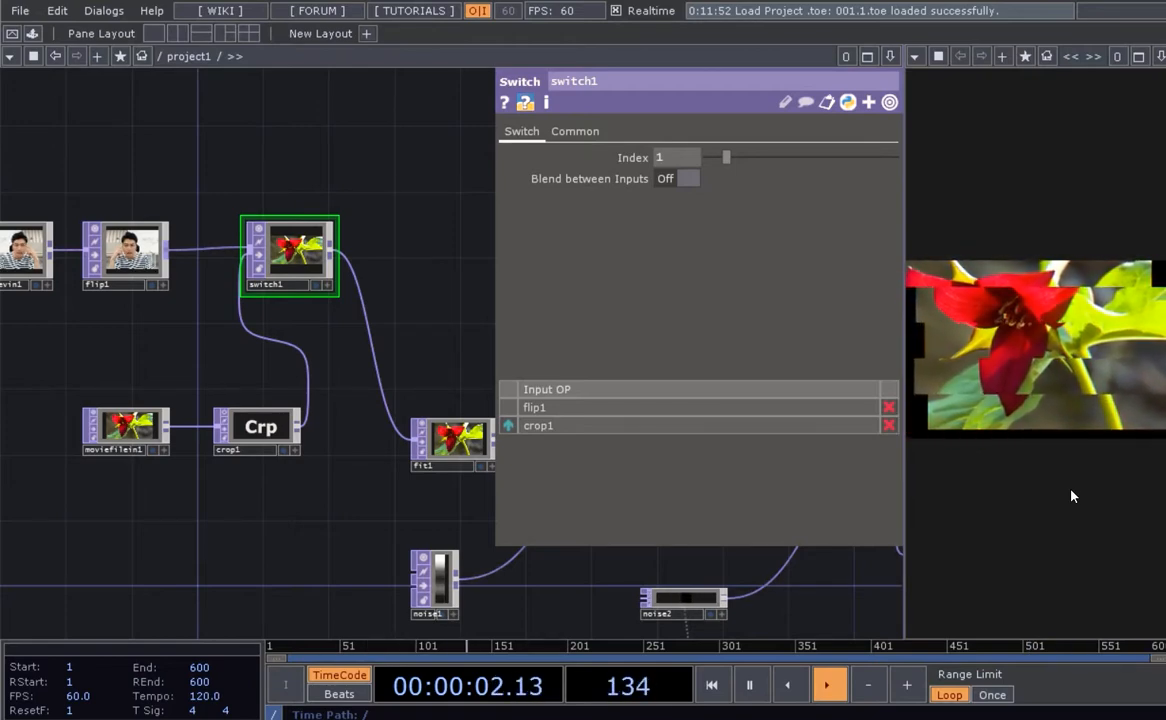
{"action": "left_click", "coordinate": [808, 409]}
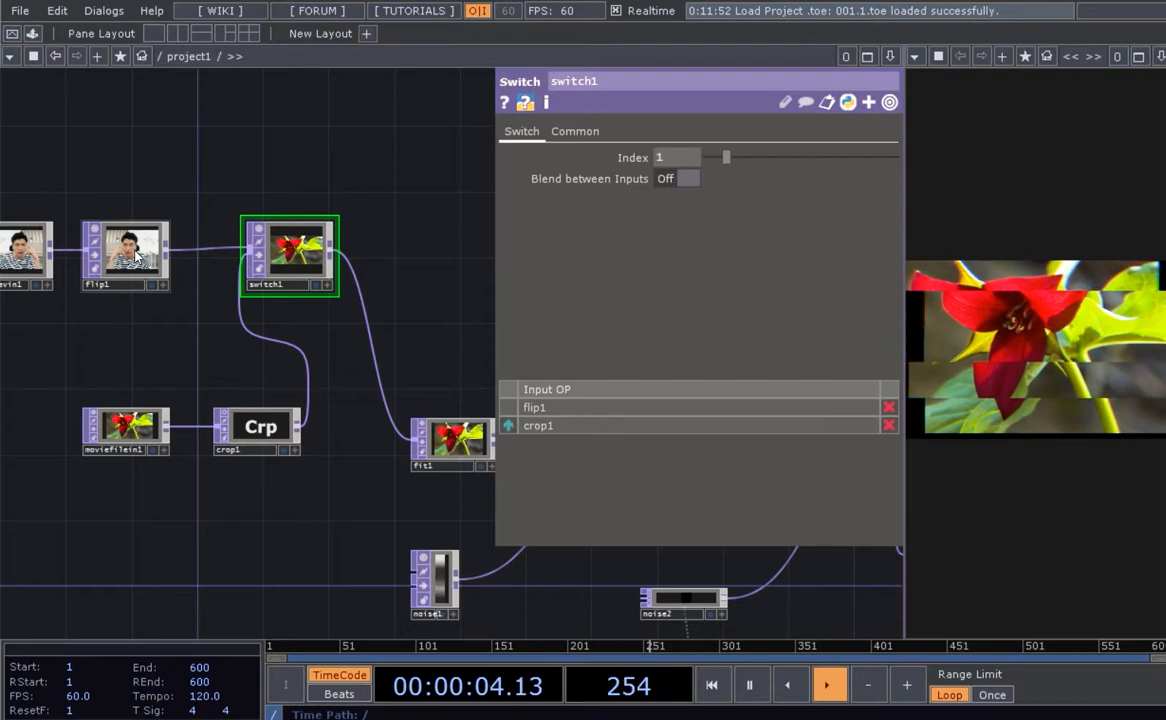
{"action": "left_click", "coordinate": [318, 268]}
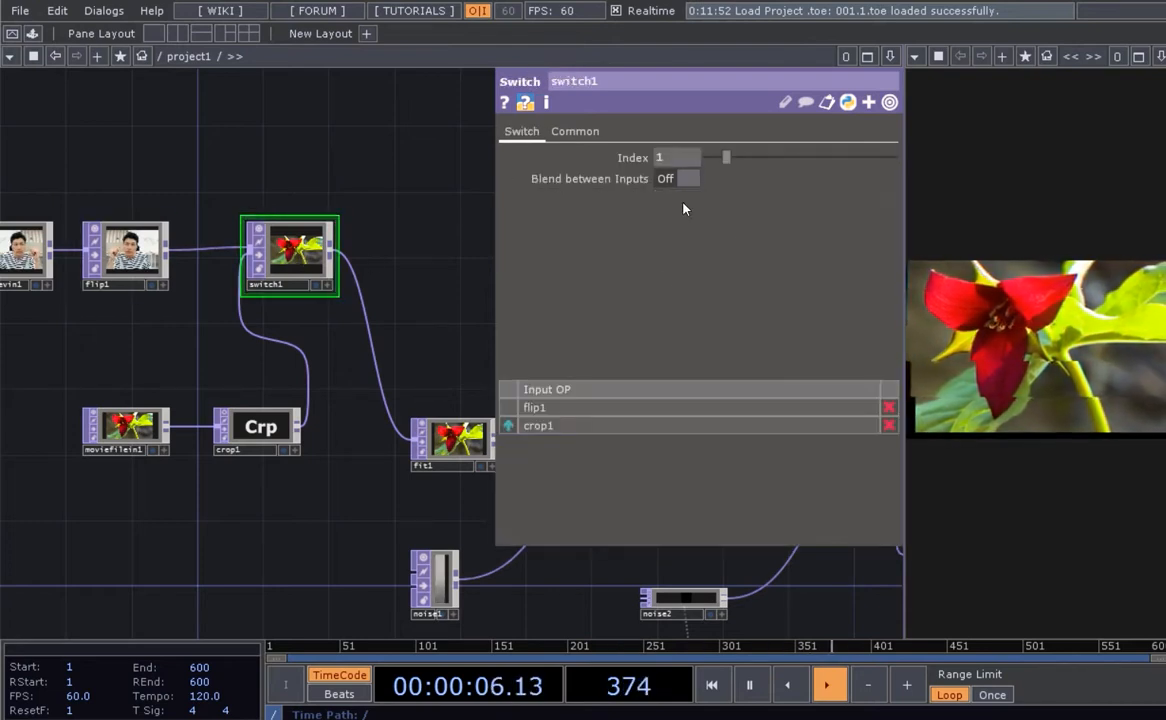
{"action": "left_click", "coordinate": [703, 160]}
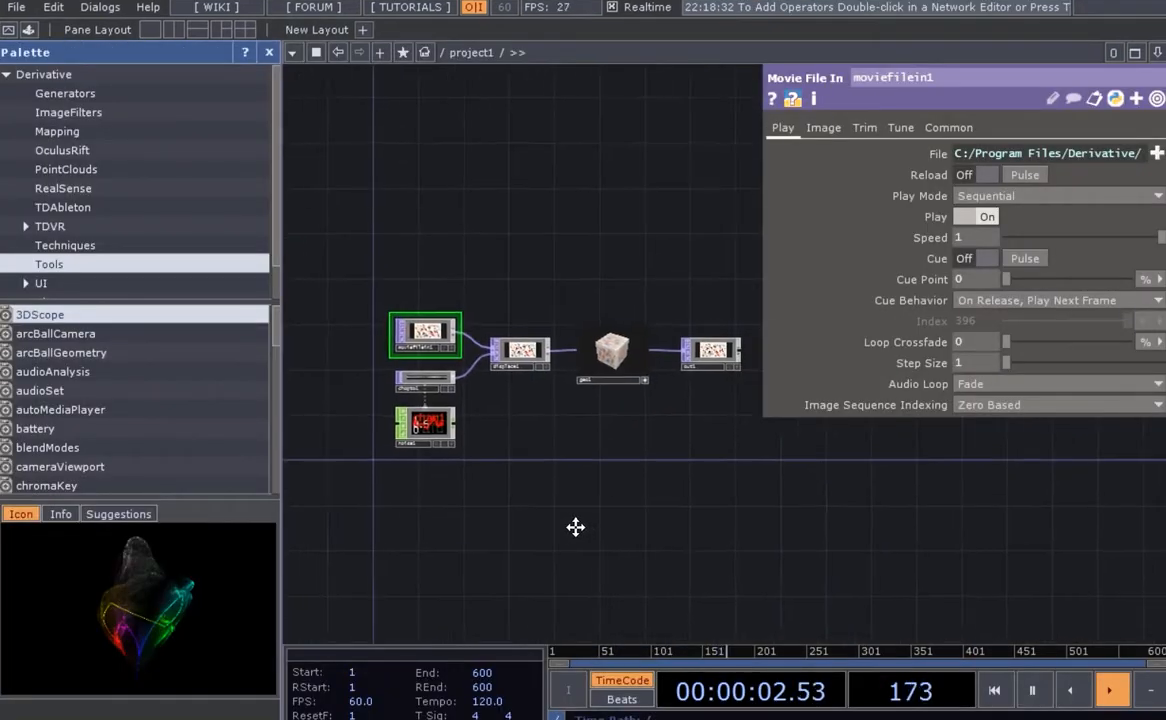
- Hide the parameter window of moviefilein1 to free the view of the node network
{"action": "left_click_drag", "start_coordinate": [575, 527], "coordinate": [569, 509]}
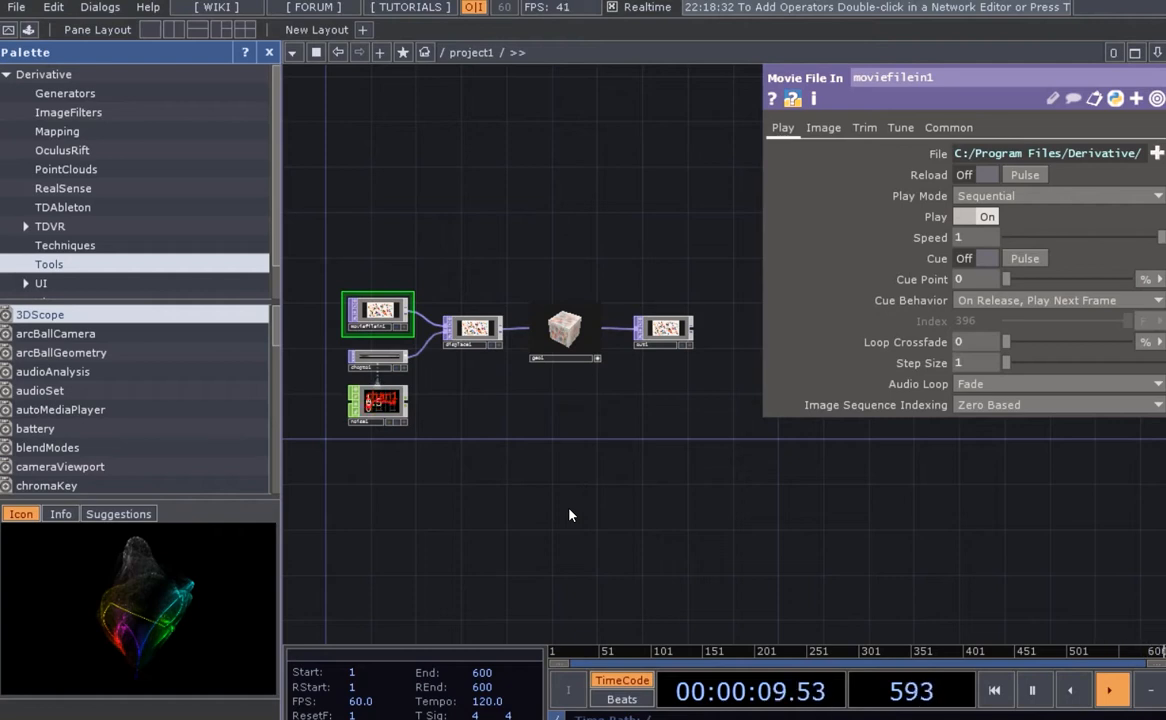
{"action": "scroll", "coordinate": [555, 410], "scroll_direction": "up", "scroll_amount": 3}
{"action": "left_click_drag", "start_coordinate": [550, 410], "coordinate": [666, 470]}
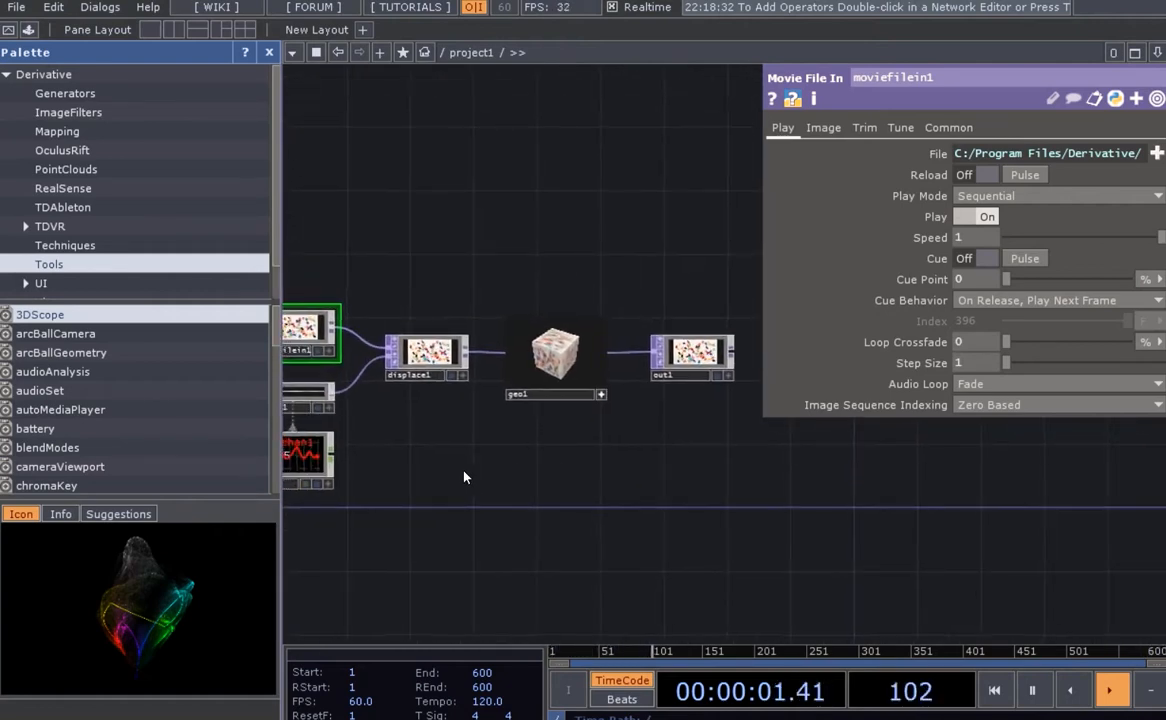
{"action": "left_click_drag", "start_coordinate": [358, 519], "coordinate": [423, 514]}
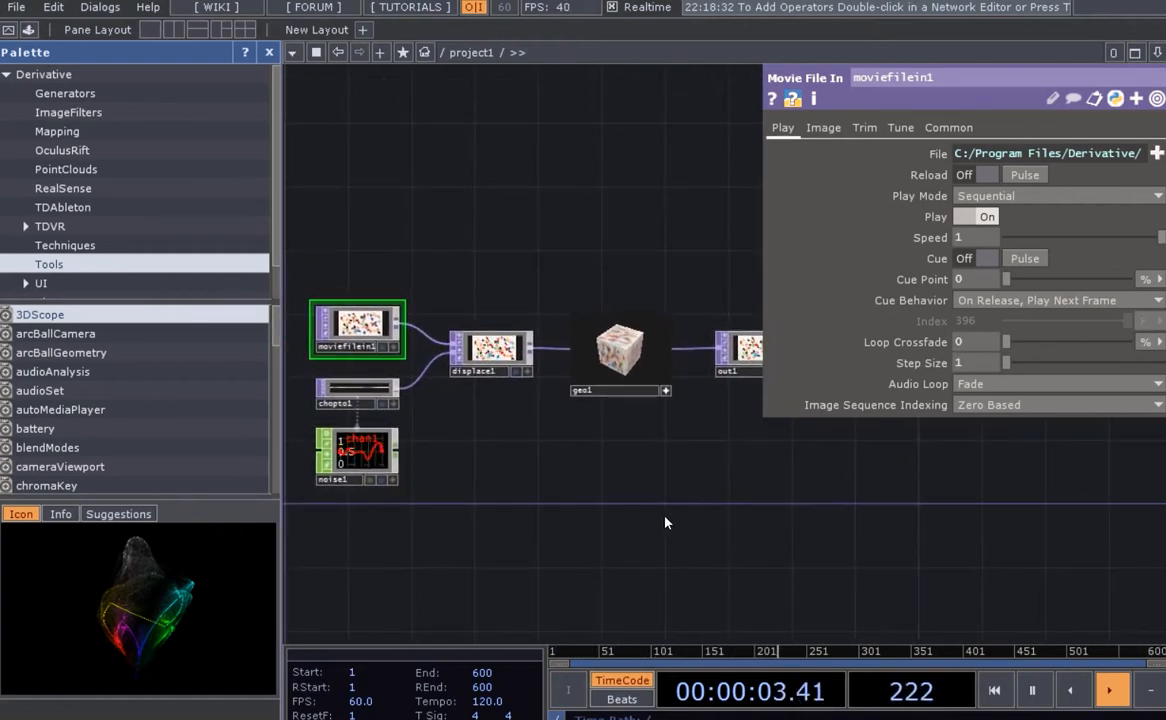
{"action": "key", "text": "p"}
{"action": "left_click_drag", "start_coordinate": [749, 515], "coordinate": [861, 504]}
{"action": "scroll", "coordinate": [740, 491], "scroll_direction": "up", "scroll_amount": 3}
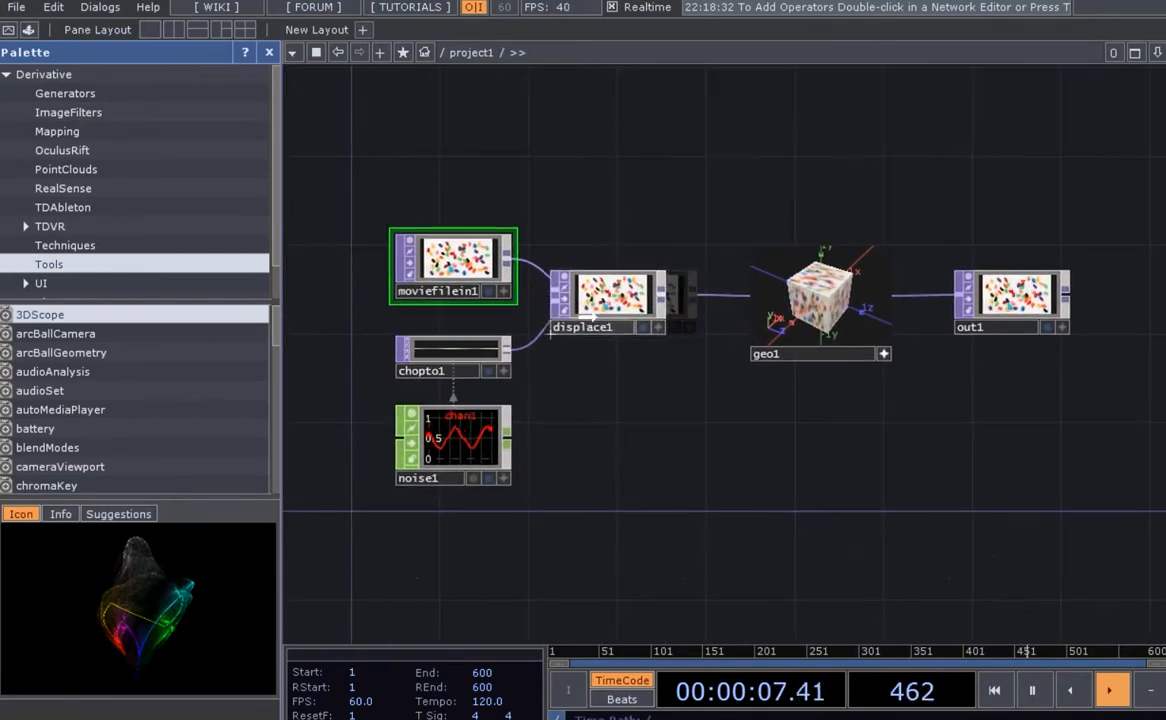
- Examine the displace1 node, its moviefilein1 and chopto1 inputs, the noise1 source and the geo1 node it feeds
{"action": "scroll", "coordinate": [620, 352], "scroll_direction": "up", "scroll_amount": 5}
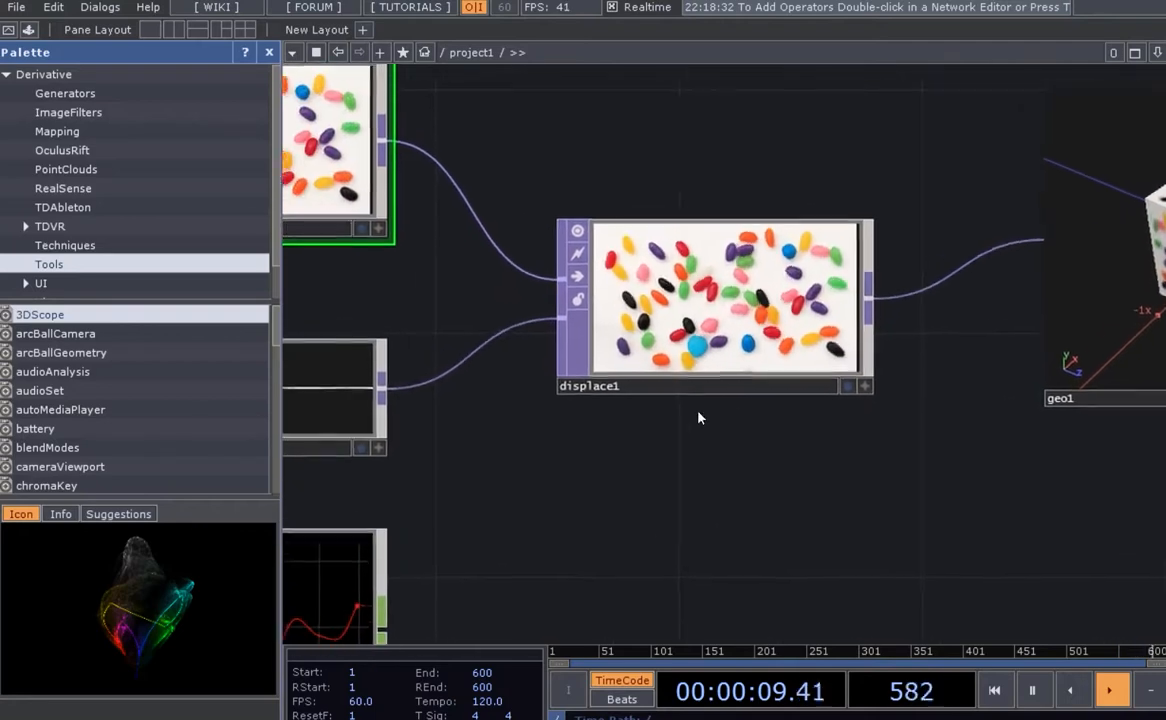
{"action": "scroll", "coordinate": [697, 419], "scroll_direction": "down", "scroll_amount": 4}
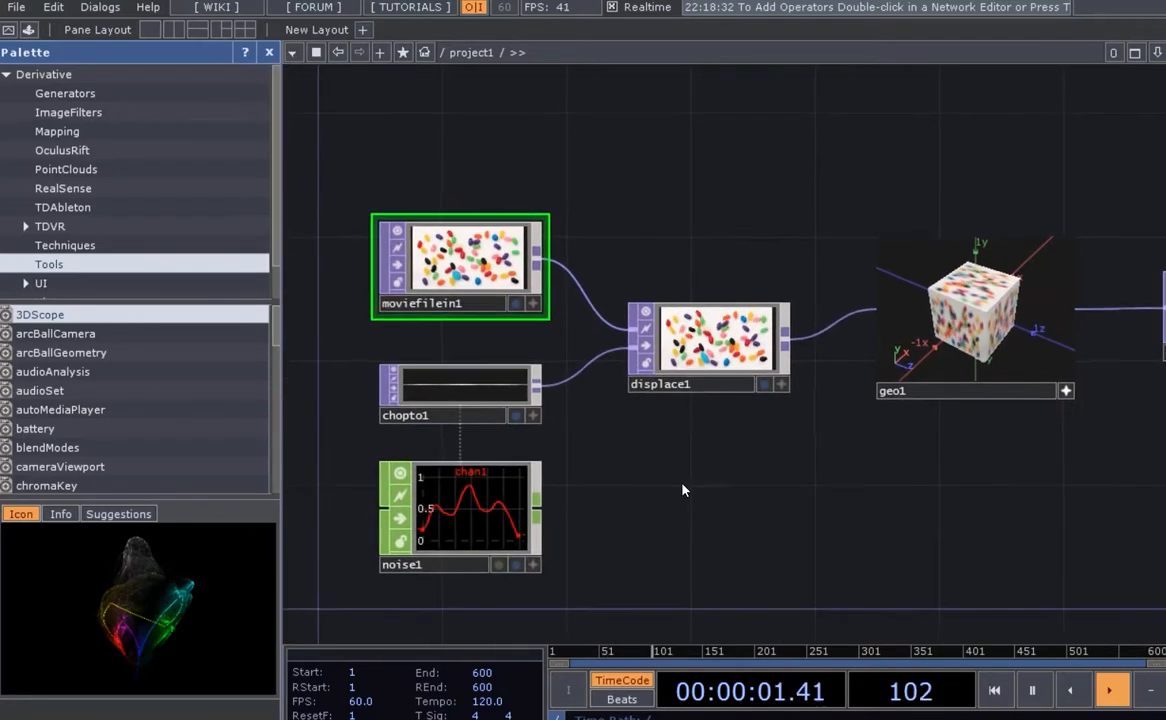
{"action": "scroll", "coordinate": [684, 484], "scroll_direction": "down", "scroll_amount": 3}
{"action": "scroll", "coordinate": [658, 463], "scroll_direction": "up", "scroll_amount": 3}
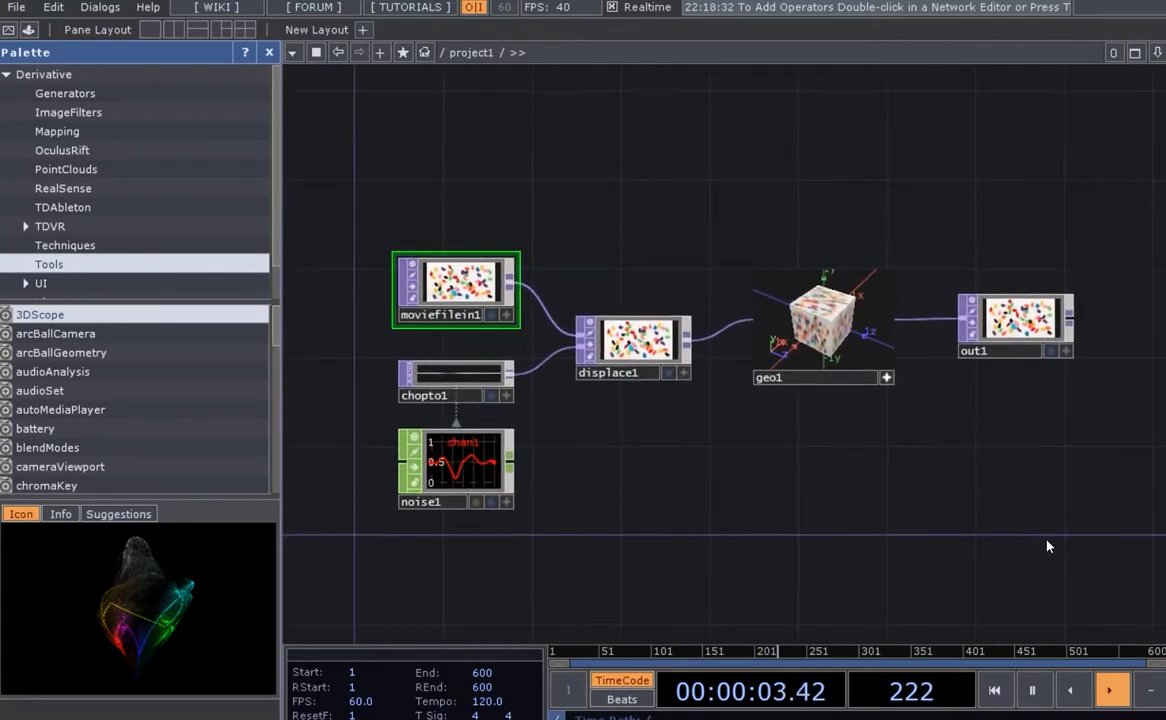
{"action": "left_click_drag", "start_coordinate": [711, 474], "coordinate": [762, 467]}
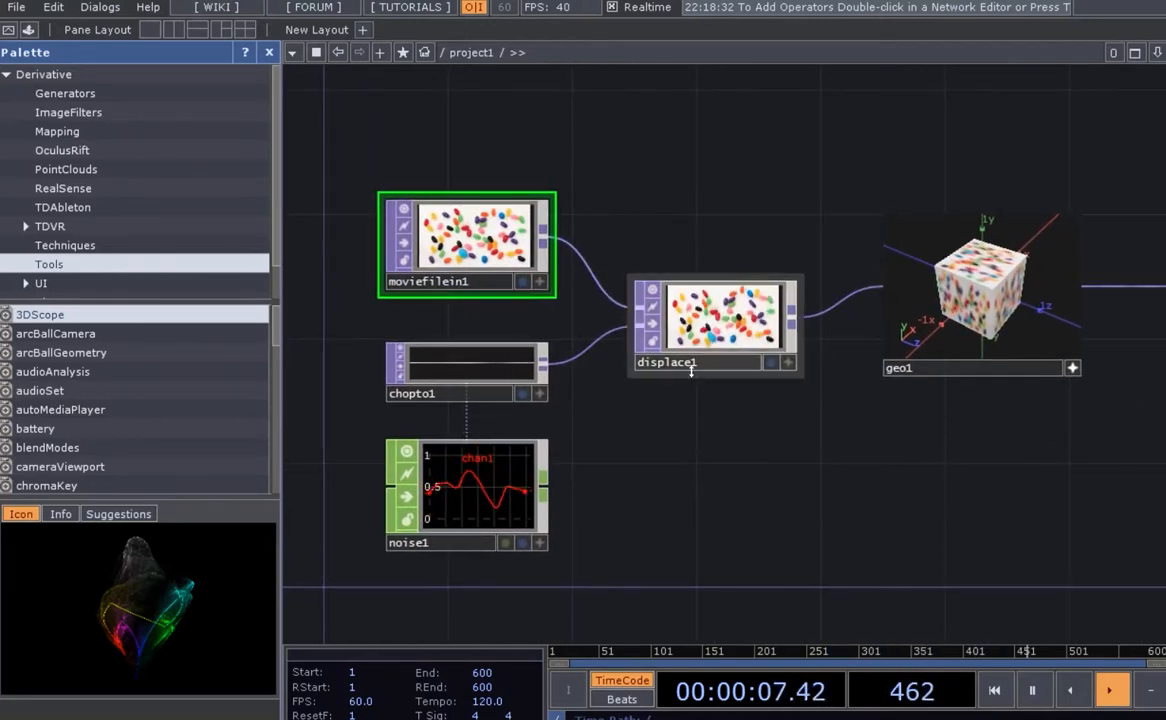
{"action": "scroll", "coordinate": [665, 383], "scroll_direction": "up", "scroll_amount": 3}
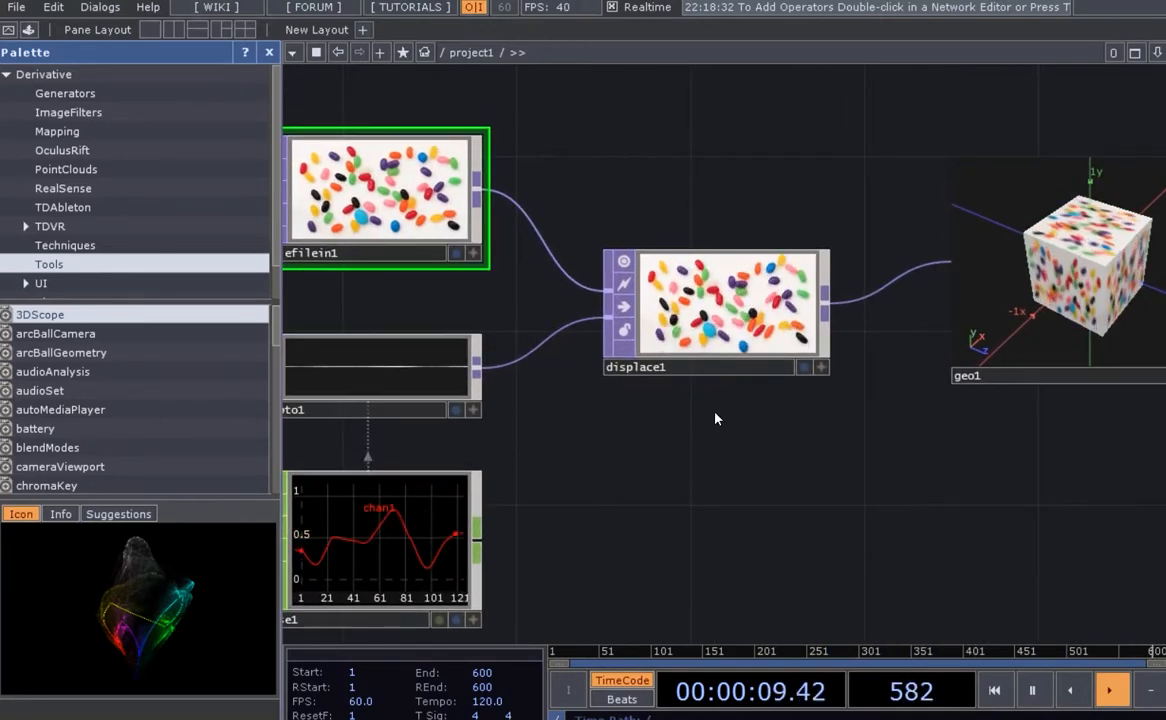
{"action": "left_click_drag", "start_coordinate": [636, 416], "coordinate": [792, 411]}
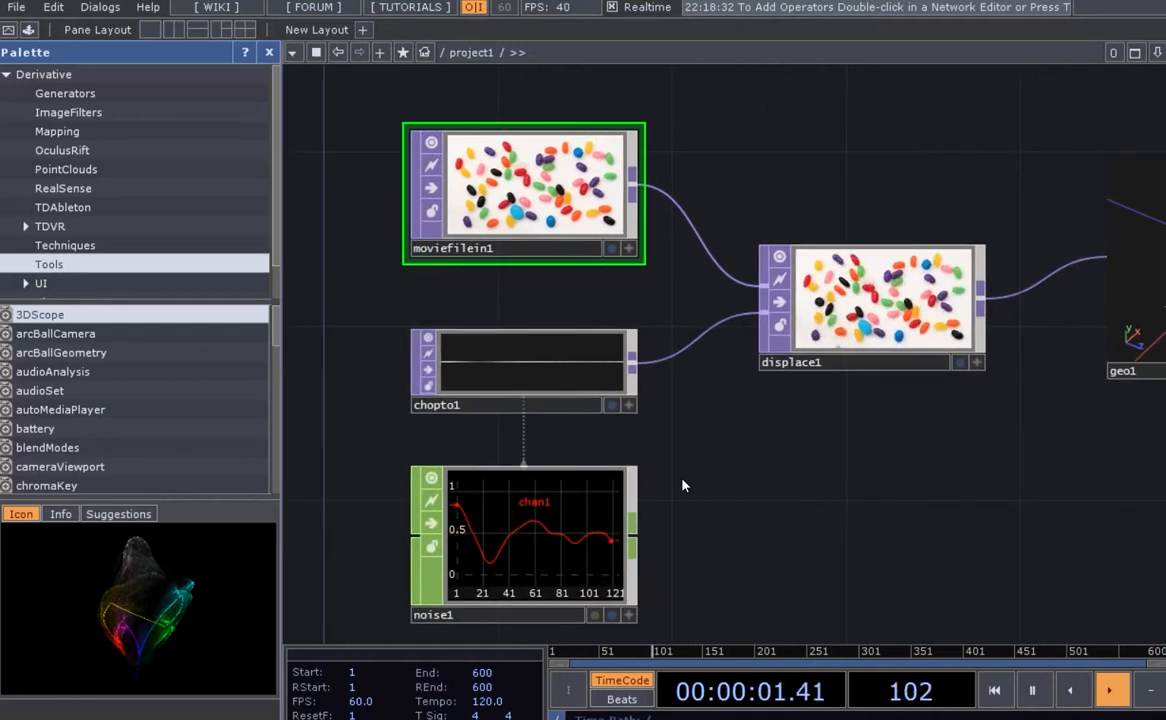
{"action": "left_click_drag", "start_coordinate": [725, 484], "coordinate": [717, 485]}
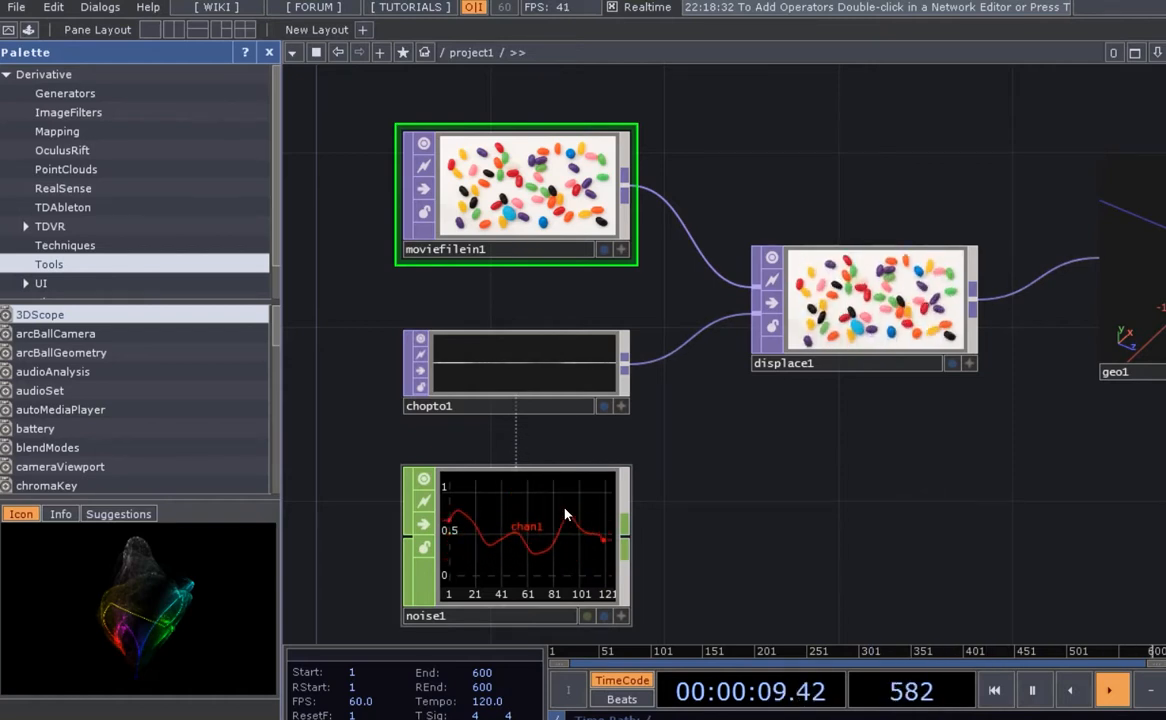
{"action": "left_click_drag", "start_coordinate": [738, 434], "coordinate": [690, 429]}
{"action": "left_click_drag", "start_coordinate": [897, 460], "coordinate": [761, 478]}
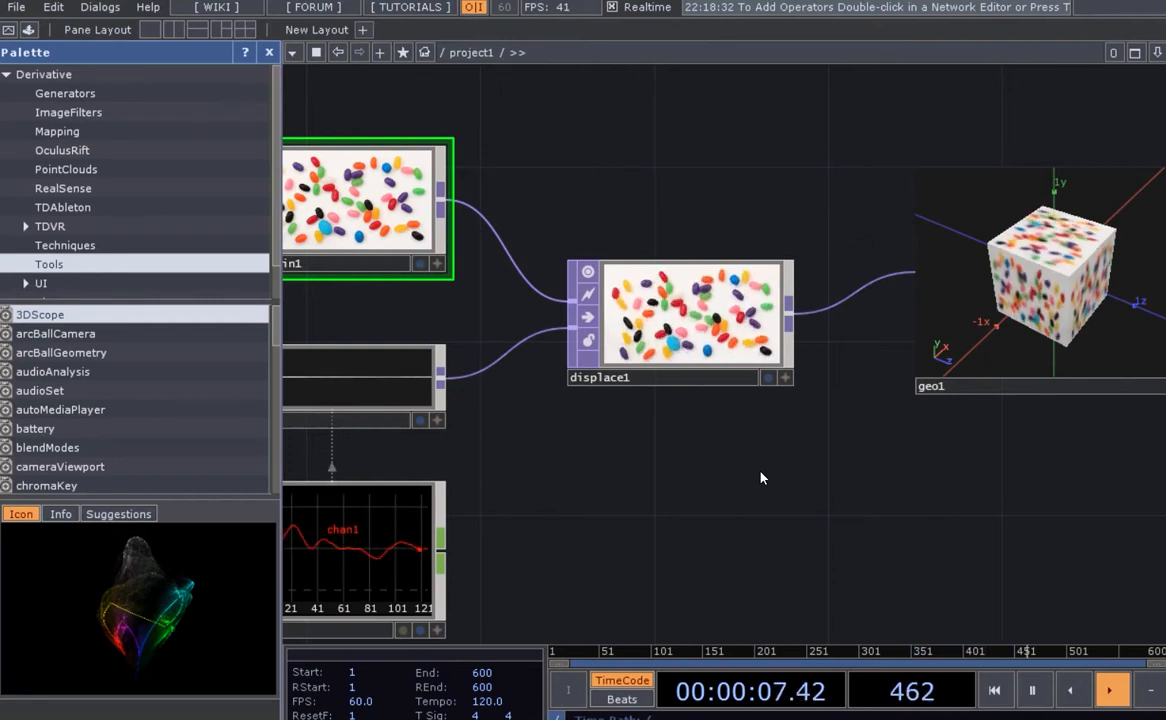
{"action": "scroll", "coordinate": [565, 300], "scroll_direction": "up", "scroll_amount": 3}
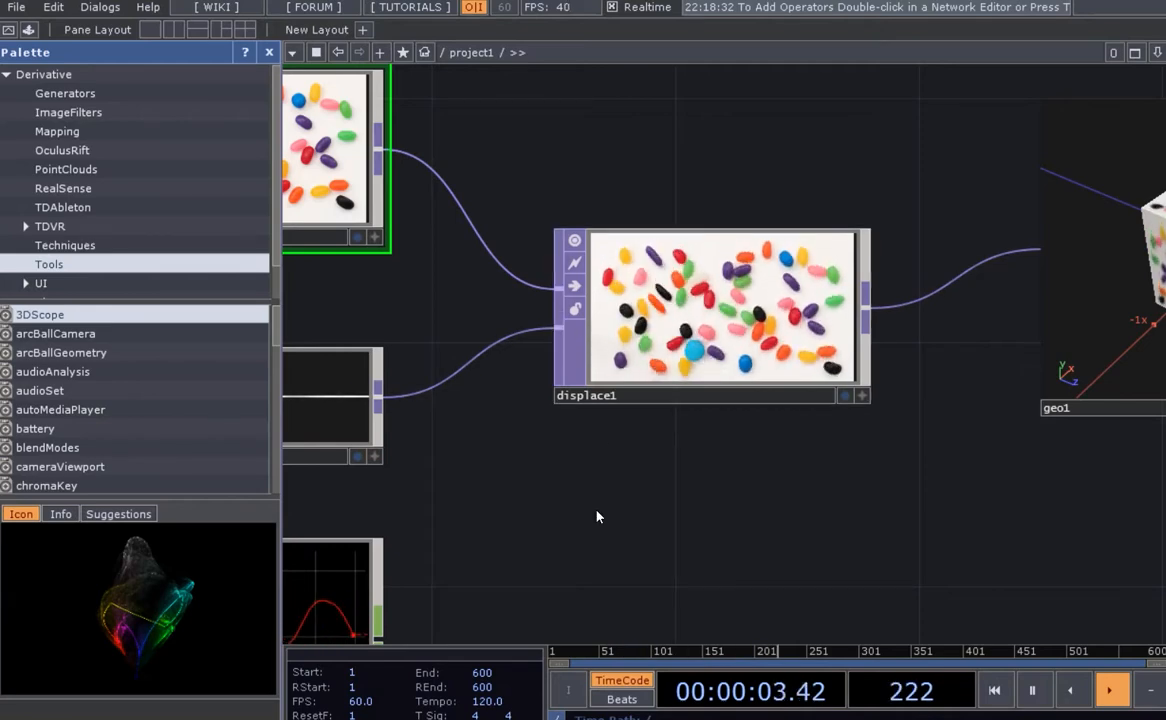
{"action": "left_click_drag", "start_coordinate": [410, 610], "coordinate": [677, 574]}
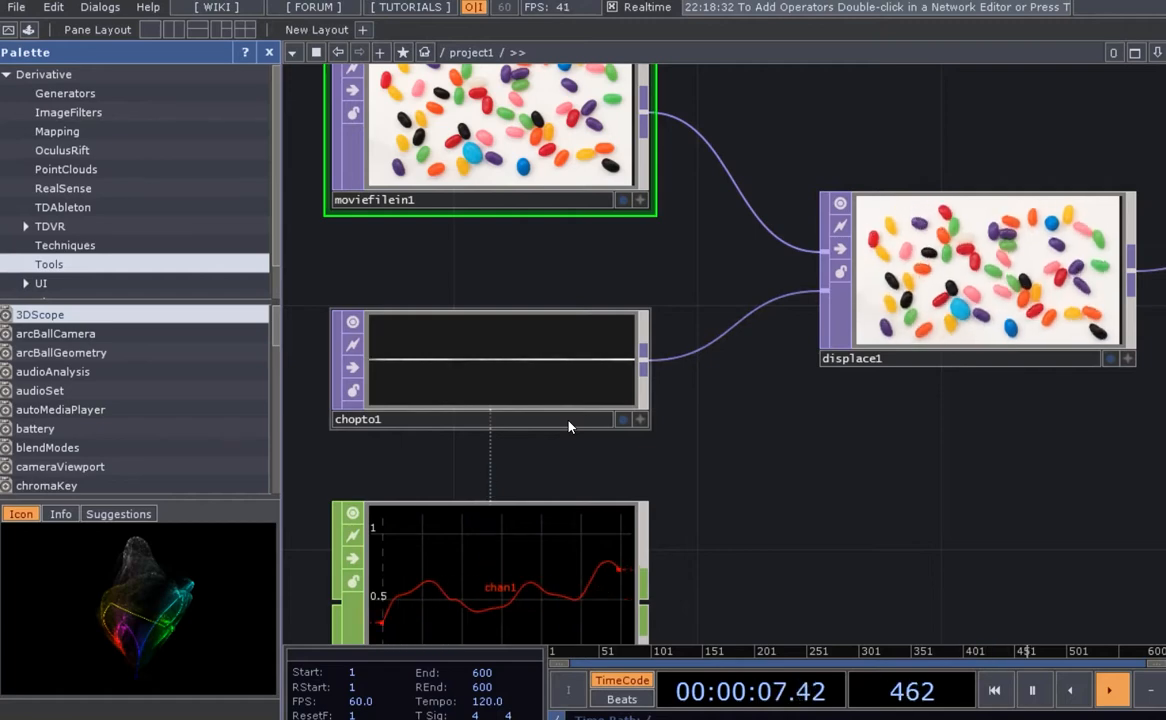
{"action": "left_click_drag", "start_coordinate": [809, 466], "coordinate": [647, 476]}
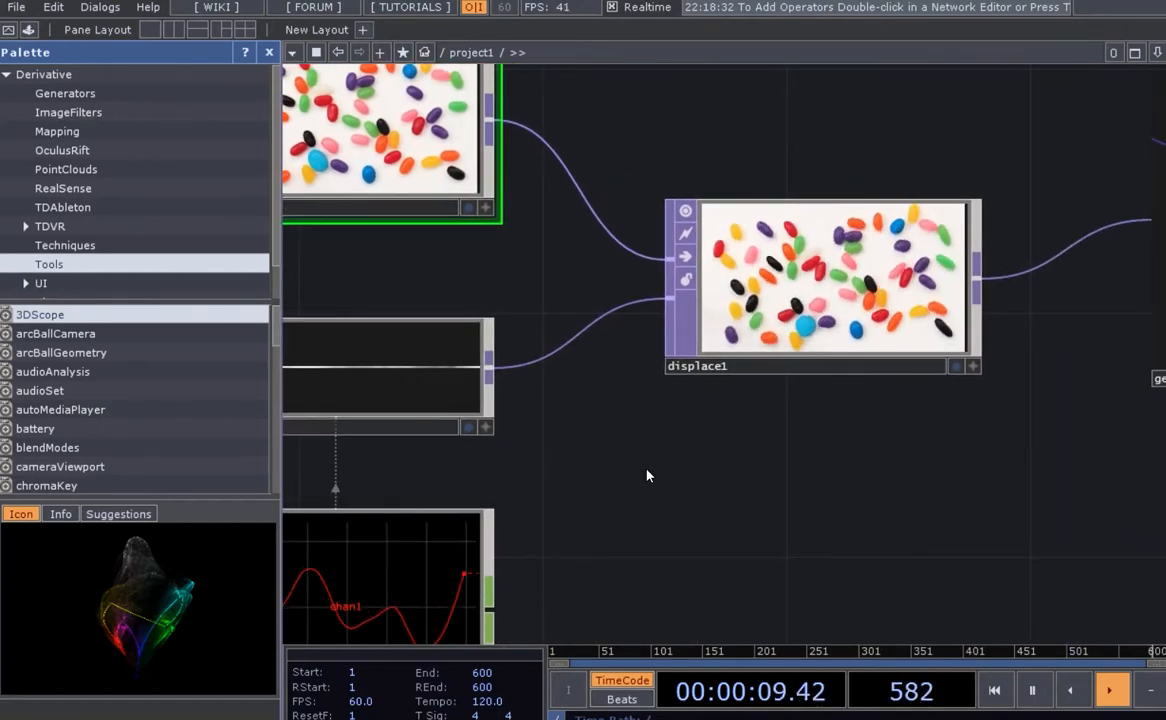
{"action": "scroll", "coordinate": [647, 476], "scroll_direction": "down", "scroll_amount": 3}
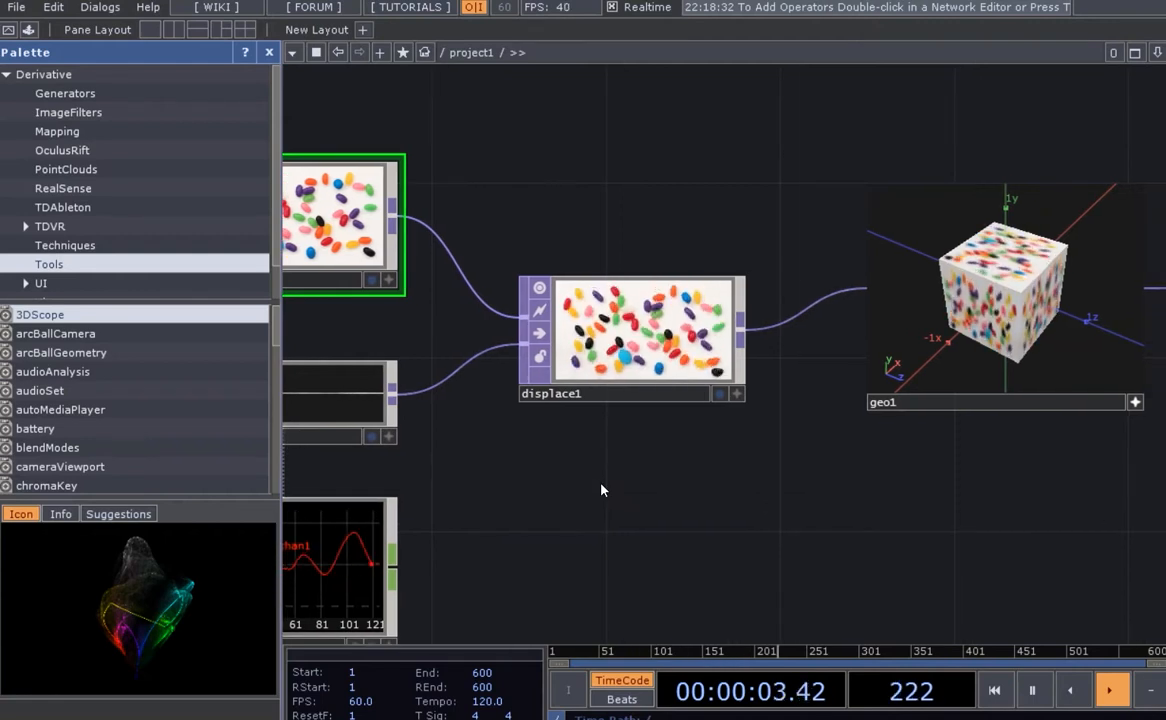
{"action": "left_click_drag", "start_coordinate": [634, 486], "coordinate": [601, 494]}
- Close the Palette browser and show the parameters of the displace1 node
{"action": "left_click", "coordinate": [587, 365]}
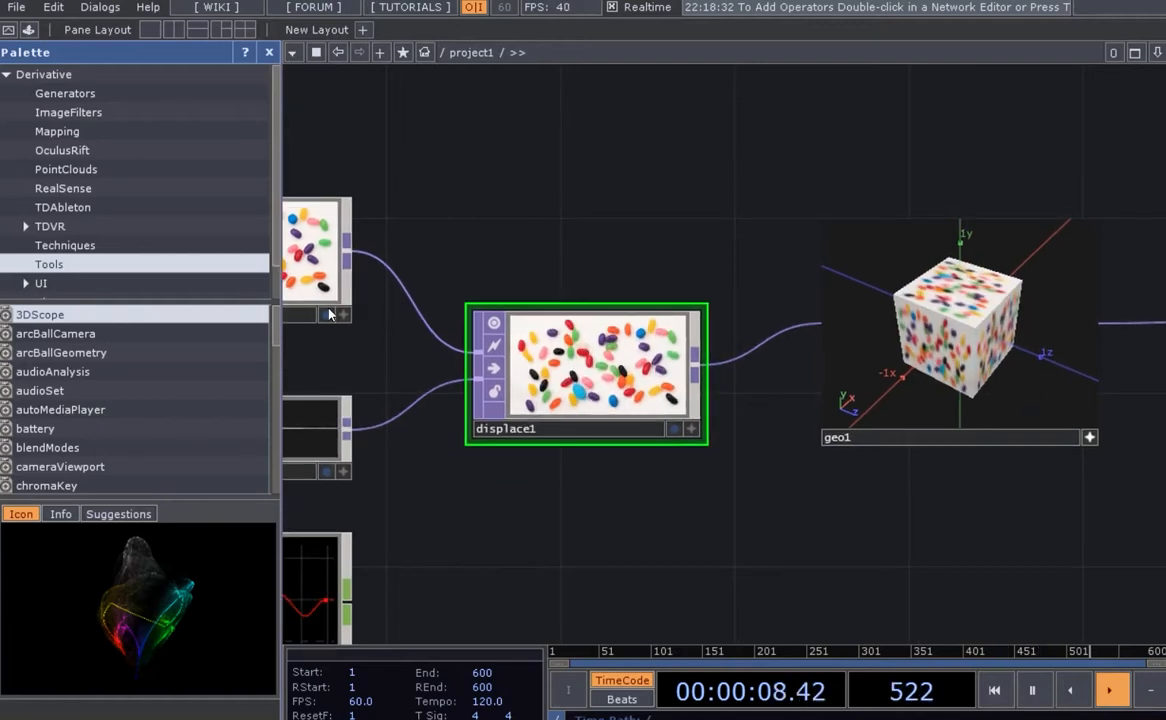
{"action": "left_click", "coordinate": [268, 52]}
{"action": "left_click_drag", "start_coordinate": [548, 200], "coordinate": [567, 177]}
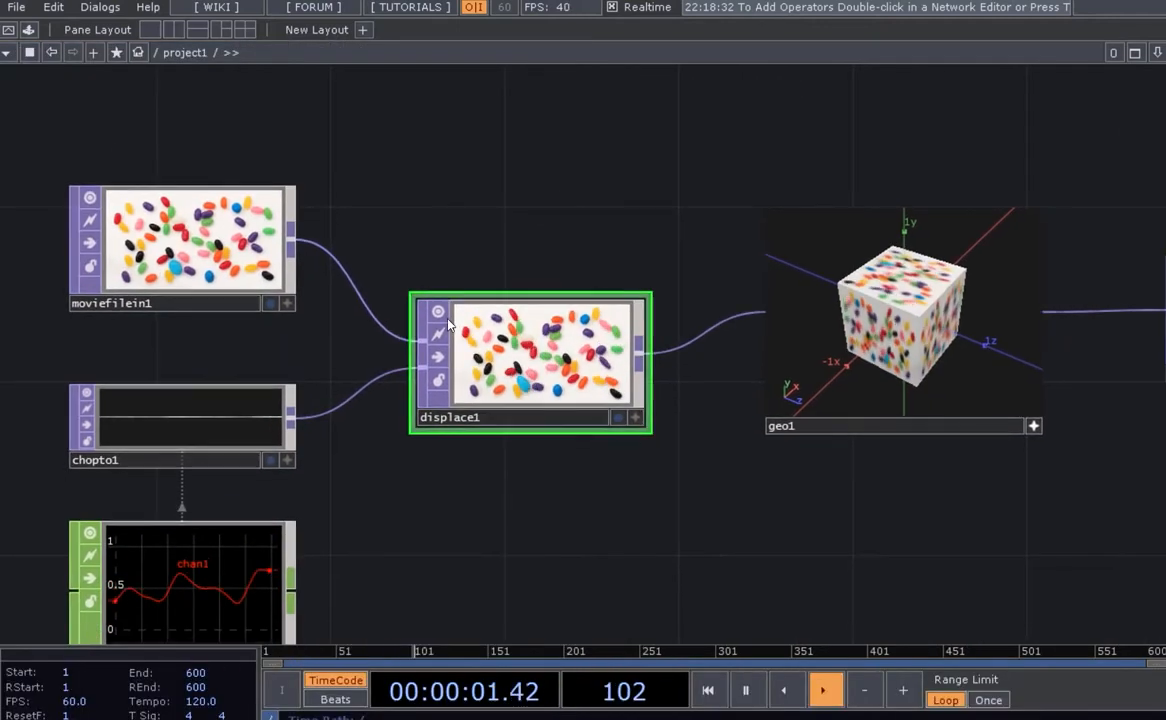
{"action": "mouse_move", "coordinate": [543, 219]}
{"action": "left_mouse_down"}
{"action": "mouse_move", "coordinate": [523, 224]}
{"action": "mouse_move", "coordinate": [555, 204]}
{"action": "left_mouse_up"}
{"action": "key", "text": "p"}
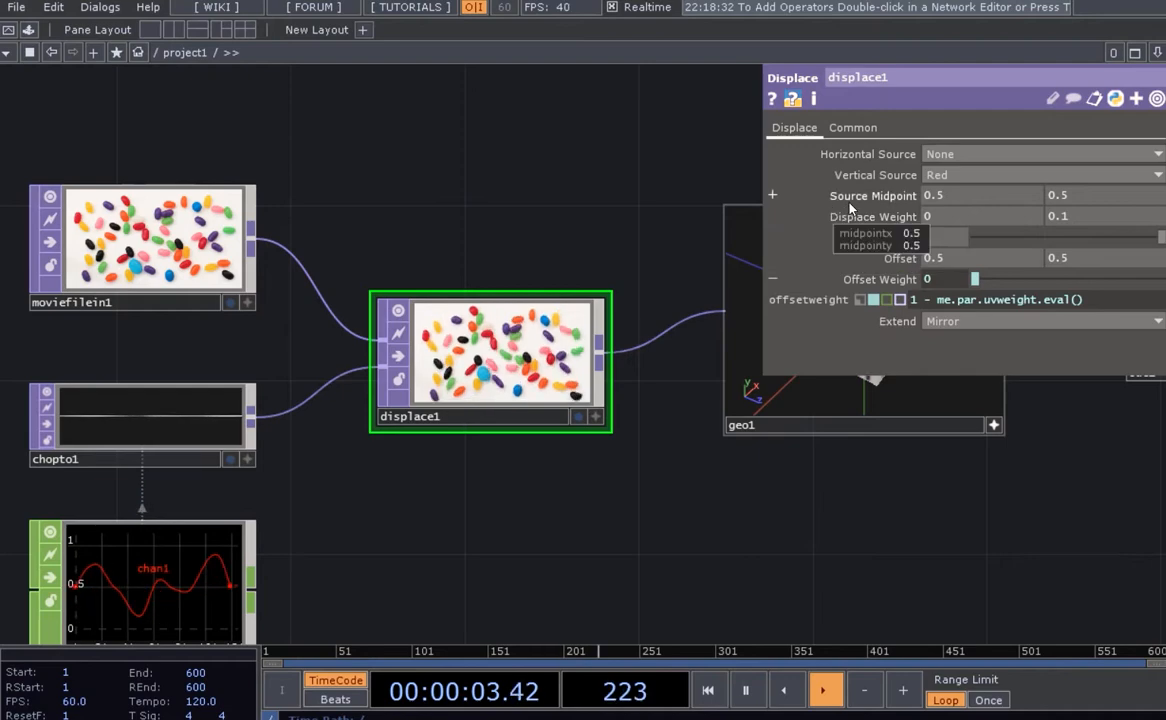
{"action": "left_click_drag", "start_coordinate": [682, 509], "coordinate": [739, 463]}
{"action": "scroll", "coordinate": [679, 451], "scroll_direction": "up", "scroll_amount": 3}
{"action": "left_click_drag", "start_coordinate": [665, 456], "coordinate": [700, 471]}
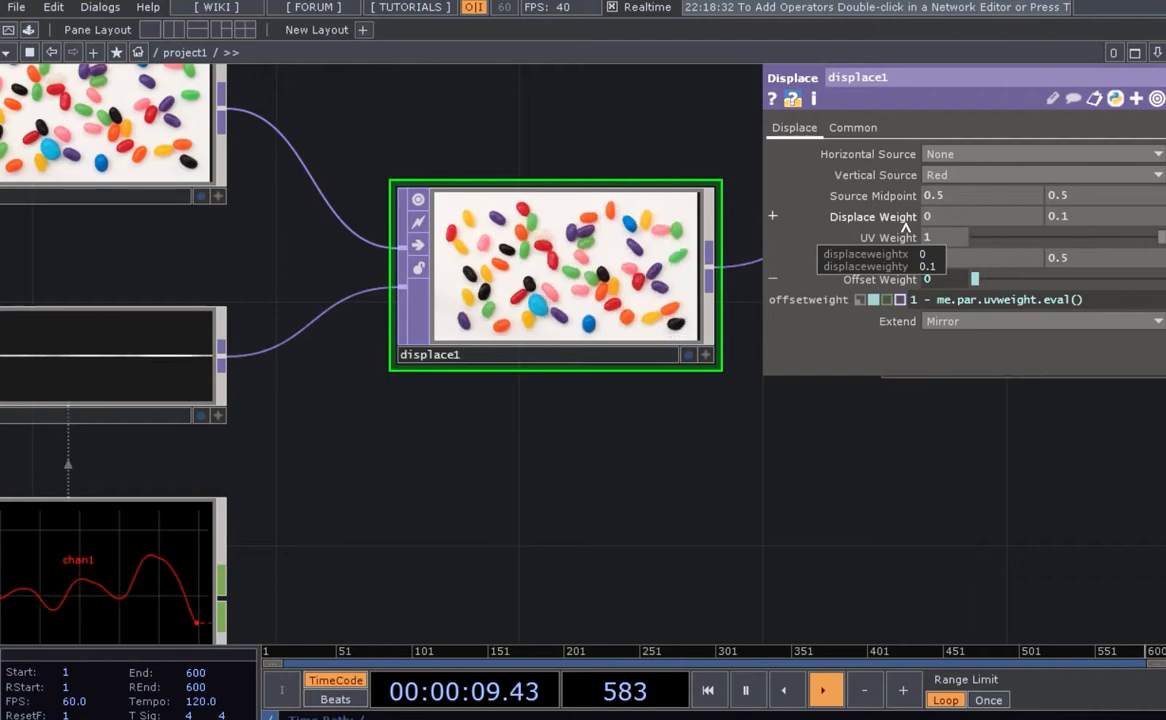
- Add a new Displace TOP to the network directly below displace1
{"action": "left_click_drag", "start_coordinate": [655, 494], "coordinate": [609, 487]}
{"action": "double_click", "coordinate": [611, 496]}
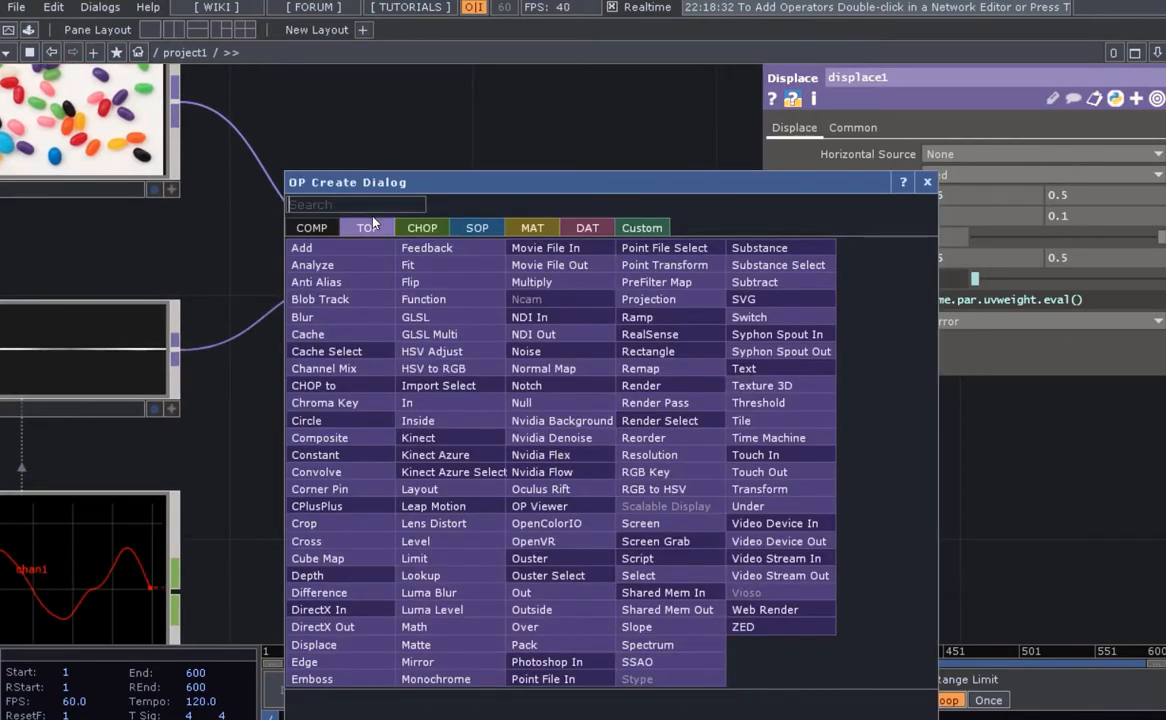
{"action": "type", "text": "di"}
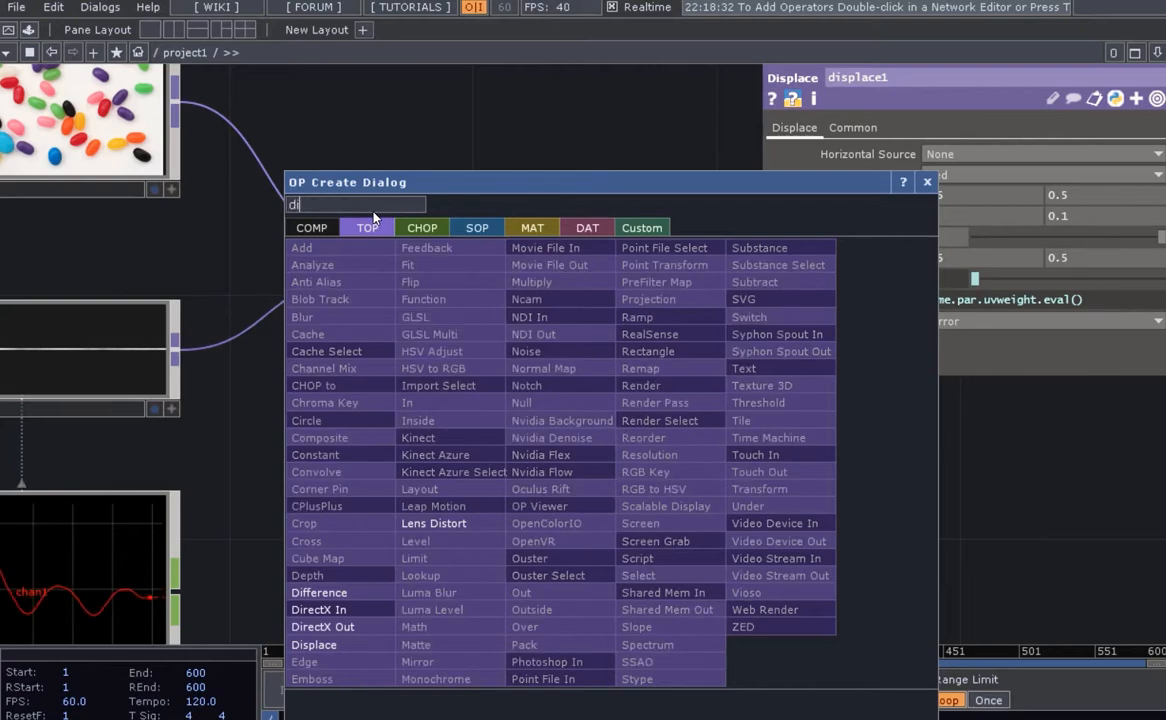
{"action": "type", "text": "spla"}
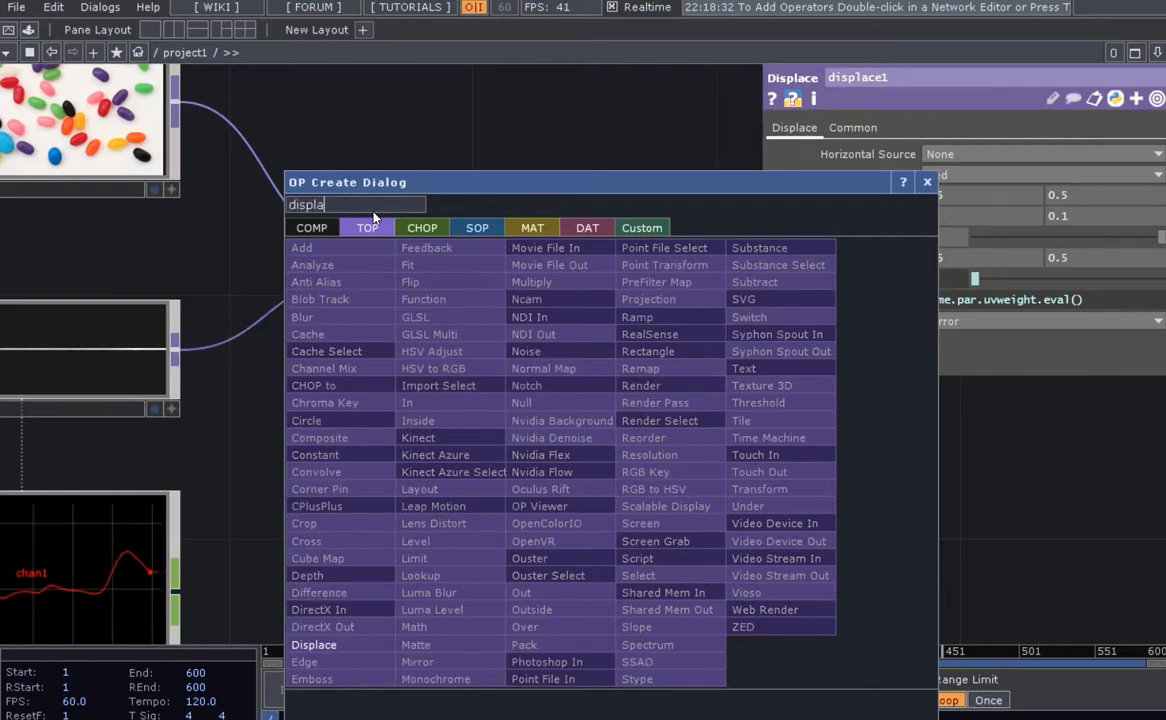
{"action": "key", "text": "BackSpace"}
{"action": "type", "text": "c"}
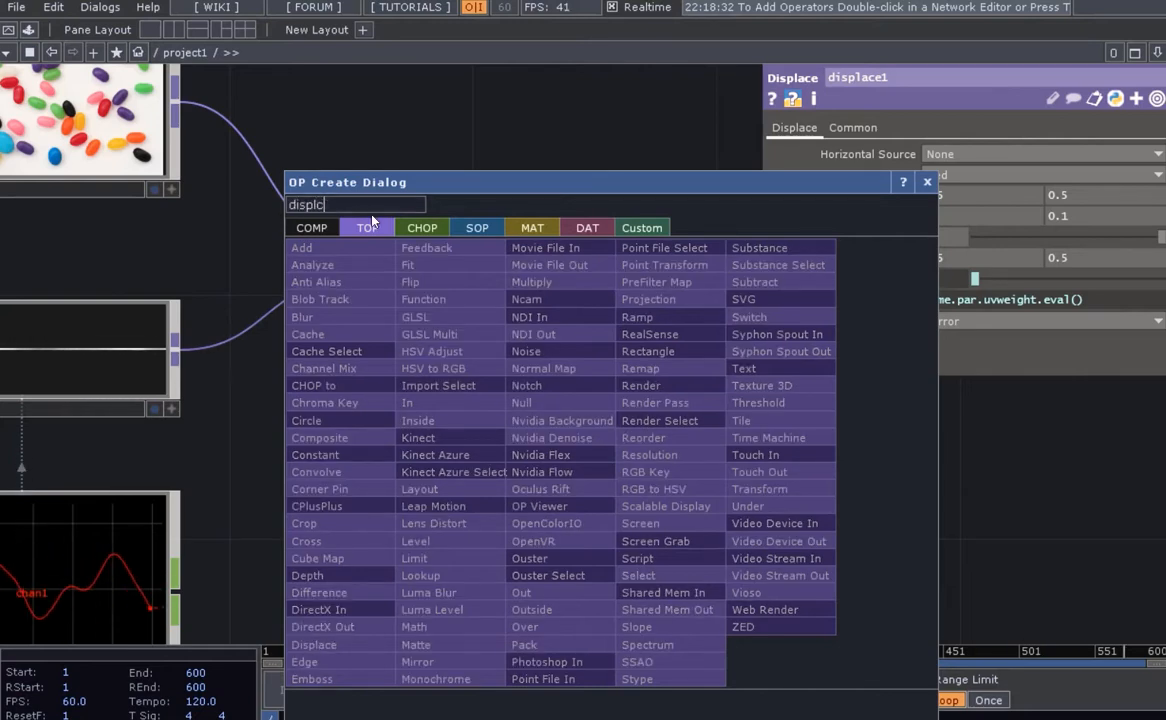
{"action": "key", "text": "BackSpace"}
{"action": "left_click", "coordinate": [349, 645]}
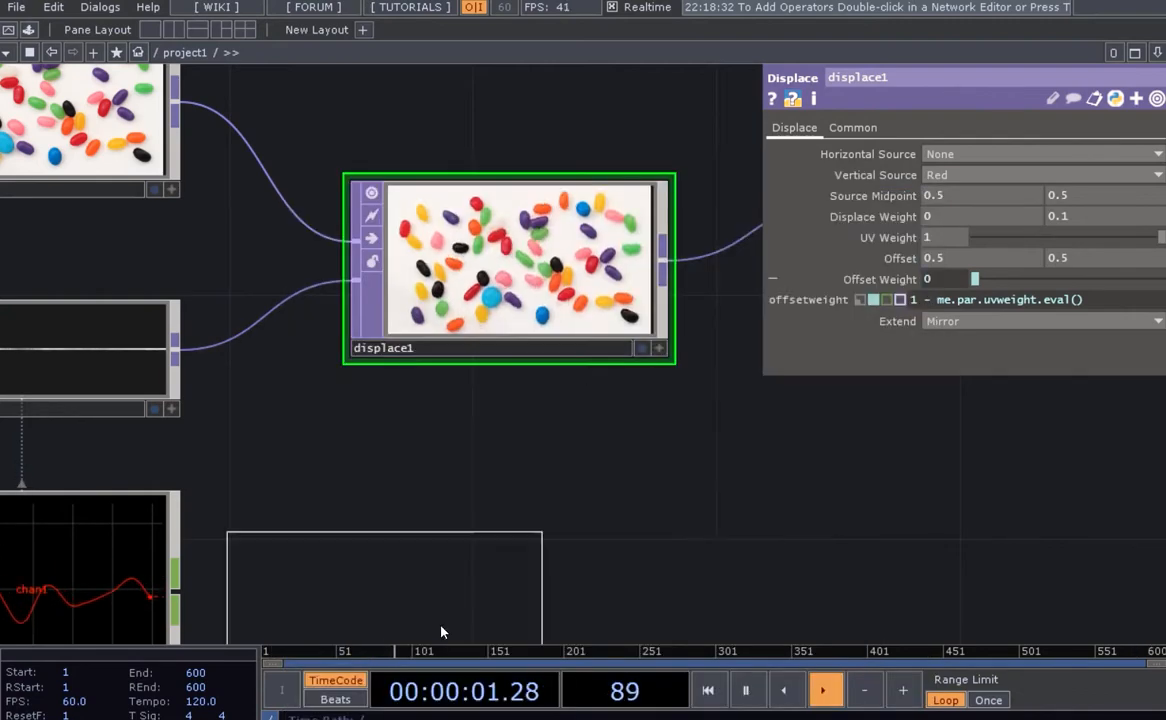
{"action": "left_click", "coordinate": [523, 533]}
{"action": "key", "text": "h"}
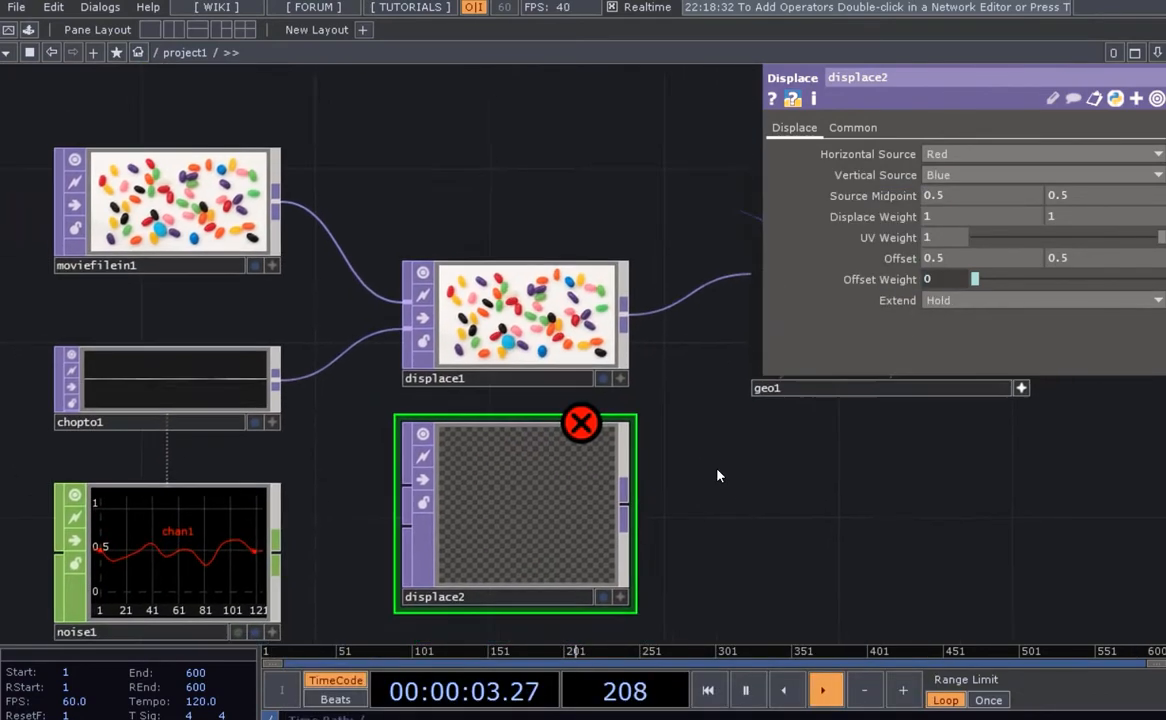
- Compare the parameters of displace1 with the default ones of displace2, including sources, Displace Weight and Extend
{"action": "left_click", "coordinate": [556, 331]}
{"action": "left_click_drag", "start_coordinate": [692, 491], "coordinate": [693, 461]}
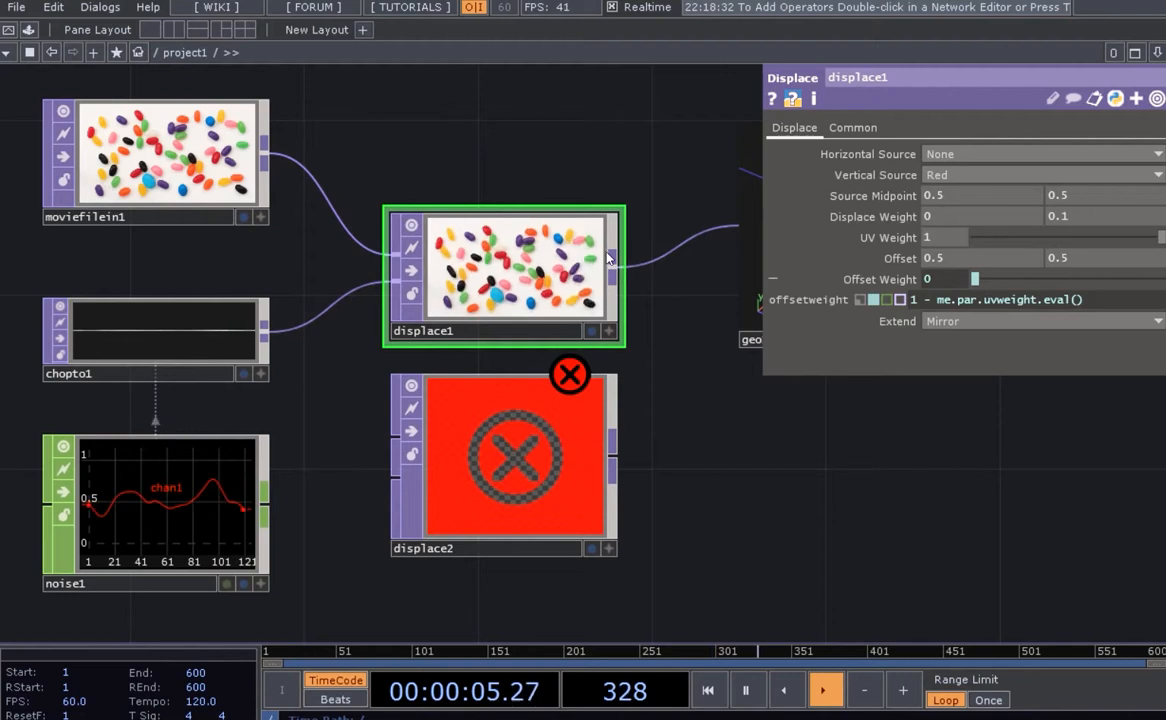
{"action": "left_click", "coordinate": [539, 438]}
{"action": "left_click", "coordinate": [556, 290]}
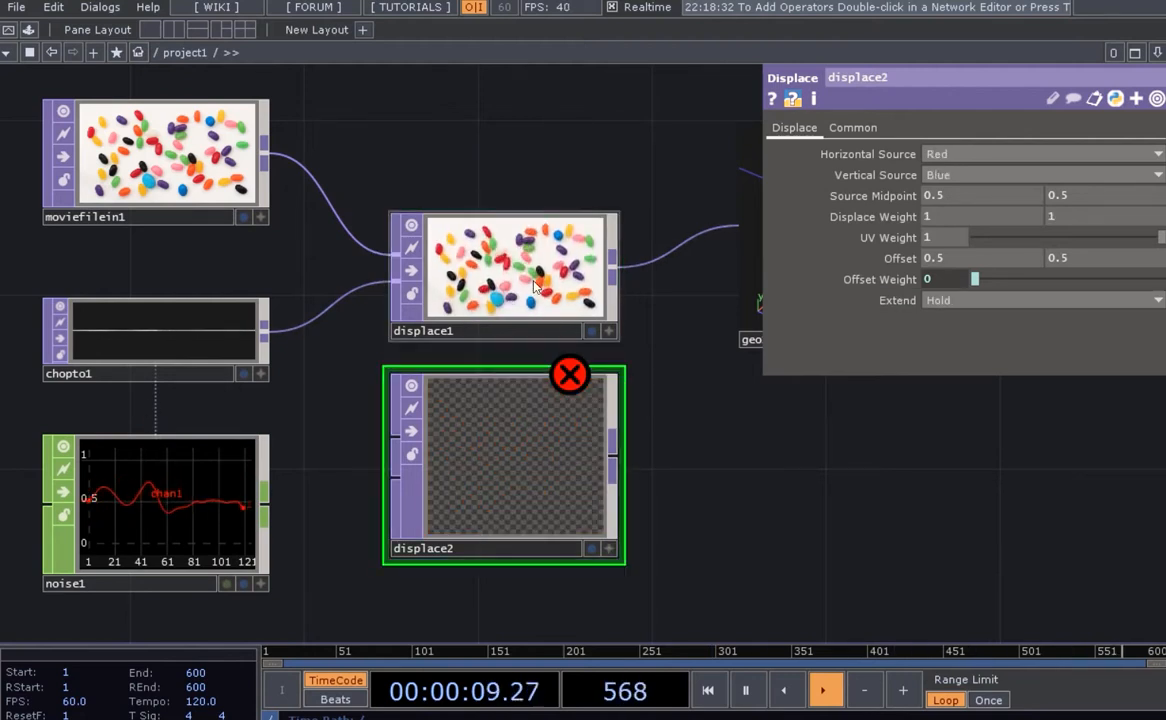
{"action": "left_click", "coordinate": [536, 452]}
{"action": "left_click", "coordinate": [533, 330]}
{"action": "left_click", "coordinate": [522, 451]}
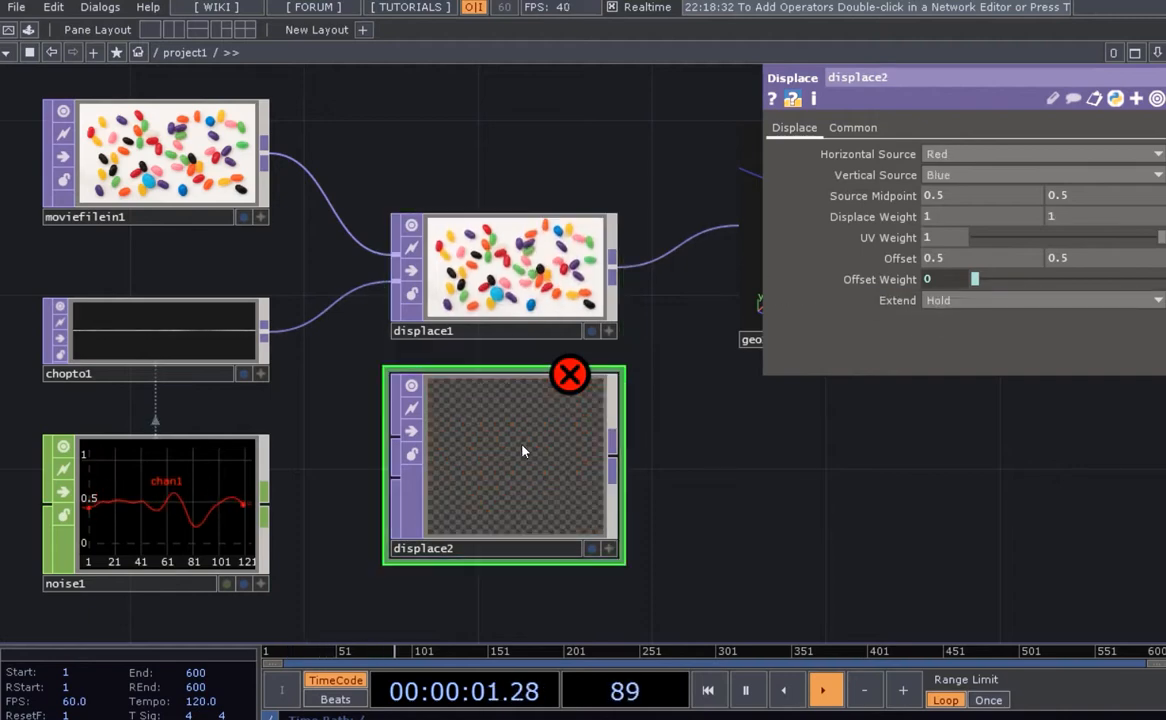
{"action": "left_click", "coordinate": [540, 332]}
{"action": "left_click", "coordinate": [533, 444]}
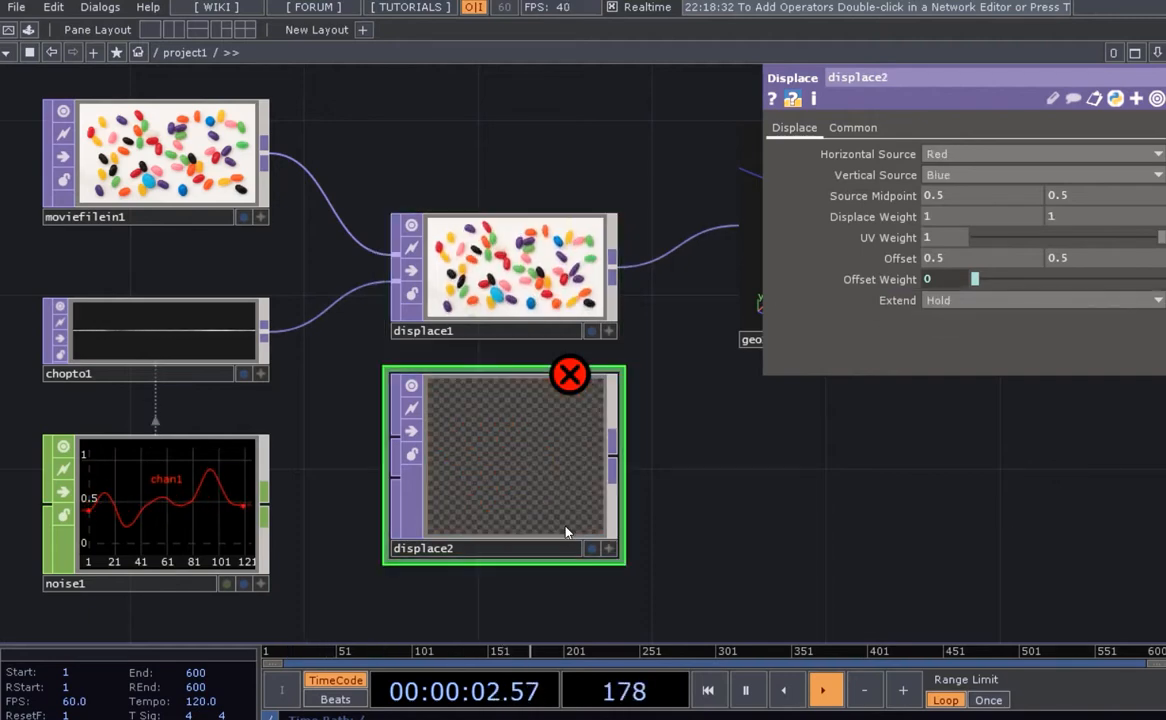
{"action": "left_click", "coordinate": [530, 325]}
{"action": "left_click", "coordinate": [524, 432]}
{"action": "left_click", "coordinate": [531, 323]}
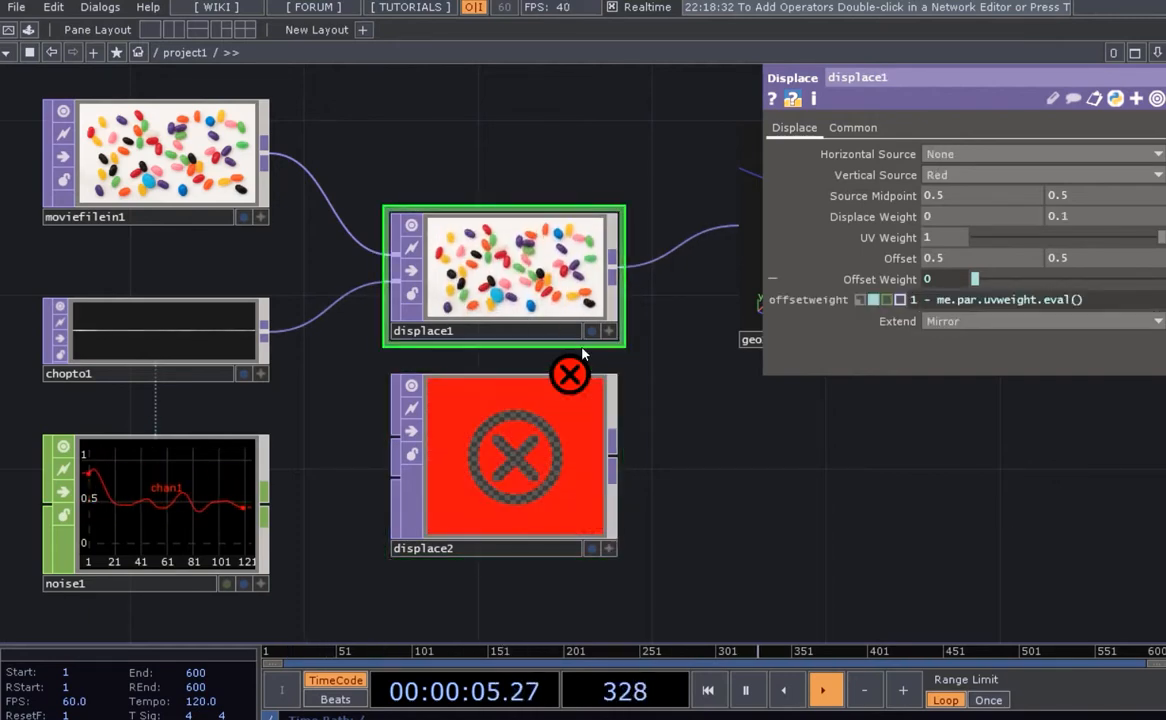
{"action": "left_click", "coordinate": [562, 473]}
{"action": "left_click", "coordinate": [534, 325]}
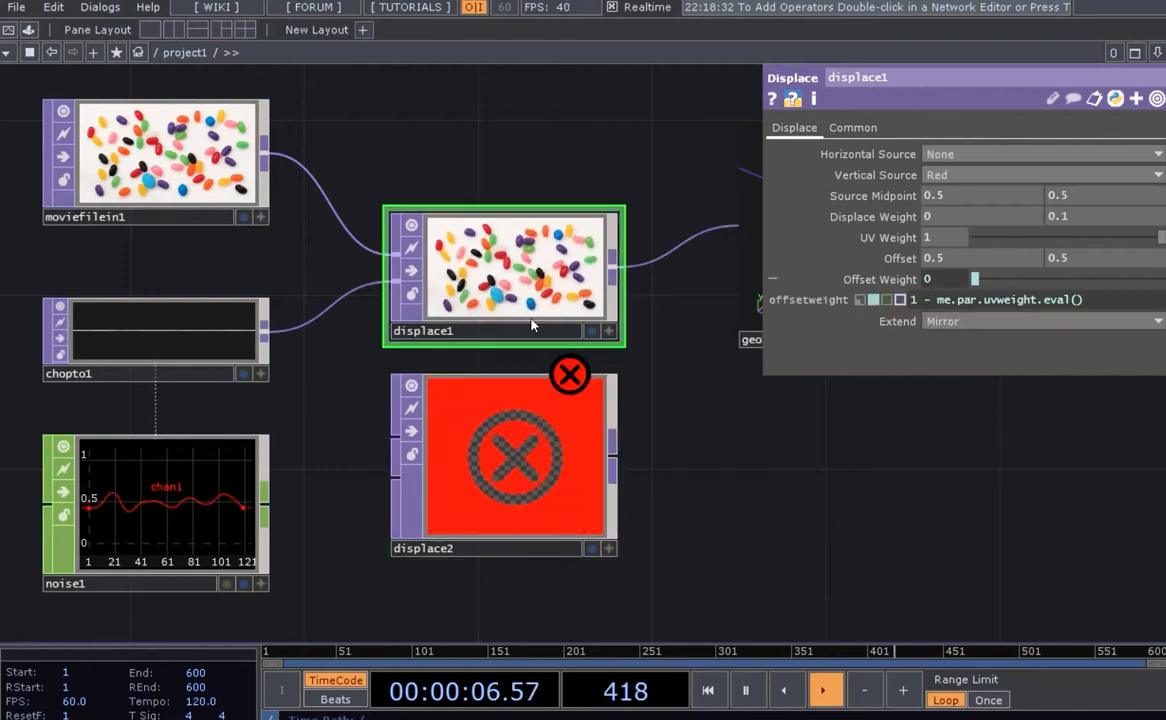
- Check the default Displace Weight of displace2 against the weight used on displace1
{"action": "left_click", "coordinate": [530, 428]}
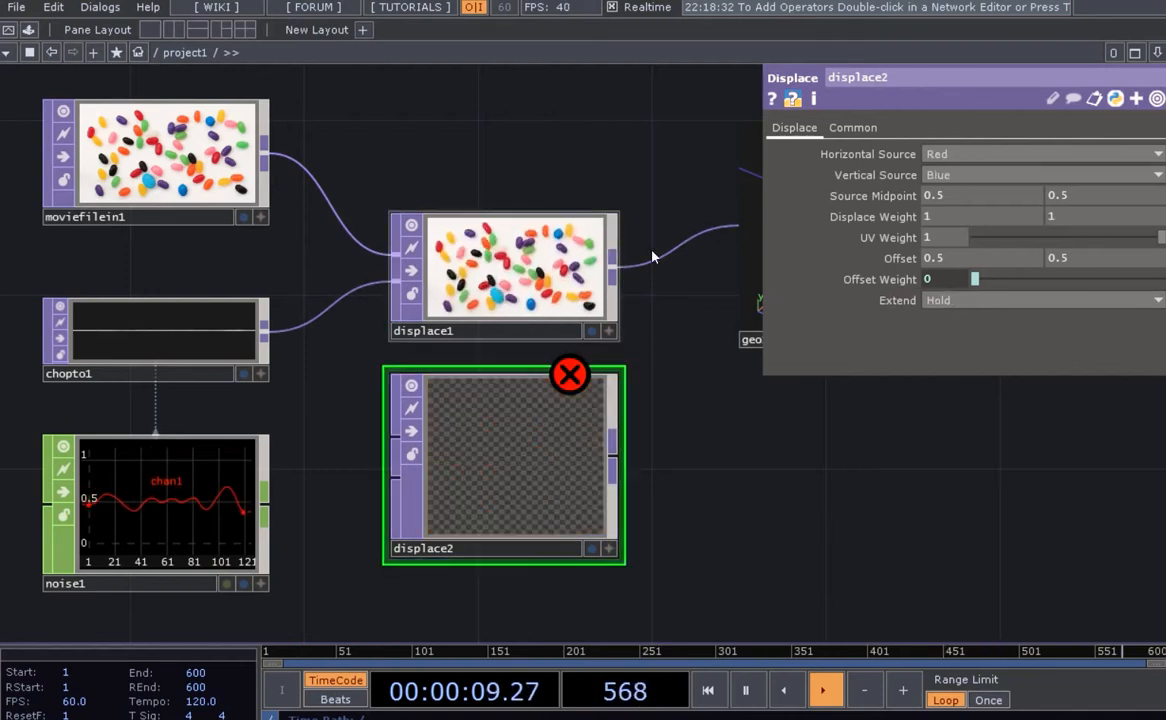
{"action": "left_click_drag", "start_coordinate": [726, 419], "coordinate": [730, 411]}
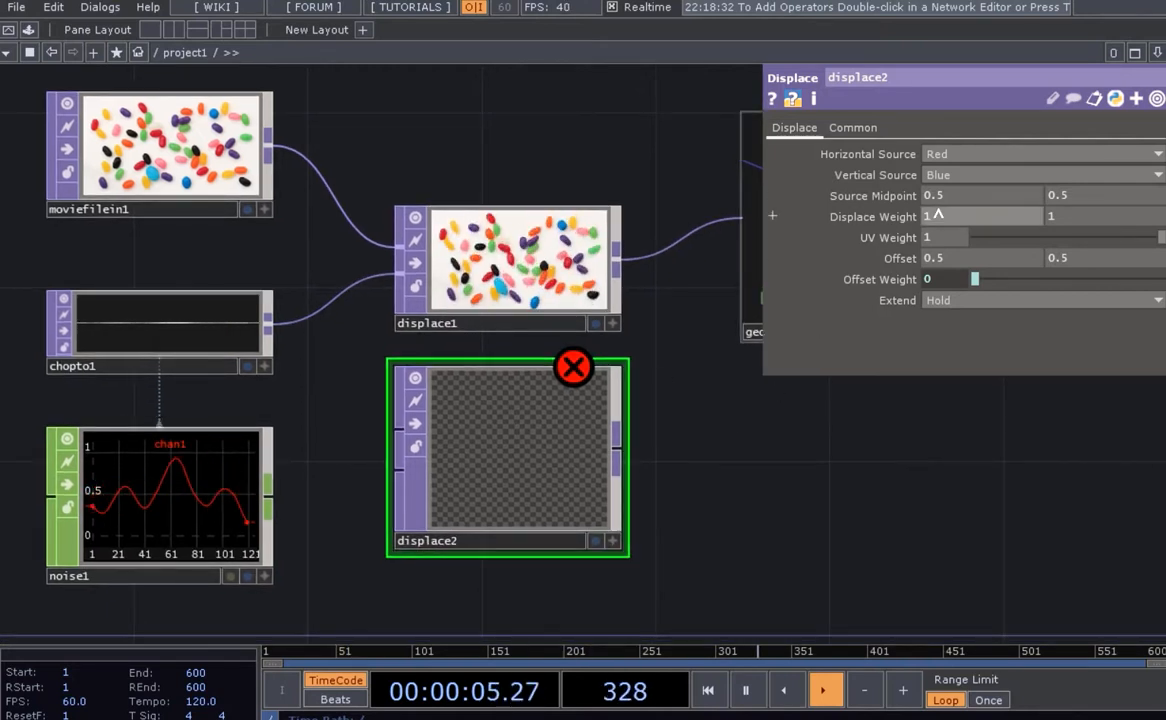
{"action": "left_click", "coordinate": [524, 322]}
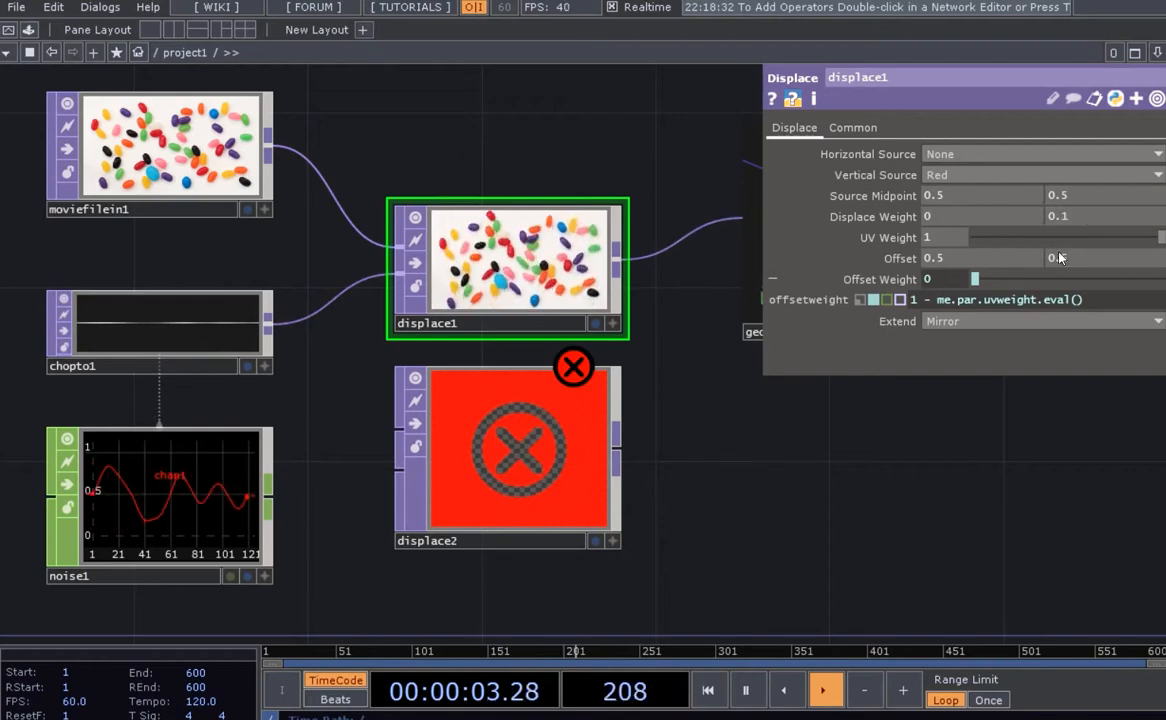
- Try a vertical Displace Weight of 0.3 on displace1 and return it to 0.1
{"action": "scroll", "coordinate": [652, 318], "scroll_direction": "up", "scroll_amount": 3}
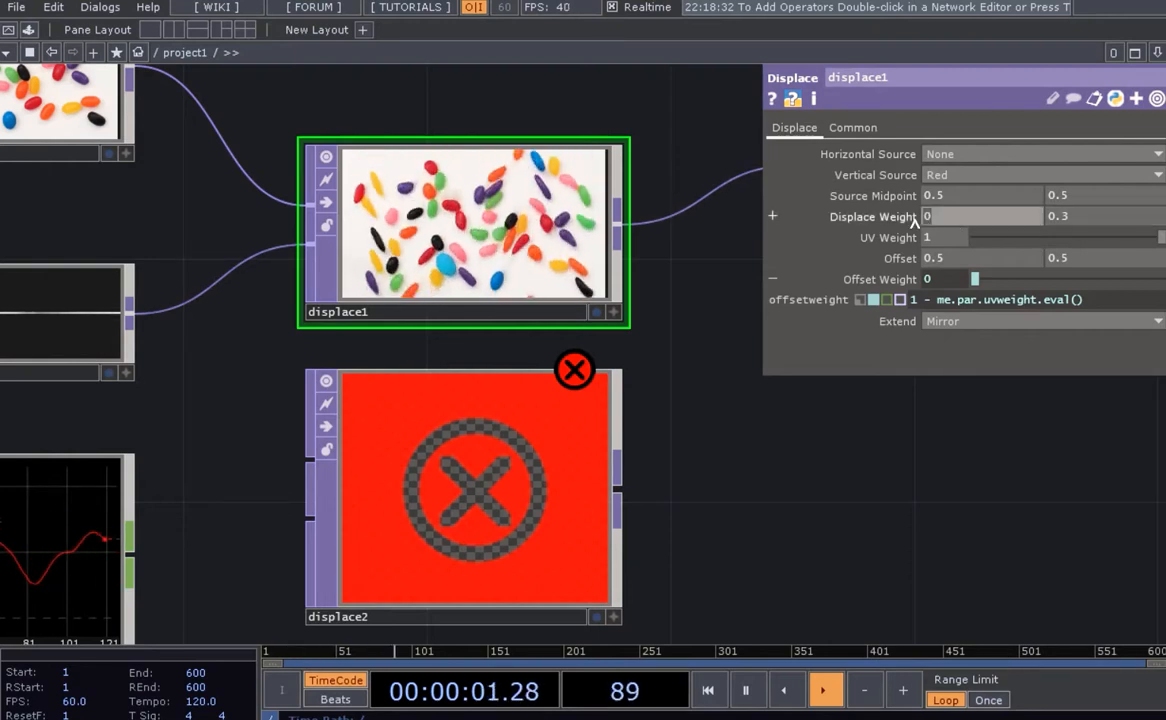
{"action": "type", "text": "0.2"}
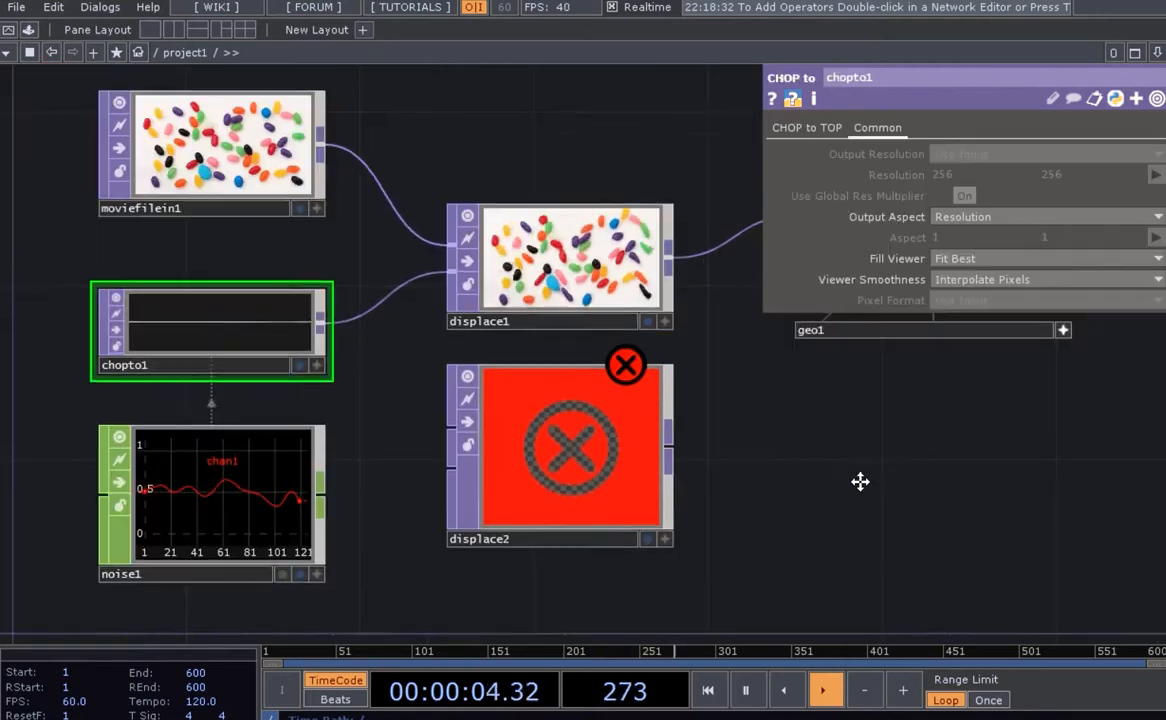
{"action": "scroll", "coordinate": [760, 435], "scroll_direction": "up", "scroll_amount": 2}
{"action": "left_click", "coordinate": [576, 250]}
{"action": "left_click_drag", "start_coordinate": [727, 439], "coordinate": [708, 430]}
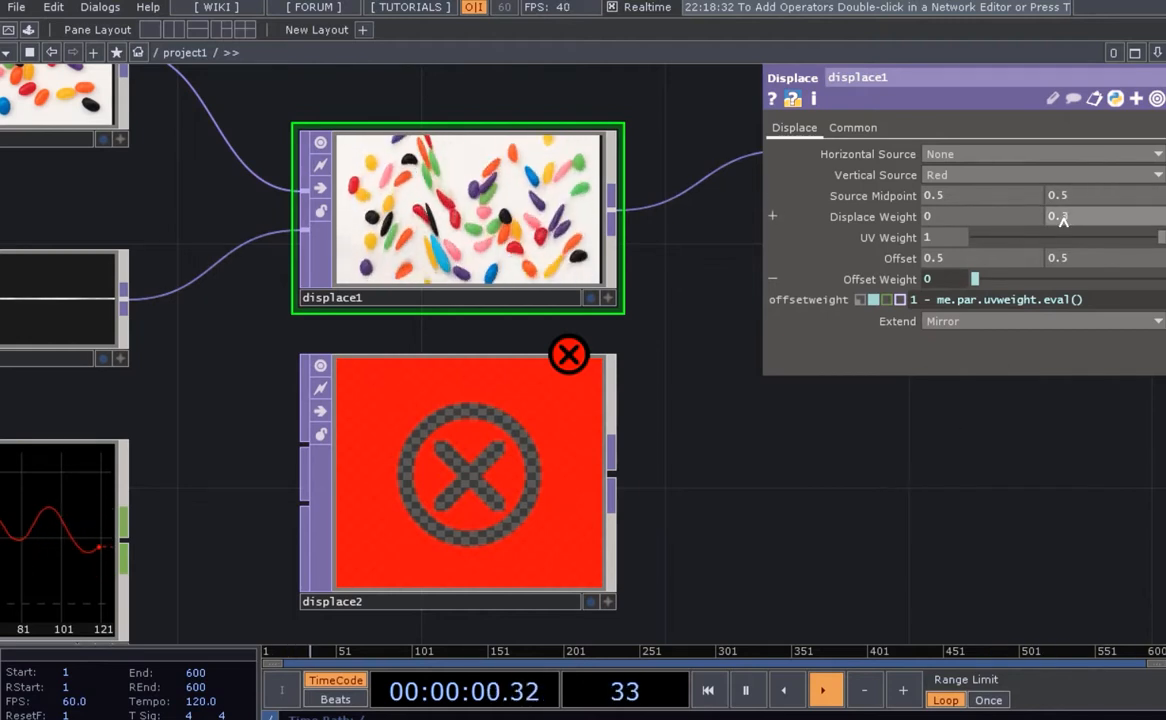
{"action": "key", "text": "Return"}
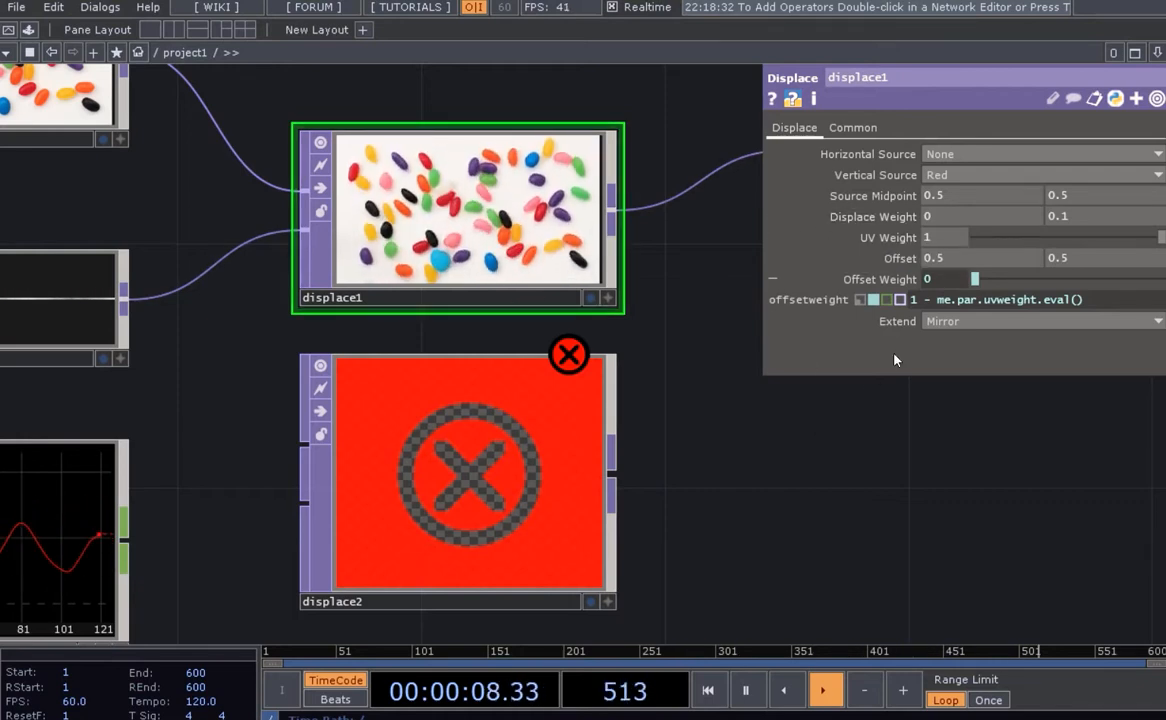
- Delete all operators of the example network, leaving project1 empty
{"action": "scroll", "coordinate": [754, 493], "scroll_direction": "down", "scroll_amount": 2}
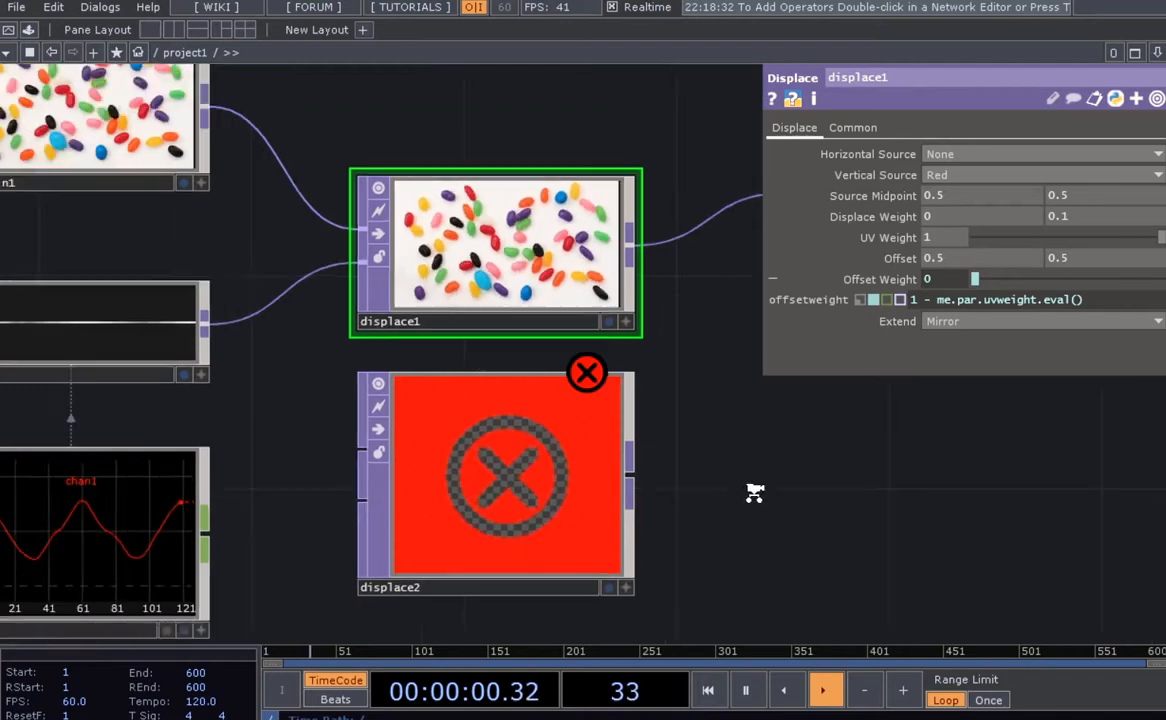
{"action": "scroll", "coordinate": [754, 493], "scroll_direction": "down", "scroll_amount": 4}
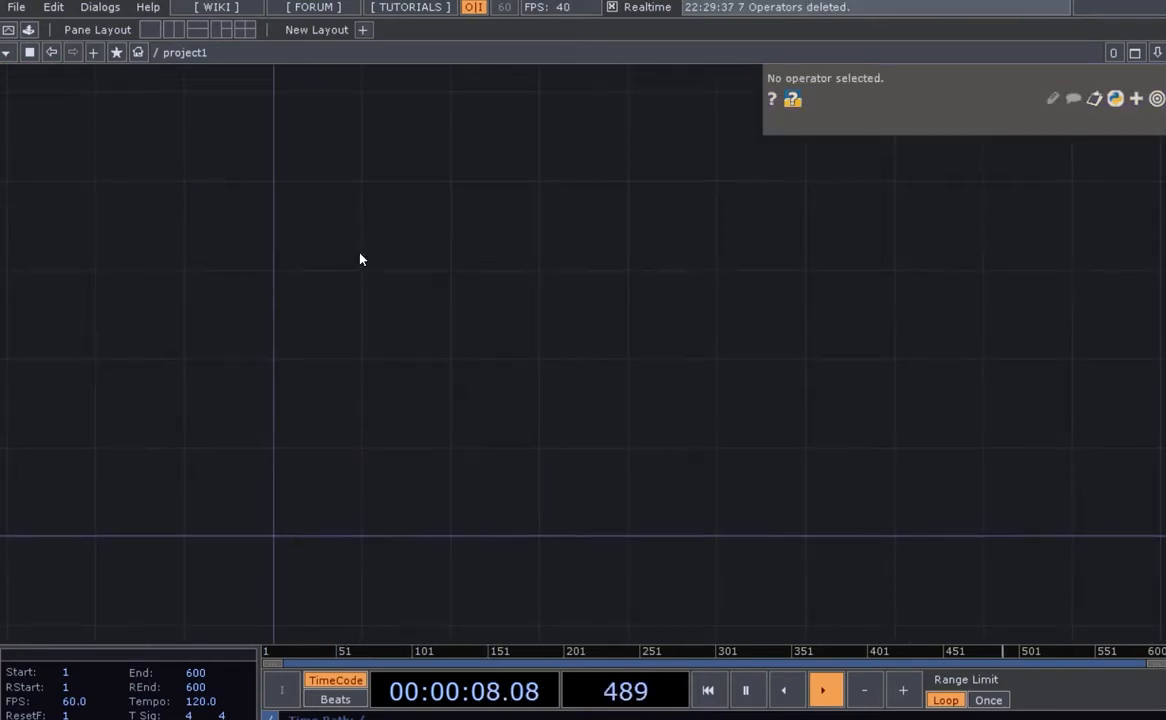
- Add a Movie File In TOP to the empty network and load the sample image Trillium into it
{"action": "key", "text": "Tab"}
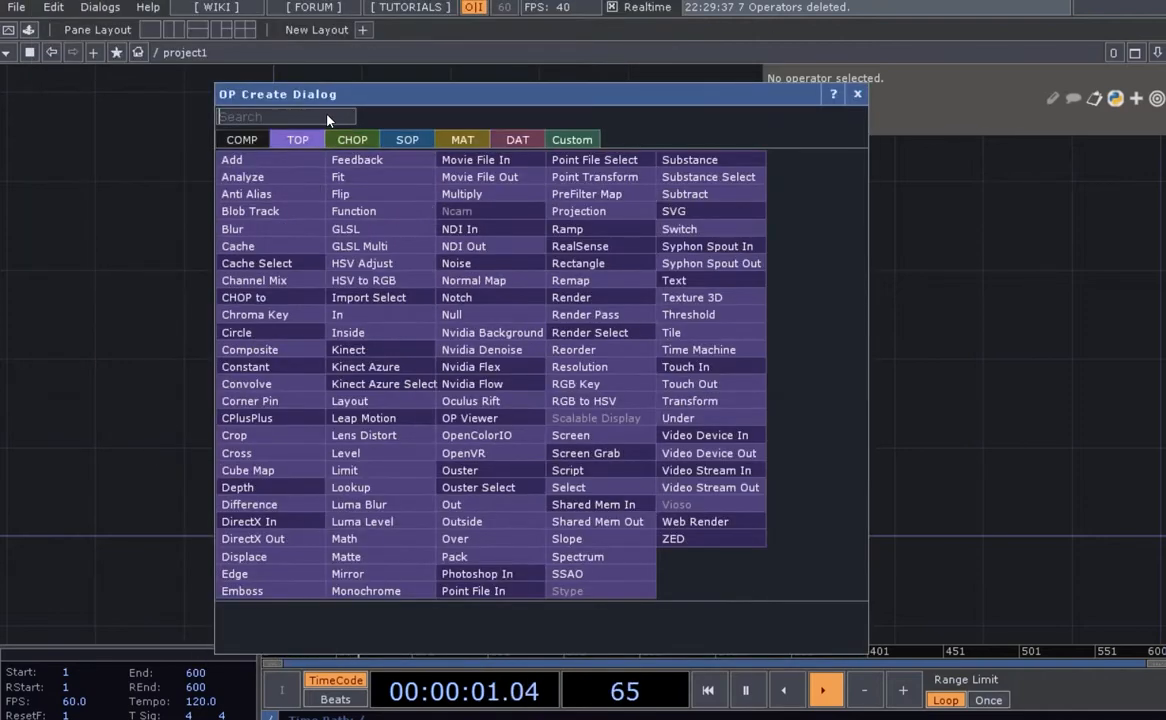
{"action": "type", "text": "movie"}
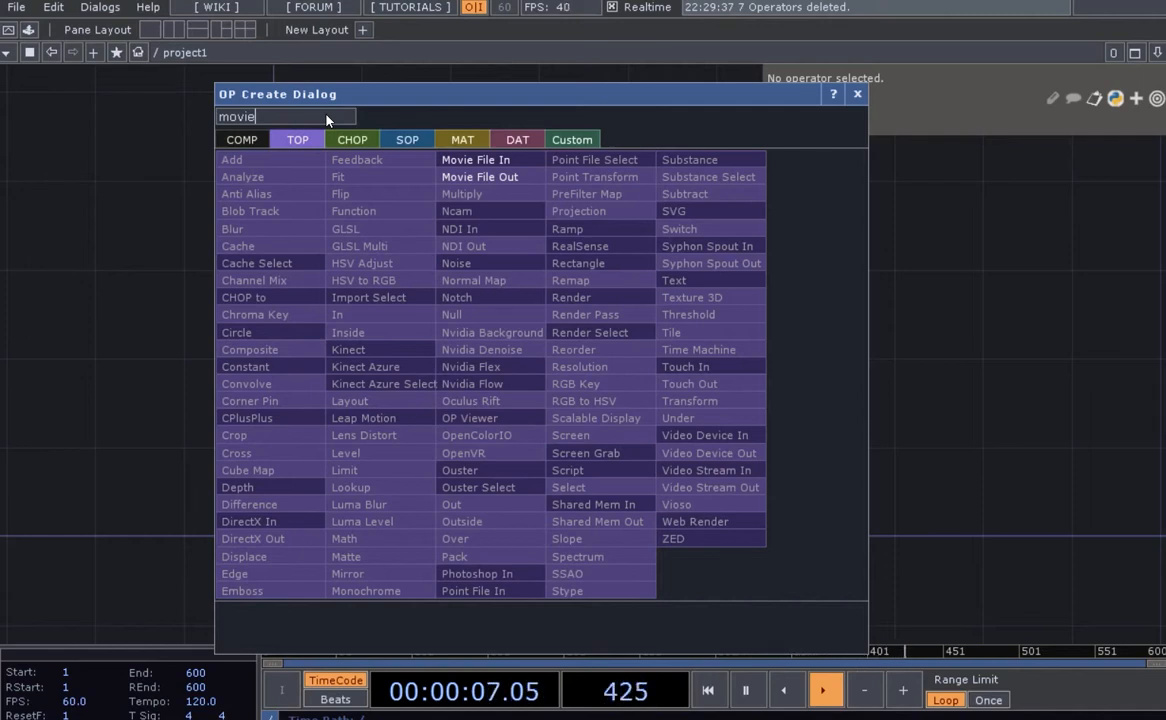
{"action": "left_click", "coordinate": [475, 160]}
{"action": "left_click", "coordinate": [405, 285]}
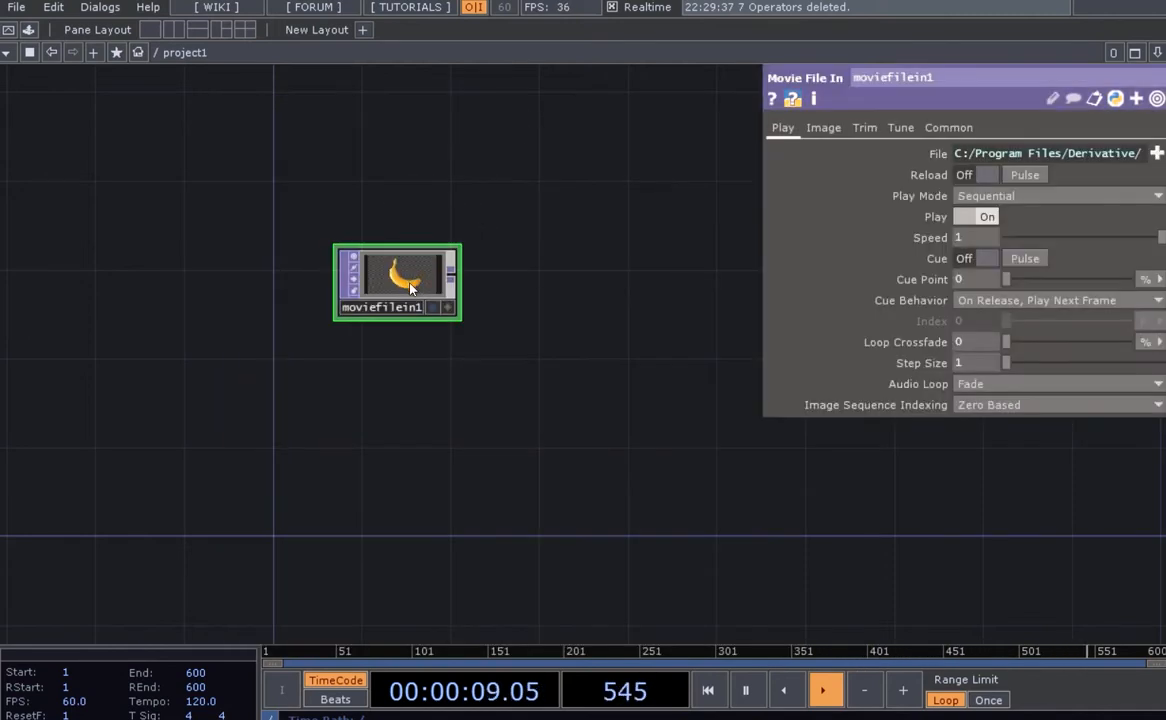
{"action": "left_click_drag", "start_coordinate": [410, 288], "coordinate": [410, 266]}
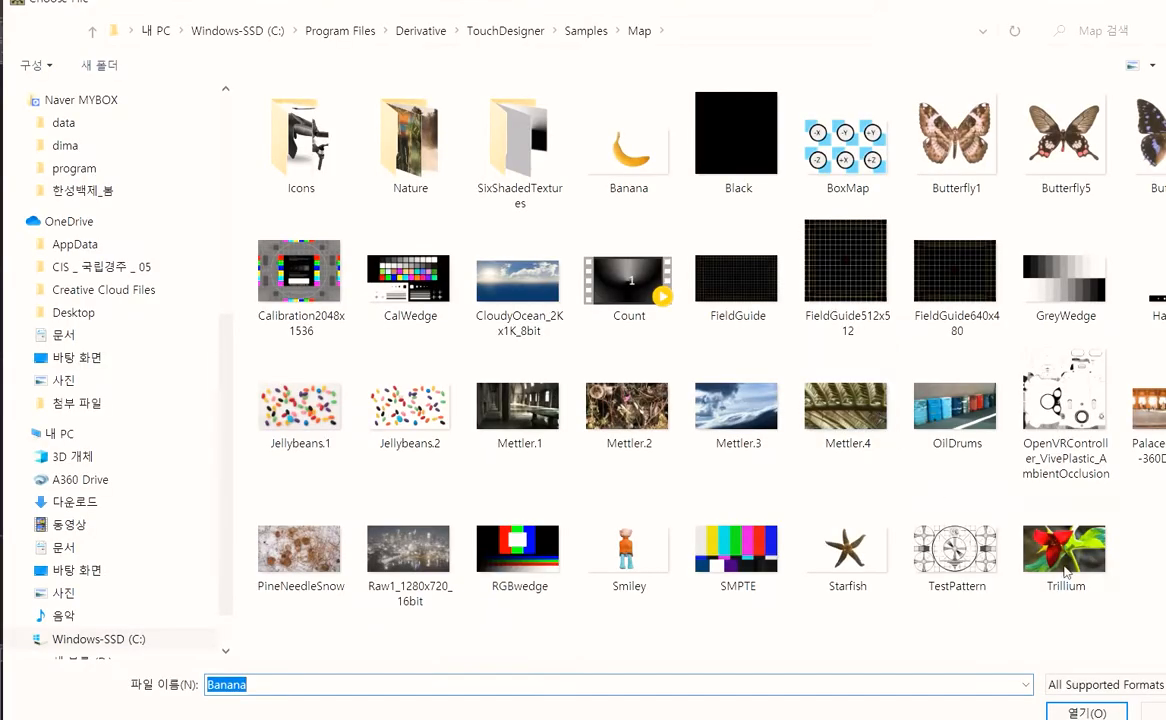
{"action": "double_click", "coordinate": [1065, 567]}
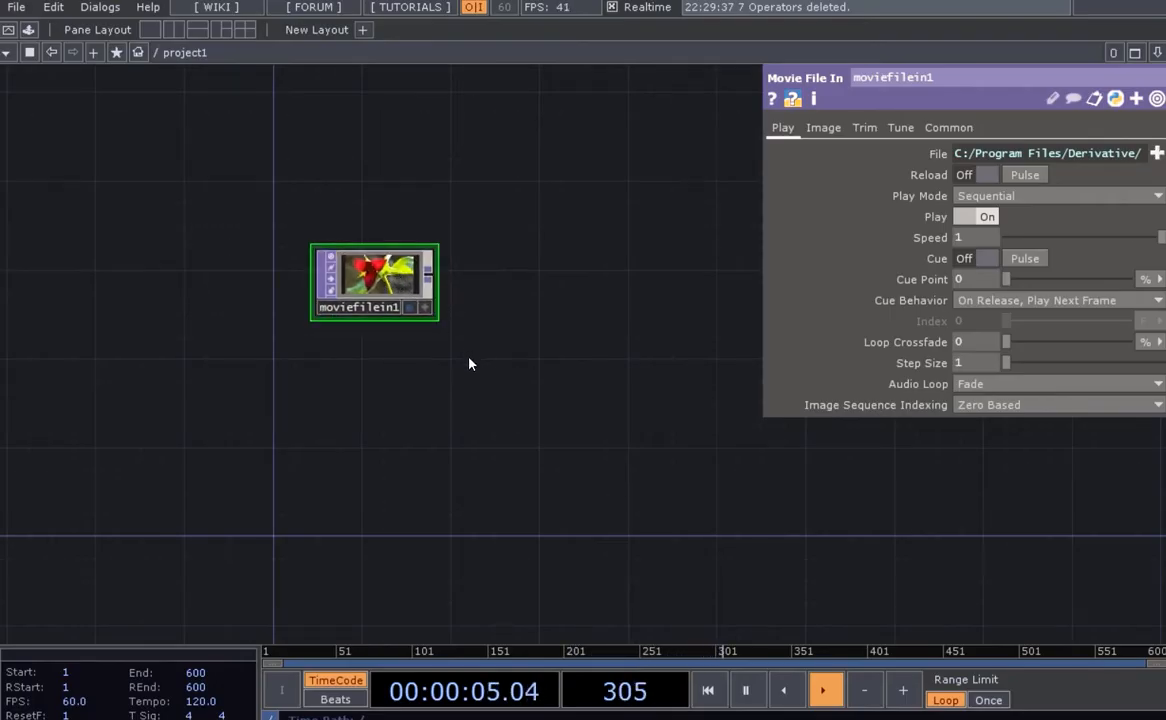
- Add a Fit TOP fed by the output of moviefilein1 and place it beside that node
{"action": "scroll", "coordinate": [455, 359], "scroll_direction": "up", "scroll_amount": 3}
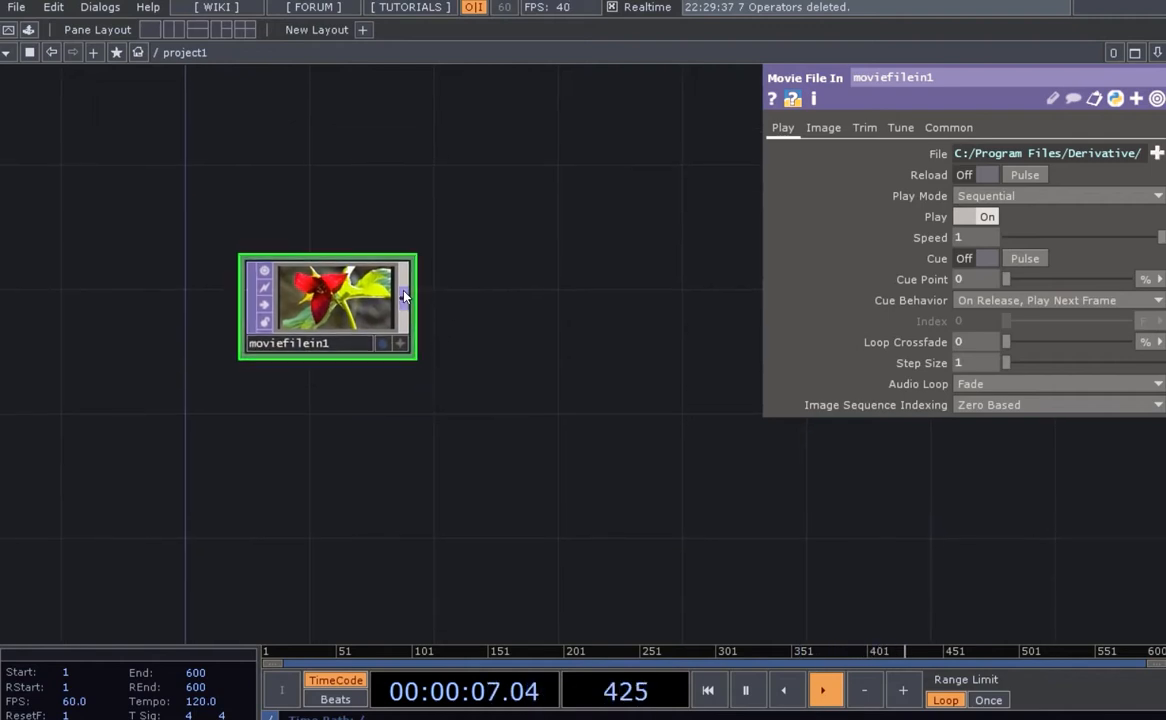
{"action": "left_click", "coordinate": [407, 296]}
{"action": "type", "text": "fit"}
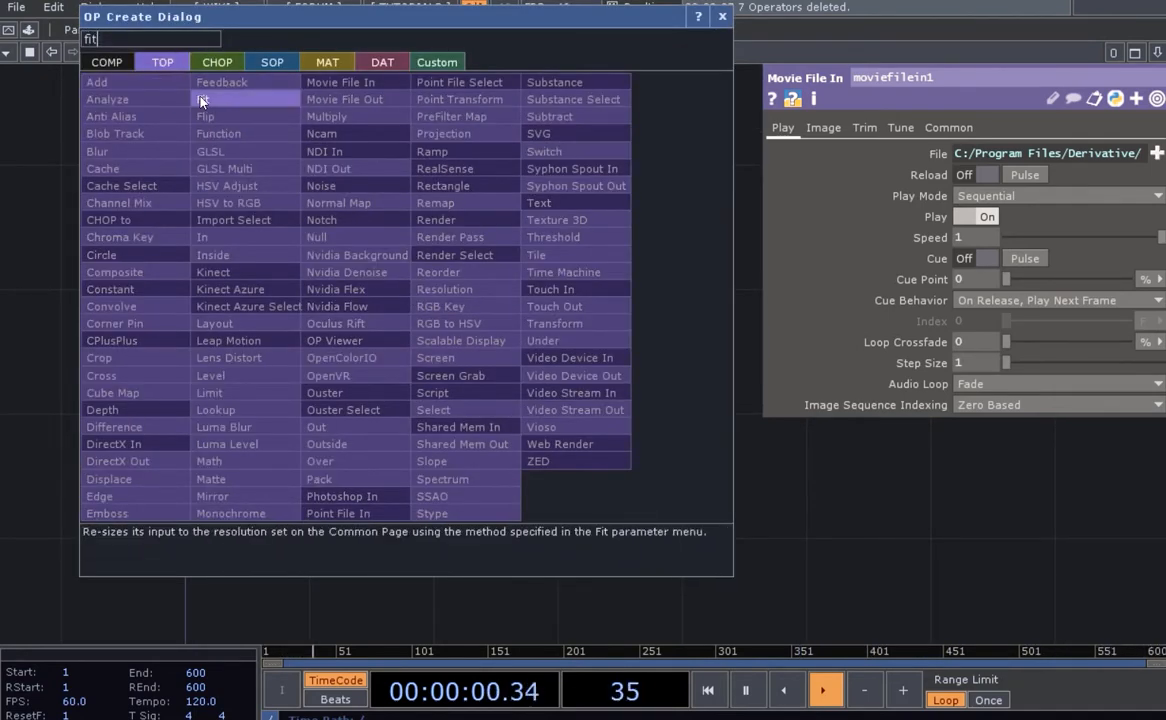
{"action": "left_click", "coordinate": [202, 99]}
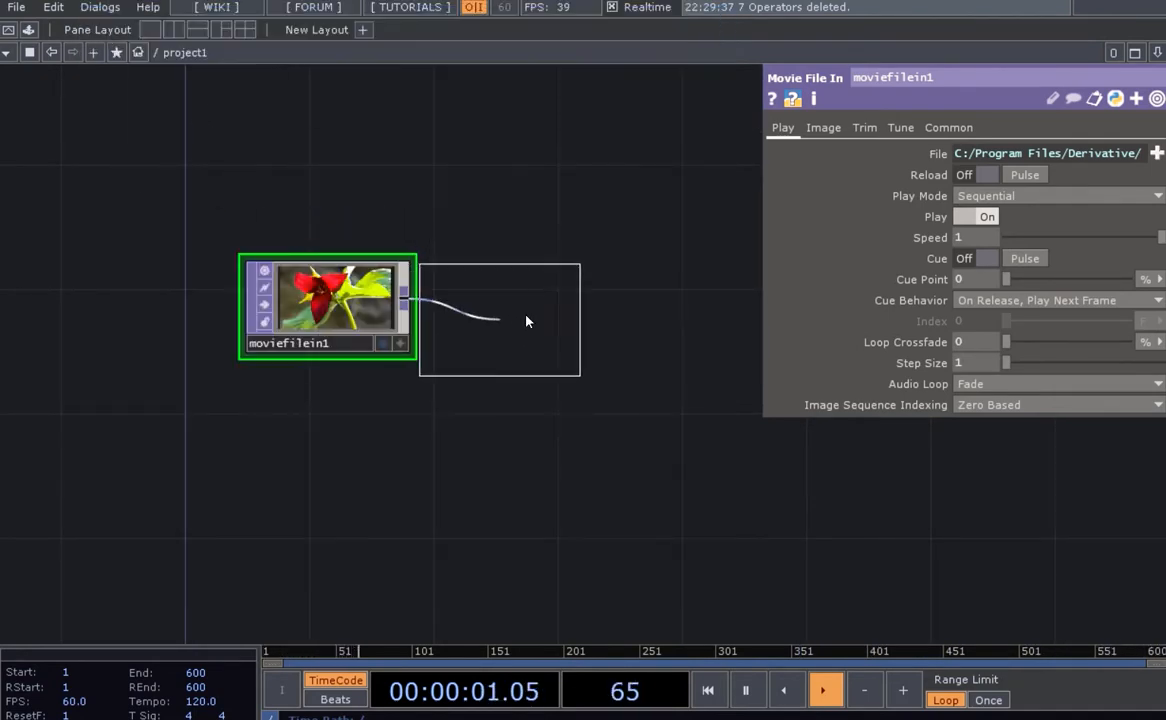
{"action": "left_click", "coordinate": [600, 262]}
{"action": "left_click_drag", "start_coordinate": [564, 276], "coordinate": [595, 308]}
{"action": "left_click_drag", "start_coordinate": [640, 426], "coordinate": [636, 433]}
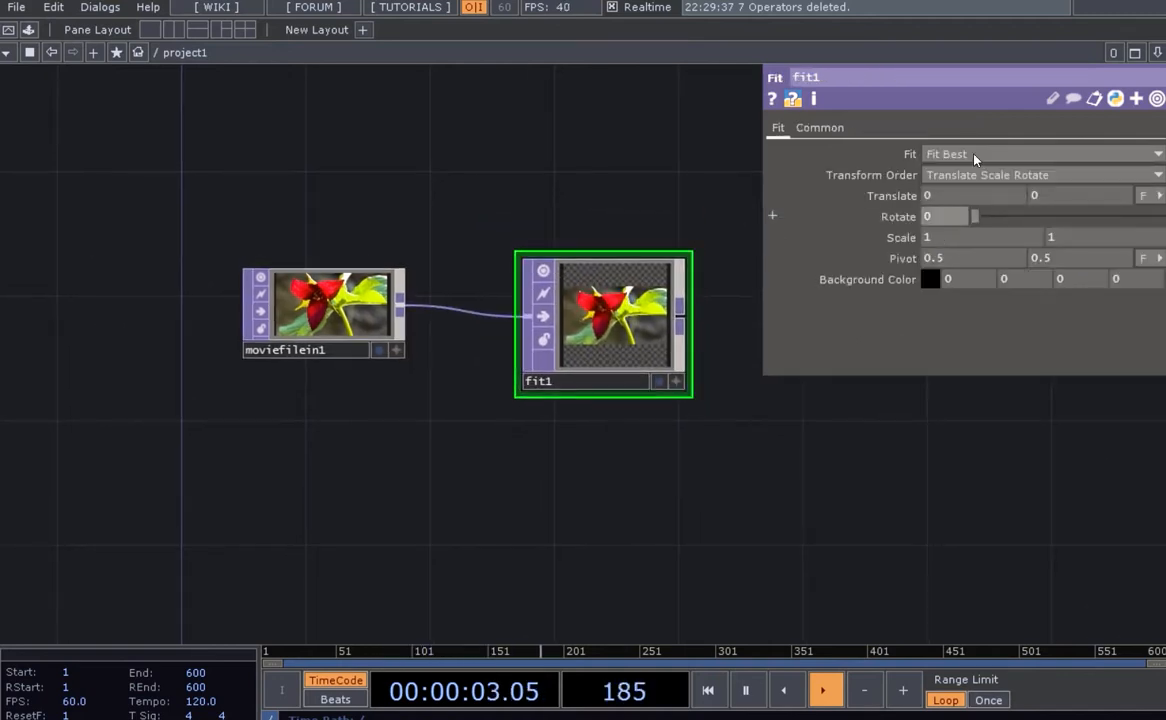
- Set fit1's output to a Custom Resolution of 900 by 600
{"action": "left_click", "coordinate": [822, 128]}
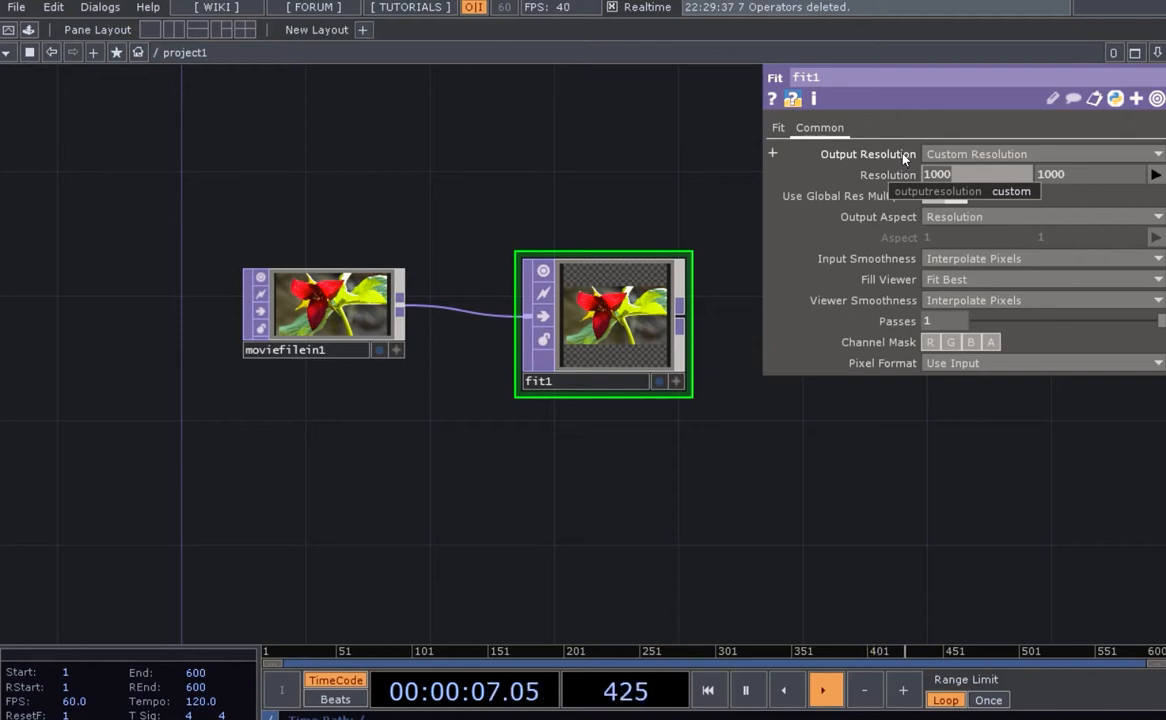
{"action": "type", "text": "600"}
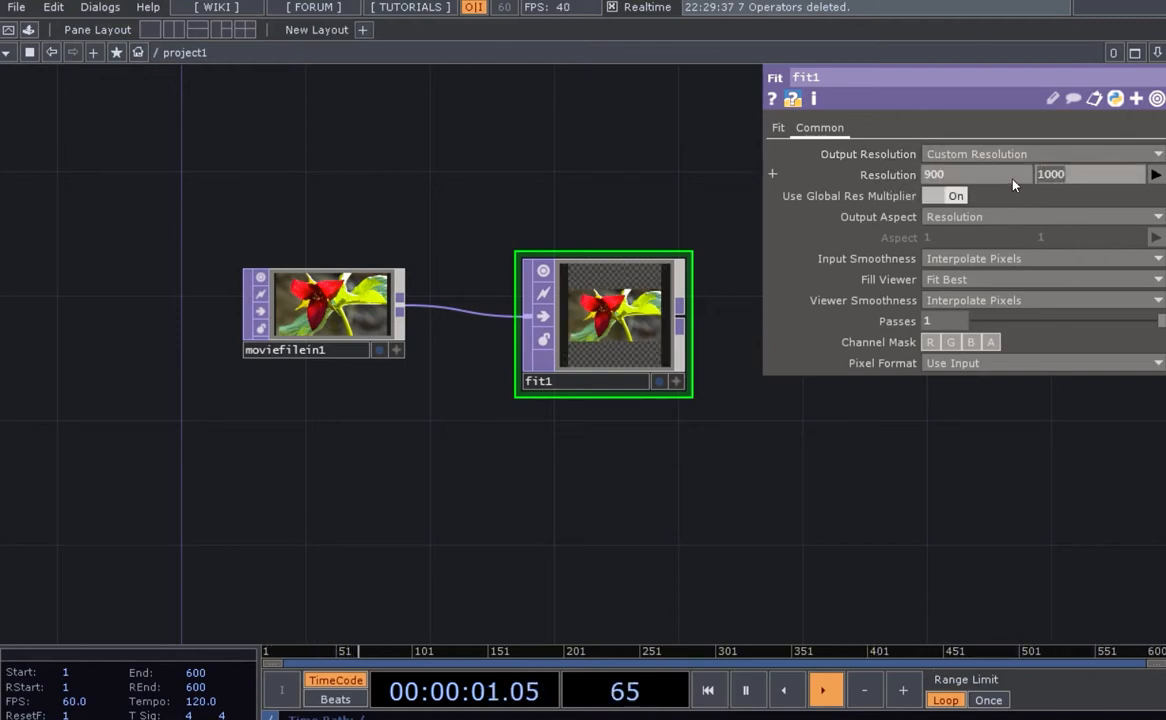
{"action": "left_click", "coordinate": [1045, 175]}
{"action": "type", "text": "600"}
{"action": "key", "text": "Return"}
{"action": "scroll", "coordinate": [661, 358], "scroll_direction": "up", "scroll_amount": 2}
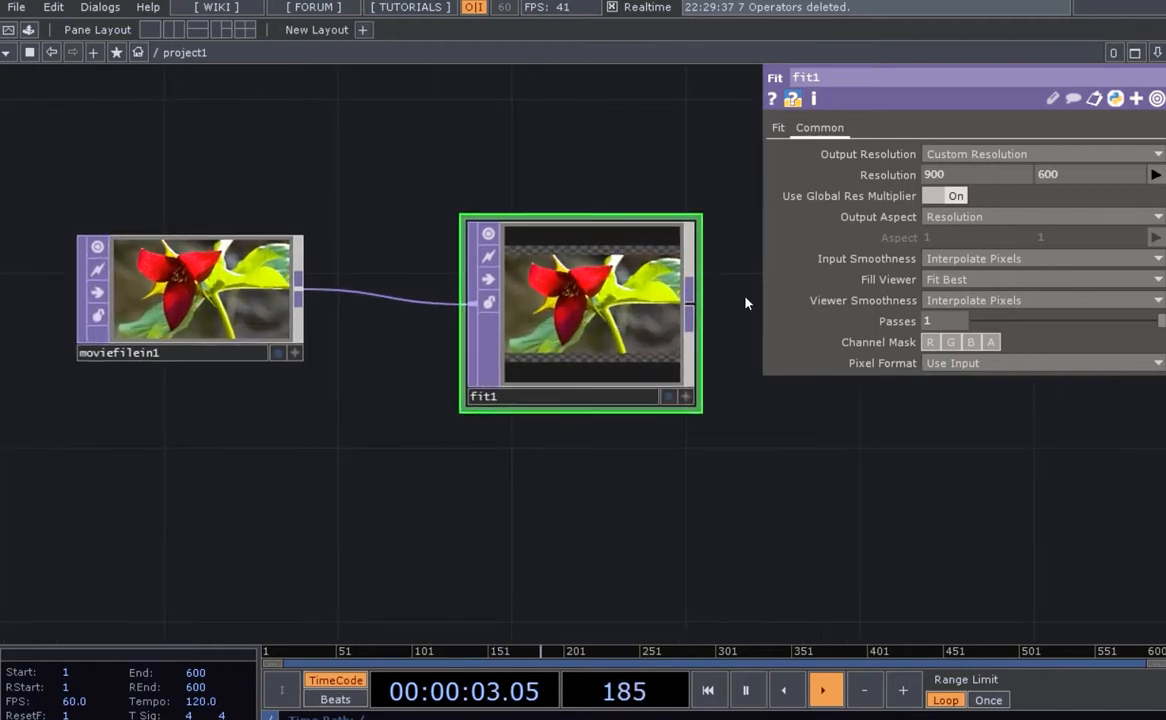
- Change the fit method of fit1 to Fit Outside
{"action": "left_click", "coordinate": [778, 127]}
{"action": "left_click", "coordinate": [990, 154]}
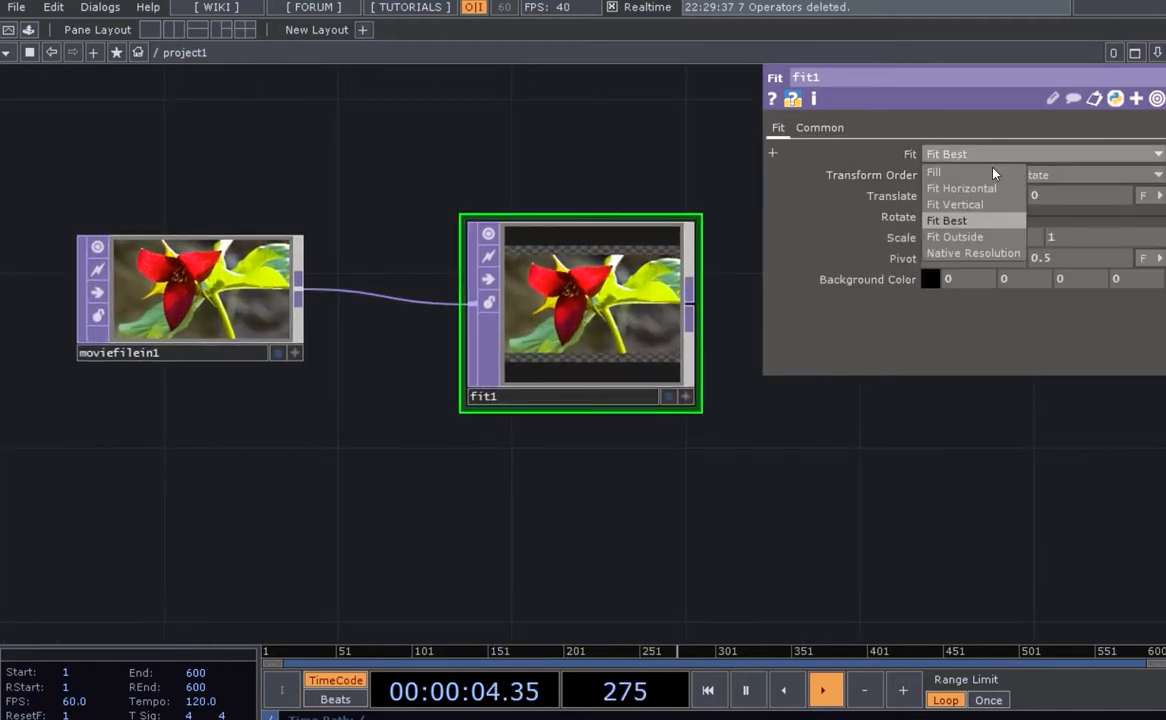
{"action": "left_click", "coordinate": [956, 237]}
- Move moviefilein1 and fit1 farther apart to make room for another node between them
{"action": "scroll", "coordinate": [578, 359], "scroll_direction": "down", "scroll_amount": 2}
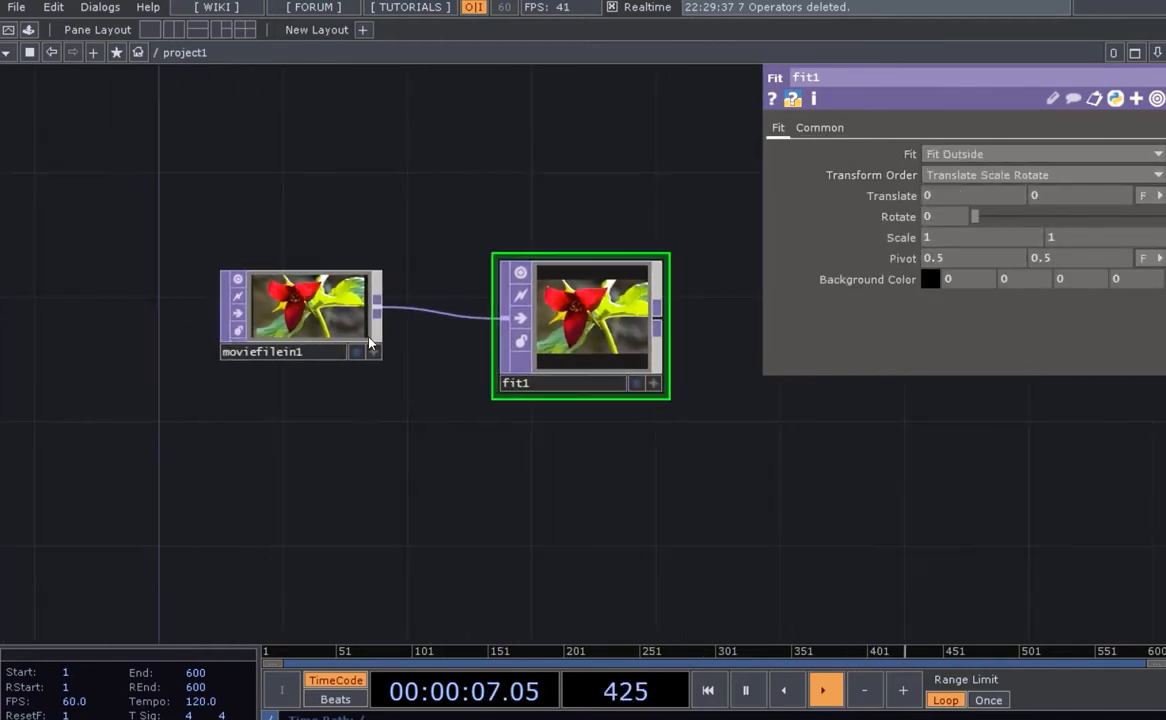
{"action": "left_click_drag", "start_coordinate": [282, 323], "coordinate": [190, 323]}
{"action": "left_click_drag", "start_coordinate": [522, 330], "coordinate": [616, 330]}
{"action": "right_click", "coordinate": [462, 315]}
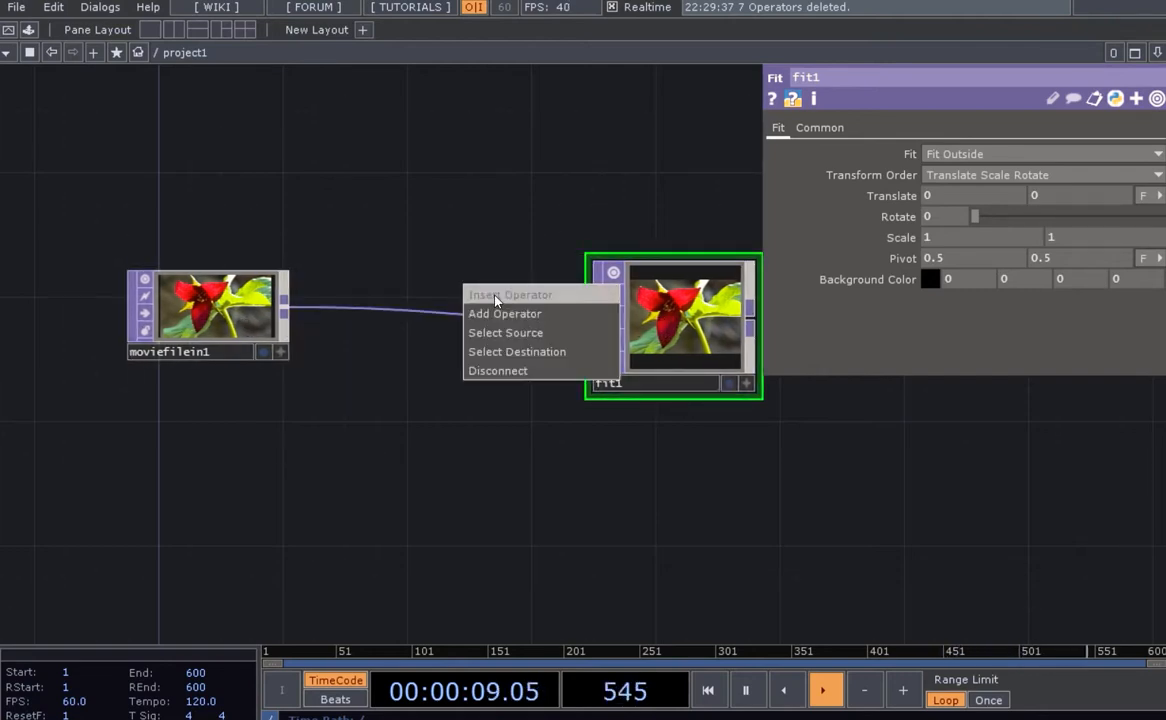
{"action": "left_click", "coordinate": [500, 295]}
{"action": "left_click", "coordinate": [440, 475]}
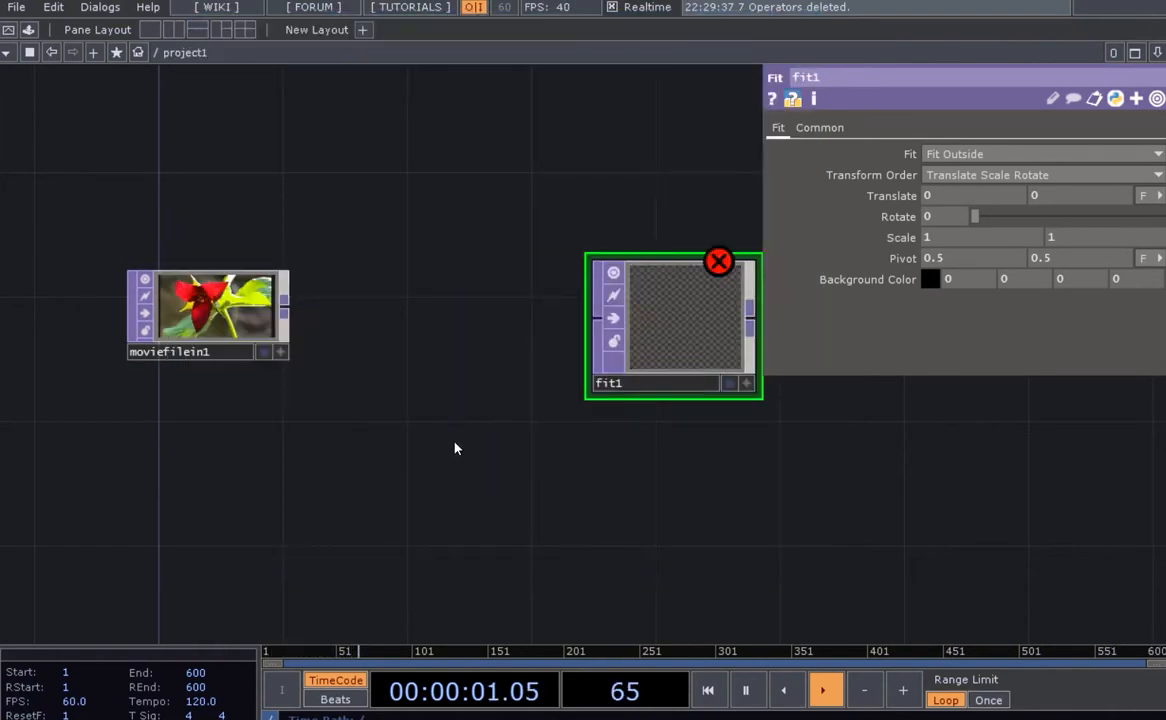
{"action": "key", "text": "ctrl+z"}
- Add a Crop TOP and wire it between moviefilein1 and fit1
{"action": "key", "text": "Tab"}
{"action": "type", "text": "c"}
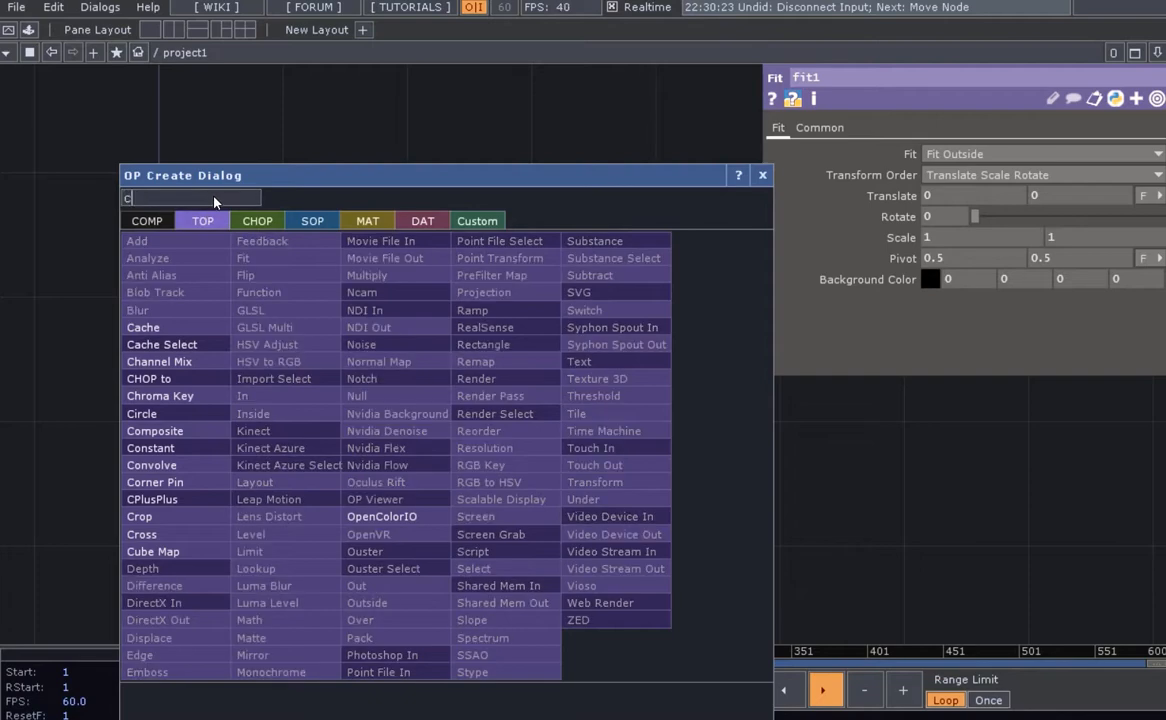
{"action": "type", "text": "rop"}
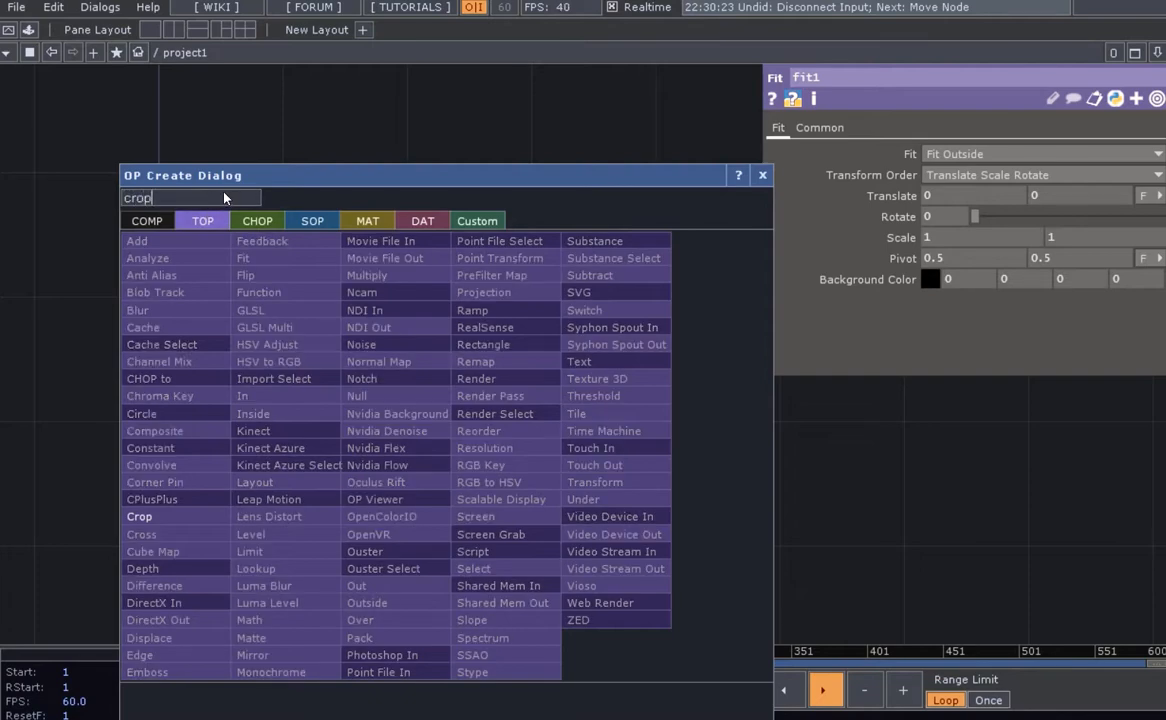
{"action": "left_click", "coordinate": [140, 517]}
{"action": "left_click", "coordinate": [424, 418]}
{"action": "left_click_drag", "start_coordinate": [315, 383], "coordinate": [346, 410]}
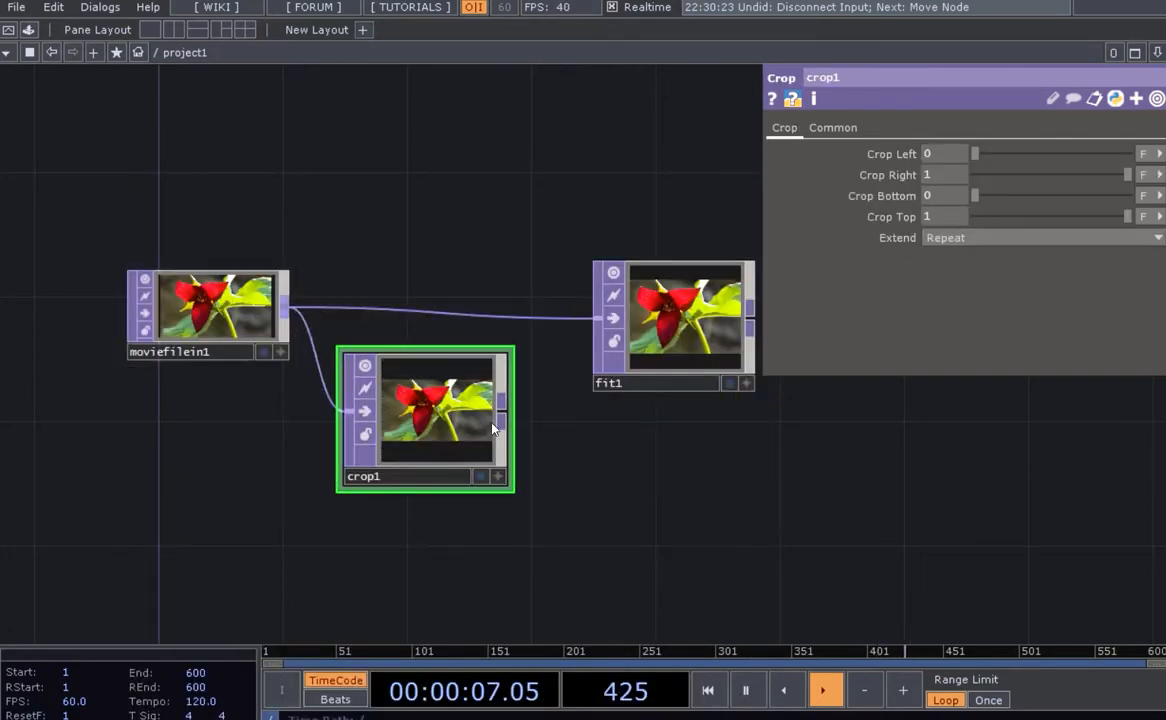
{"action": "left_click_drag", "start_coordinate": [502, 408], "coordinate": [598, 318]}
- Arrange moviefilein1, crop1 and fit1 in one compact, evenly spaced horizontal row
{"action": "left_click_drag", "start_coordinate": [430, 420], "coordinate": [461, 327]}
{"action": "left_click_drag", "start_coordinate": [212, 333], "coordinate": [178, 333]}
{"action": "left_click_drag", "start_coordinate": [461, 343], "coordinate": [446, 336]}
{"action": "scroll", "coordinate": [500, 400], "scroll_direction": "down", "scroll_amount": 3}
{"action": "scroll", "coordinate": [337, 330], "scroll_direction": "up", "scroll_amount": 3}
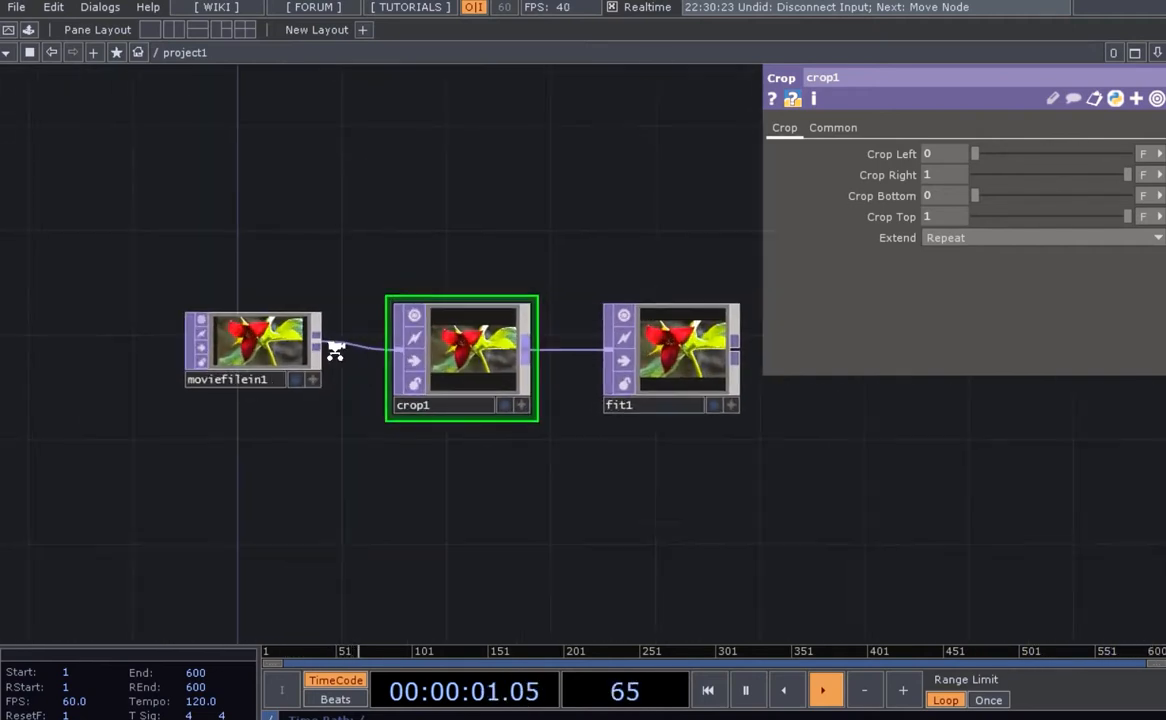
{"action": "left_click_drag", "start_coordinate": [270, 355], "coordinate": [302, 356]}
{"action": "left_click_drag", "start_coordinate": [606, 317], "coordinate": [532, 325]}
{"action": "left_click_drag", "start_coordinate": [682, 500], "coordinate": [588, 481]}
{"action": "scroll", "coordinate": [584, 478], "scroll_direction": "down", "scroll_amount": 2}
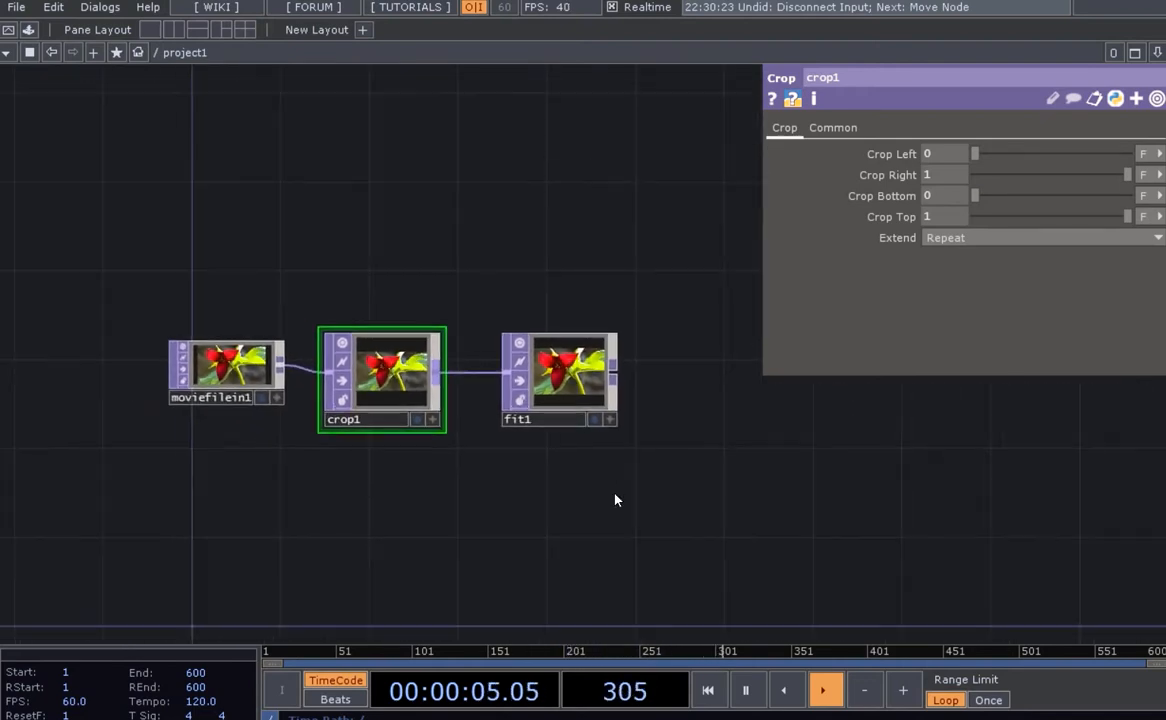
{"action": "right_click_drag", "start_coordinate": [617, 495], "coordinate": [243, 370]}
{"action": "left_click_drag", "start_coordinate": [243, 370], "coordinate": [287, 370]}
- Add an unconnected Displace TOP beyond fit1 and check what its second input is for
{"action": "left_click_drag", "start_coordinate": [599, 529], "coordinate": [458, 537]}
{"action": "key", "text": "Tab"}
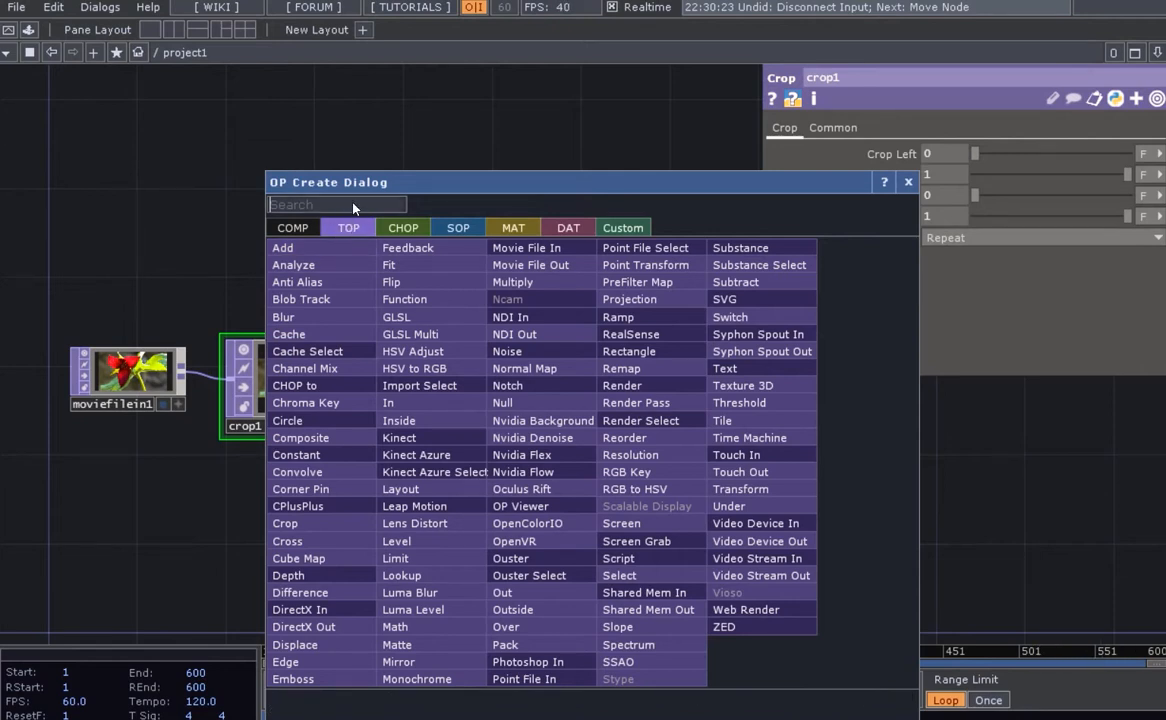
{"action": "type", "text": "dispac"}
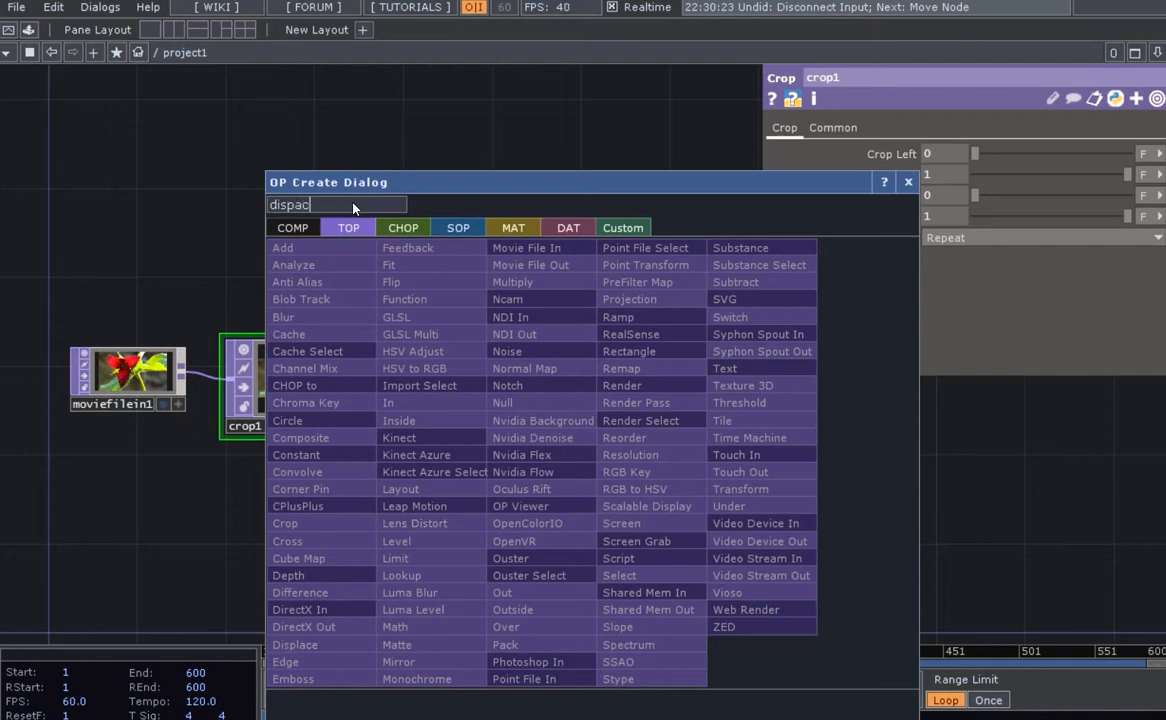
{"action": "key", "text": "BackSpace"}
{"action": "type", "text": "l"}
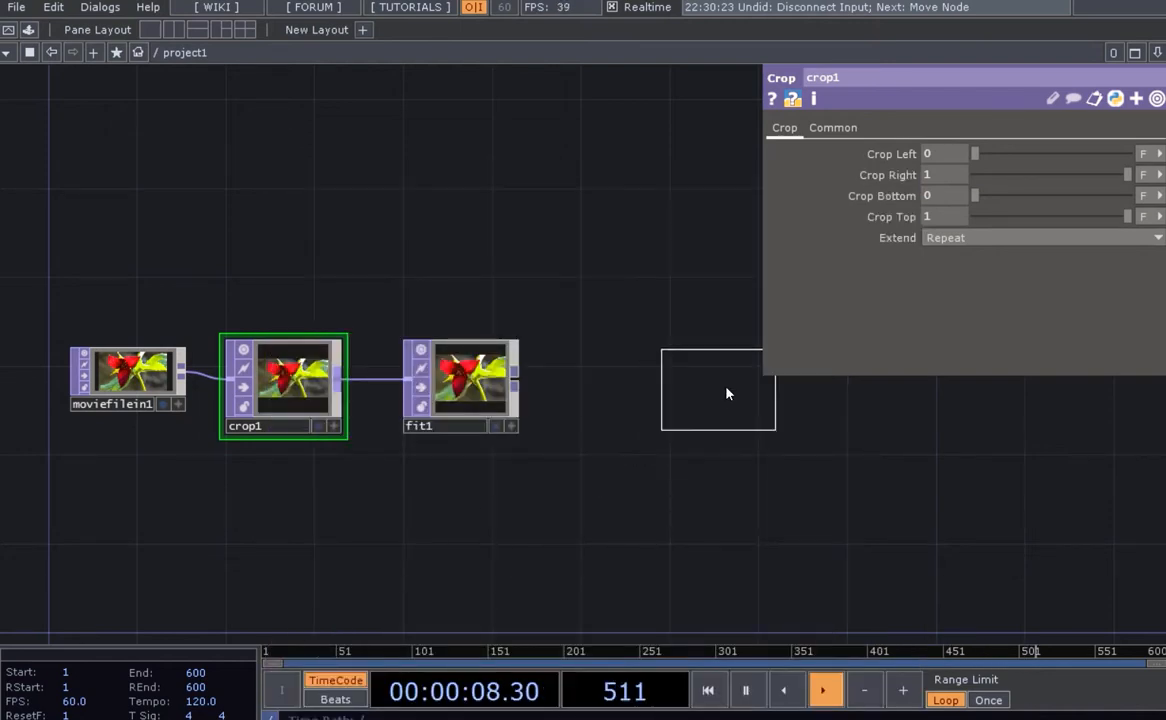
{"action": "left_click", "coordinate": [727, 394]}
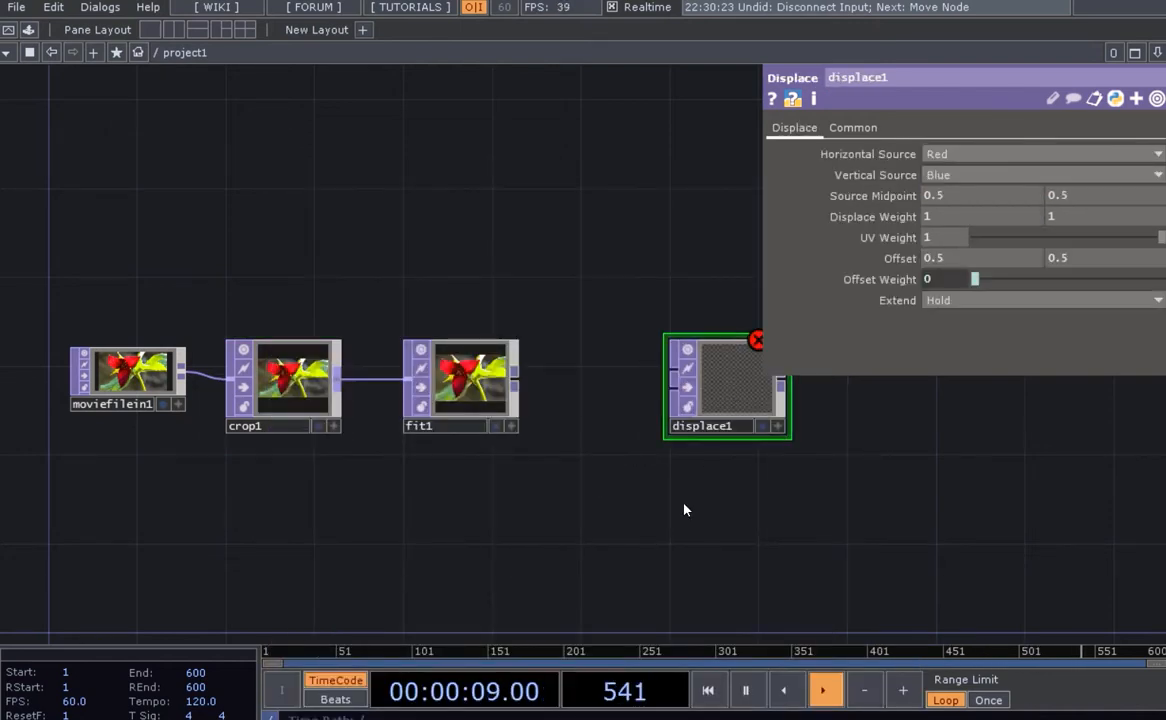
{"action": "scroll", "coordinate": [578, 366], "scroll_direction": "up", "scroll_amount": 3}
{"action": "scroll", "coordinate": [578, 366], "scroll_direction": "up", "scroll_amount": 2}
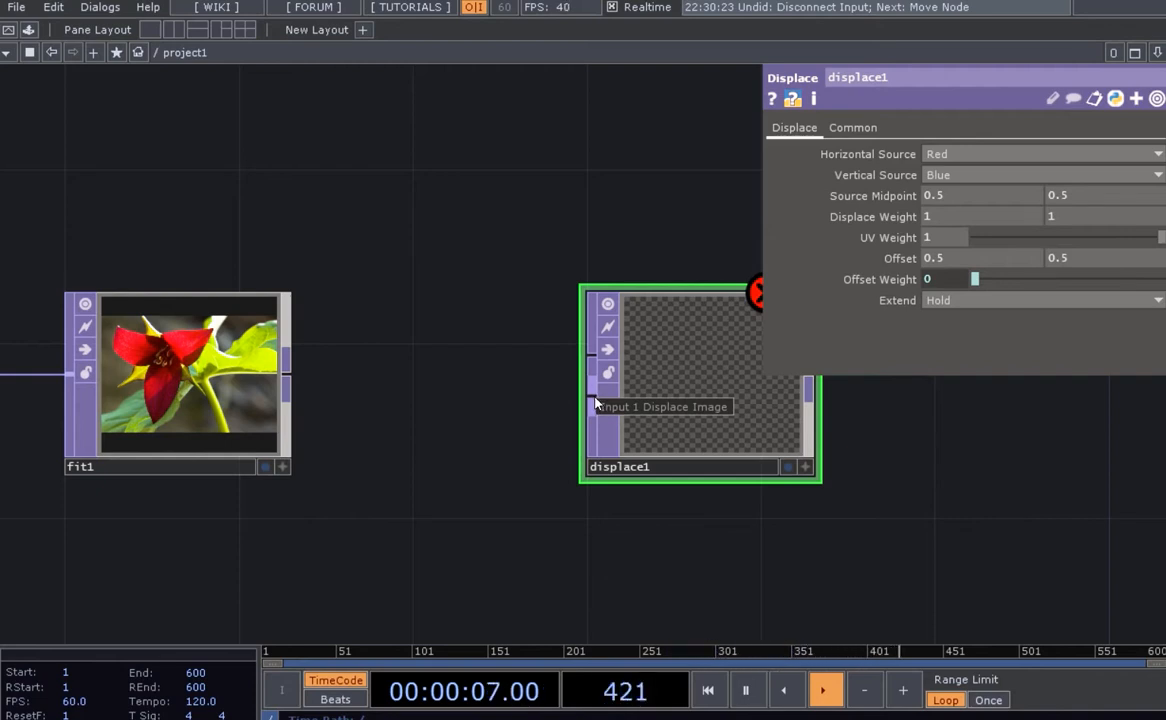
- Add a Noise TOP directly beneath fit1
{"action": "scroll", "coordinate": [598, 398], "scroll_direction": "down", "scroll_amount": 4}
{"action": "left_click_drag", "start_coordinate": [555, 448], "coordinate": [623, 415]}
{"action": "right_click_drag", "start_coordinate": [572, 437], "coordinate": [262, 359]}
{"action": "left_click_drag", "start_coordinate": [278, 345], "coordinate": [278, 313]}
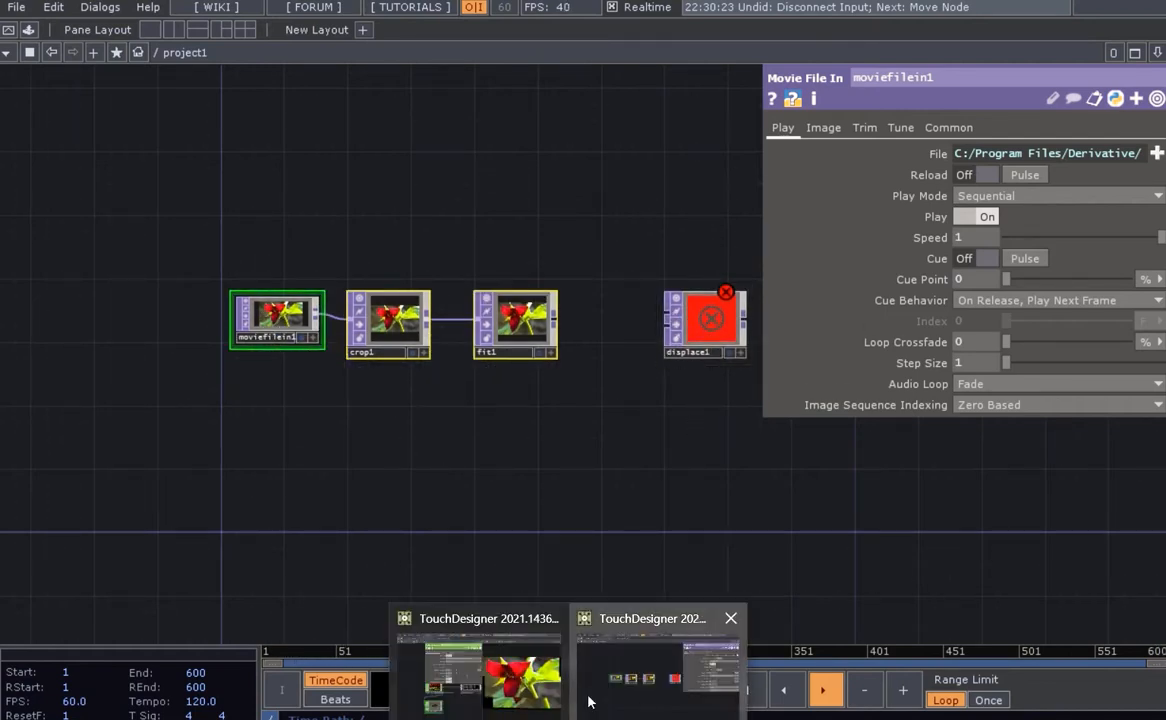
{"action": "left_click", "coordinate": [603, 665]}
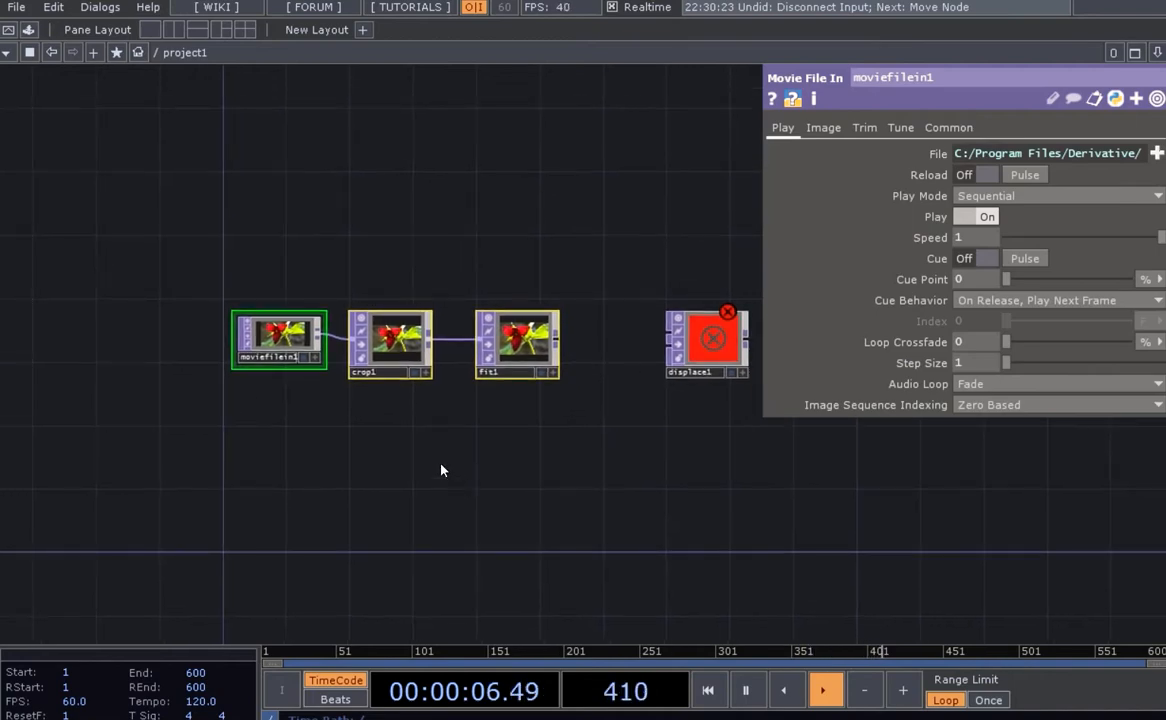
{"action": "key", "text": "Tab"}
{"action": "type", "text": "noise"}
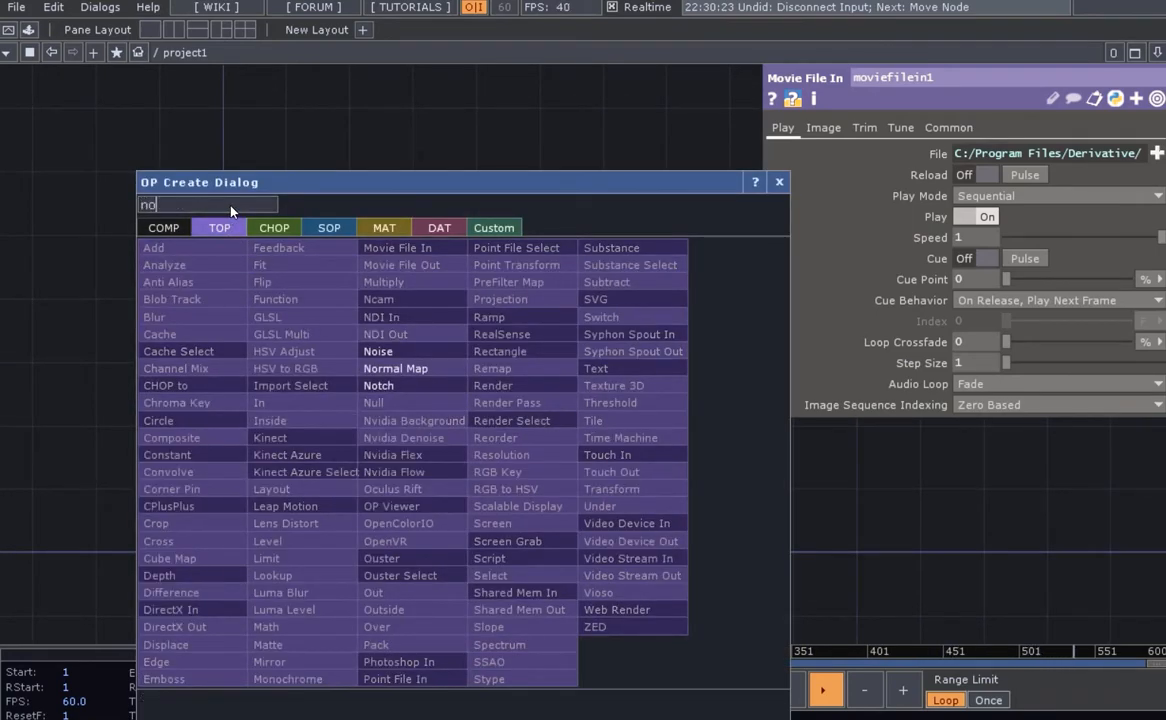
{"action": "left_click", "coordinate": [407, 357]}
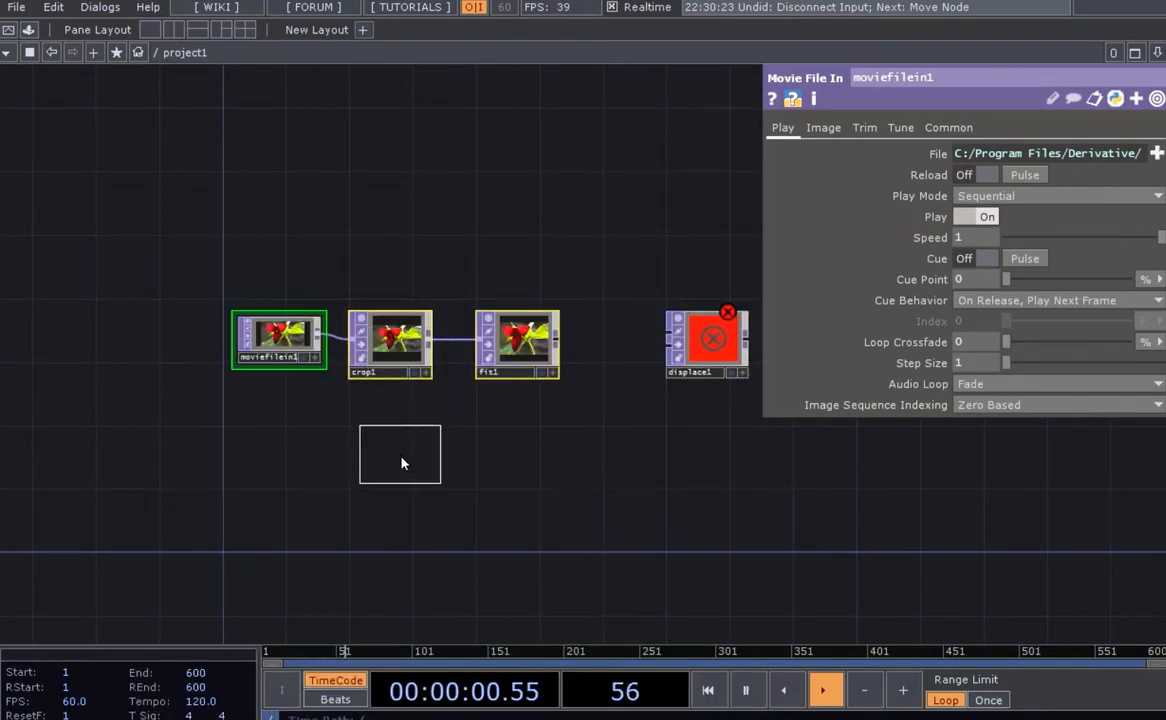
{"action": "left_click", "coordinate": [356, 428]}
{"action": "left_click_drag", "start_coordinate": [349, 507], "coordinate": [509, 475]}
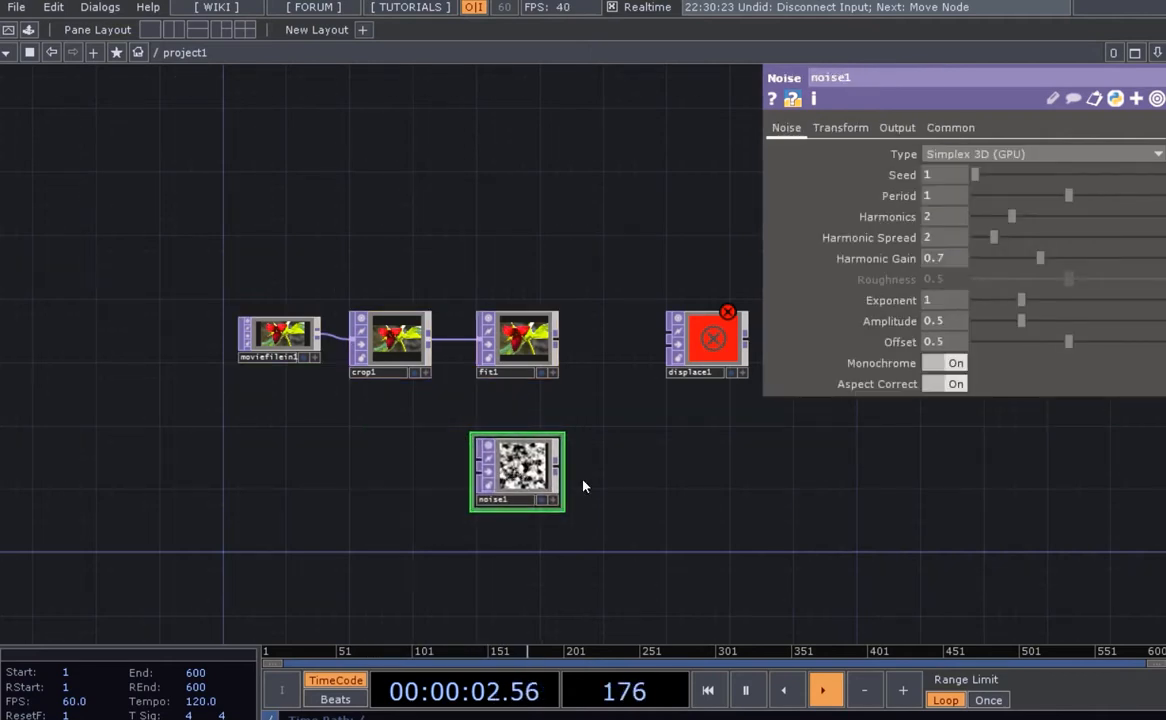
{"action": "left_click_drag", "start_coordinate": [677, 436], "coordinate": [601, 458]}
{"action": "scroll", "coordinate": [622, 410], "scroll_direction": "up", "scroll_amount": 3}
{"action": "scroll", "coordinate": [360, 312], "scroll_direction": "up", "scroll_amount": 5}
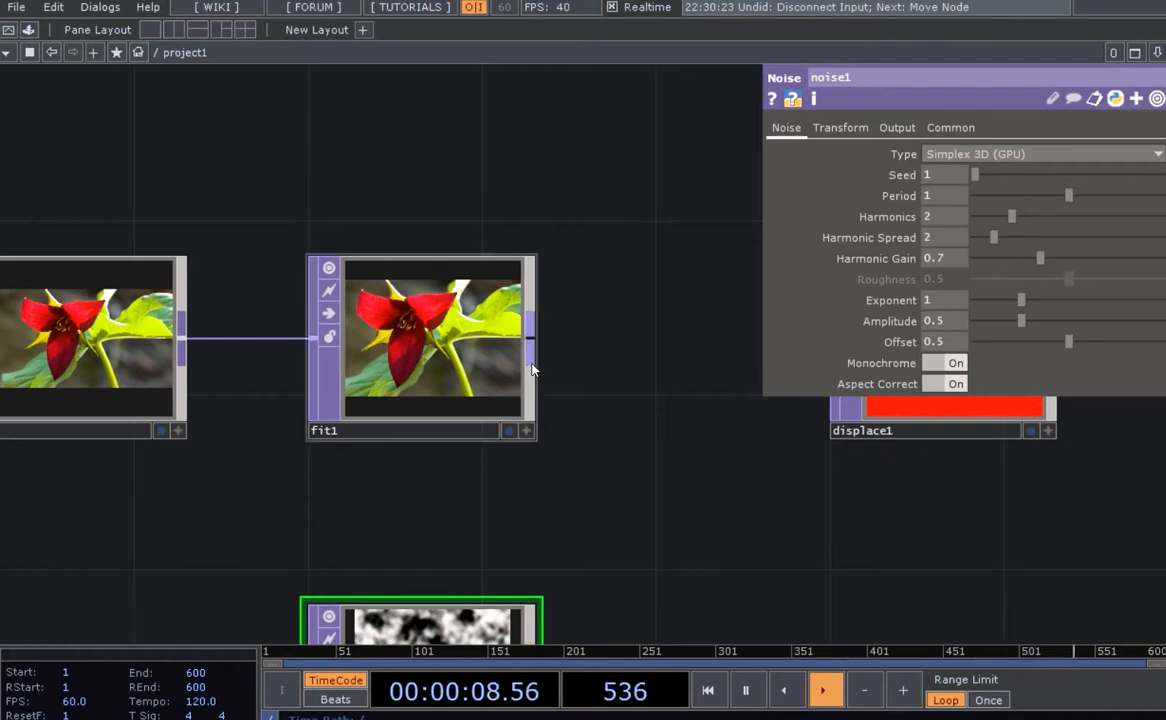
{"action": "scroll", "coordinate": [532, 370], "scroll_direction": "down", "scroll_amount": 3}
{"action": "left_click_drag", "start_coordinate": [588, 368], "coordinate": [582, 294]}
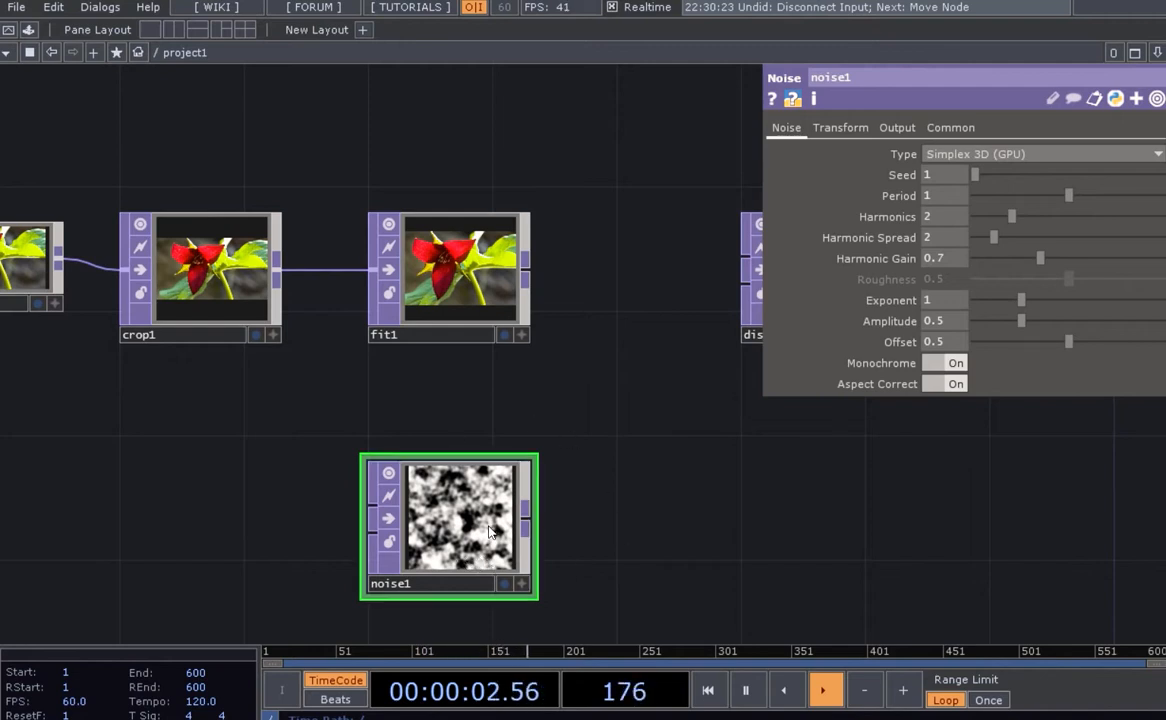
{"action": "left_click_drag", "start_coordinate": [572, 540], "coordinate": [576, 502]}
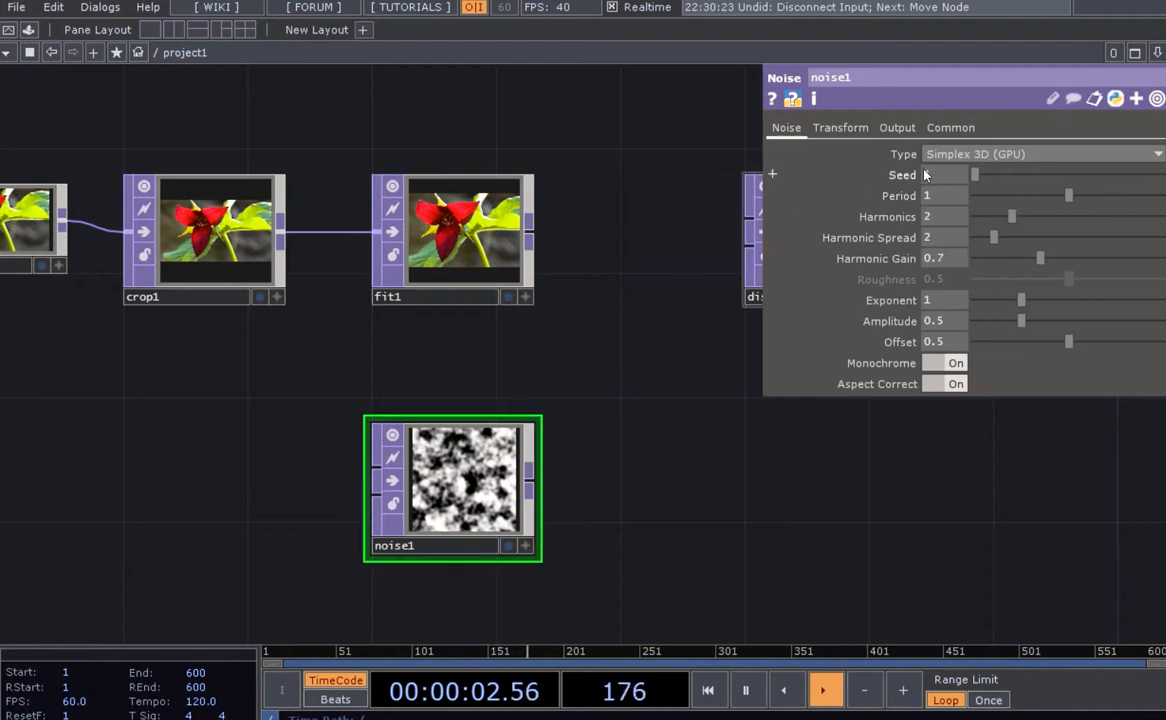
- Show noise1's Common parameters and check the resolution used by the matching Noise TOP in the finished project
{"action": "left_click", "coordinate": [950, 127]}
{"action": "left_click_drag", "start_coordinate": [769, 515], "coordinate": [764, 533]}
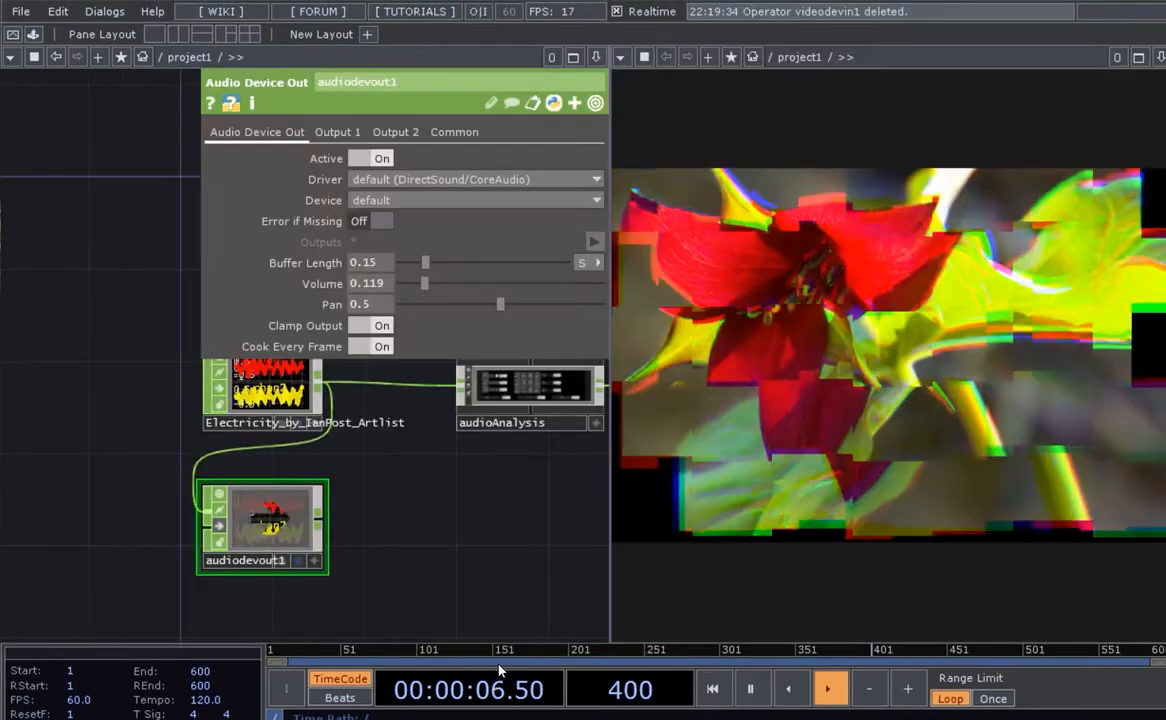
{"action": "scroll", "coordinate": [481, 484], "scroll_direction": "down", "scroll_amount": 5}
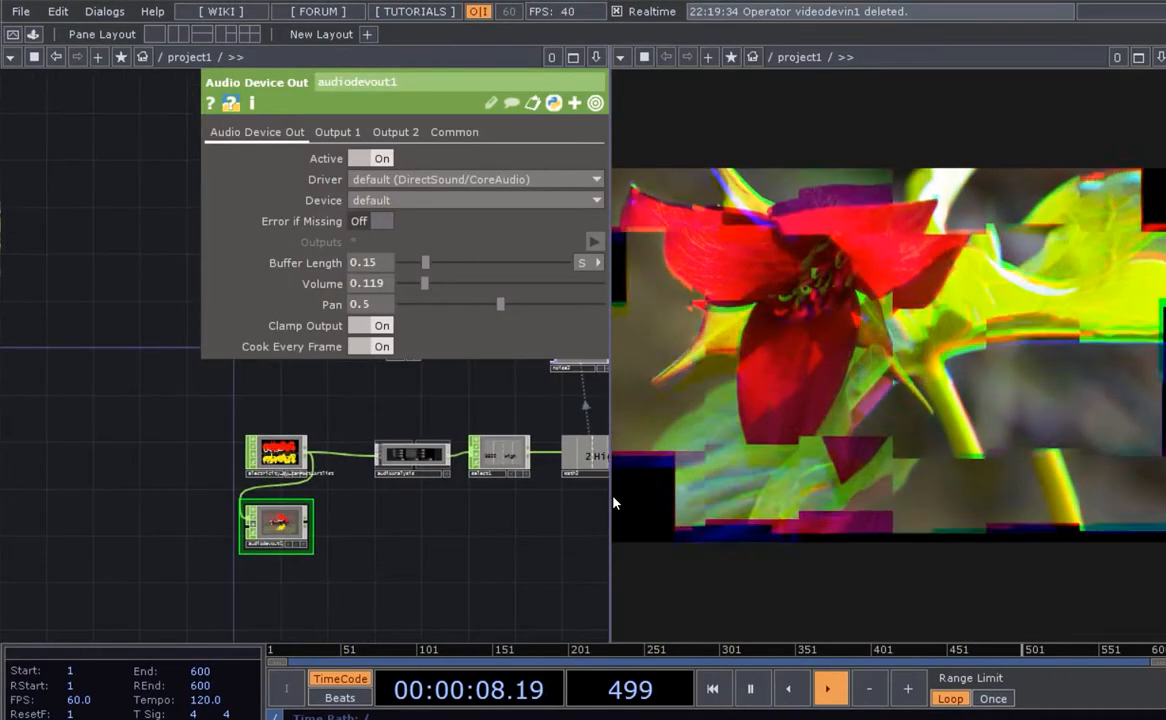
{"action": "left_click_drag", "start_coordinate": [638, 495], "coordinate": [905, 495]}
{"action": "left_click_drag", "start_coordinate": [250, 357], "coordinate": [283, 436]}
{"action": "scroll", "coordinate": [328, 403], "scroll_direction": "up", "scroll_amount": 3}
{"action": "scroll", "coordinate": [323, 448], "scroll_direction": "down", "scroll_amount": 3}
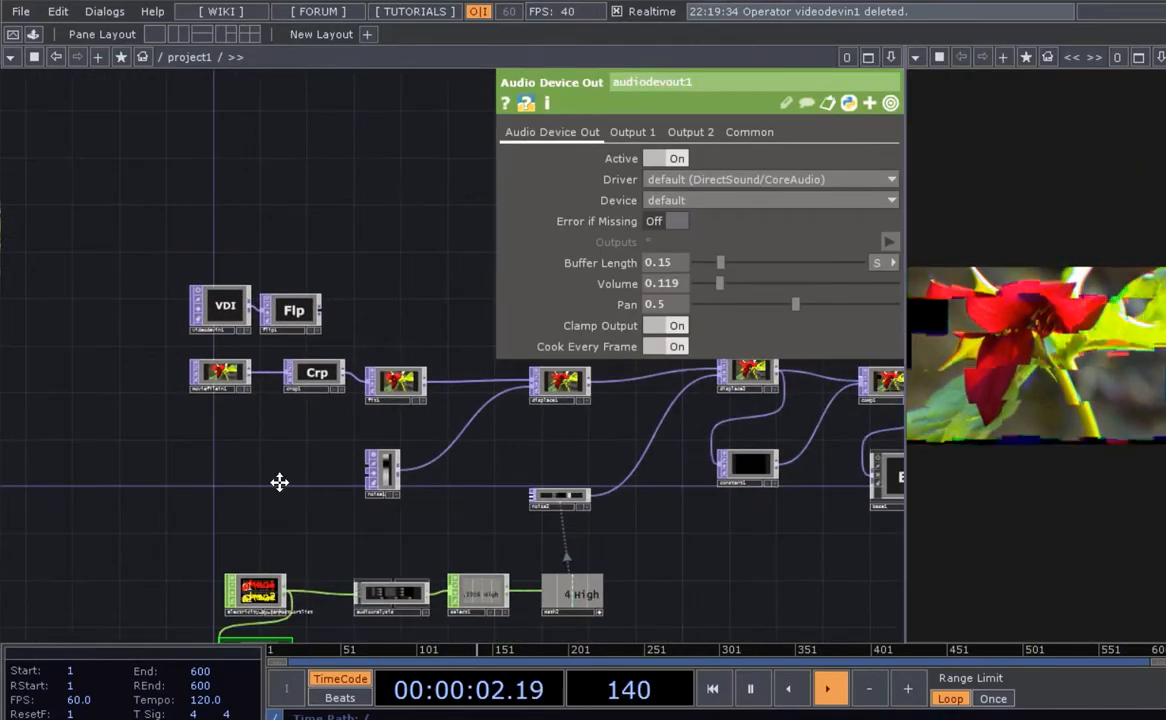
{"action": "left_click_drag", "start_coordinate": [279, 484], "coordinate": [173, 468]}
{"action": "scroll", "coordinate": [428, 430], "scroll_direction": "up", "scroll_amount": 3}
{"action": "left_click", "coordinate": [173, 468]}
{"action": "left_click_drag", "start_coordinate": [299, 517], "coordinate": [411, 453]}
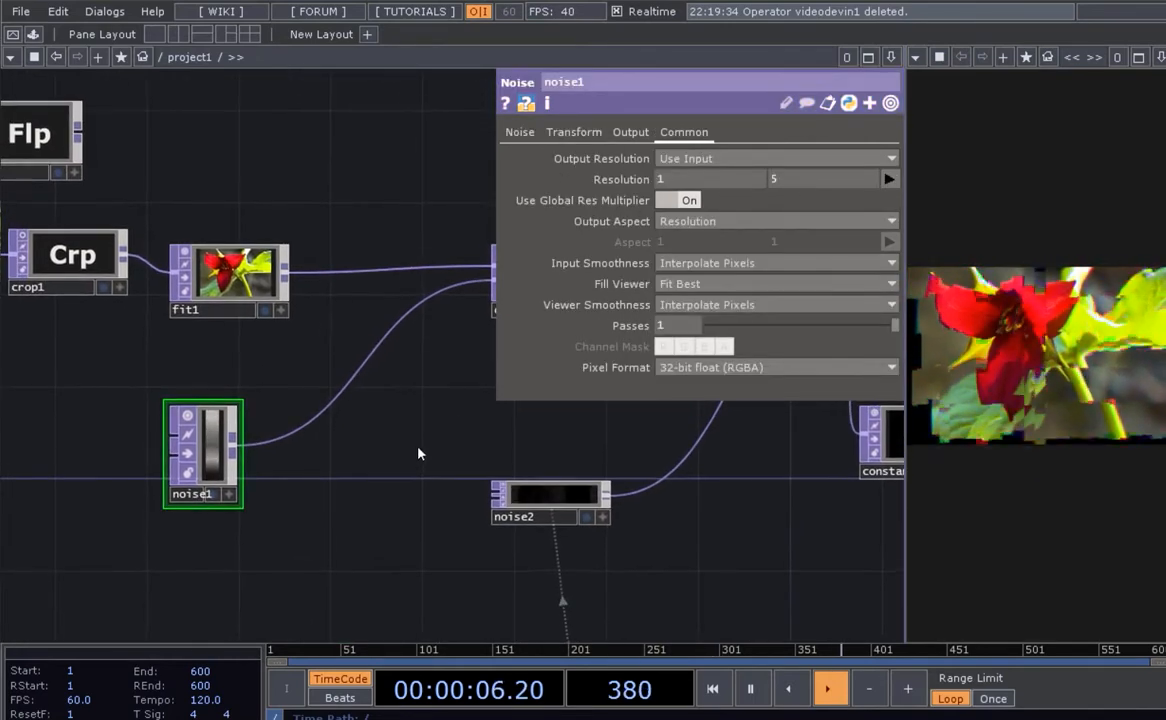
{"action": "scroll", "coordinate": [233, 287], "scroll_direction": "up", "scroll_amount": 3}
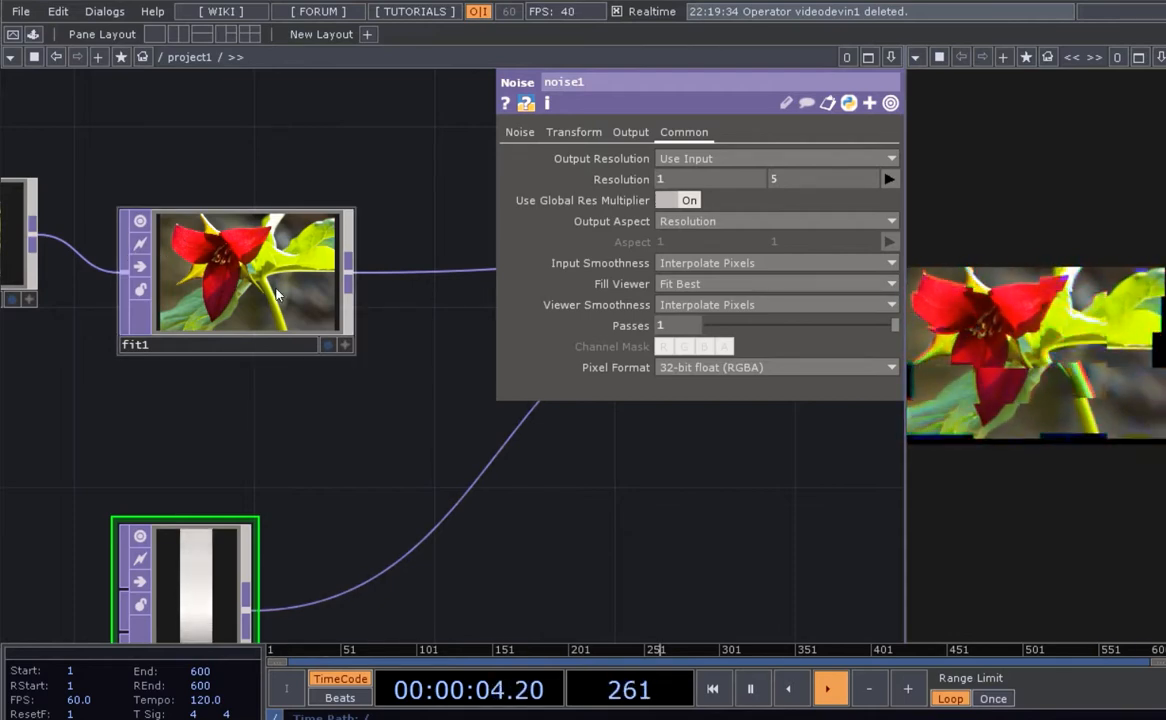
{"action": "left_click_drag", "start_coordinate": [440, 577], "coordinate": [449, 547]}
- Switch back to the new project and set noise1's resolution to 1 by 5
{"action": "mouse_move", "coordinate": [568, 719]}
{"action": "left_click", "coordinate": [661, 700]}
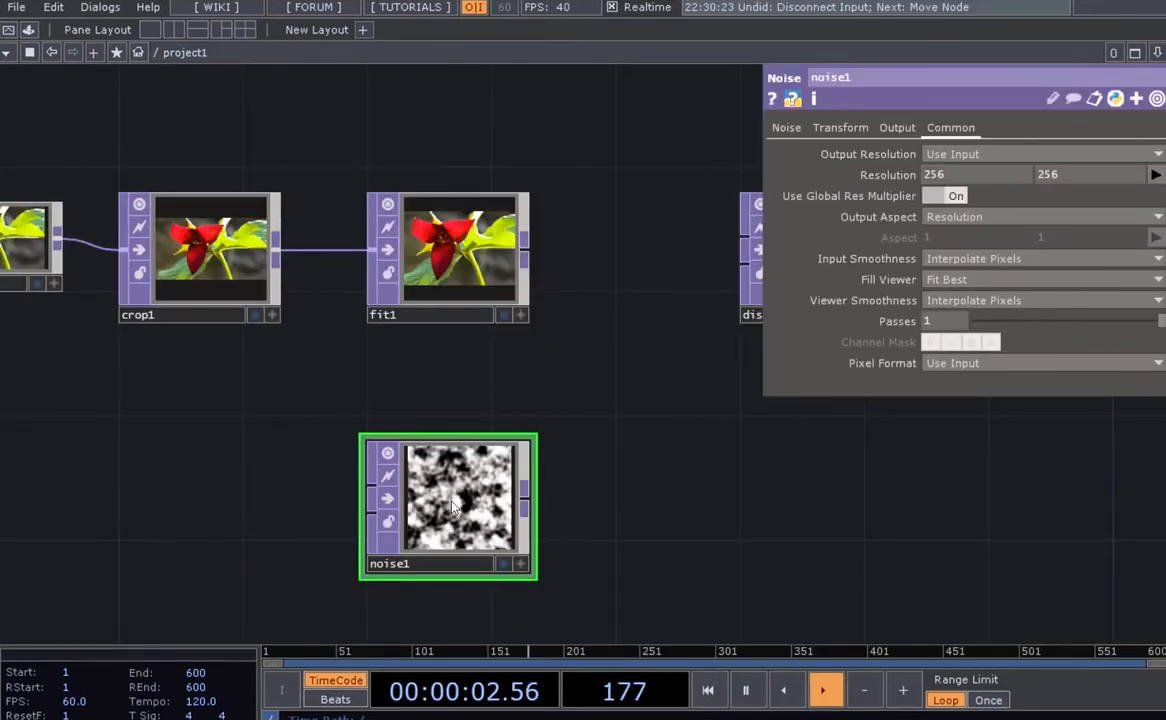
{"action": "type", "text": "1"}
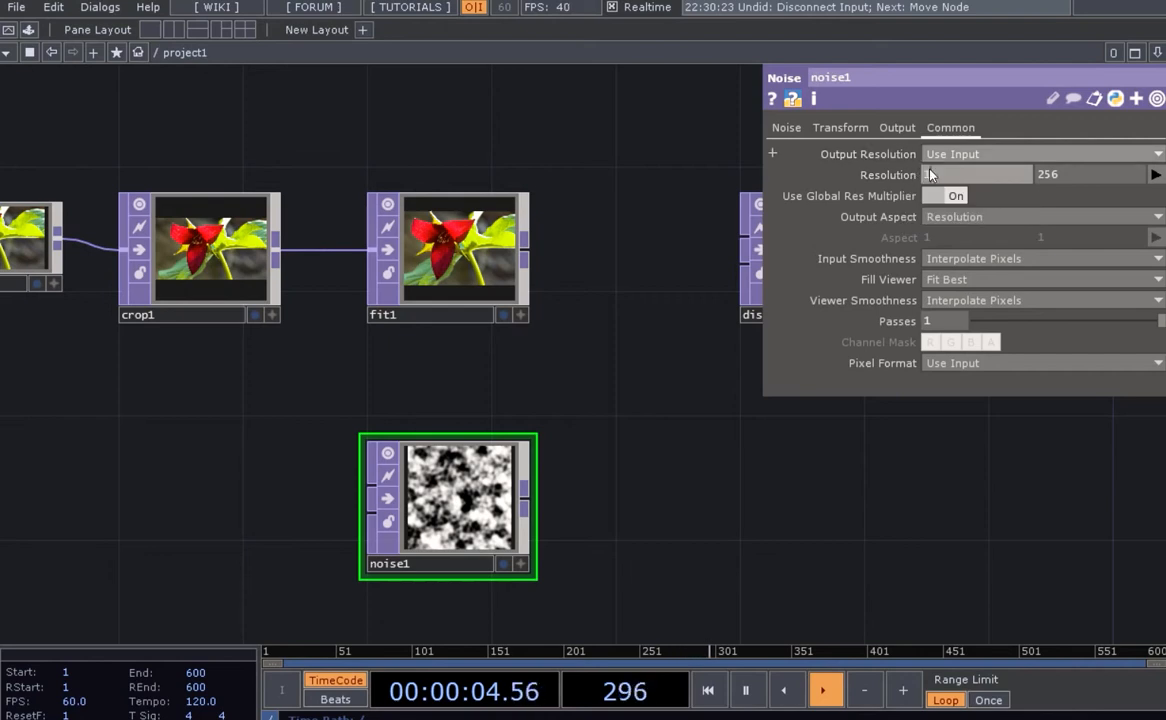
{"action": "left_click", "coordinate": [1065, 178]}
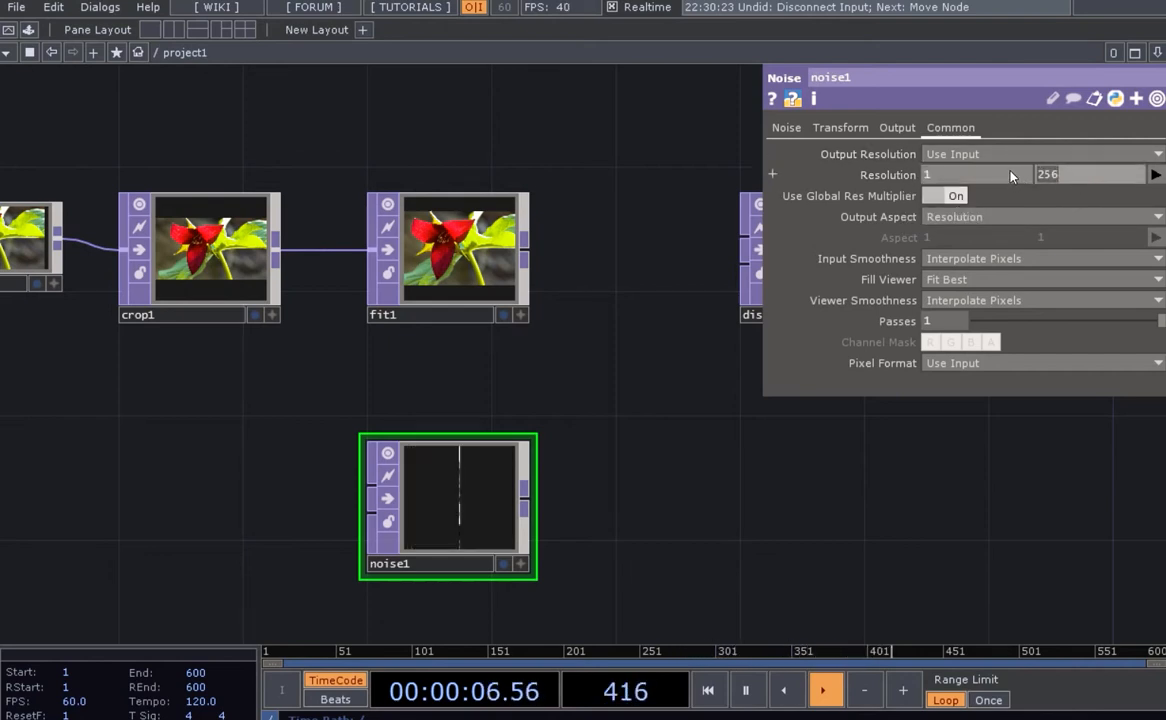
{"action": "type", "text": "5"}
{"action": "key", "text": "Return"}
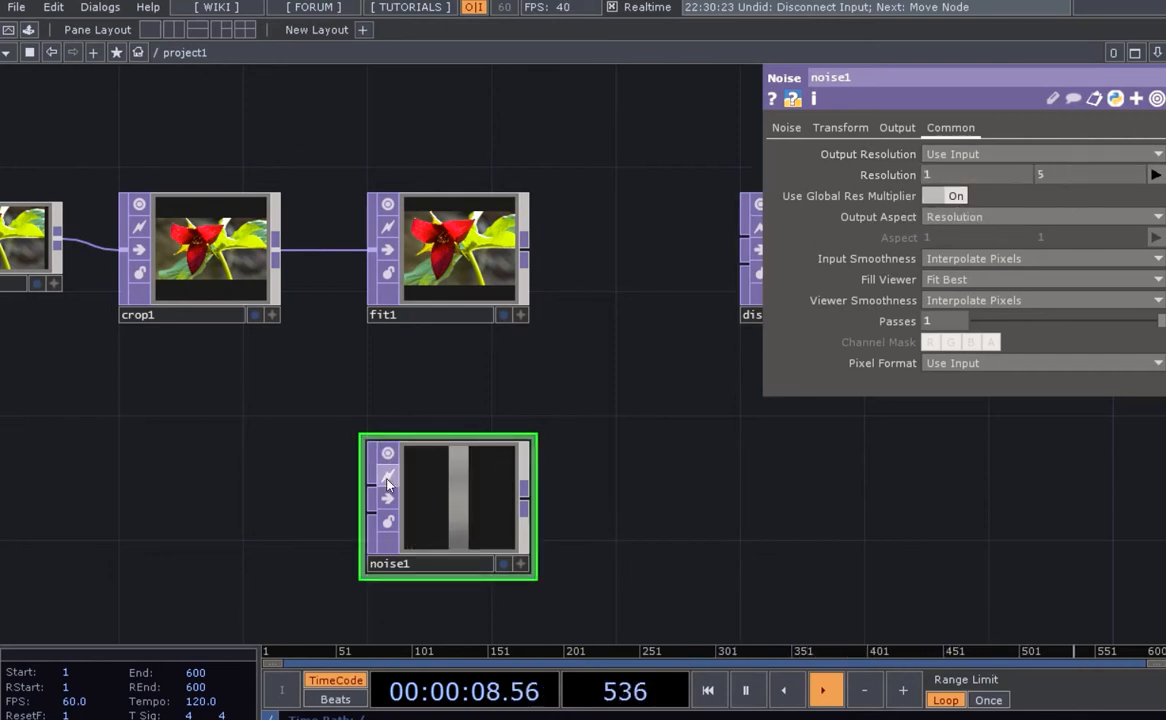
- Wire fit1 into displace1's first input and noise1 into its second input
{"action": "left_click_drag", "start_coordinate": [581, 511], "coordinate": [425, 507]}
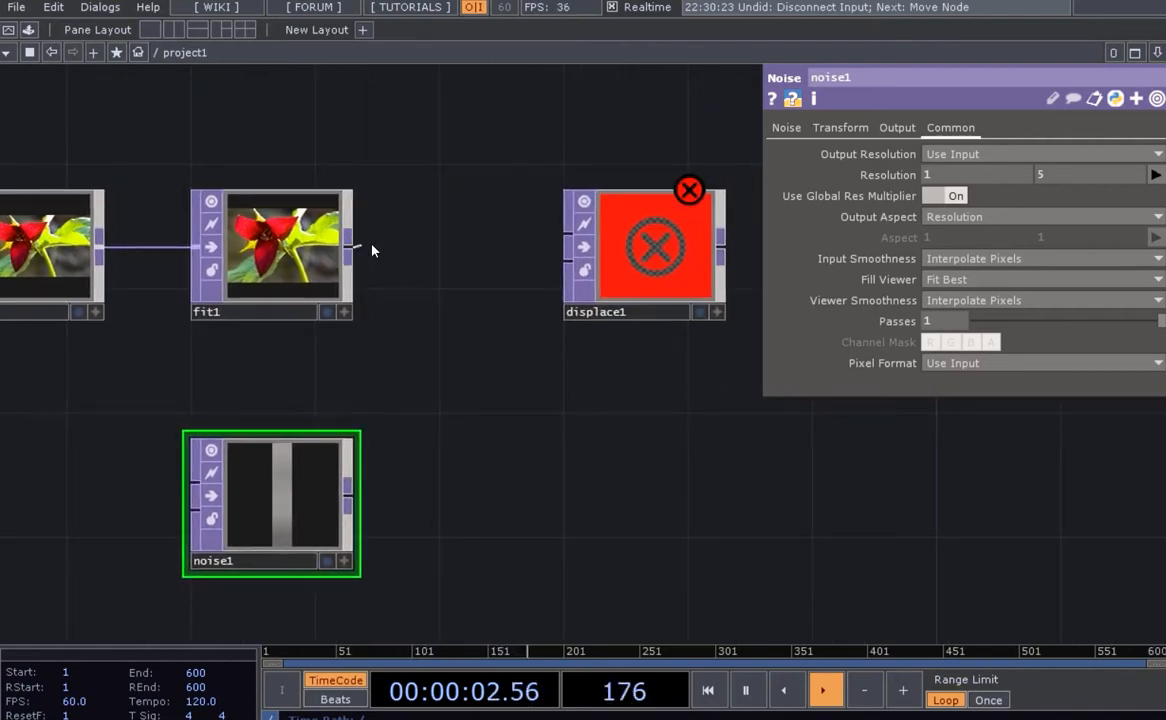
{"action": "left_click", "coordinate": [566, 236]}
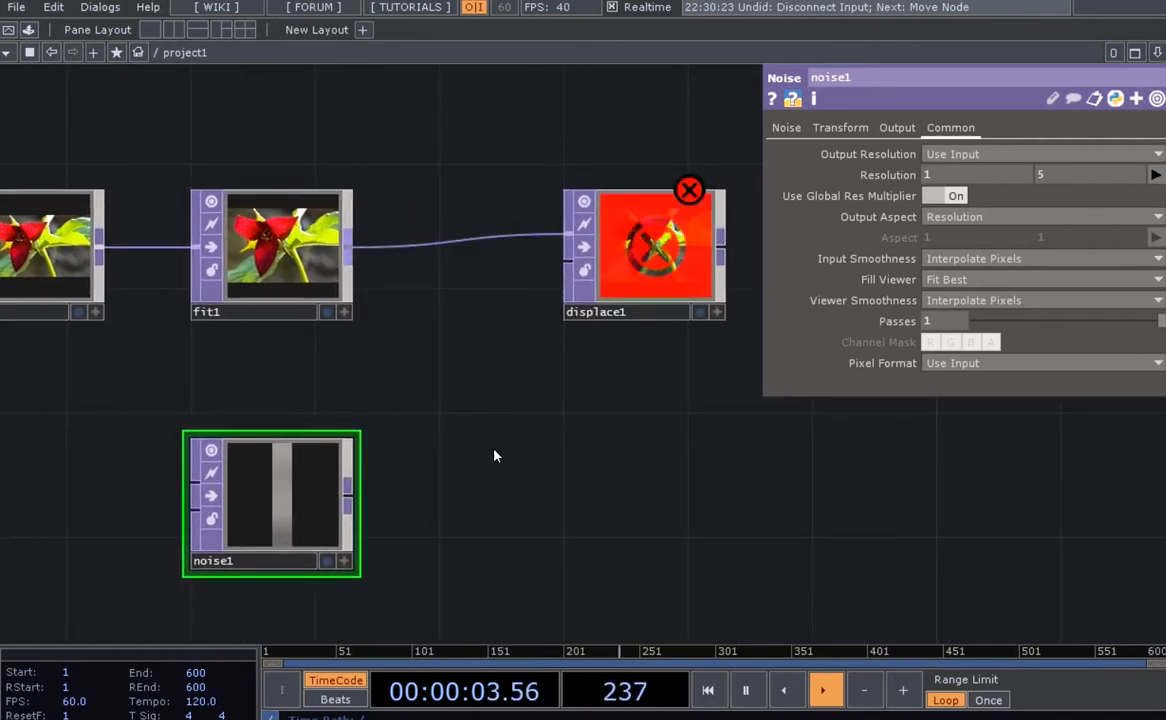
{"action": "left_click", "coordinate": [353, 505]}
{"action": "left_click", "coordinate": [570, 269]}
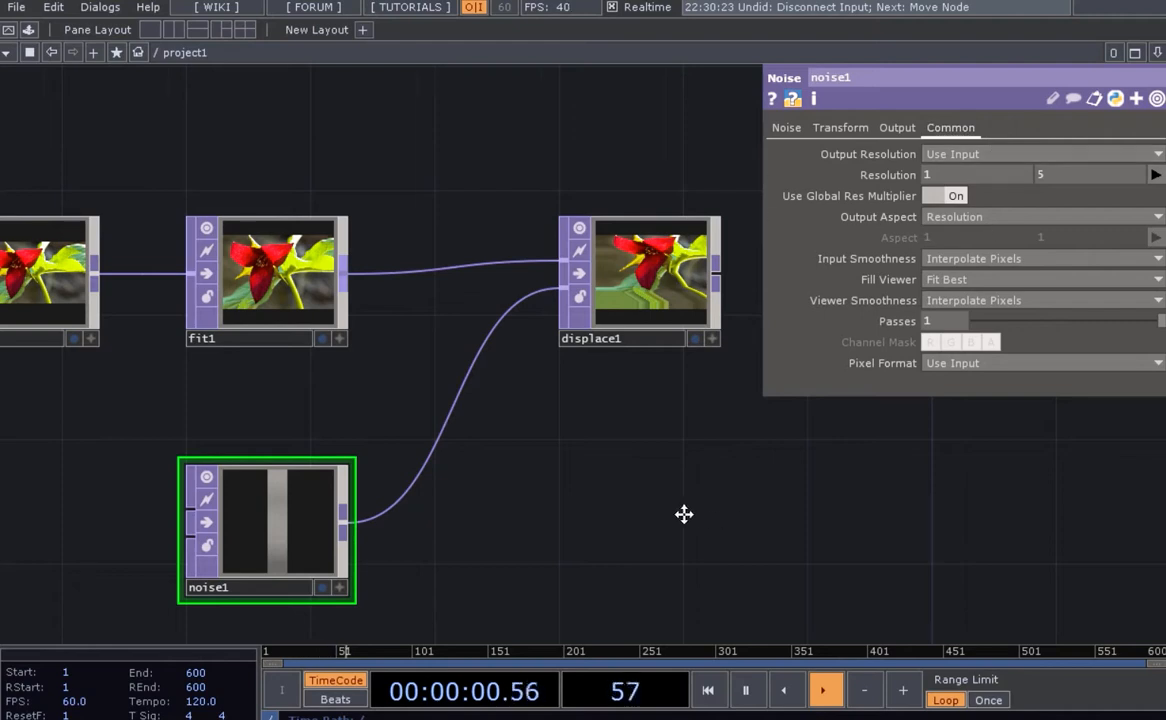
- Set both the Input Smoothness and the Viewer Smoothness of displace1 to Nearest Pixel
{"action": "scroll", "coordinate": [635, 257], "scroll_direction": "up", "scroll_amount": 5}
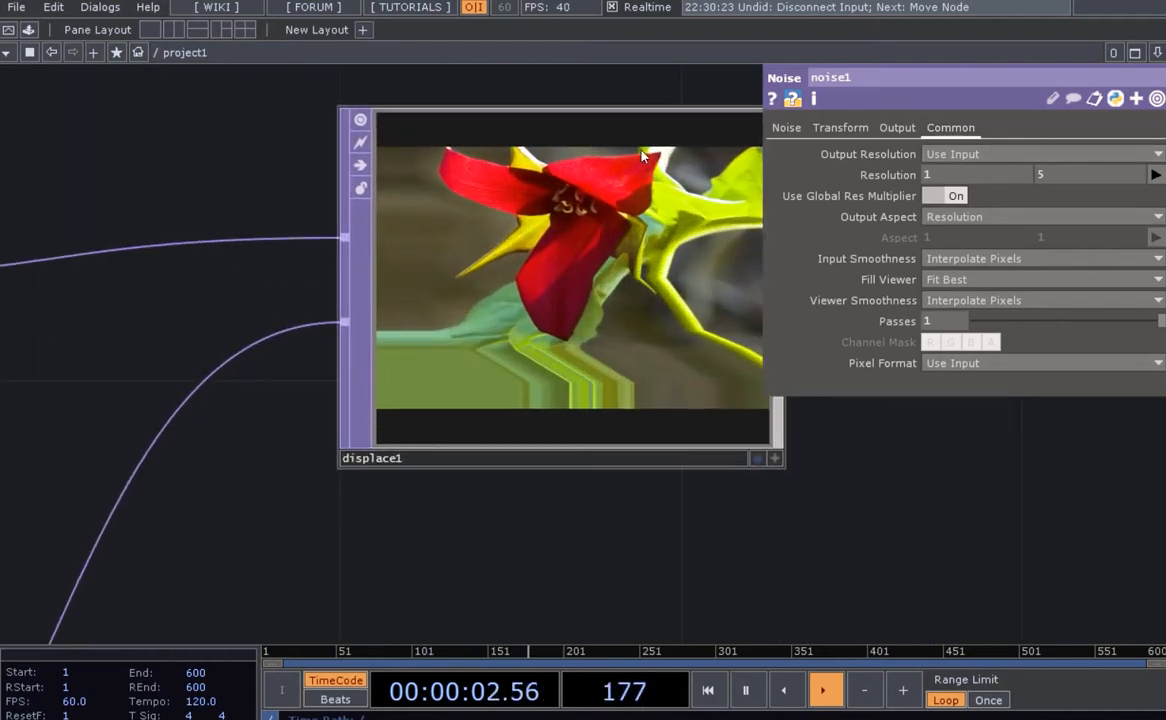
{"action": "scroll", "coordinate": [614, 303], "scroll_direction": "down", "scroll_amount": 3}
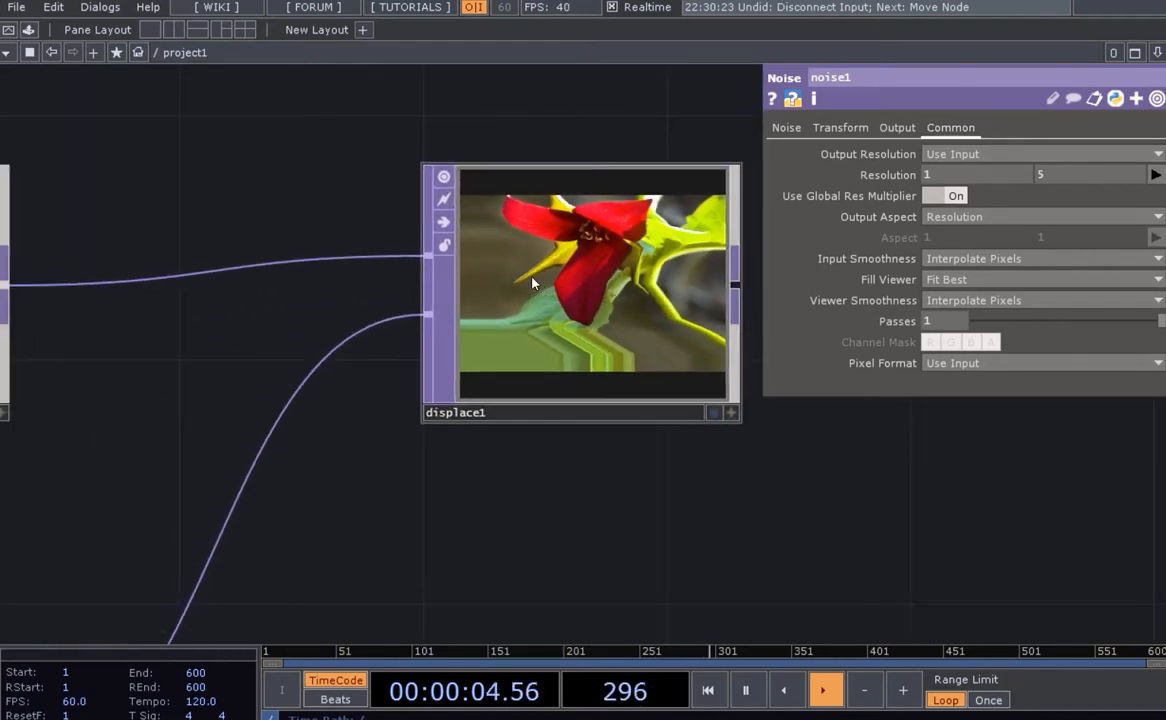
{"action": "scroll", "coordinate": [600, 362], "scroll_direction": "down", "scroll_amount": 5}
{"action": "scroll", "coordinate": [531, 263], "scroll_direction": "up", "scroll_amount": 5}
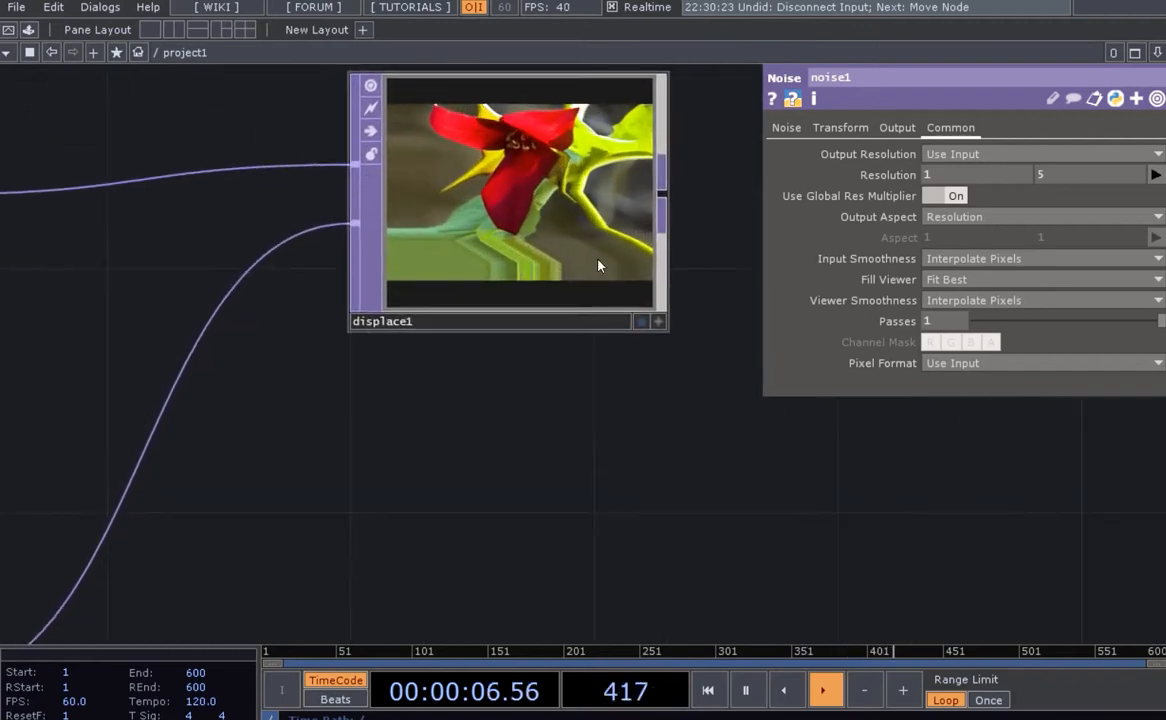
{"action": "left_click", "coordinate": [531, 263]}
{"action": "left_click_drag", "start_coordinate": [653, 447], "coordinate": [658, 477]}
{"action": "left_click", "coordinate": [853, 128]}
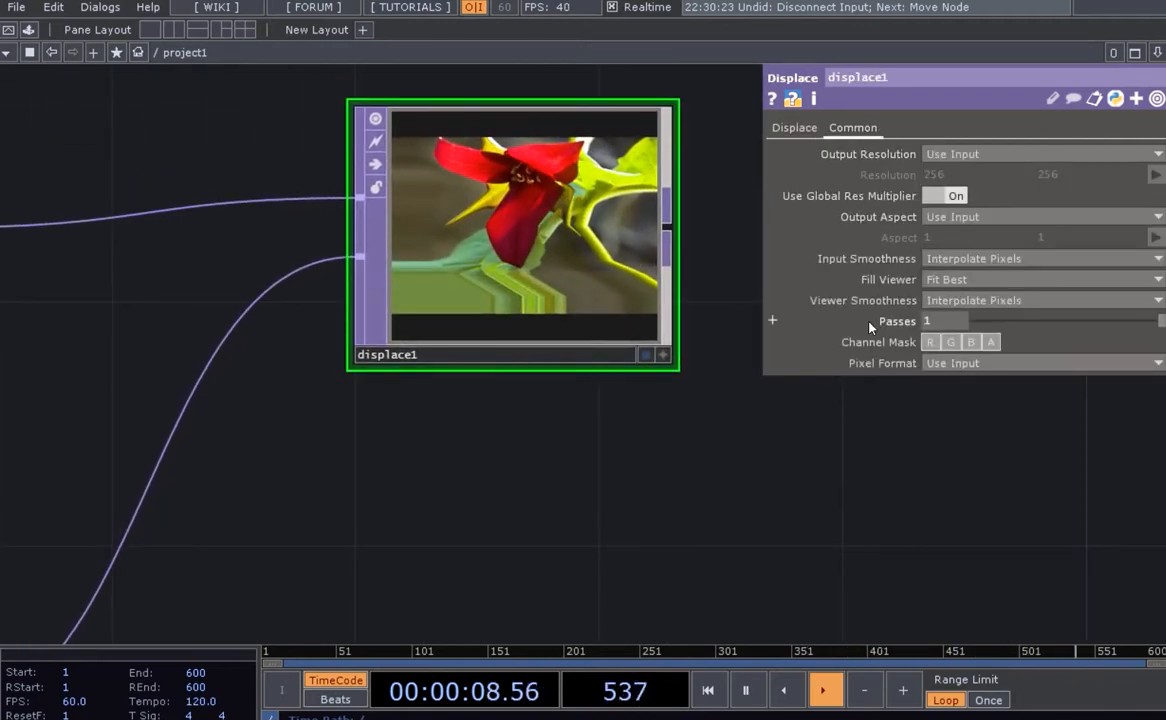
{"action": "left_click", "coordinate": [870, 260]}
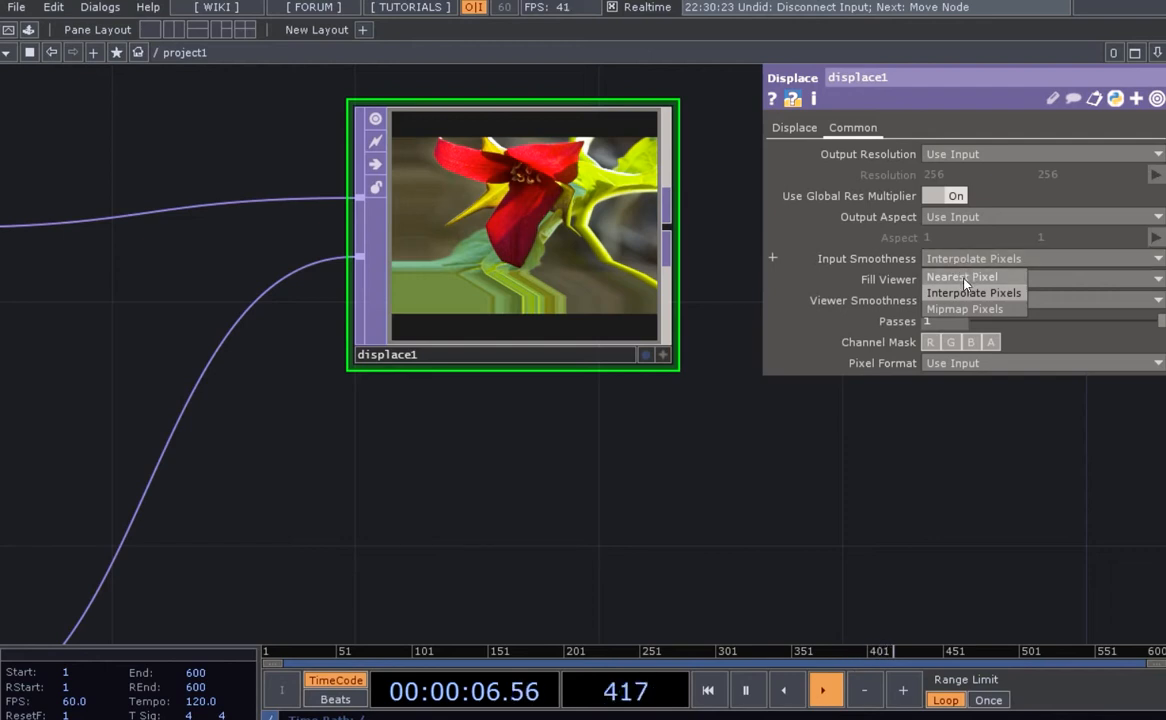
{"action": "left_click", "coordinate": [877, 250]}
{"action": "left_click", "coordinate": [967, 300]}
{"action": "left_click", "coordinate": [960, 307]}
- Animate noise1 by setting its Z translate to the expression absTime.seconds * 0.2
{"action": "left_click_drag", "start_coordinate": [708, 522], "coordinate": [726, 453]}
{"action": "scroll", "coordinate": [817, 465], "scroll_direction": "down", "scroll_amount": 3}
{"action": "left_click_drag", "start_coordinate": [623, 427], "coordinate": [684, 447]}
{"action": "left_click", "coordinate": [198, 482]}
{"action": "mouse_move", "coordinate": [612, 455]}
{"action": "left_mouse_down"}
{"action": "mouse_move", "coordinate": [621, 403]}
{"action": "mouse_move", "coordinate": [619, 438]}
{"action": "left_mouse_up"}
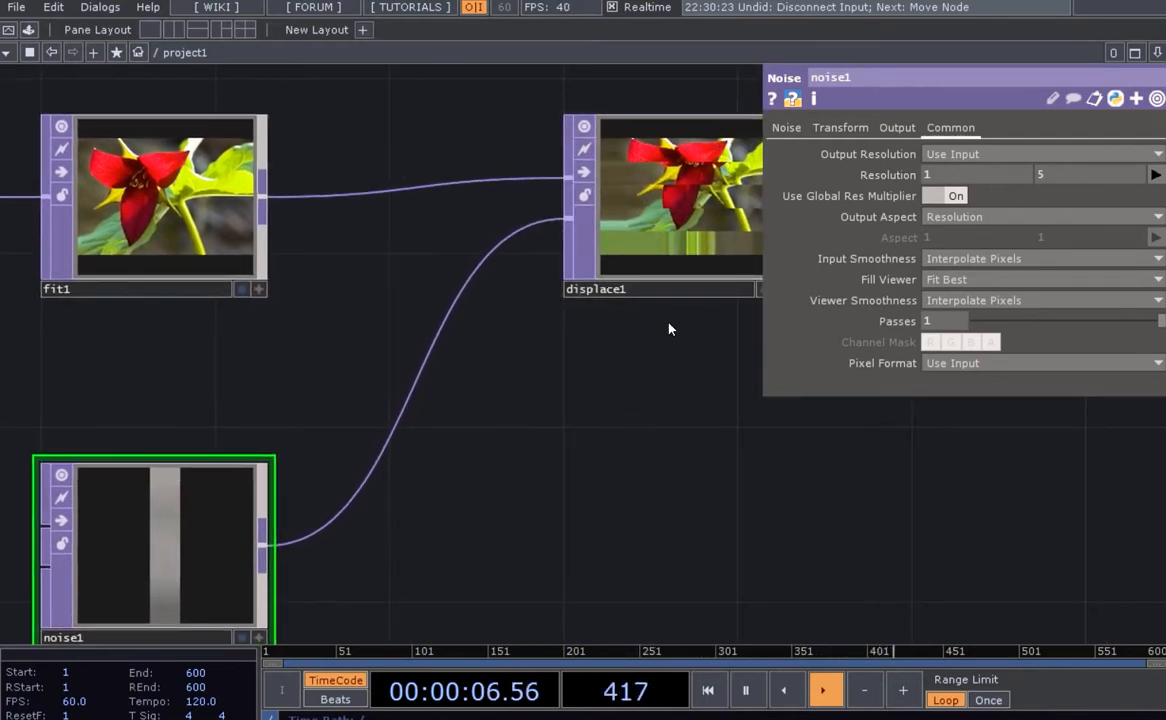
{"action": "scroll", "coordinate": [672, 330], "scroll_direction": "down", "scroll_amount": 3}
{"action": "left_click_drag", "start_coordinate": [656, 368], "coordinate": [612, 381]}
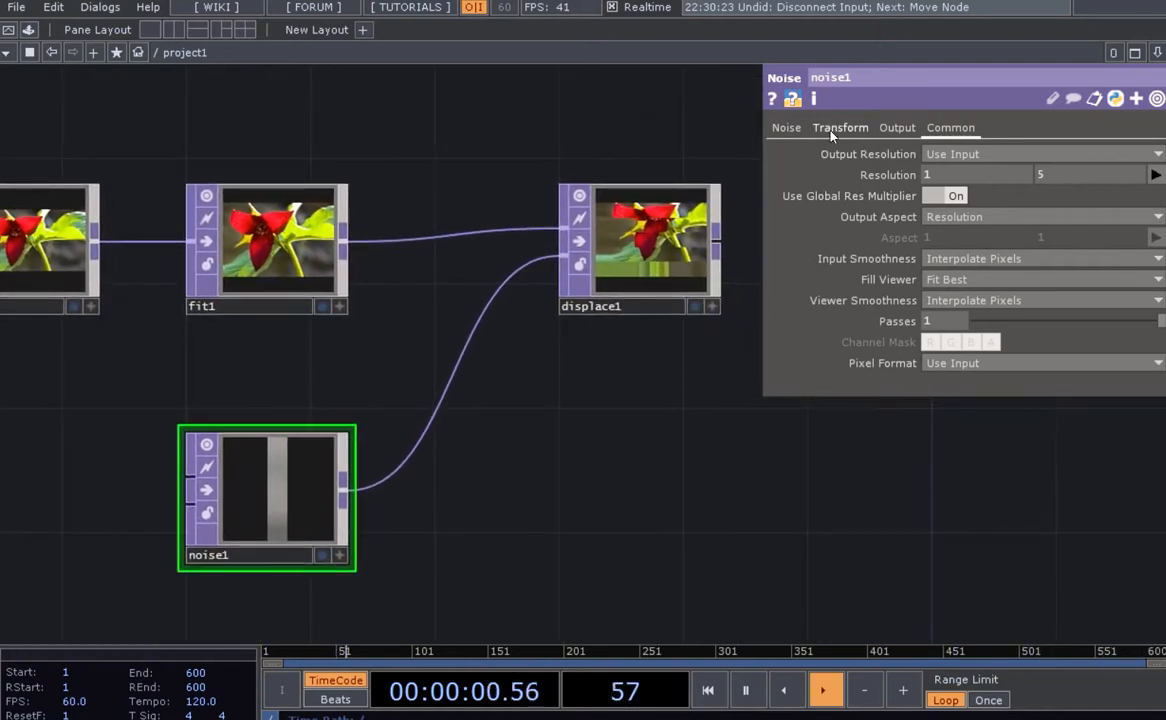
{"action": "left_click", "coordinate": [838, 127]}
{"action": "left_click", "coordinate": [900, 199]}
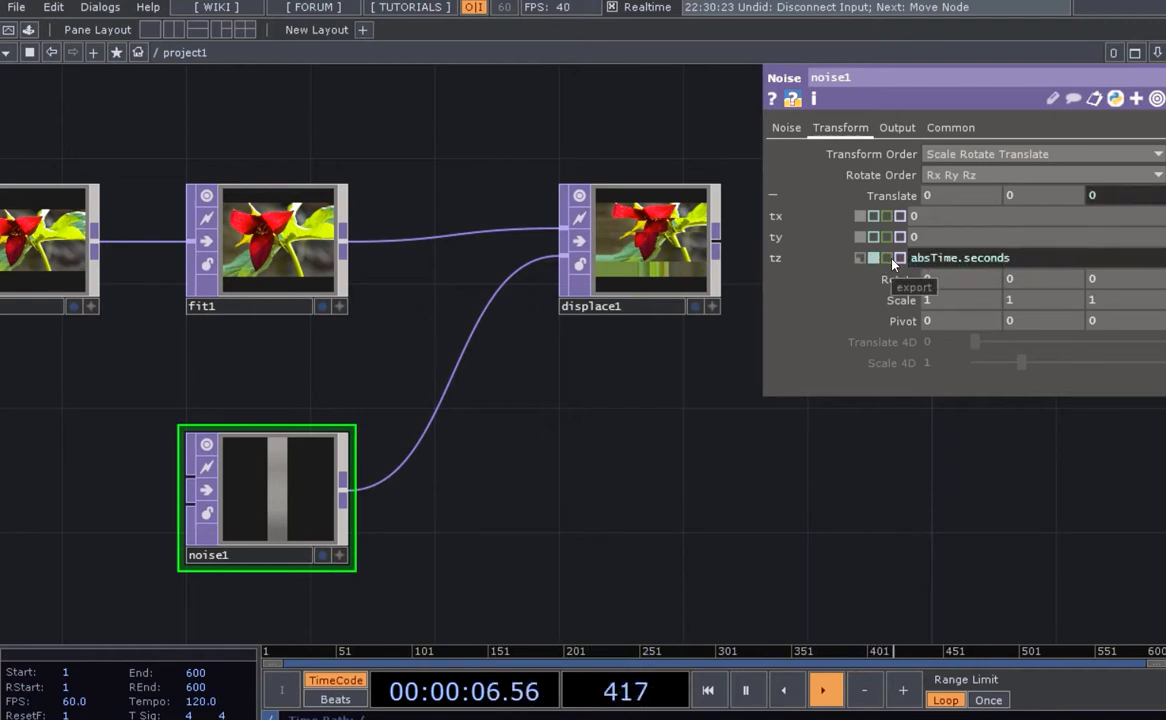
{"action": "type", "text": "2"}
{"action": "key", "text": "Return"}
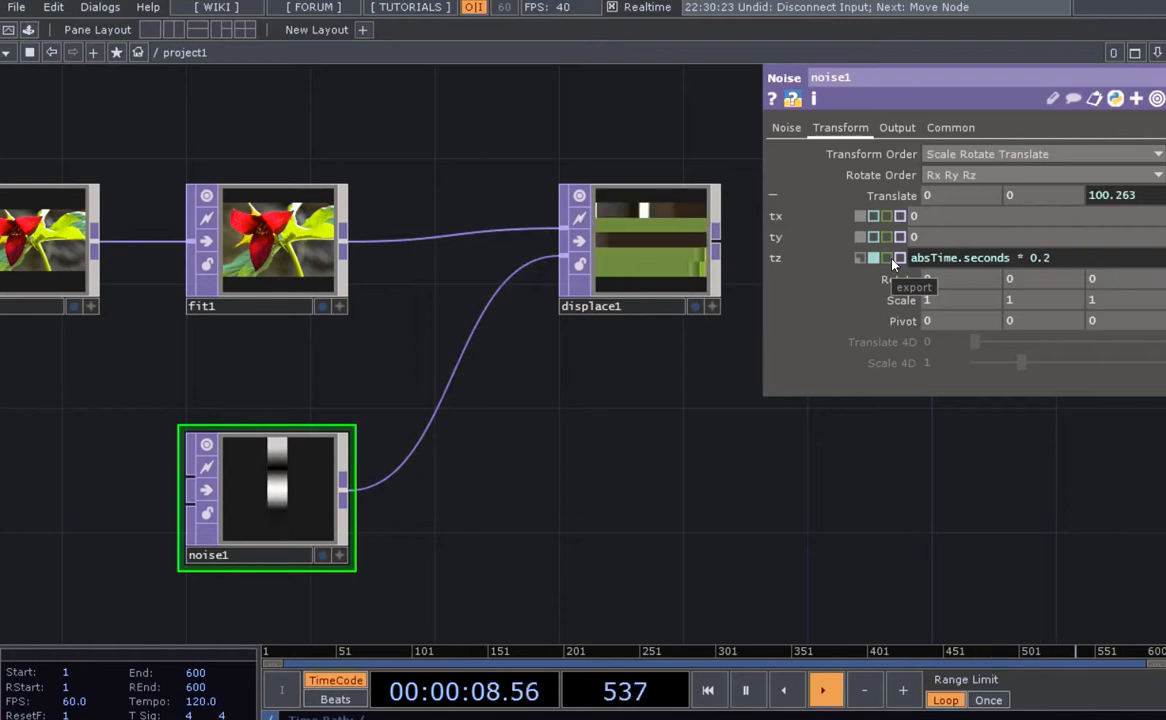
- Slow noise1's Z translate expression, trying a time multiplier of 0.1 and settling on 0.02
{"action": "key", "text": "BackSpace"}
{"action": "type", "text": "1"}
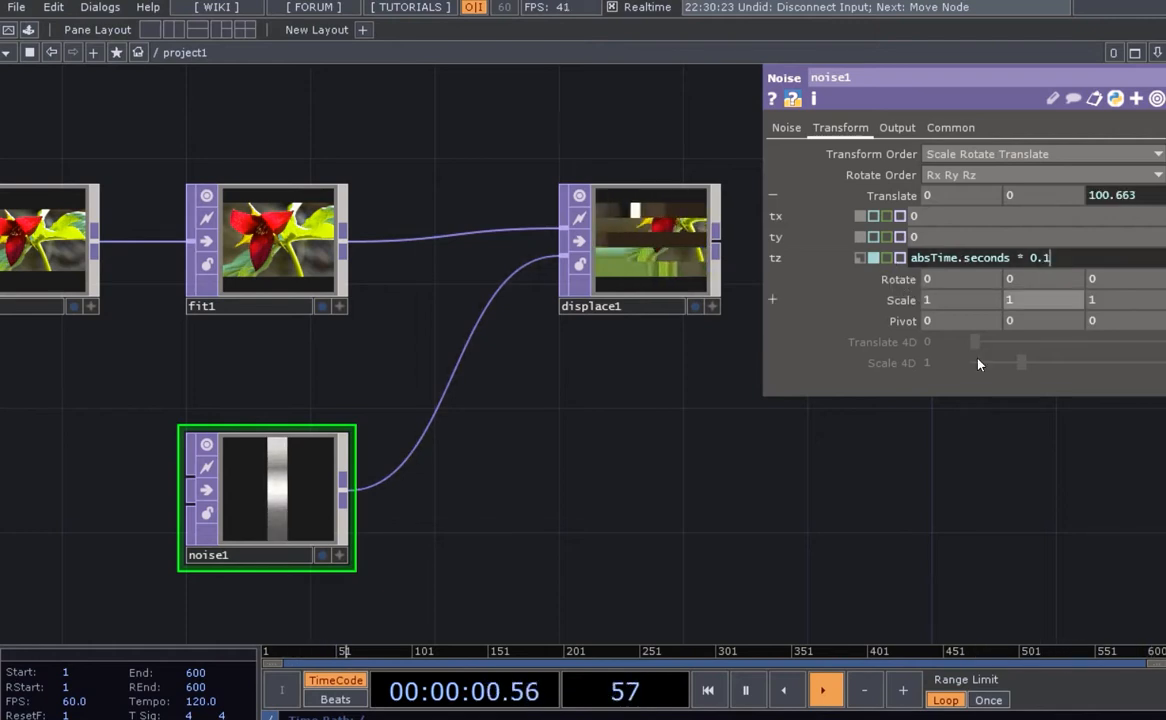
{"action": "key", "text": "Return"}
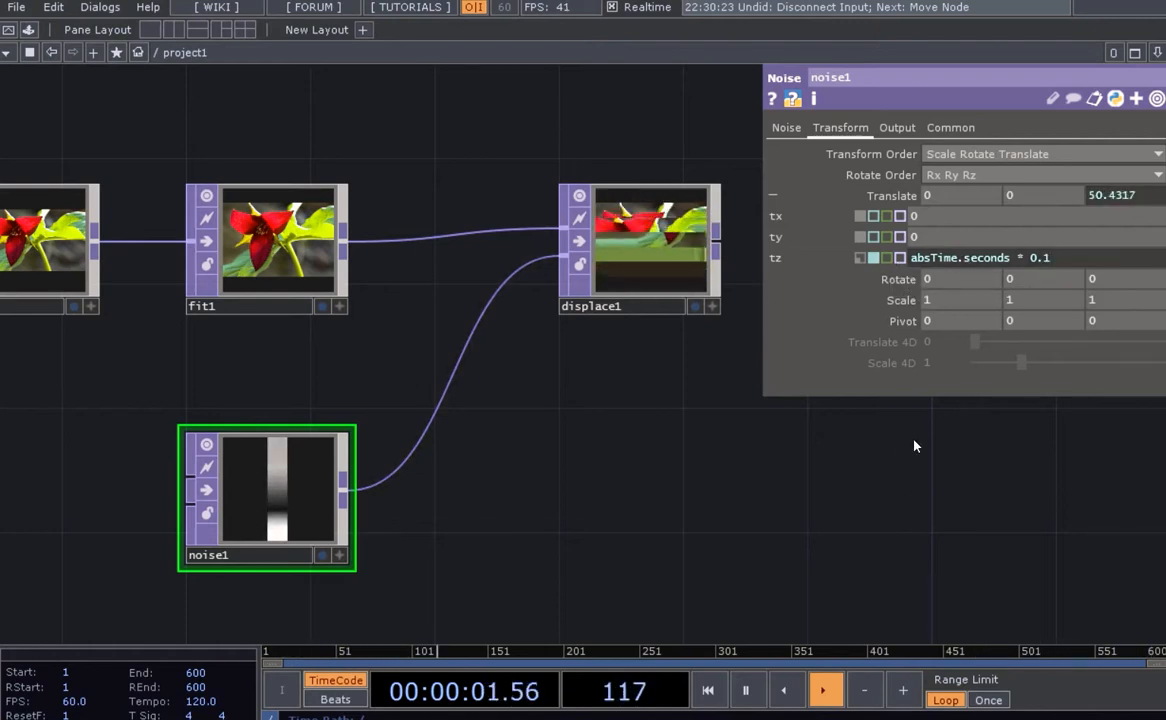
{"action": "double_click", "coordinate": [1043, 258]}
{"action": "type", "text": "02"}
{"action": "key", "text": "Return"}
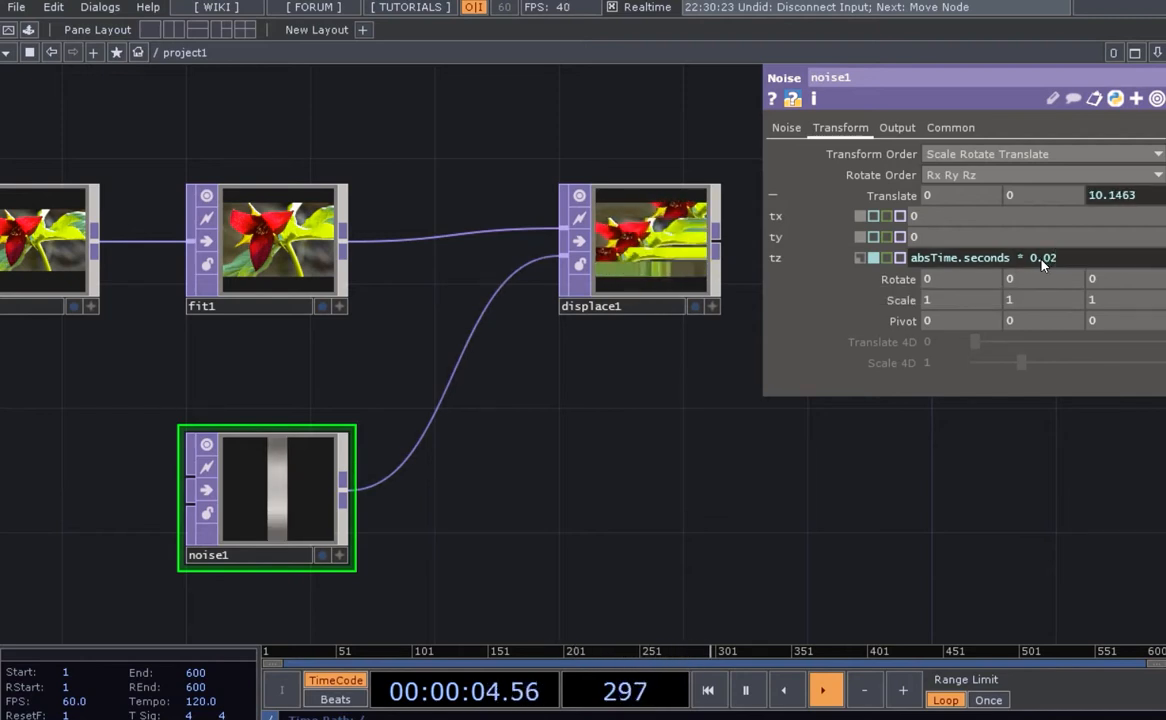
- Set displace1's vertical Displace Weight to 0 so the noise shifts the image only horizontally
{"action": "scroll", "coordinate": [666, 296], "scroll_direction": "up", "scroll_amount": 5}
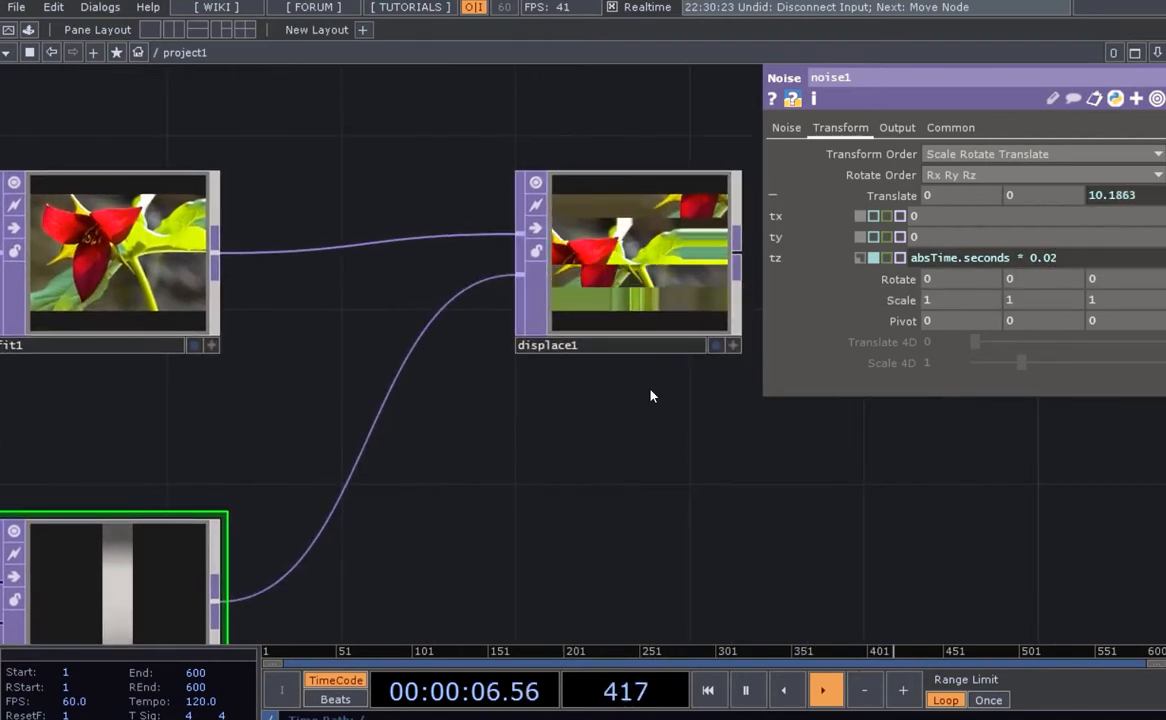
{"action": "scroll", "coordinate": [636, 332], "scroll_direction": "up", "scroll_amount": 3}
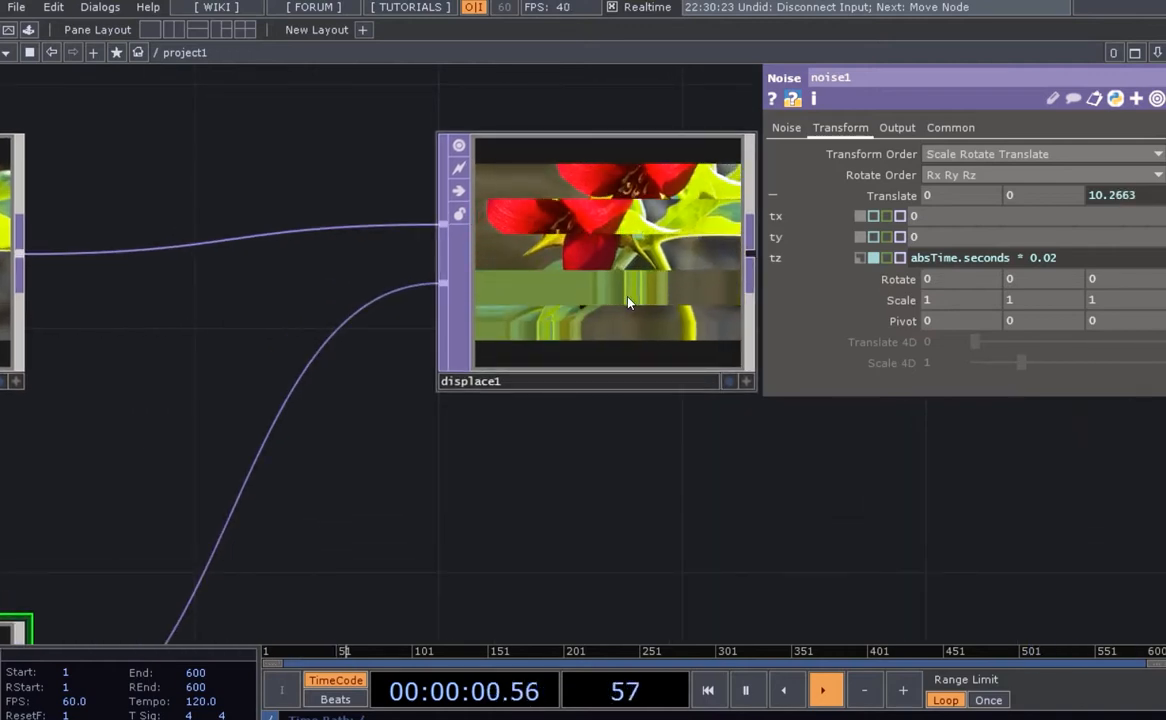
{"action": "left_click", "coordinate": [622, 309]}
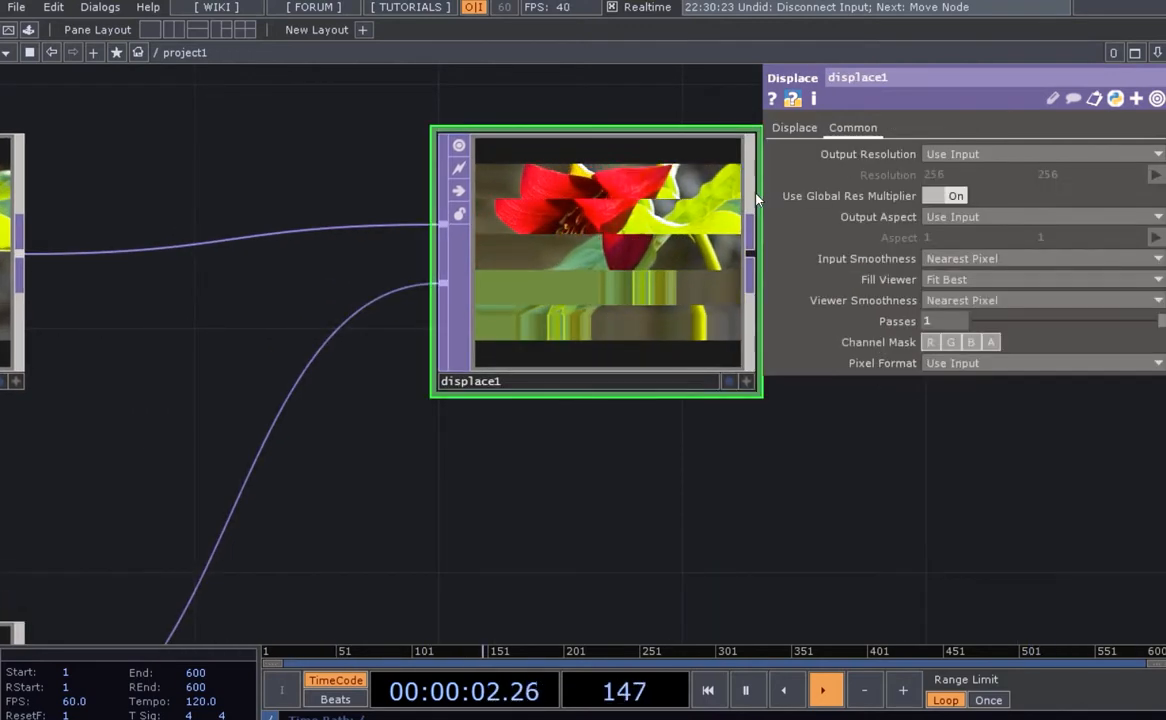
{"action": "left_click", "coordinate": [795, 128]}
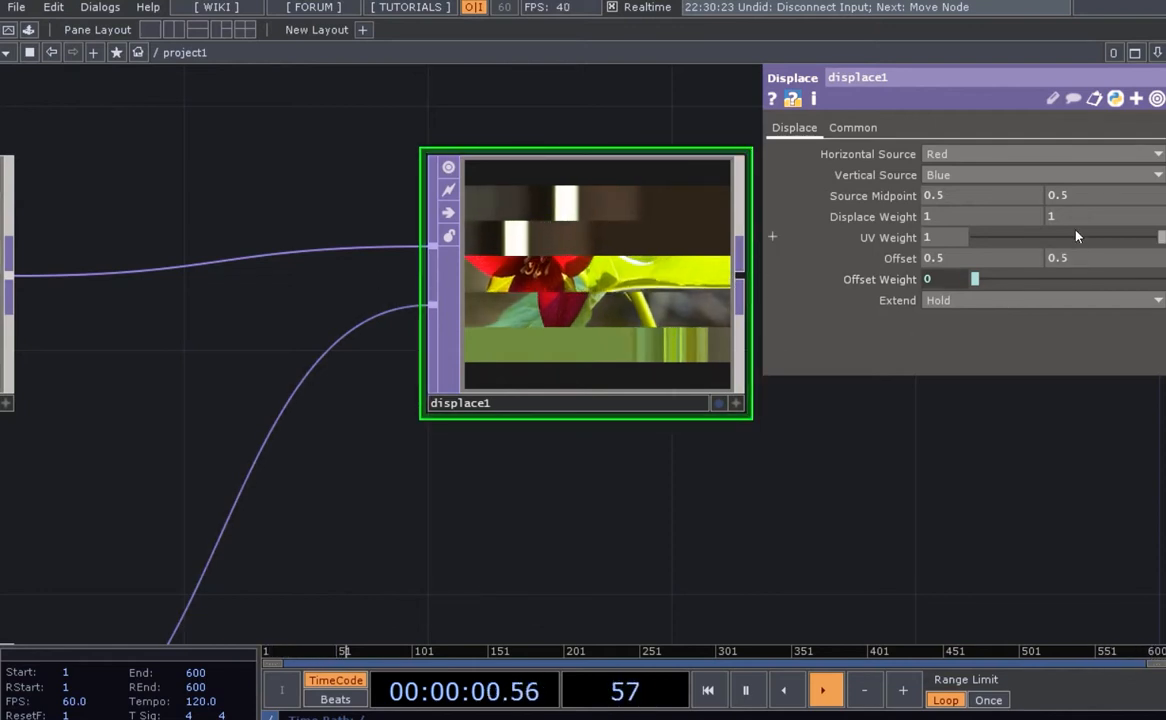
{"action": "type", "text": "0"}
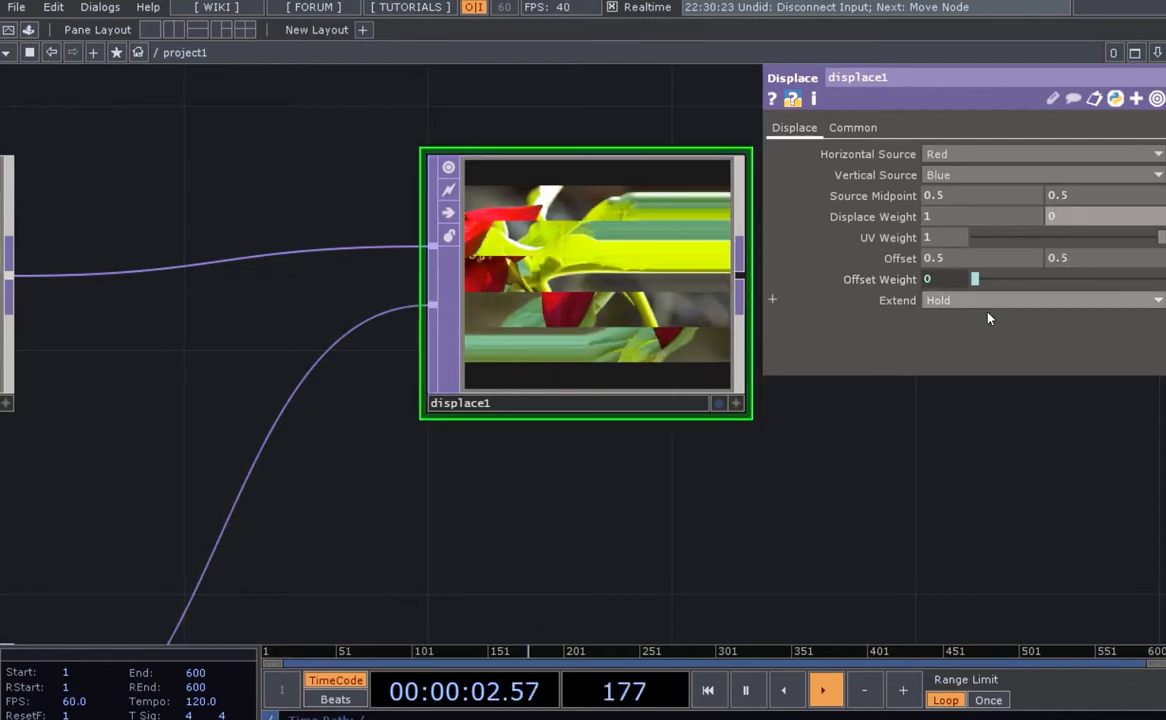
- Set both Offset values of displace1 to 0 and its horizontal Displace Weight to 0.1
{"action": "left_click_drag", "start_coordinate": [930, 443], "coordinate": [929, 457]}
{"action": "left_click_drag", "start_coordinate": [952, 260], "coordinate": [909, 266]}
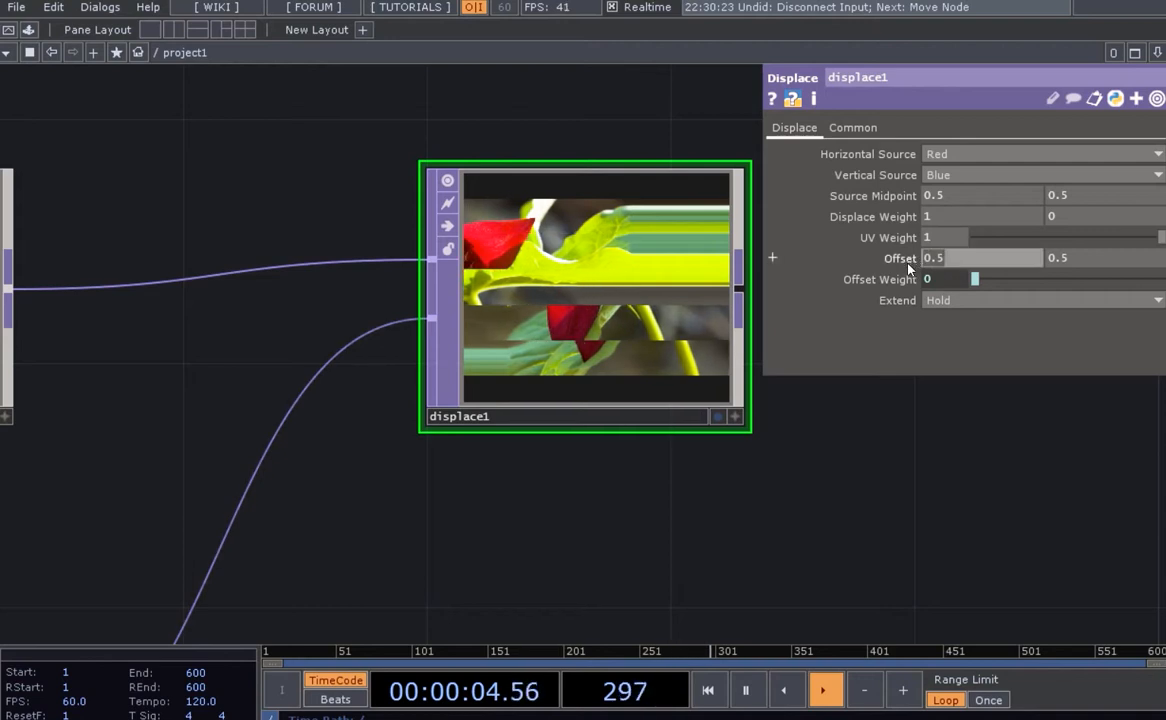
{"action": "type", "text": "0"}
{"action": "key", "text": "Return"}
{"action": "left_click", "coordinate": [1031, 263]}
{"action": "type", "text": "0"}
{"action": "key", "text": "Return"}
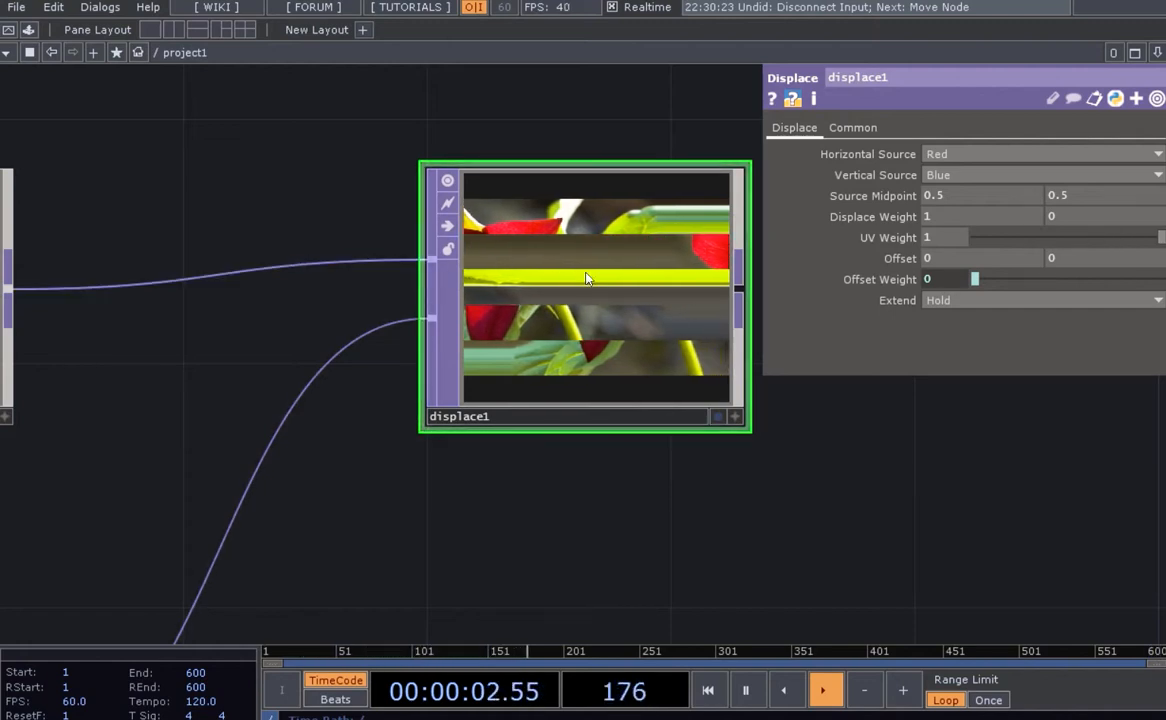
{"action": "type", "text": "0.1"}
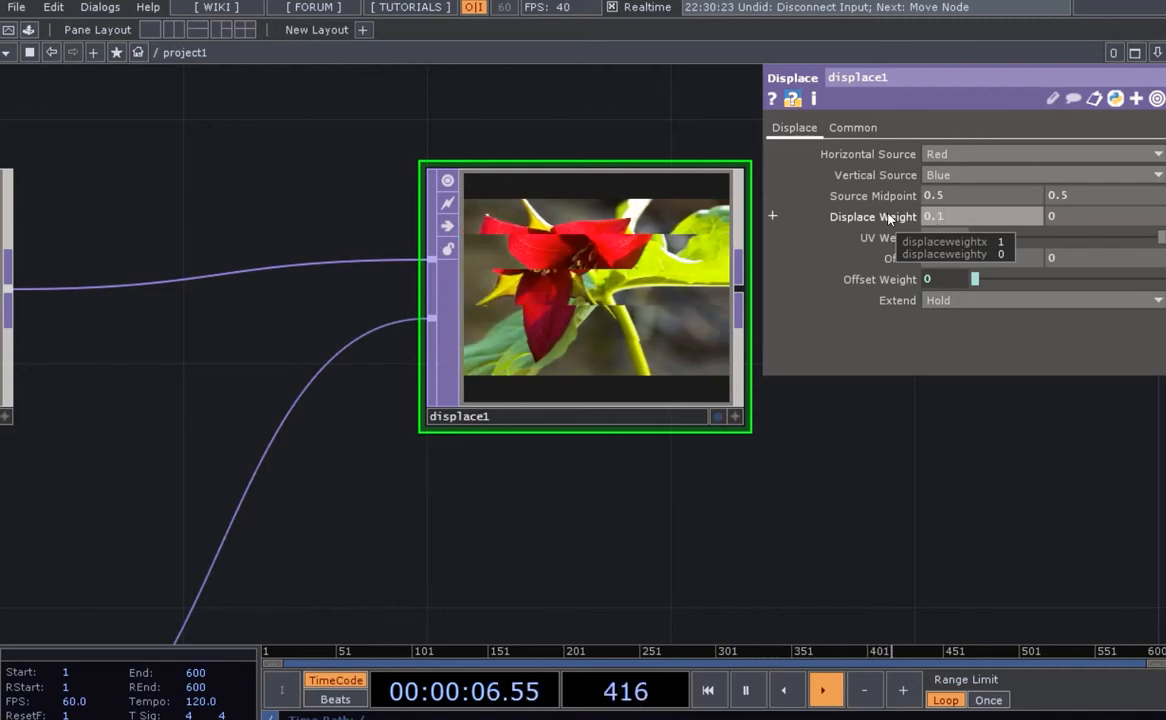
- Change noise1's Z translate expression to absTime.seconds * 0.1
{"action": "scroll", "coordinate": [682, 458], "scroll_direction": "down", "scroll_amount": 2}
{"action": "left_click", "coordinate": [225, 540]}
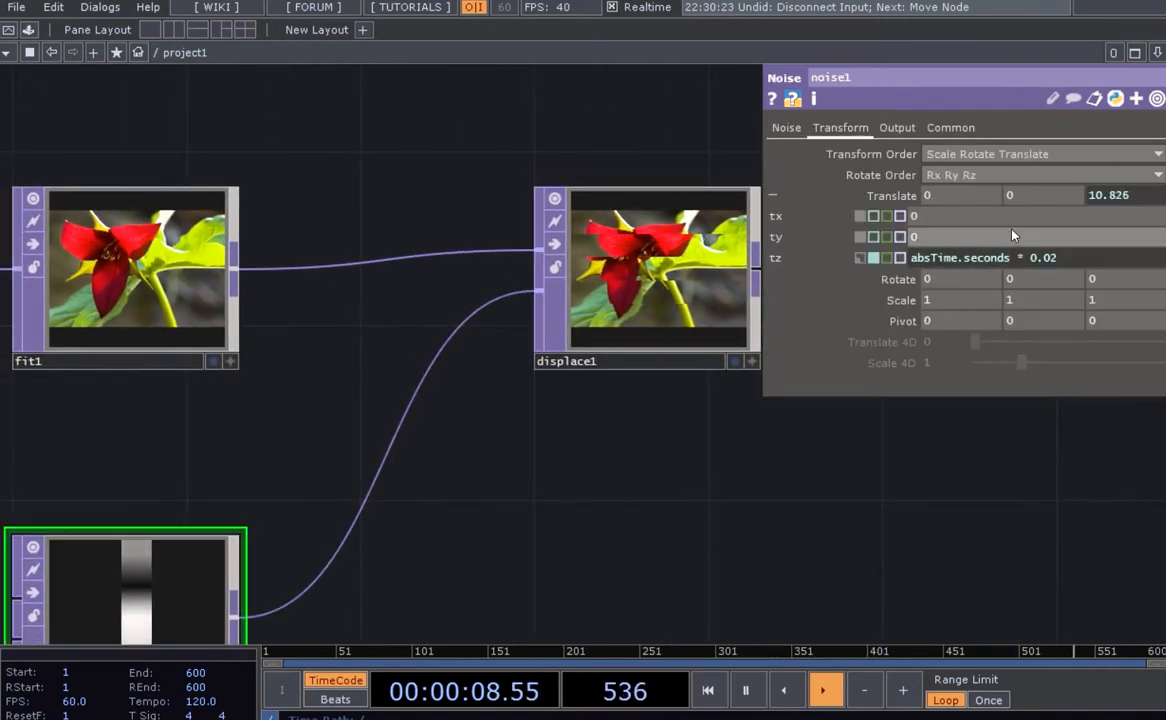
{"action": "left_click", "coordinate": [1040, 258]}
{"action": "key", "text": "BackSpace"}
{"action": "key", "text": "BackSpace"}
{"action": "type", "text": "1"}
{"action": "key", "text": "Return"}
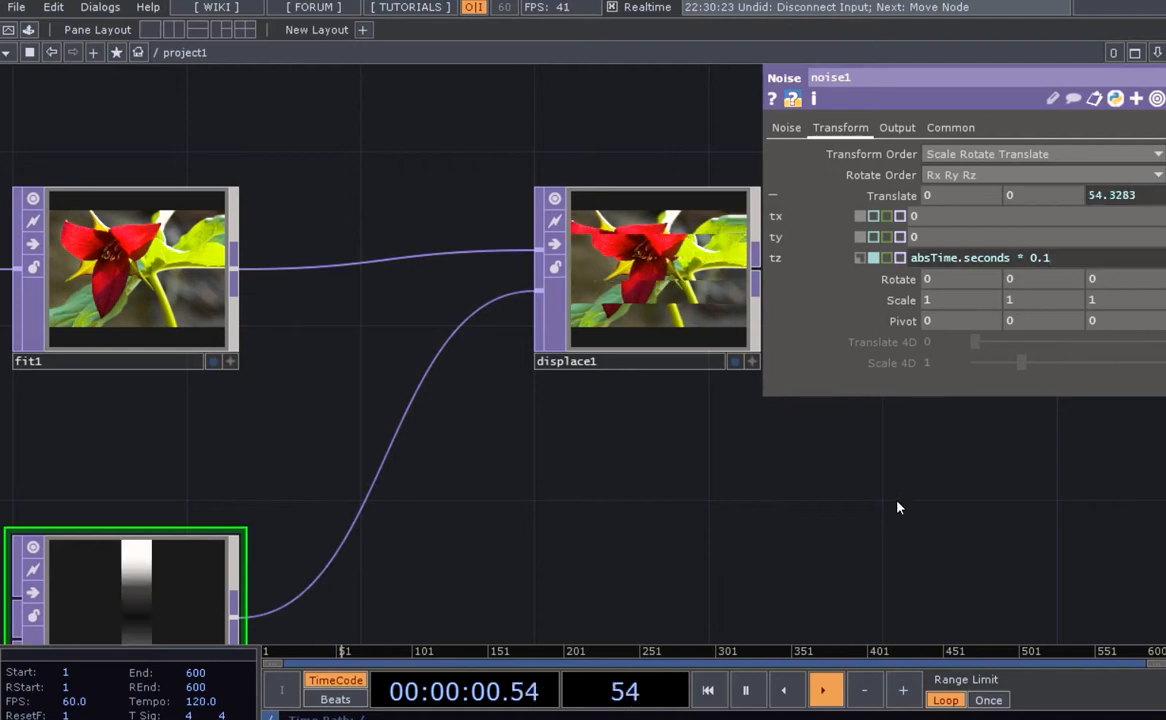
- Raise the vertical resolution of noise1 to 10 for more displacement bands
{"action": "scroll", "coordinate": [815, 515], "scroll_direction": "up", "scroll_amount": 4}
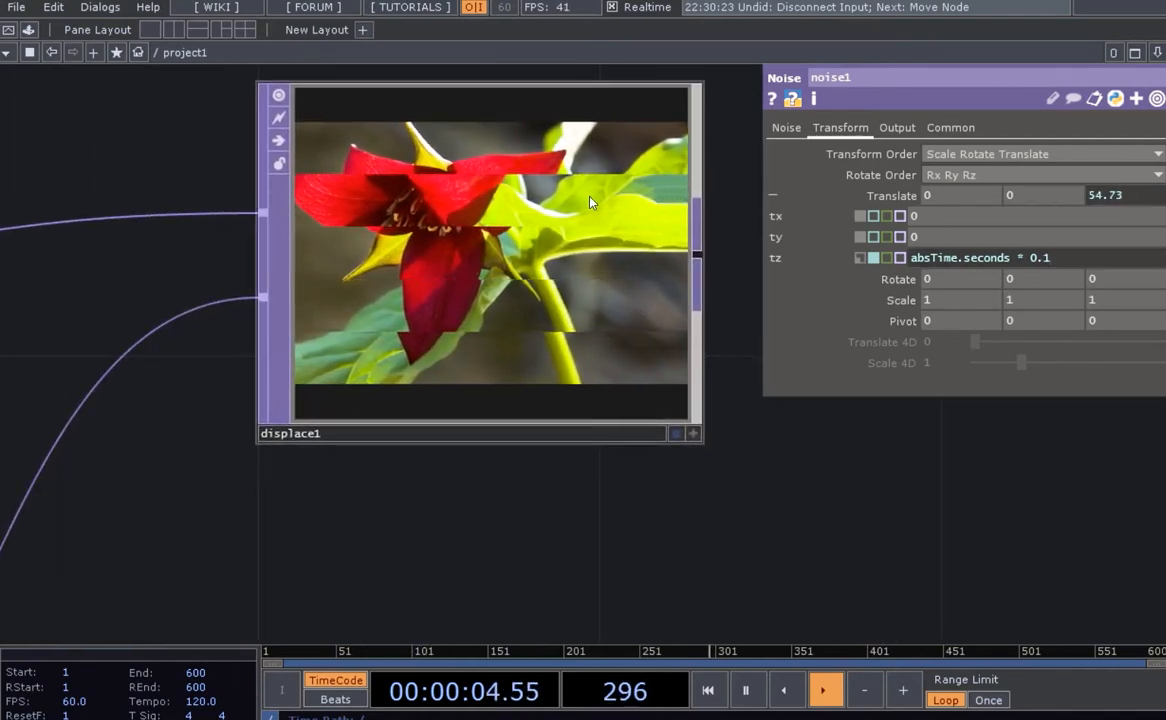
{"action": "scroll", "coordinate": [578, 395], "scroll_direction": "down", "scroll_amount": 1}
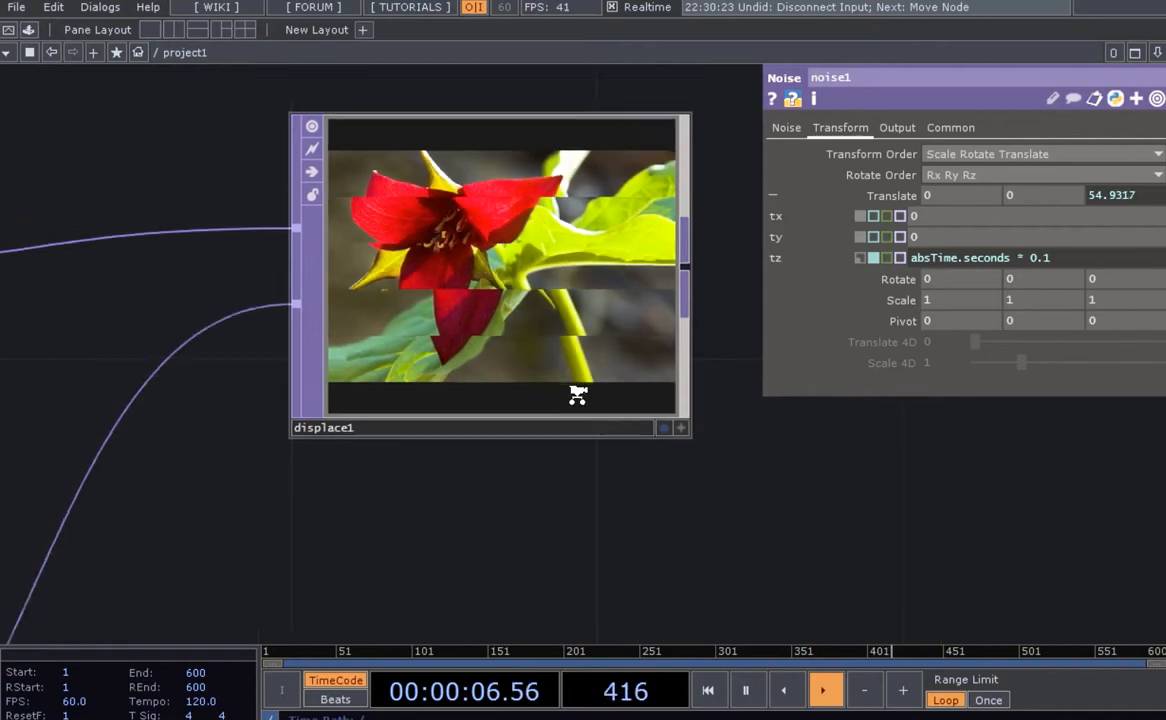
{"action": "middle_click_drag", "start_coordinate": [577, 395], "coordinate": [525, 486]}
{"action": "left_click_drag", "start_coordinate": [525, 486], "coordinate": [600, 354]}
{"action": "left_click_drag", "start_coordinate": [759, 301], "coordinate": [676, 366]}
{"action": "middle_click_drag", "start_coordinate": [692, 331], "coordinate": [673, 289]}
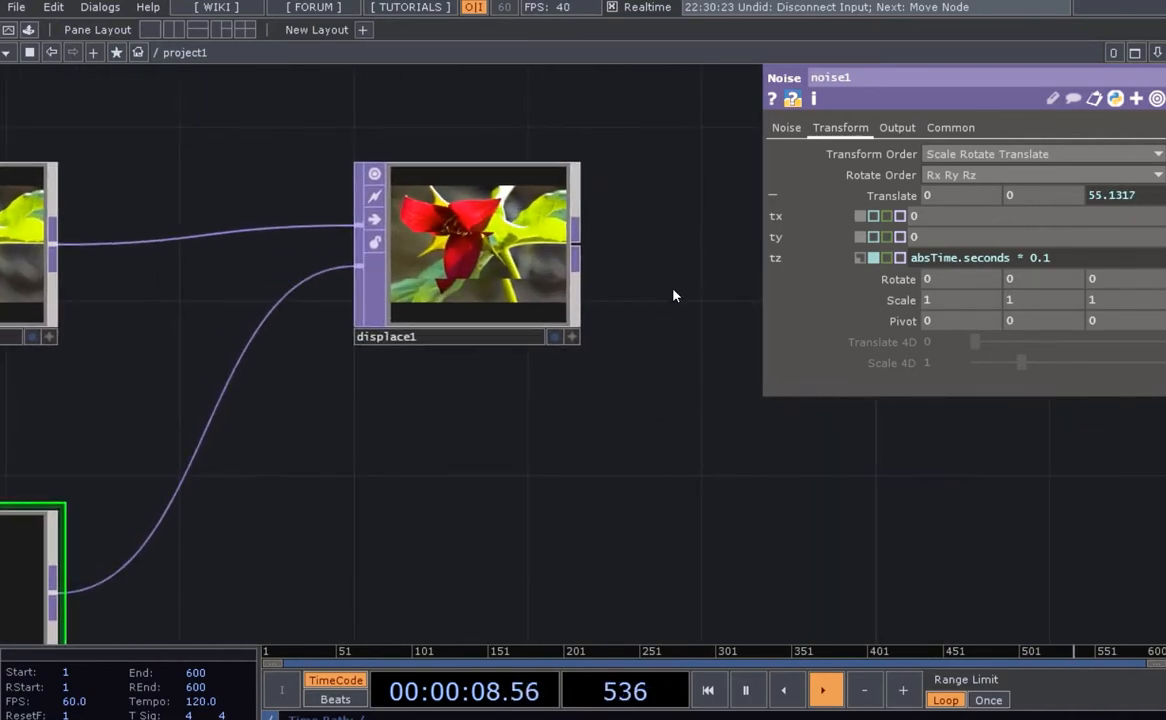
{"action": "left_click", "coordinate": [950, 127]}
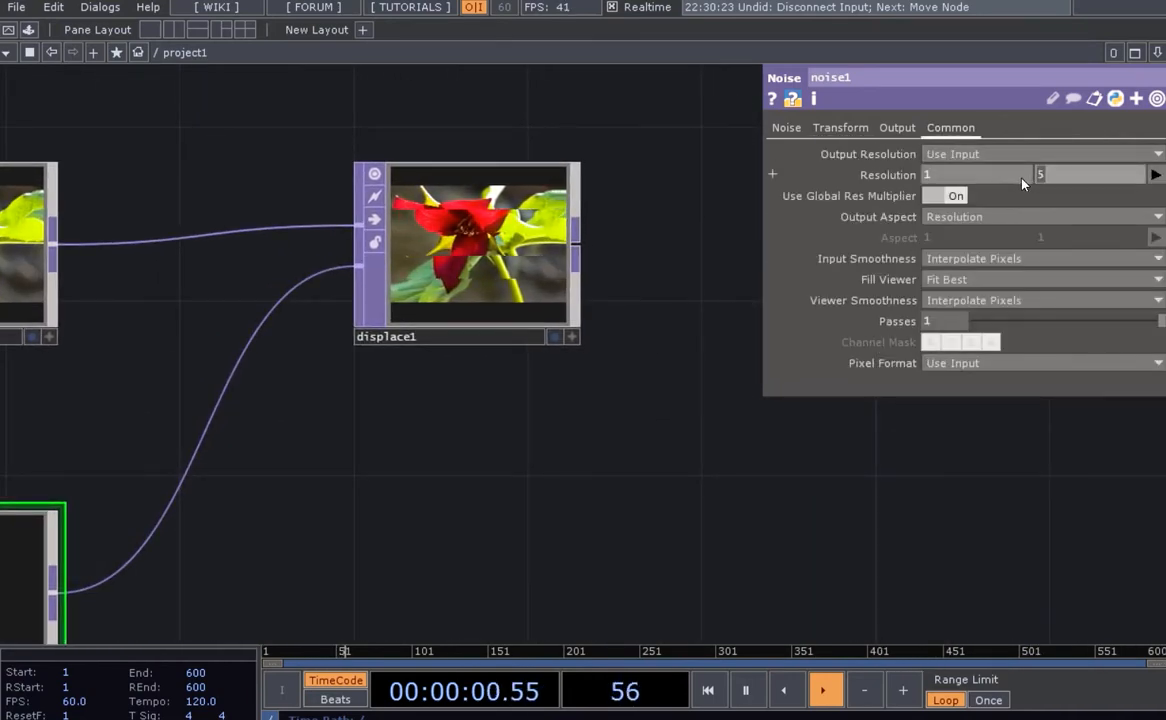
{"action": "type", "text": "10"}
{"action": "key", "text": "Return"}
- Speed up noise1's animation by setting its Z translate expression to absTime.seconds * 0.2
{"action": "middle_click_drag", "start_coordinate": [571, 160], "coordinate": [684, 432]}
{"action": "left_click_drag", "start_coordinate": [684, 432], "coordinate": [757, 373]}
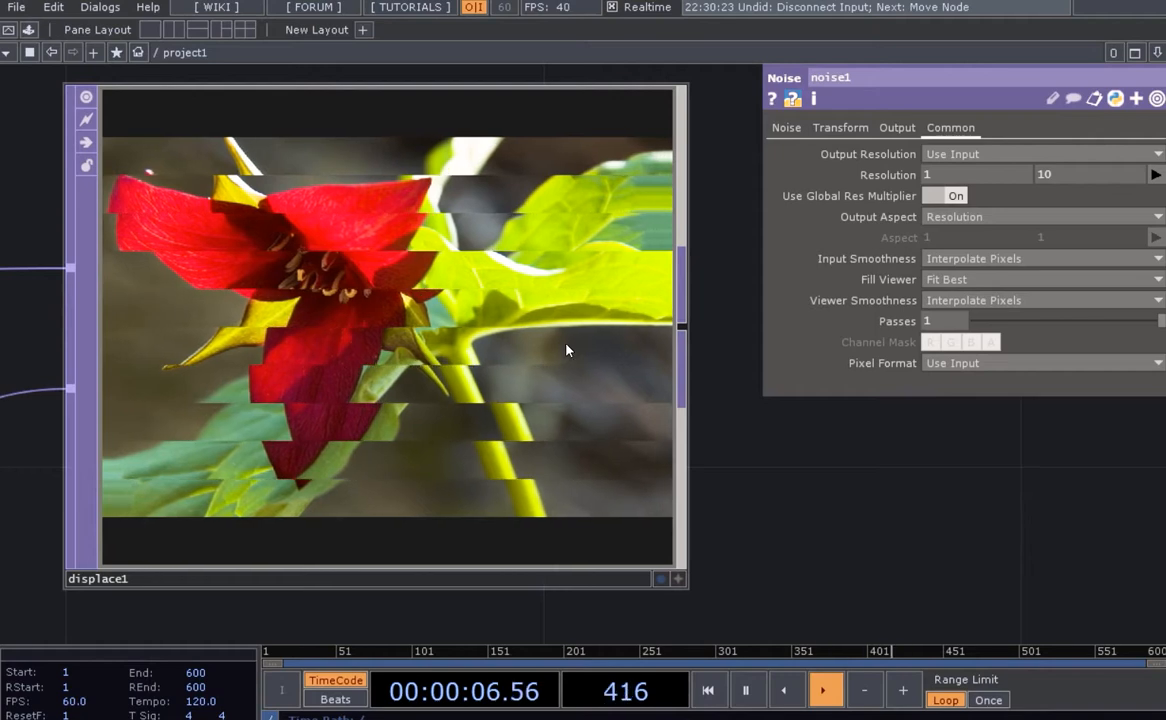
{"action": "scroll", "coordinate": [566, 349], "scroll_direction": "down", "scroll_amount": 5}
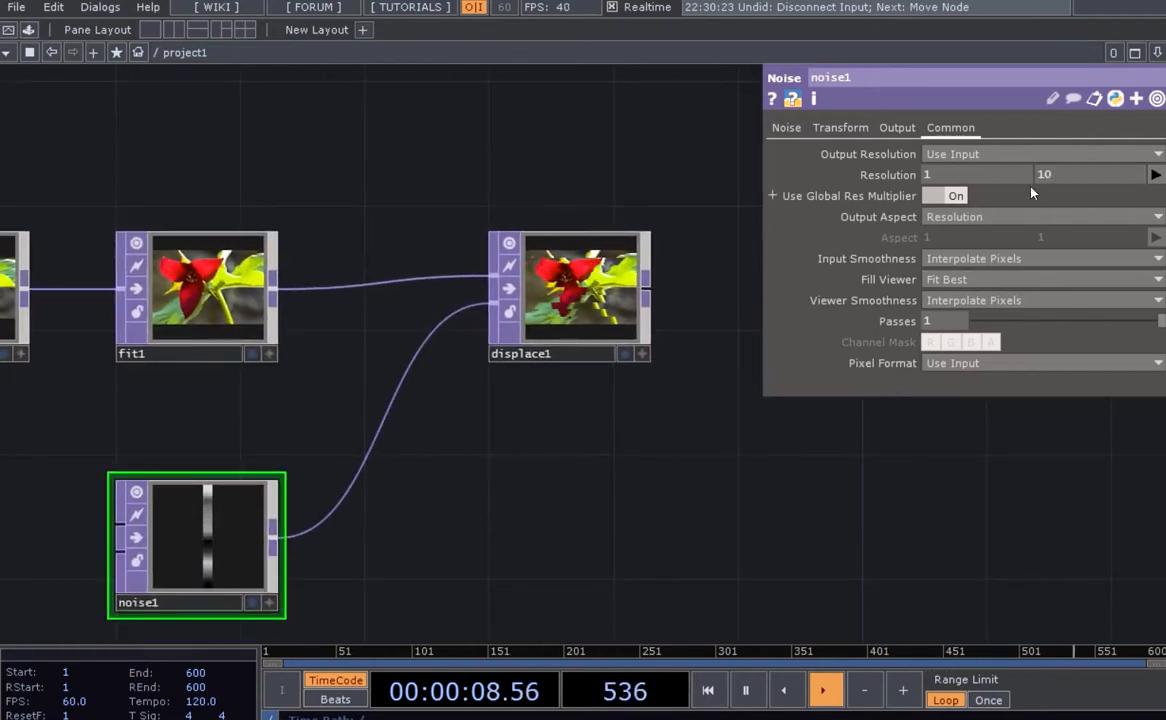
{"action": "left_click", "coordinate": [841, 128]}
{"action": "double_click", "coordinate": [1044, 258]}
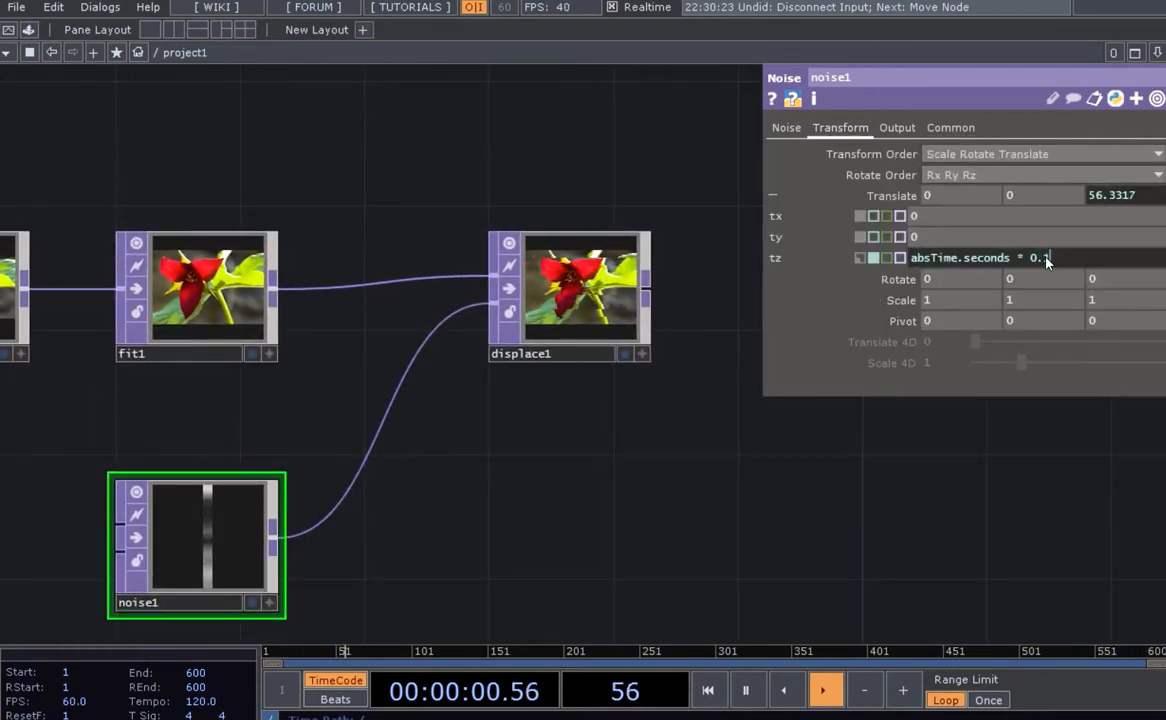
{"action": "type", "text": "2"}
{"action": "key", "text": "Return"}
- Duplicate noise1 and displace1 together and place the copies beyond the existing displace1 node
{"action": "scroll", "coordinate": [690, 359], "scroll_direction": "up", "scroll_amount": 4}
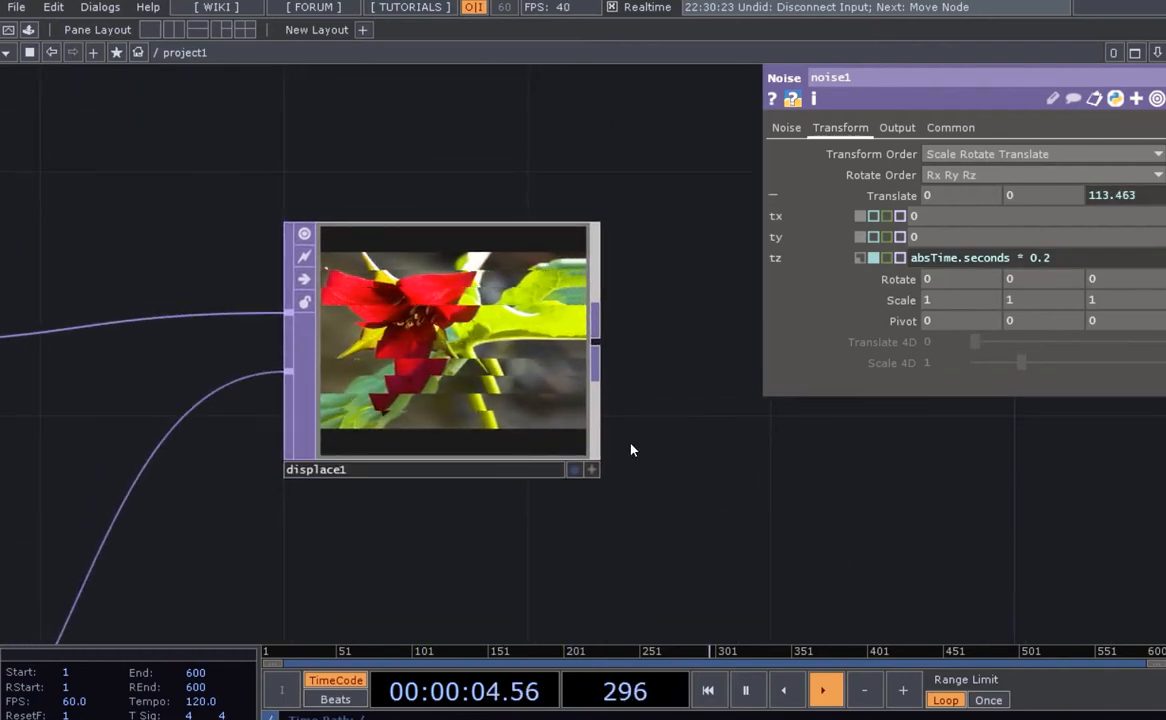
{"action": "scroll", "coordinate": [670, 488], "scroll_direction": "down", "scroll_amount": 4}
{"action": "scroll", "coordinate": [650, 470], "scroll_direction": "up", "scroll_amount": 4}
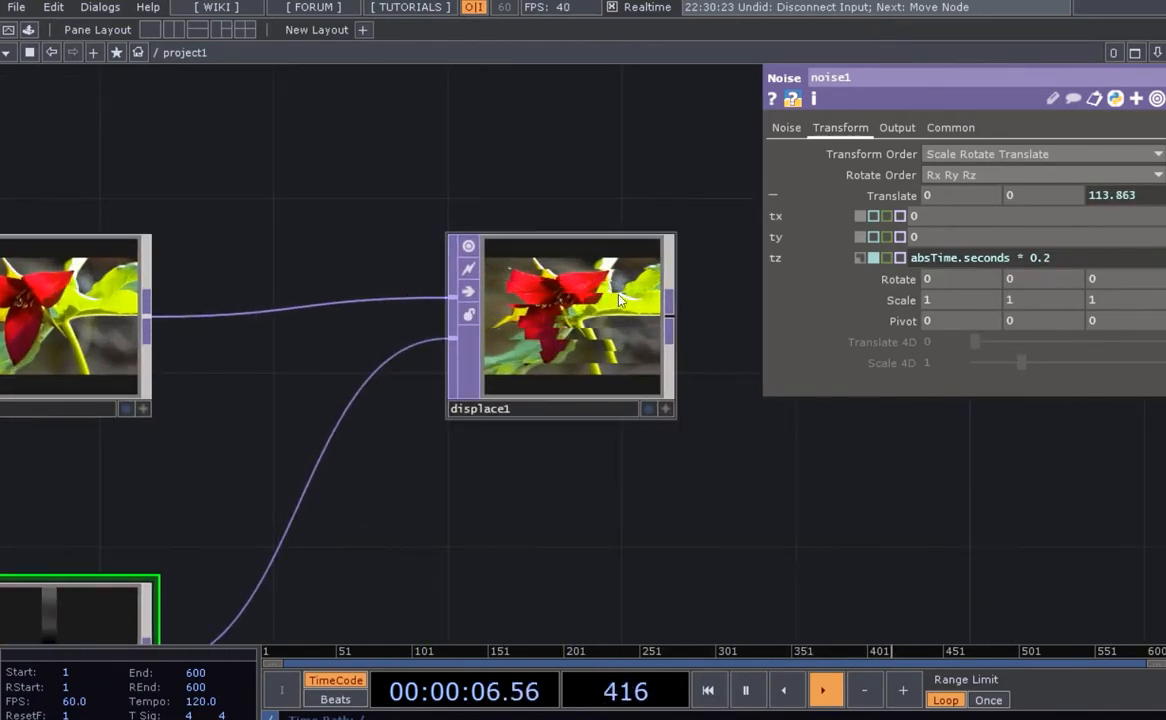
{"action": "scroll", "coordinate": [650, 370], "scroll_direction": "down", "scroll_amount": 4}
{"action": "scroll", "coordinate": [645, 429], "scroll_direction": "up", "scroll_amount": 2}
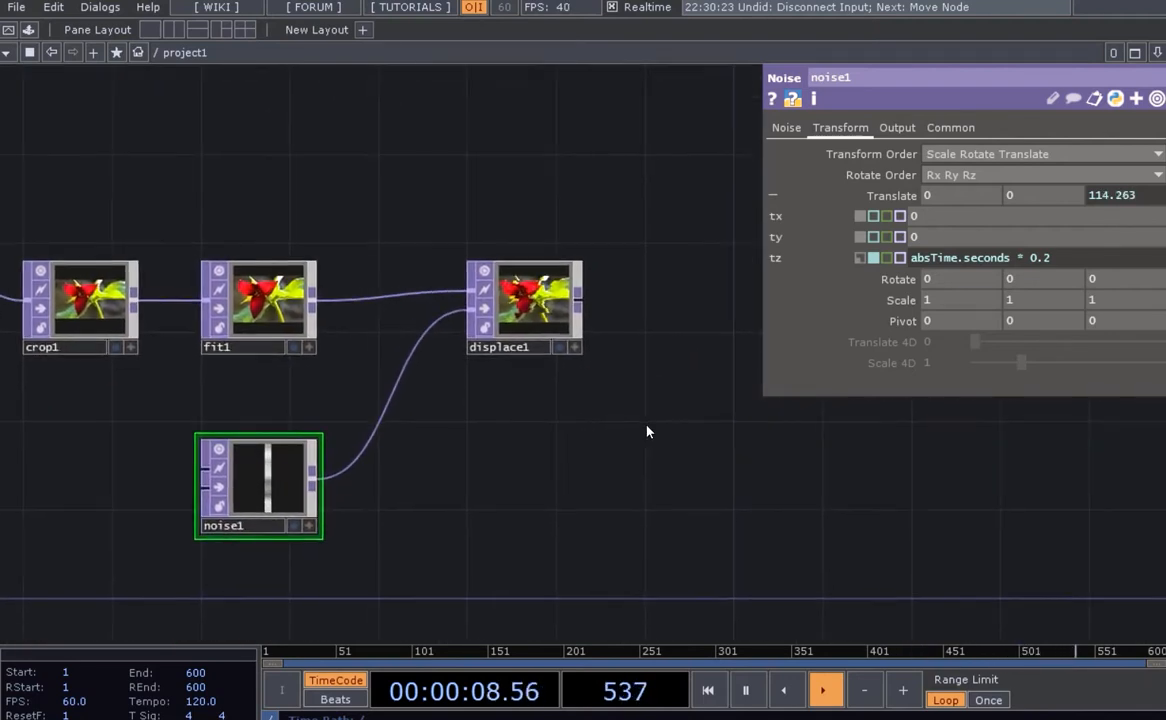
{"action": "left_click_drag", "start_coordinate": [639, 582], "coordinate": [512, 342]}
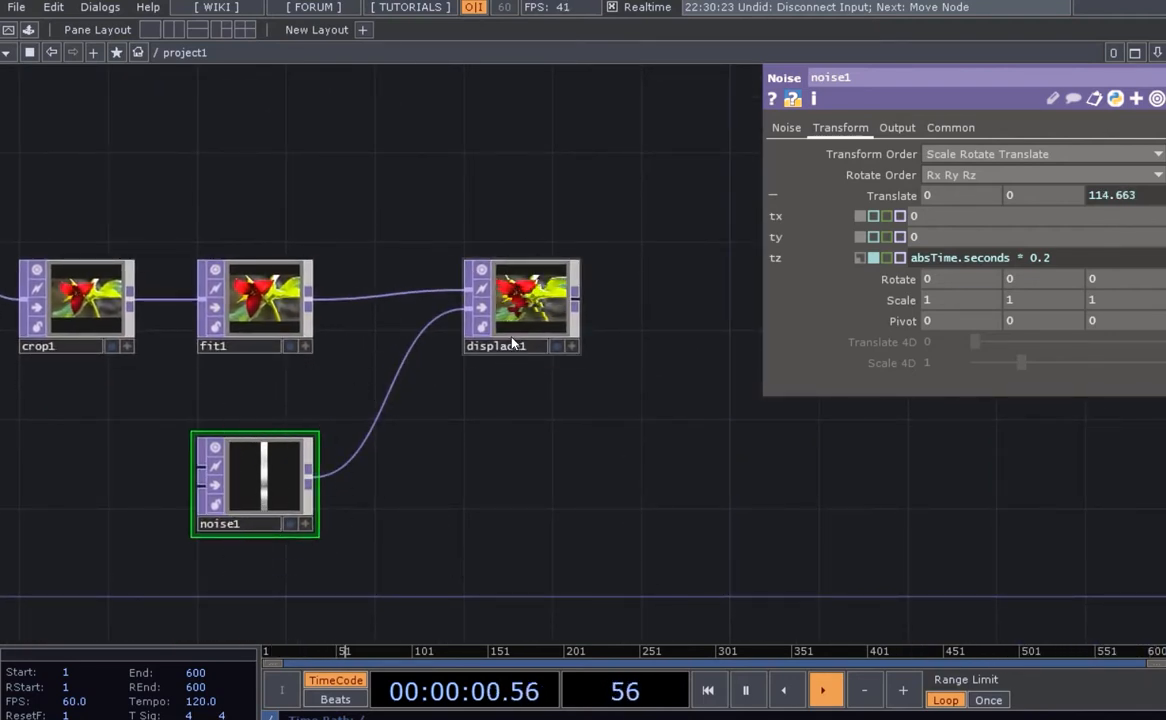
{"action": "key", "text": "ctrl+c"}
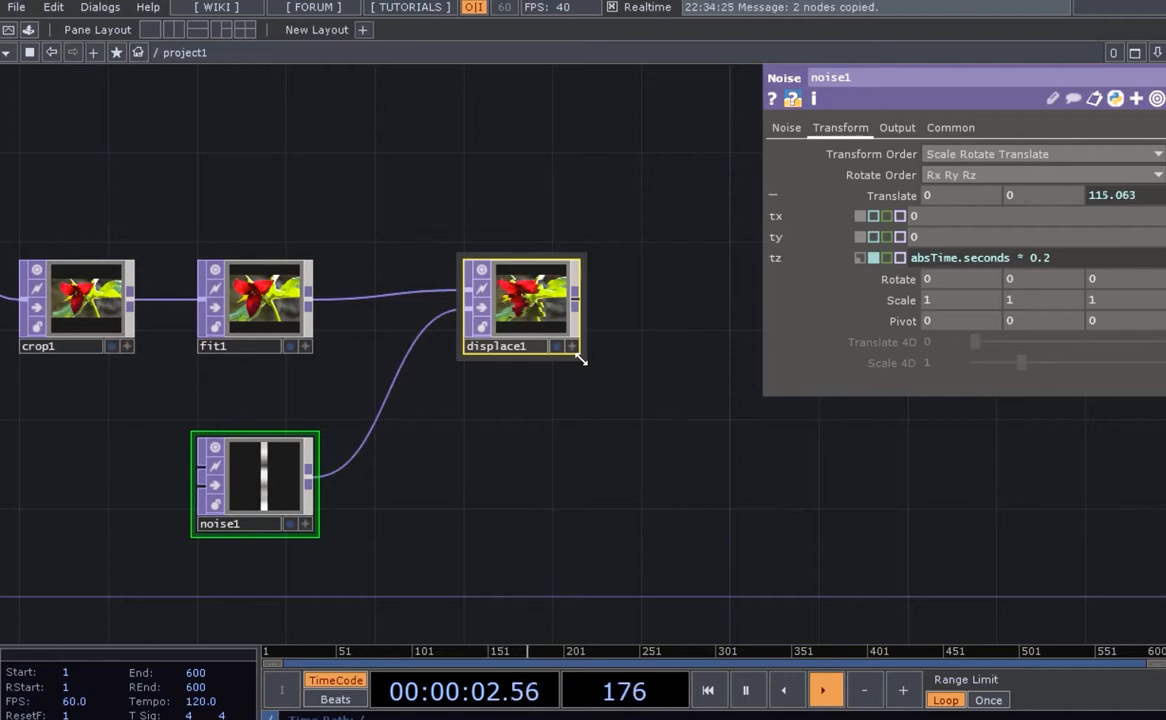
{"action": "key", "text": "ctrl+v"}
{"action": "left_click_drag", "start_coordinate": [577, 392], "coordinate": [570, 315]}
{"action": "left_click_drag", "start_coordinate": [513, 533], "coordinate": [778, 335]}
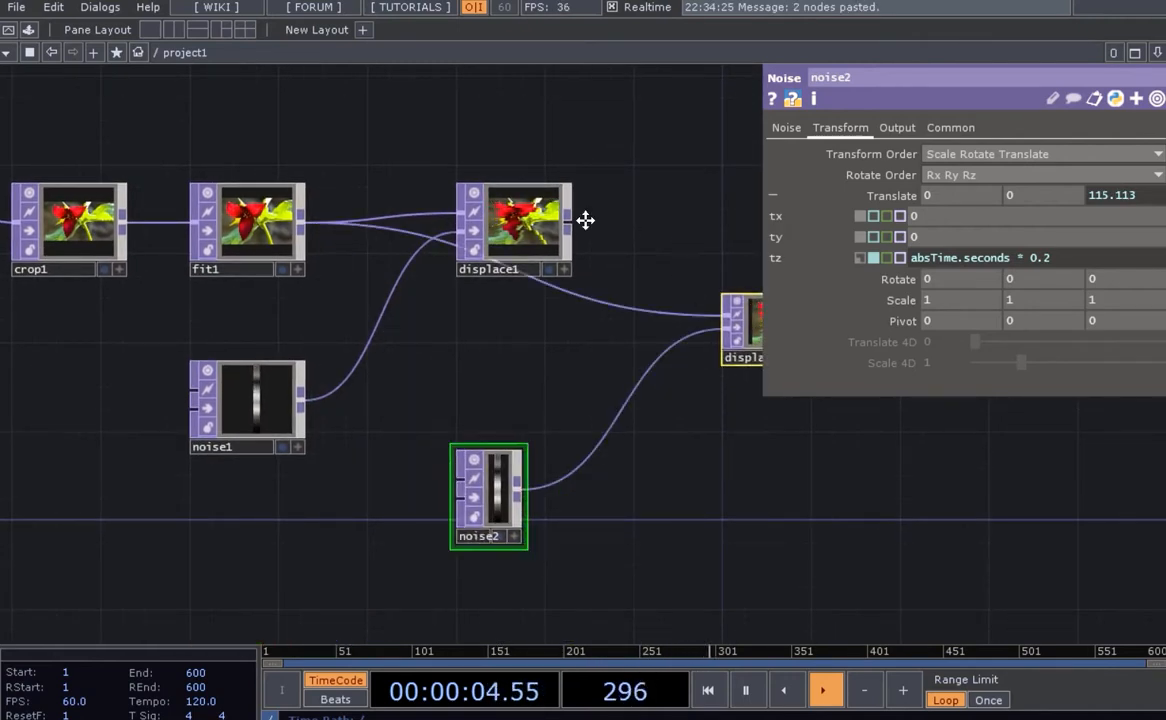
- Wire displace1's output into displace2's first input and arrange displace2 and noise2 beside displace1
{"action": "left_click_drag", "start_coordinate": [585, 221], "coordinate": [651, 241]}
{"action": "left_click_drag", "start_coordinate": [376, 508], "coordinate": [531, 486]}
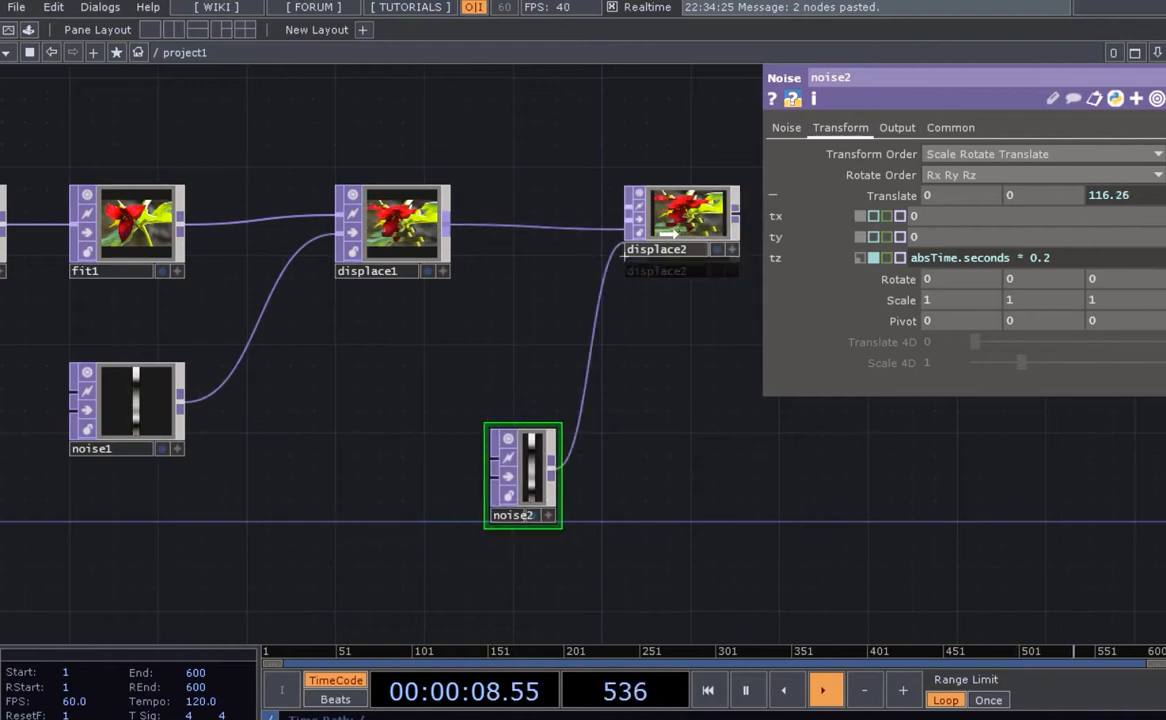
{"action": "scroll", "coordinate": [653, 275], "scroll_direction": "up", "scroll_amount": 3}
{"action": "left_click_drag", "start_coordinate": [658, 226], "coordinate": [658, 226]}
{"action": "left_click_drag", "start_coordinate": [526, 531], "coordinate": [534, 473]}
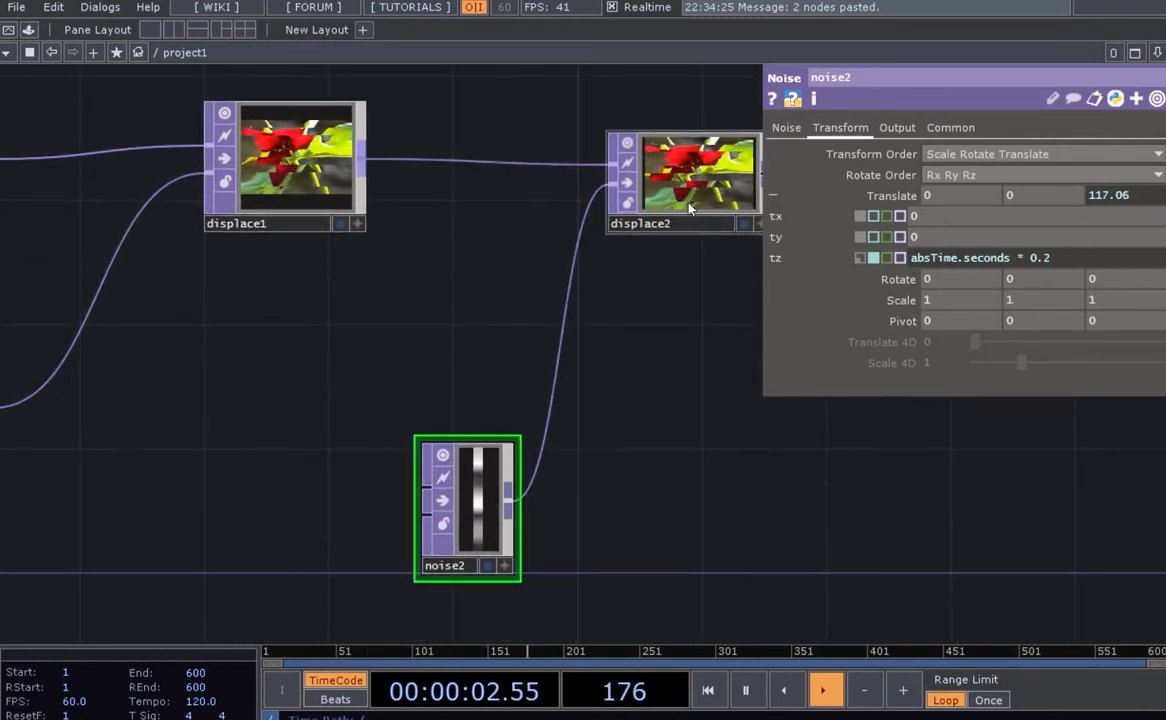
- Set noise2's resolution to 5 by 1 so it forms vertical columns
{"action": "left_click_drag", "start_coordinate": [666, 355], "coordinate": [600, 428]}
{"action": "scroll", "coordinate": [637, 183], "scroll_direction": "up", "scroll_amount": 3}
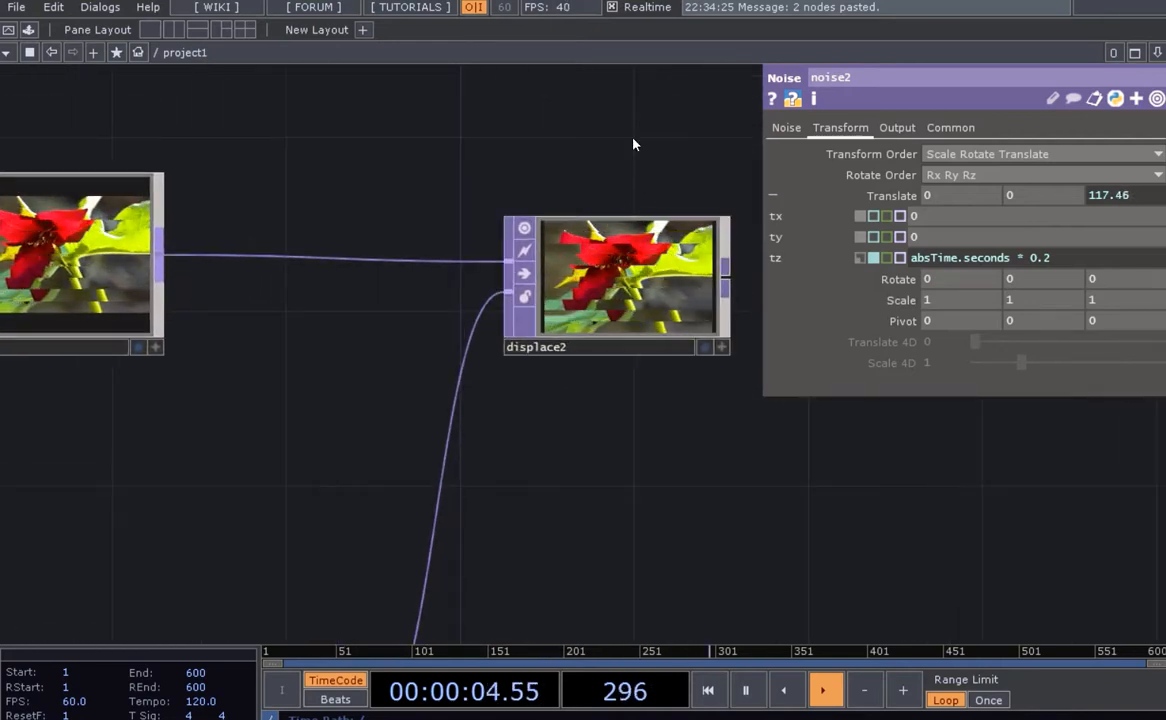
{"action": "scroll", "coordinate": [623, 305], "scroll_direction": "down", "scroll_amount": 3}
{"action": "left_click_drag", "start_coordinate": [619, 484], "coordinate": [641, 389]}
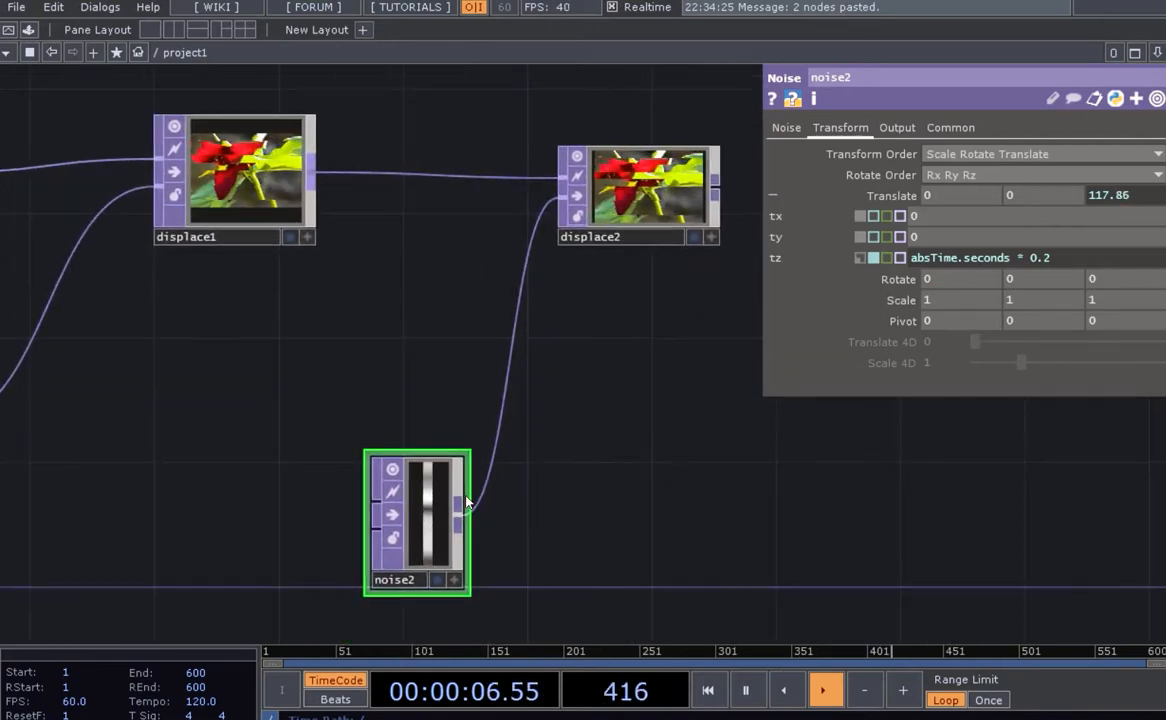
{"action": "left_click", "coordinate": [950, 128]}
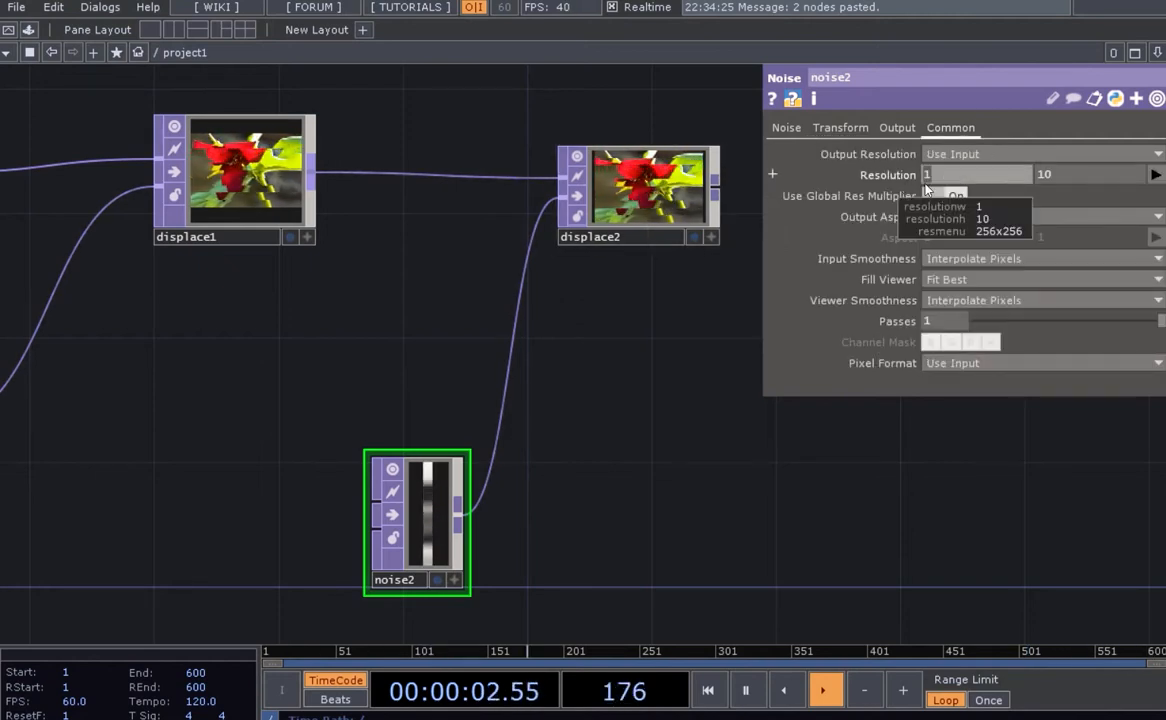
{"action": "type", "text": "5"}
{"action": "left_click_drag", "start_coordinate": [1059, 178], "coordinate": [1012, 182]}
{"action": "type", "text": "1"}
{"action": "key", "text": "Return"}
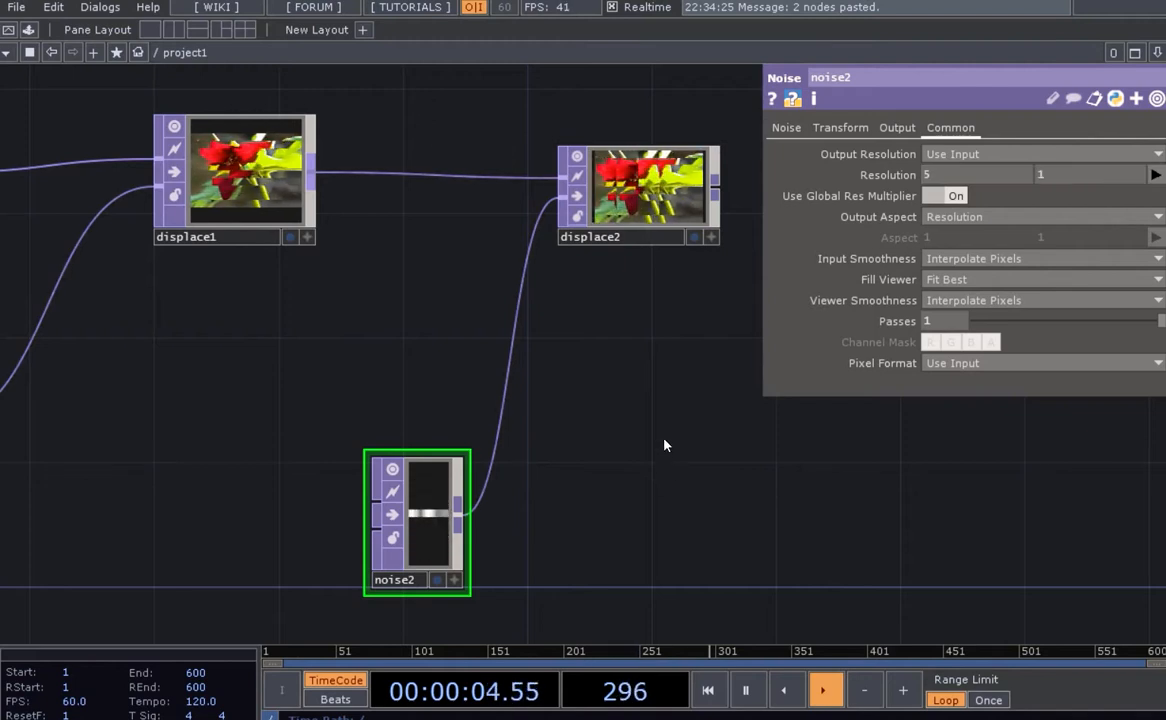
- Set displace2's Displace Weight to 0 horizontally and 0.1 vertically, and inspect the glitched image
{"action": "left_click_drag", "start_coordinate": [645, 432], "coordinate": [599, 490]}
{"action": "scroll", "coordinate": [634, 258], "scroll_direction": "up", "scroll_amount": 8}
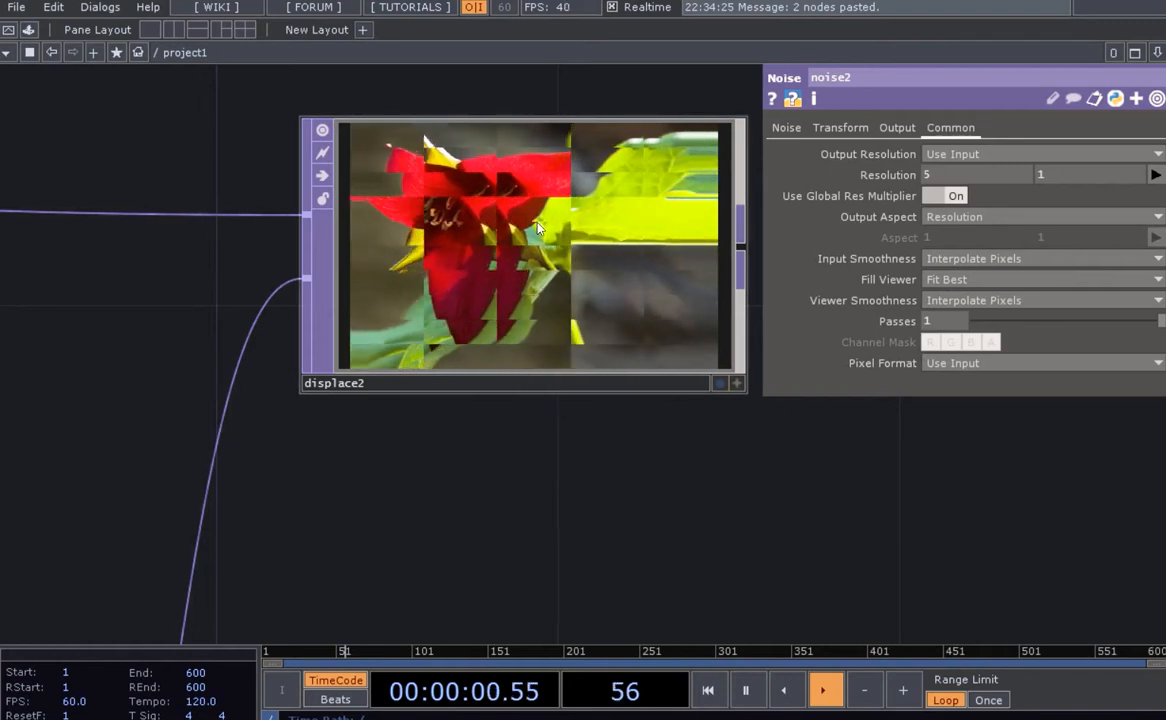
{"action": "scroll", "coordinate": [648, 274], "scroll_direction": "down", "scroll_amount": 3}
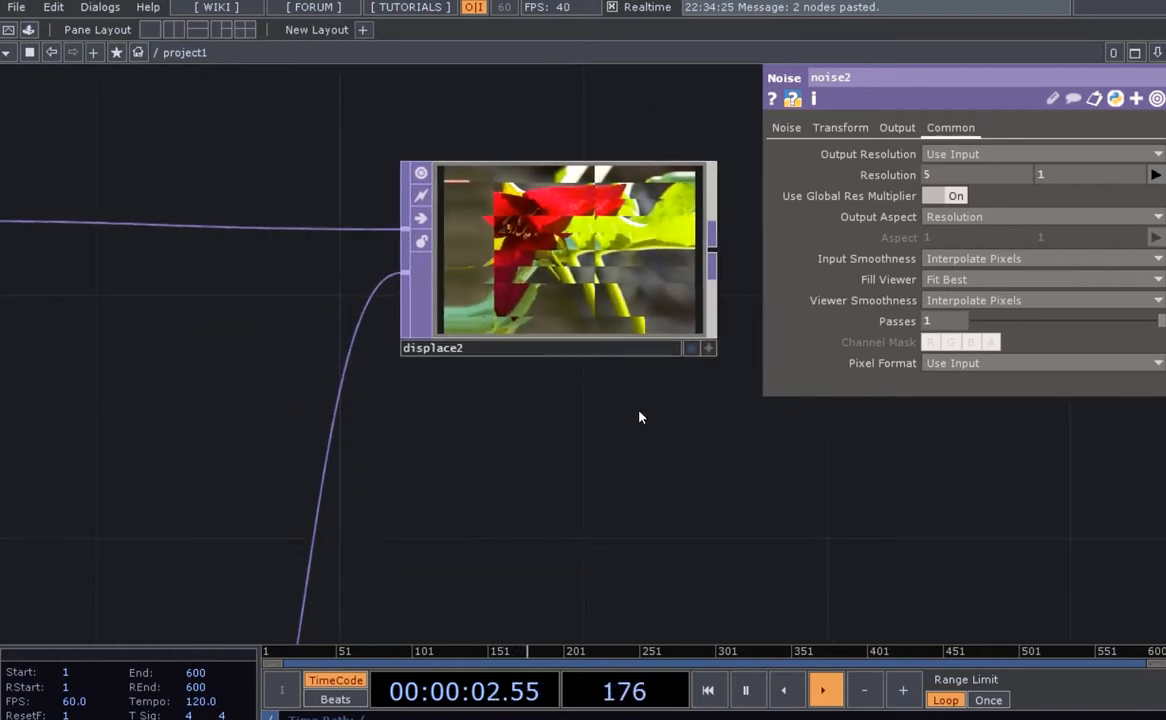
{"action": "left_click_drag", "start_coordinate": [640, 416], "coordinate": [622, 452]}
{"action": "left_click", "coordinate": [589, 281]}
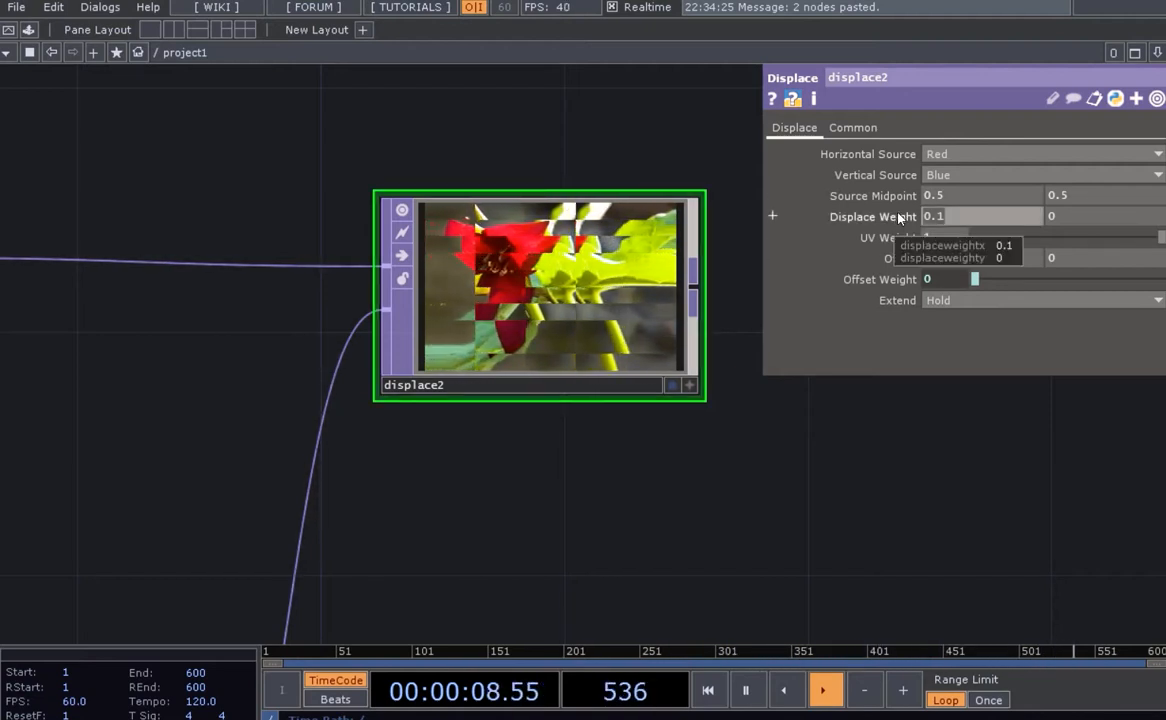
{"action": "type", "text": "0"}
{"action": "left_click", "coordinate": [880, 508]}
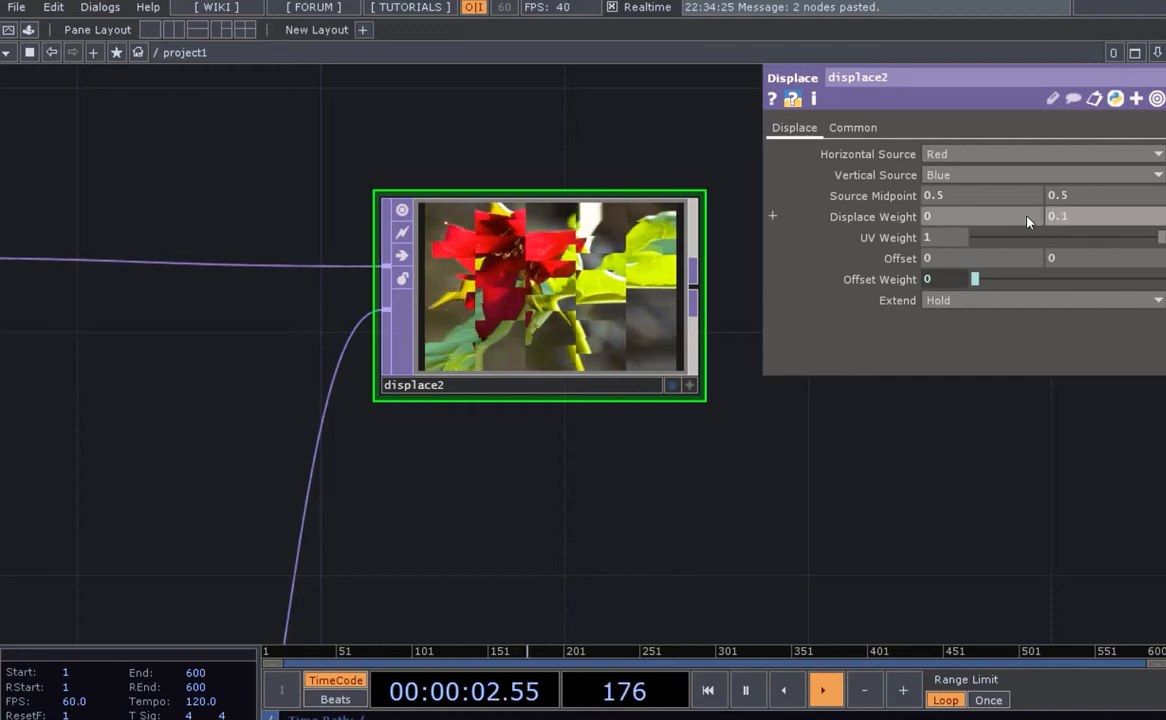
{"action": "scroll", "coordinate": [711, 357], "scroll_direction": "up", "scroll_amount": 2}
{"action": "scroll", "coordinate": [515, 390], "scroll_direction": "up", "scroll_amount": 2}
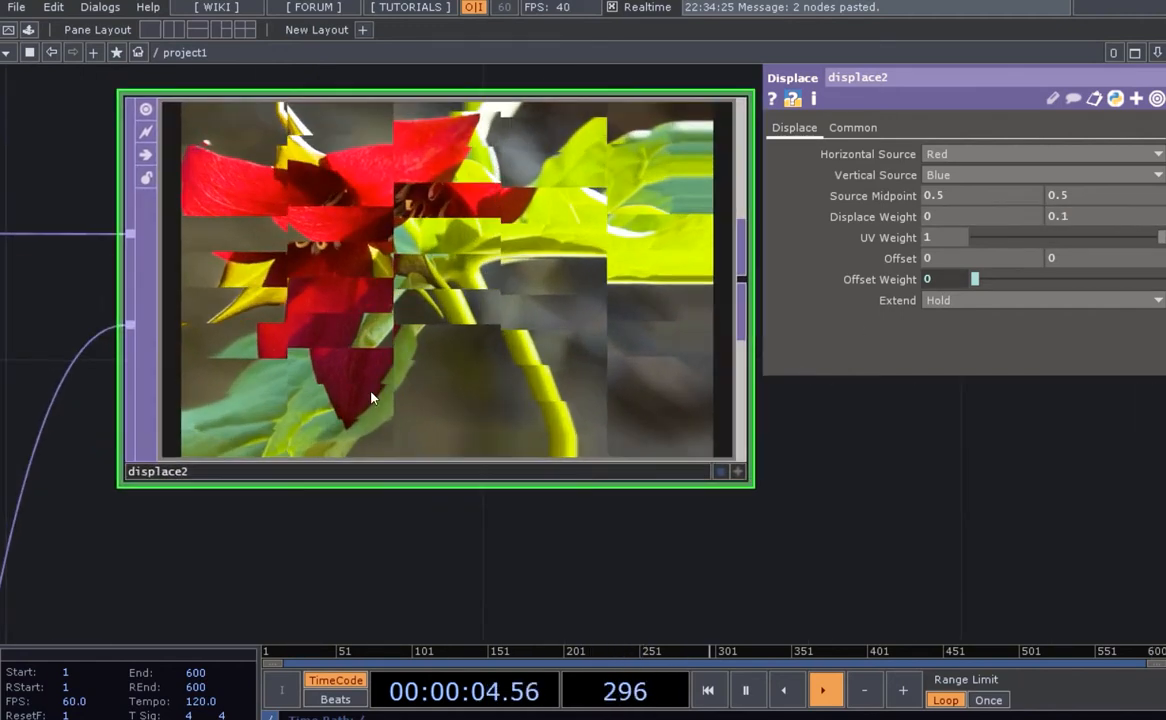
{"action": "scroll", "coordinate": [477, 420], "scroll_direction": "down", "scroll_amount": 1}
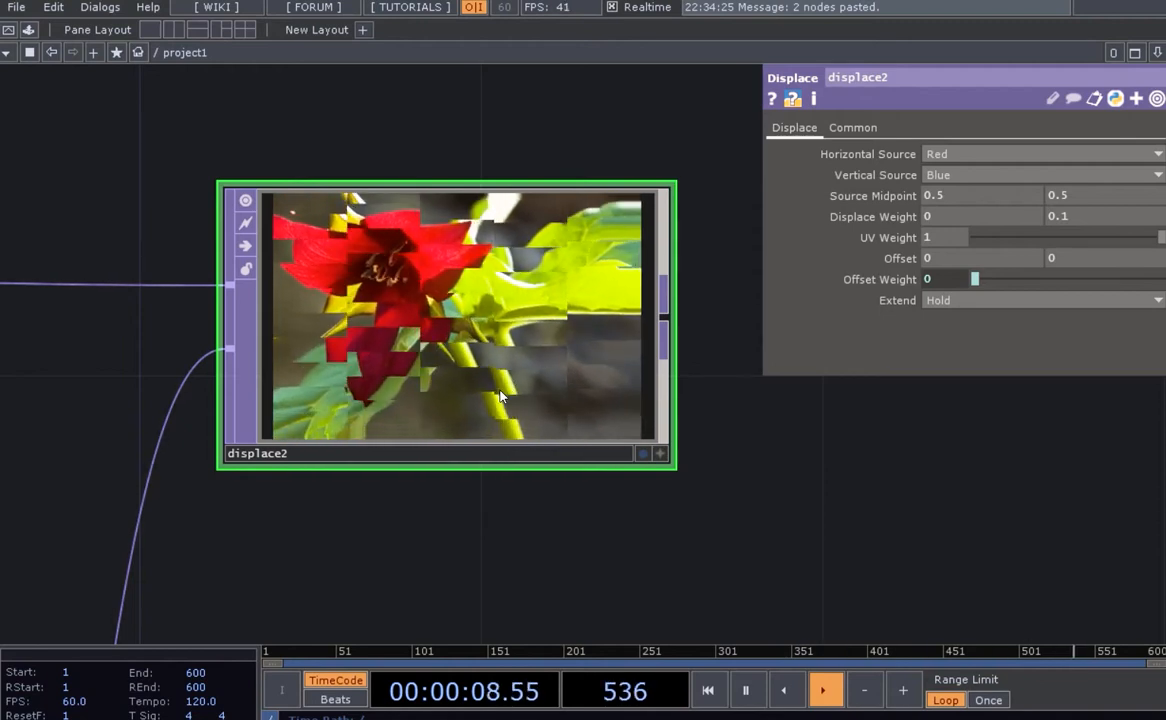
- Increase noise2's horizontal resolution, trying 10 and then setting it to 12, for narrower displacement columns
{"action": "scroll", "coordinate": [728, 340], "scroll_direction": "down", "scroll_amount": 2}
{"action": "left_click_drag", "start_coordinate": [718, 338], "coordinate": [723, 245]}
{"action": "scroll", "coordinate": [723, 245], "scroll_direction": "down", "scroll_amount": 3}
{"action": "left_click_drag", "start_coordinate": [612, 512], "coordinate": [584, 487]}
{"action": "left_click", "coordinate": [455, 449]}
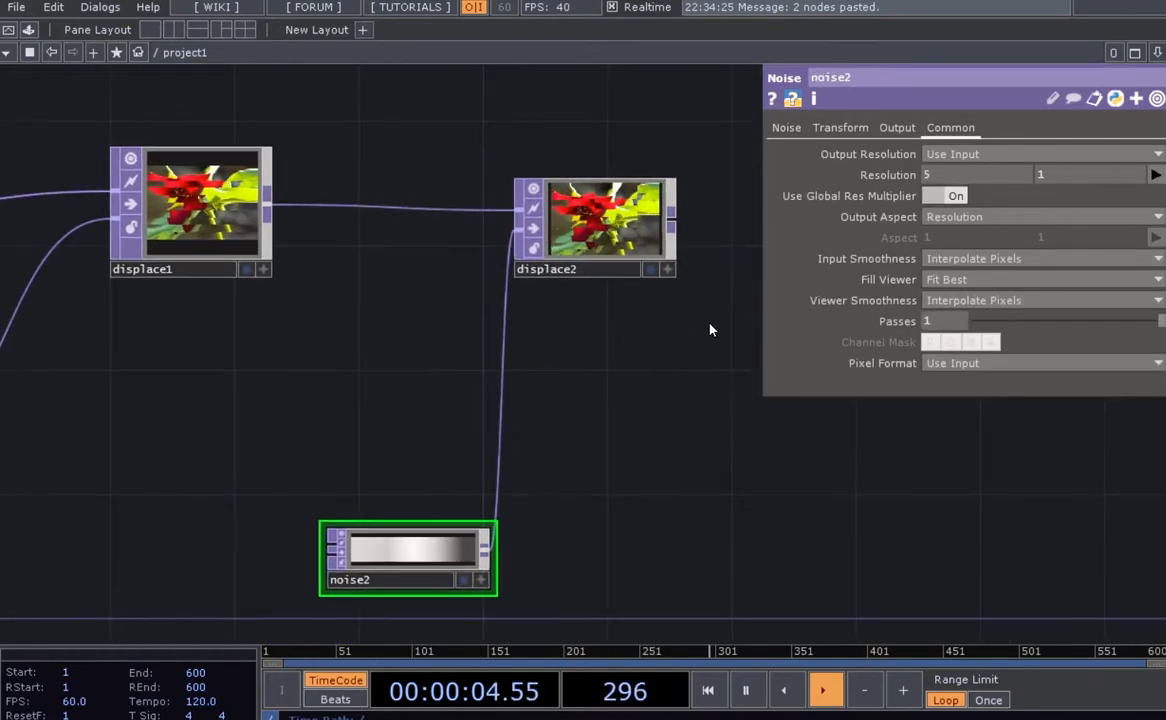
{"action": "scroll", "coordinate": [652, 344], "scroll_direction": "up", "scroll_amount": 4}
{"action": "left_click_drag", "start_coordinate": [652, 344], "coordinate": [731, 497]}
{"action": "left_click_drag", "start_coordinate": [928, 177], "coordinate": [913, 178]}
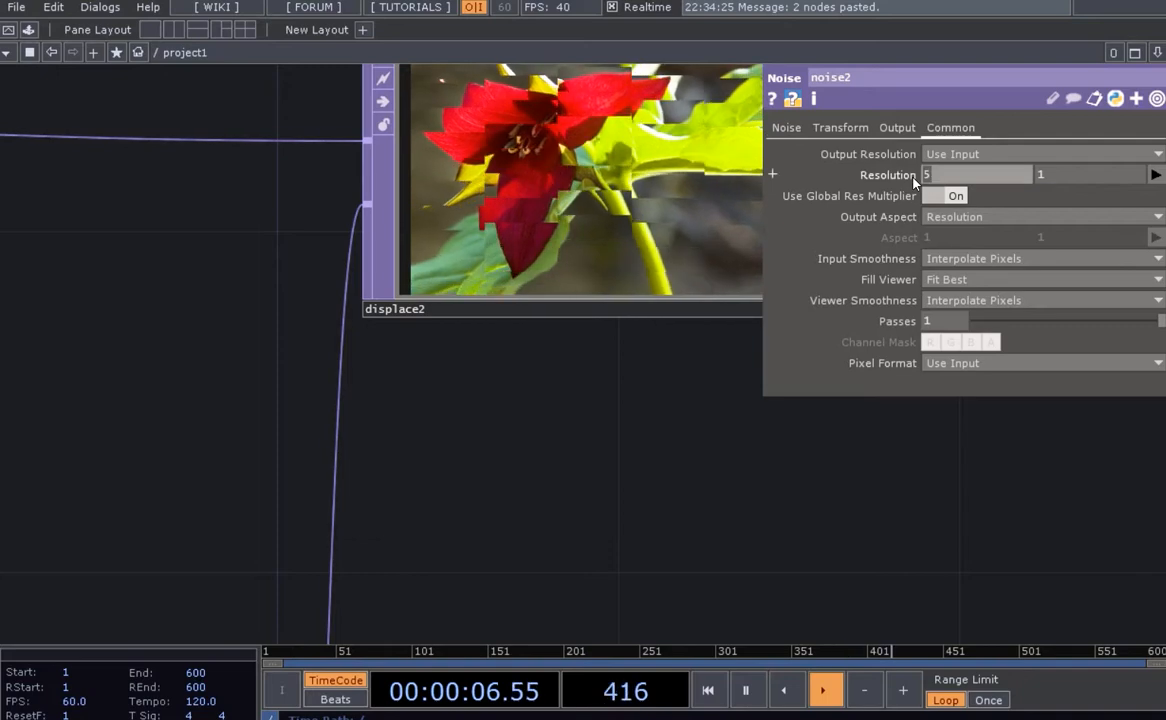
{"action": "type", "text": "10"}
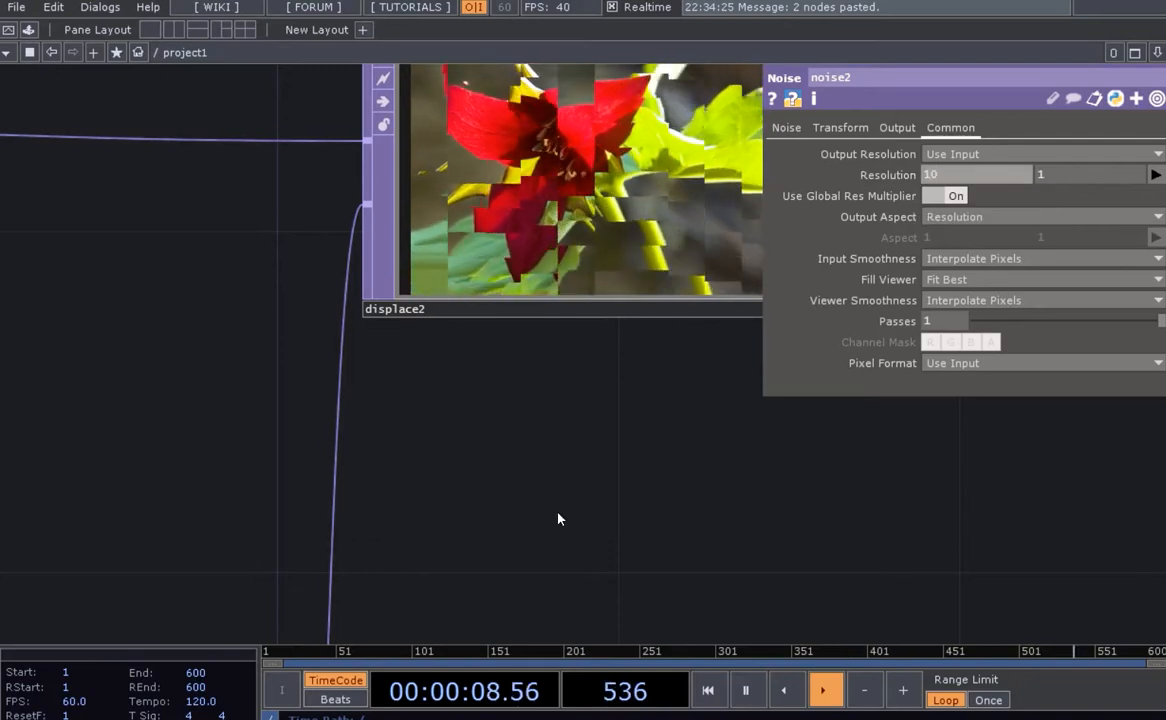
{"action": "left_click_drag", "start_coordinate": [557, 518], "coordinate": [514, 586]}
{"action": "left_click_drag", "start_coordinate": [945, 174], "coordinate": [918, 184]}
{"action": "type", "text": "12"}
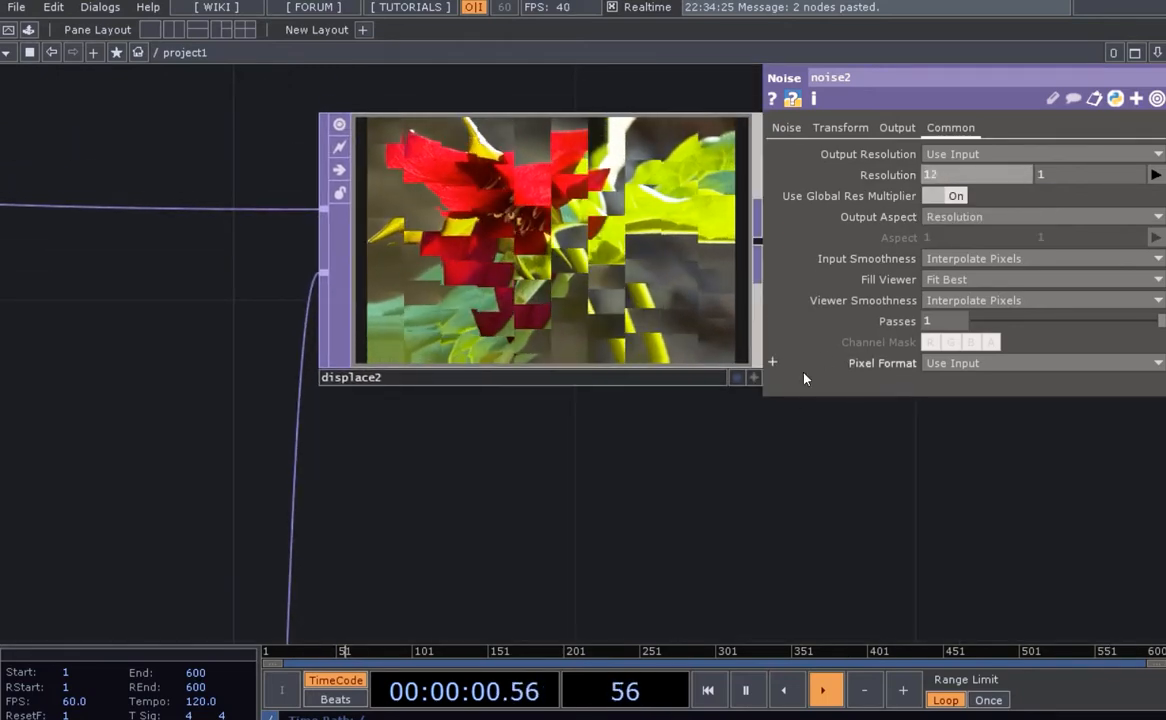
{"action": "key", "text": "Return"}
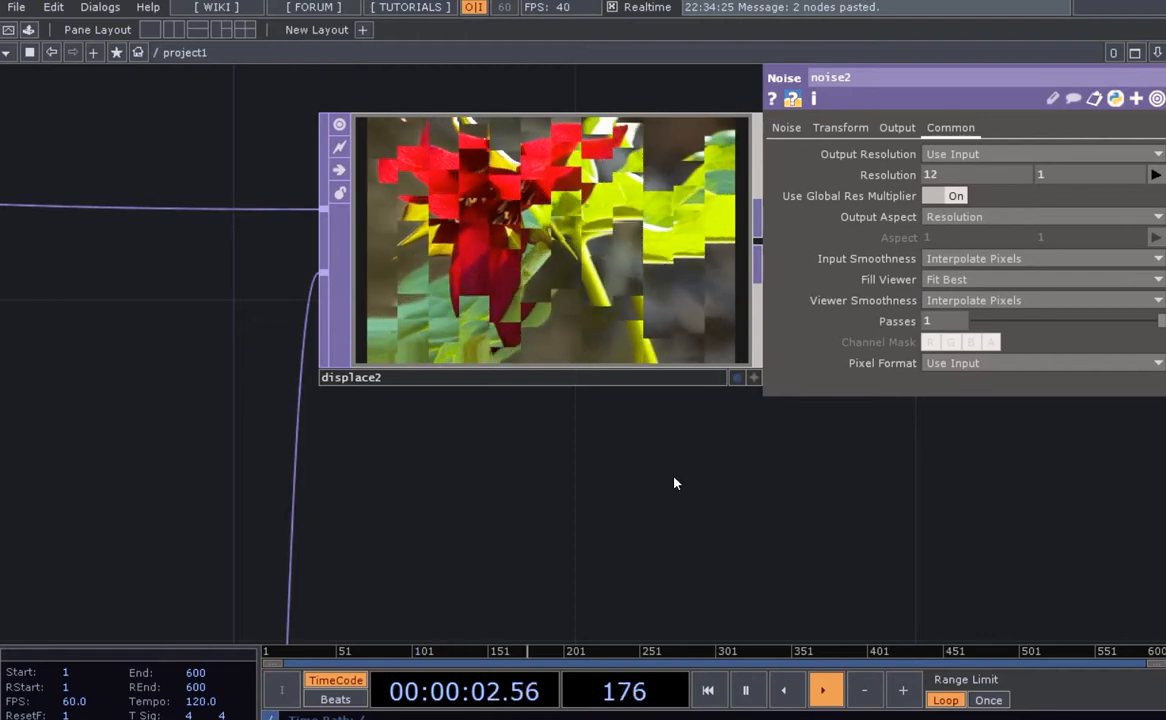
- Examine noise2's column pattern and its effect on the displace2 image
{"action": "scroll", "coordinate": [671, 482], "scroll_direction": "down", "scroll_amount": 5}
{"action": "scroll", "coordinate": [490, 570], "scroll_direction": "up", "scroll_amount": 1}
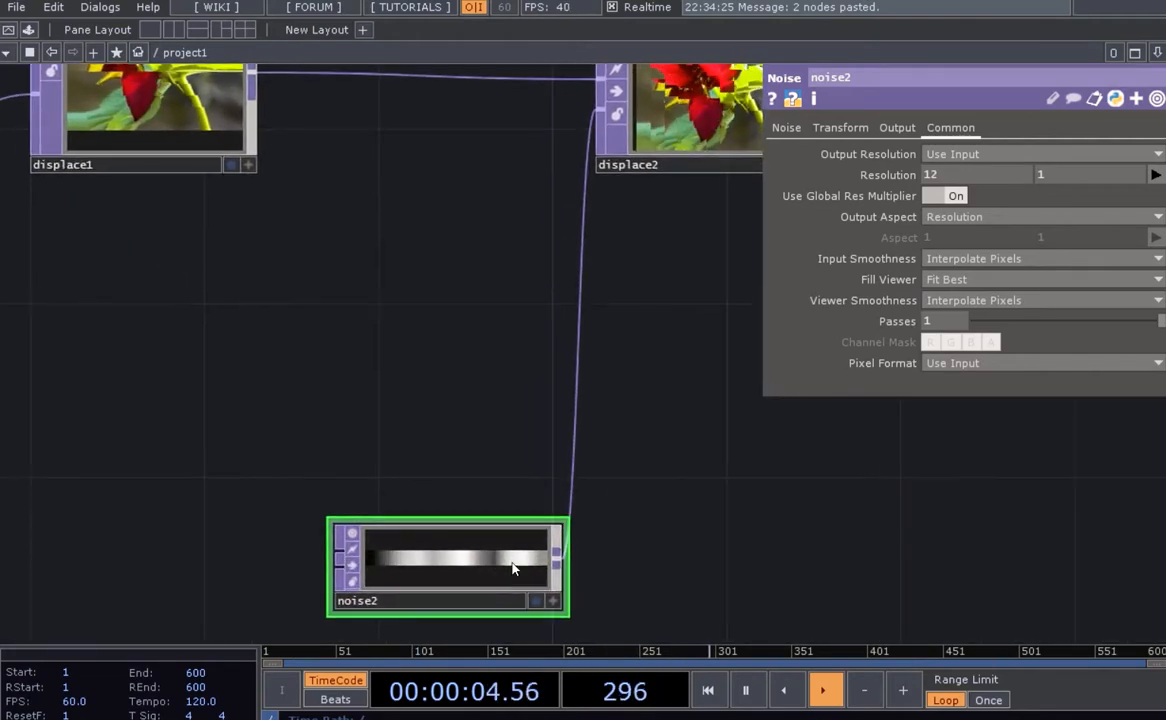
{"action": "scroll", "coordinate": [664, 445], "scroll_direction": "down", "scroll_amount": 2}
{"action": "left_click_drag", "start_coordinate": [712, 443], "coordinate": [588, 472]}
{"action": "scroll", "coordinate": [425, 572], "scroll_direction": "up", "scroll_amount": 2}
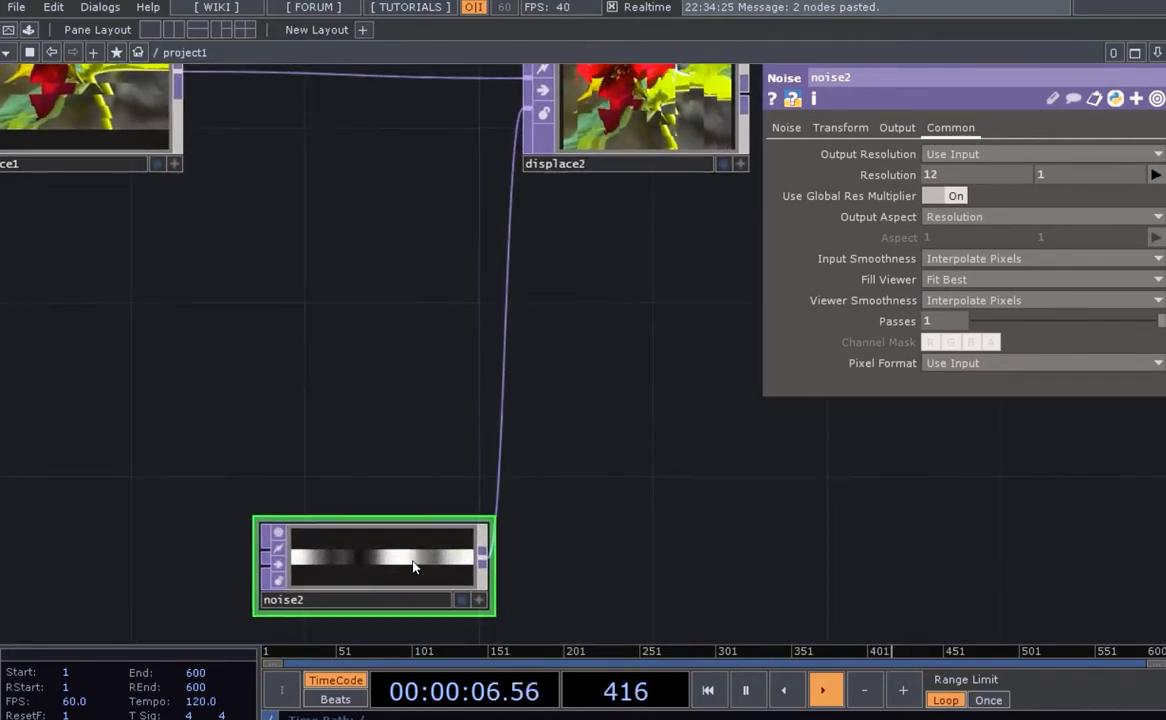
{"action": "left_click_drag", "start_coordinate": [686, 407], "coordinate": [627, 590]}
{"action": "scroll", "coordinate": [703, 325], "scroll_direction": "up", "scroll_amount": 2}
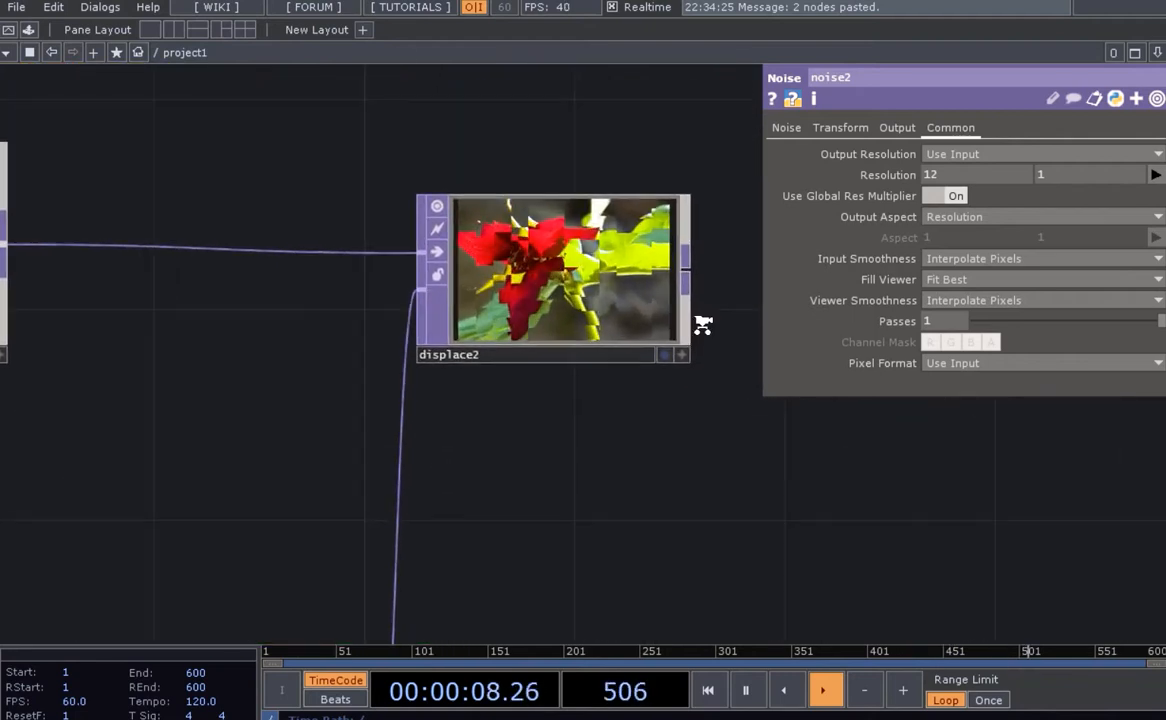
- Try a Period of 5, Harmonics of 7 and Harmonic Spread of 8 on noise2
{"action": "left_click", "coordinate": [795, 129]}
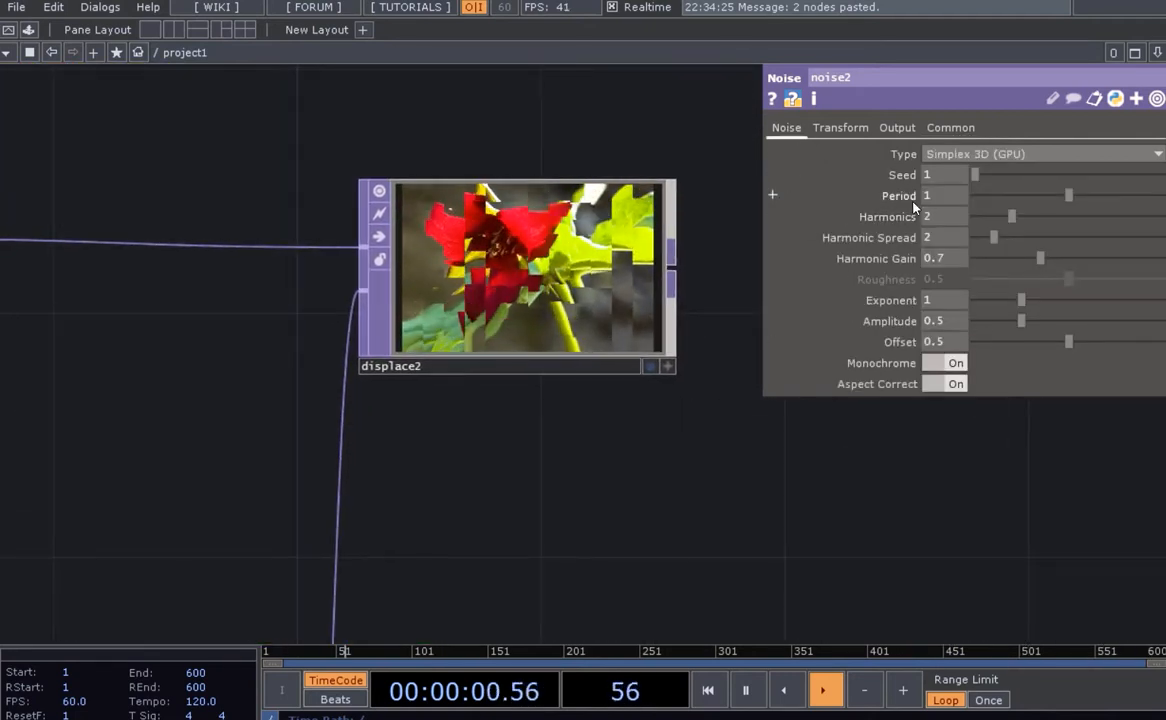
{"action": "left_click_drag", "start_coordinate": [1067, 195], "coordinate": [1113, 201]}
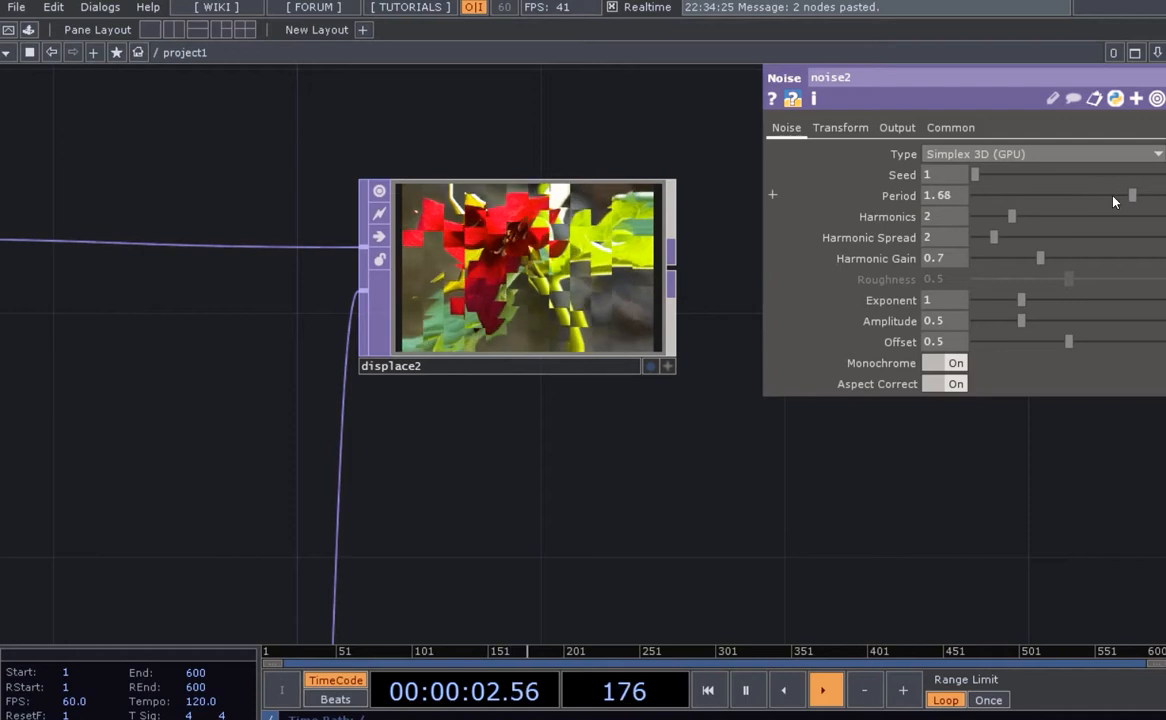
{"action": "type", "text": "5"}
{"action": "key", "text": "Return"}
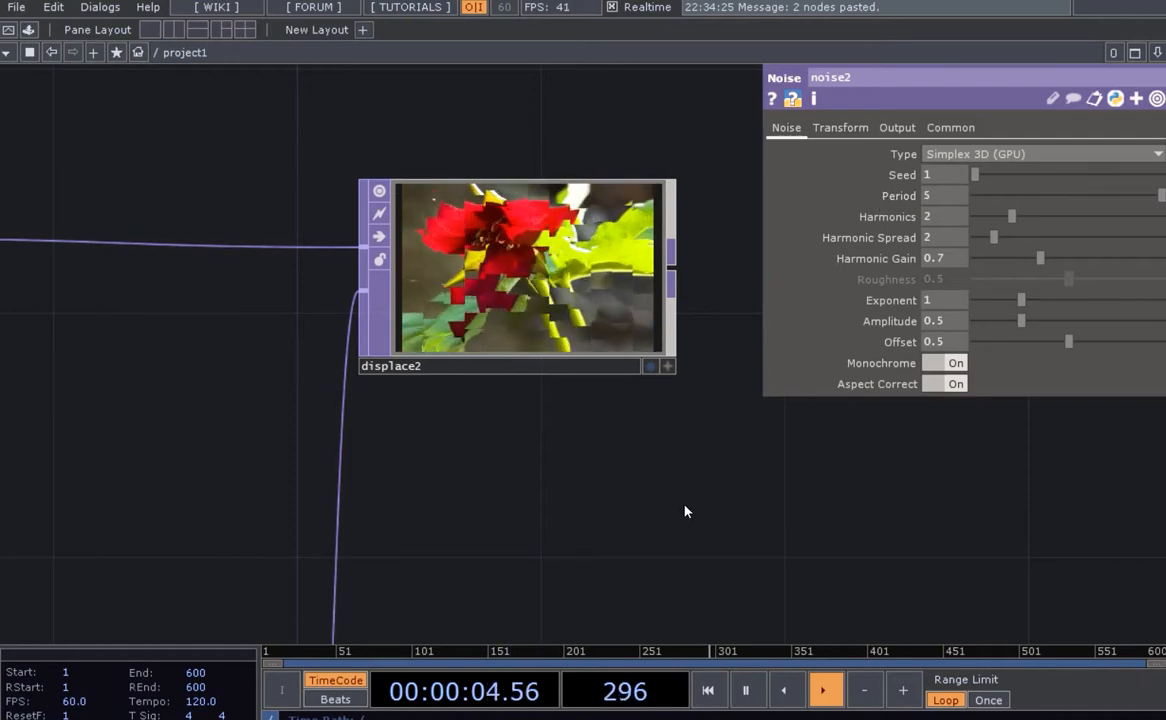
{"action": "scroll", "coordinate": [700, 285], "scroll_direction": "up", "scroll_amount": 2}
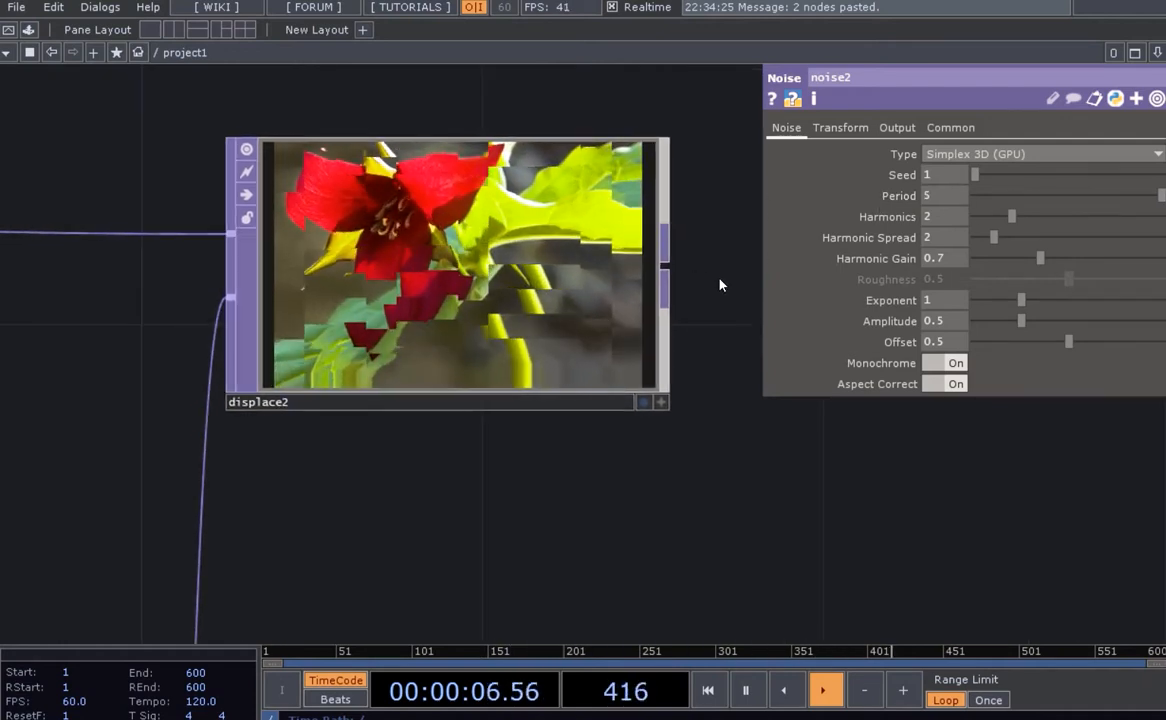
{"action": "left_click_drag", "start_coordinate": [725, 268], "coordinate": [716, 313]}
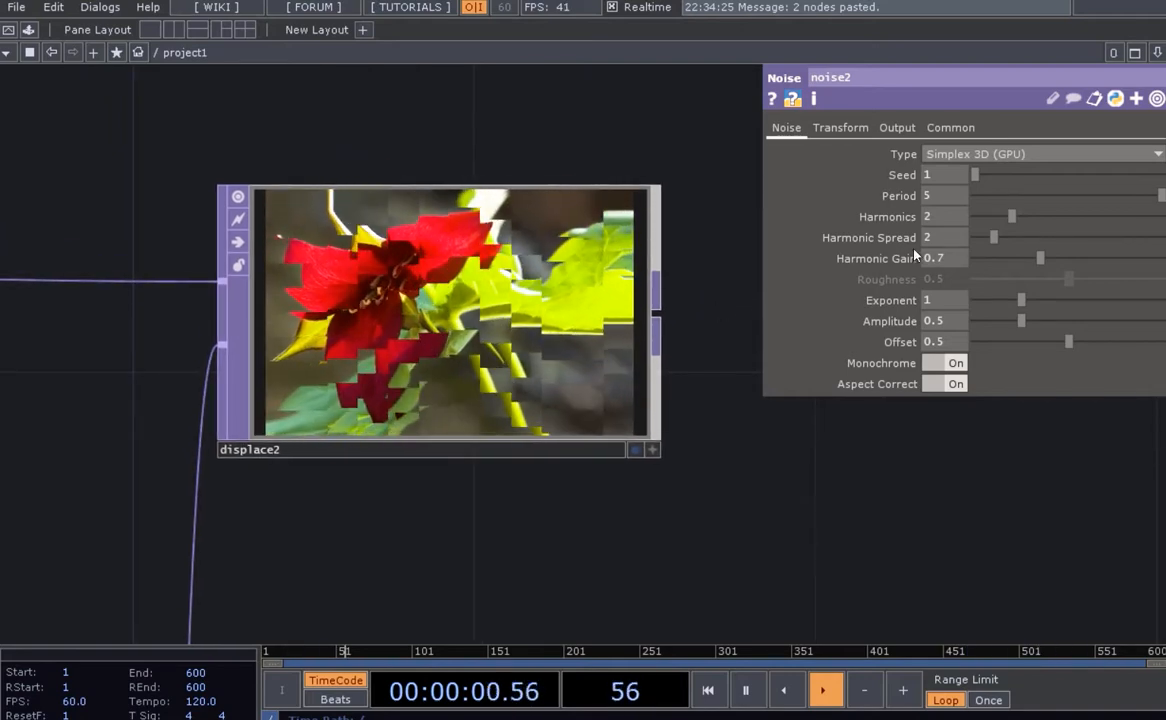
{"action": "left_click_drag", "start_coordinate": [1012, 219], "coordinate": [1077, 219]}
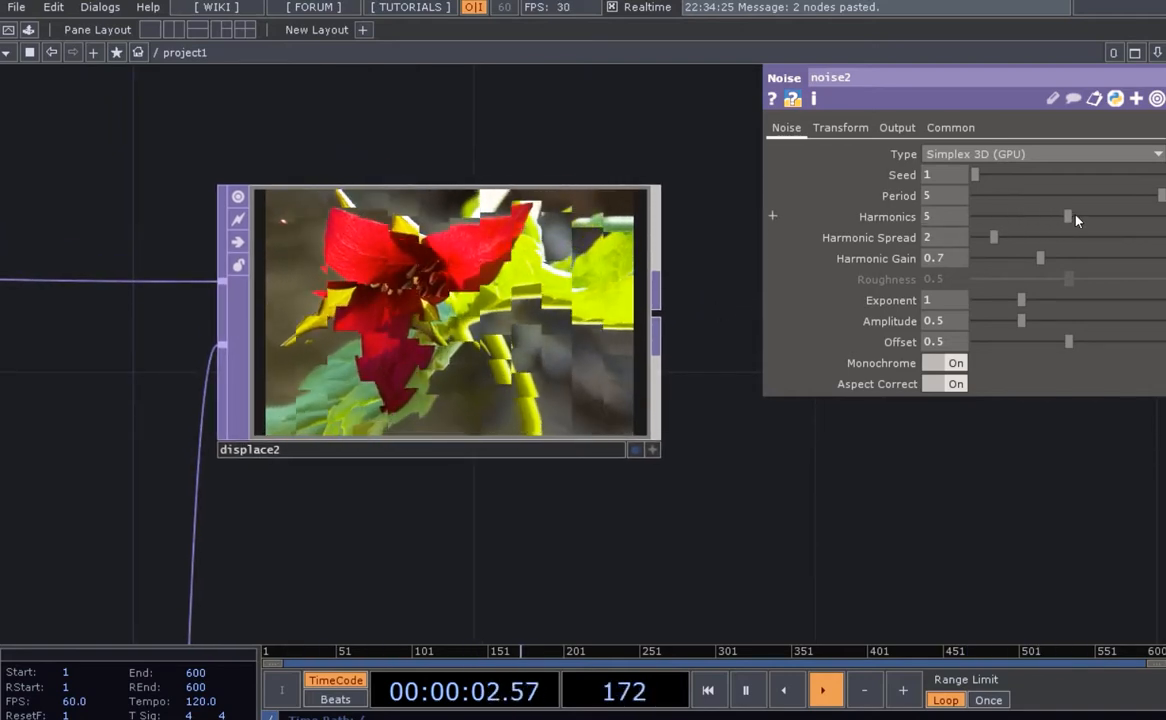
{"action": "left_click_drag", "start_coordinate": [995, 240], "coordinate": [1042, 238]}
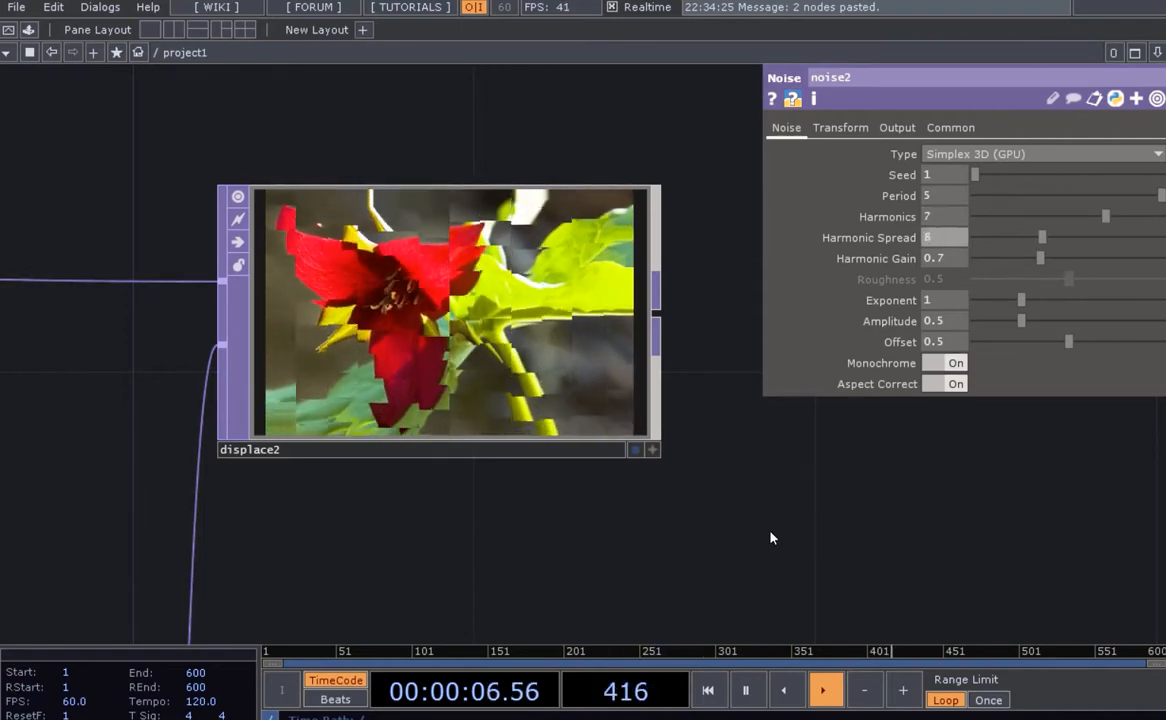
- Undo the Harmonic Spread, Harmonics and Period changes on noise2
{"action": "key", "text": "ctrl+z"}
{"action": "key", "text": "ctrl+z"}
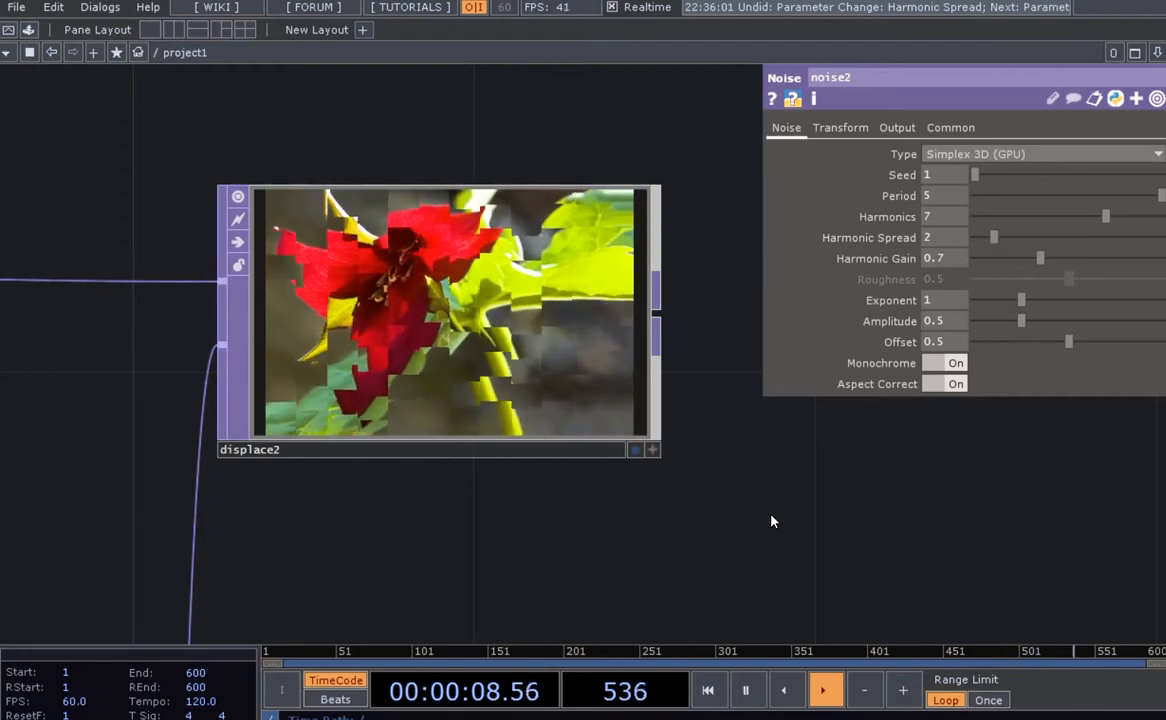
{"action": "key", "text": "ctrl+z"}
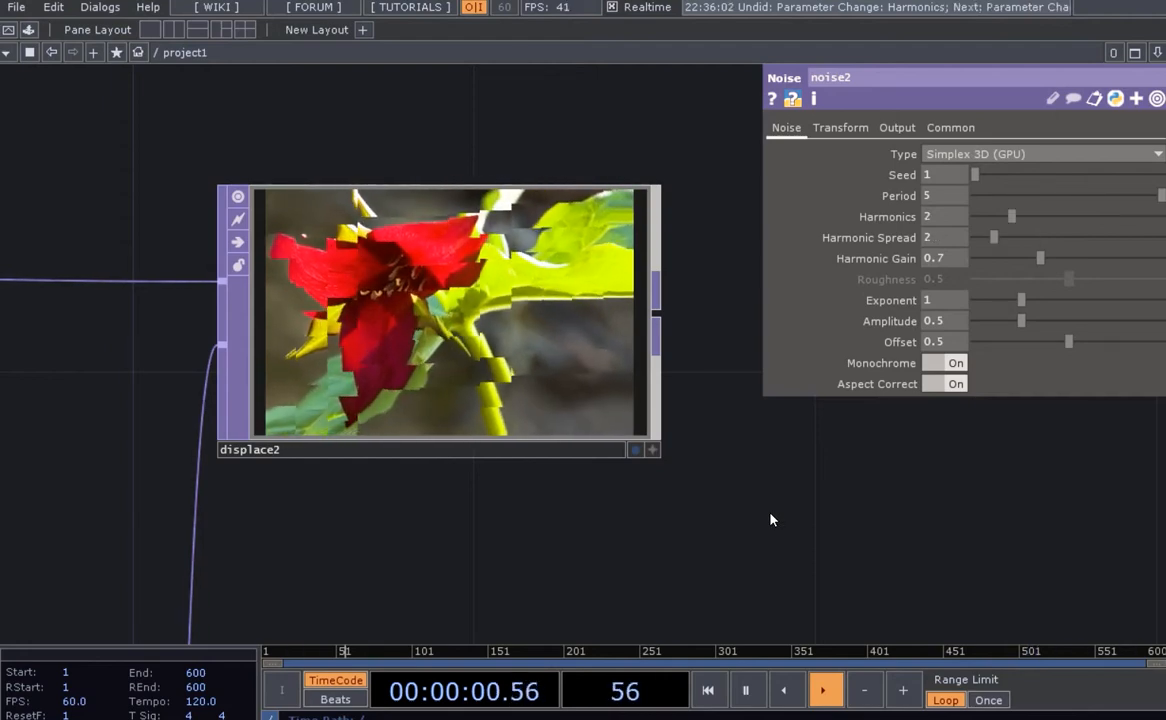
{"action": "key", "text": "ctrl+z"}
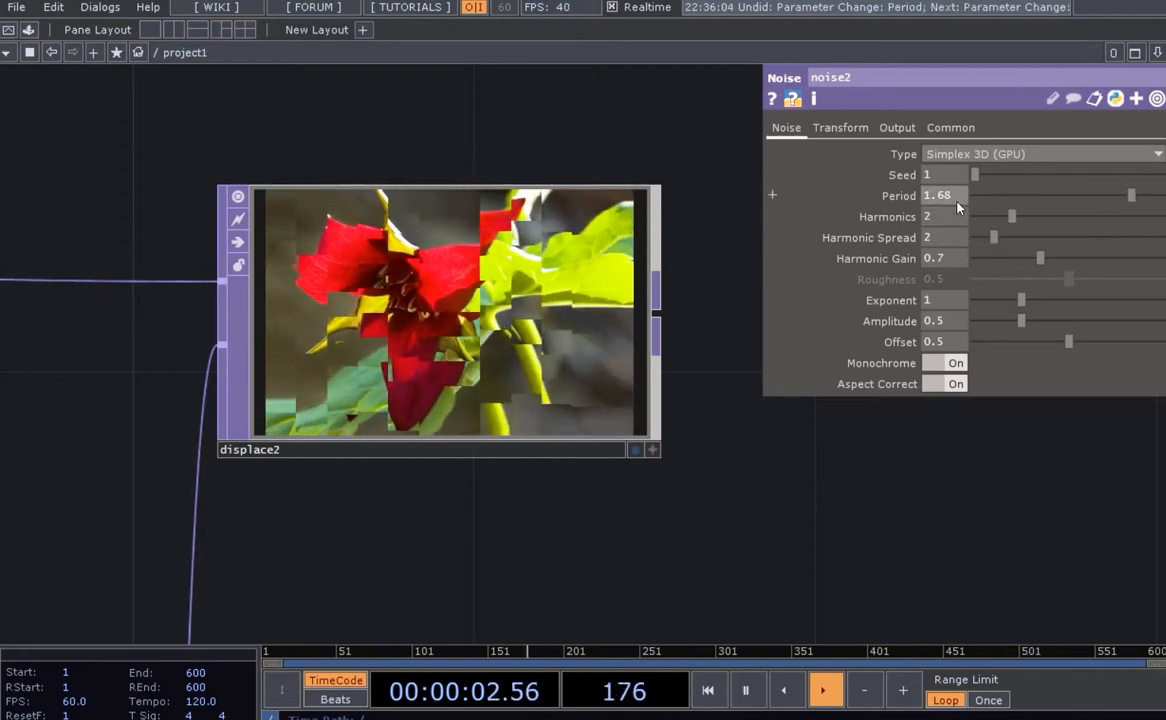
{"action": "key", "text": "ctrl+z"}
- Inspect displace2's glitched image and move noise2 farther away from displace2 to tidy the wiring
{"action": "scroll", "coordinate": [690, 470], "scroll_direction": "down", "scroll_amount": 2}
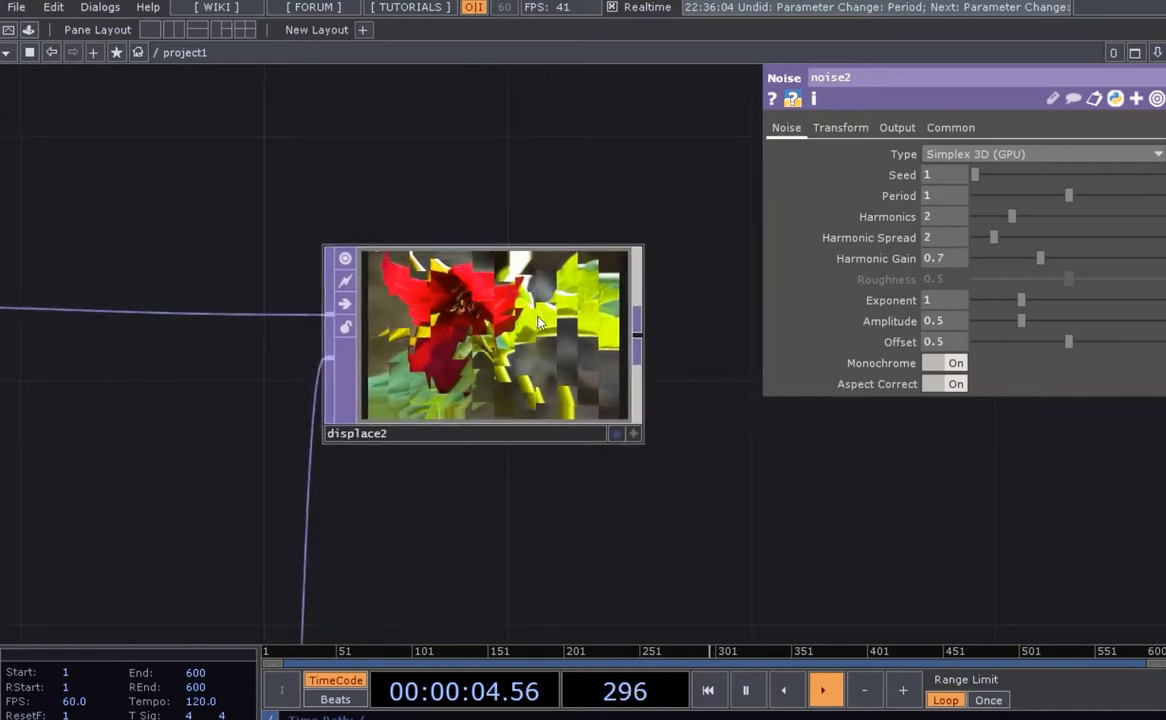
{"action": "scroll", "coordinate": [538, 322], "scroll_direction": "up", "scroll_amount": 2}
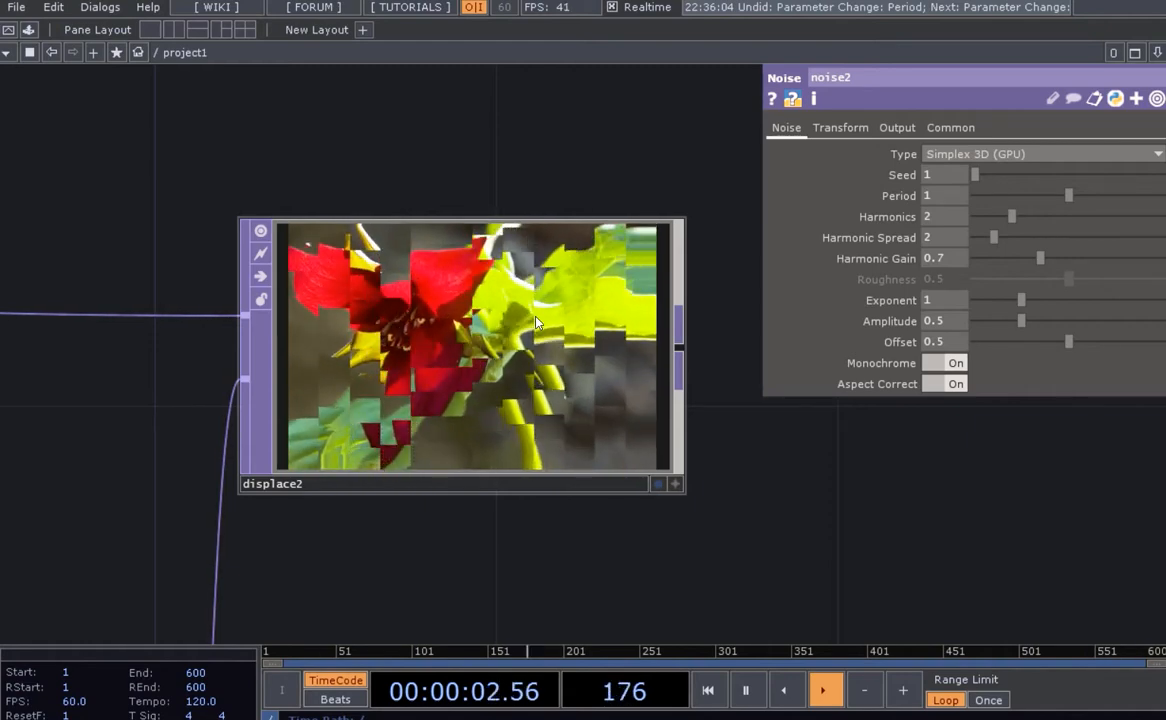
{"action": "scroll", "coordinate": [537, 322], "scroll_direction": "down", "scroll_amount": 6}
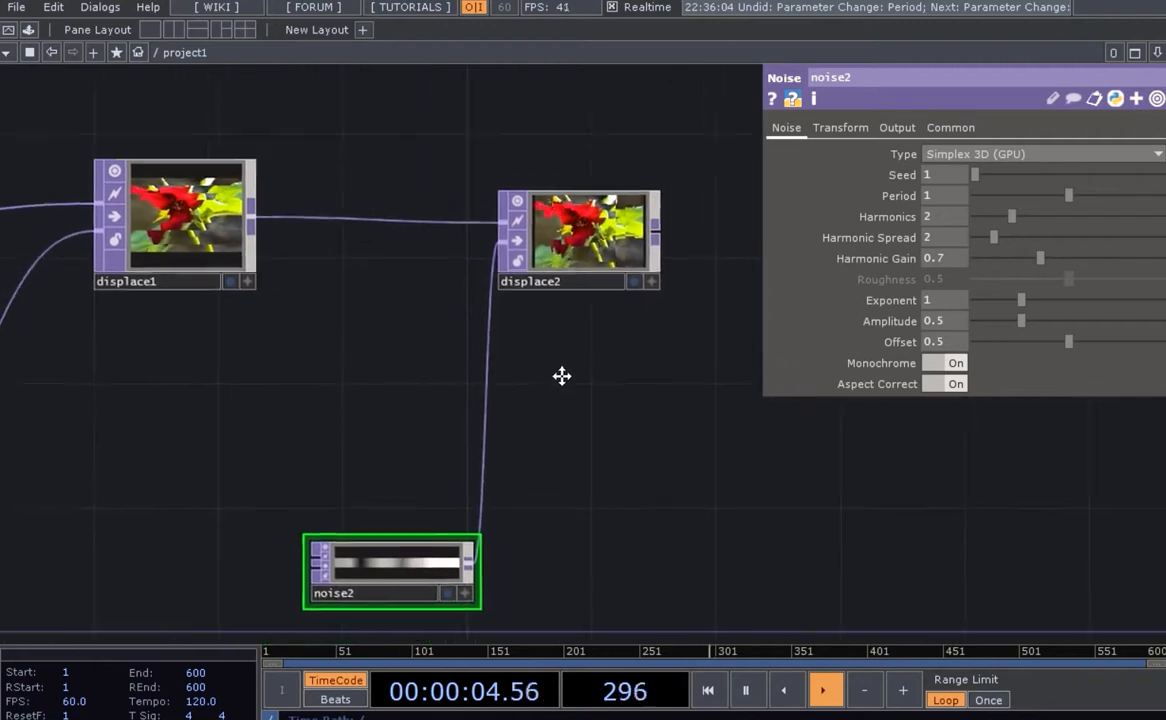
{"action": "left_click_drag", "start_coordinate": [562, 376], "coordinate": [577, 352]}
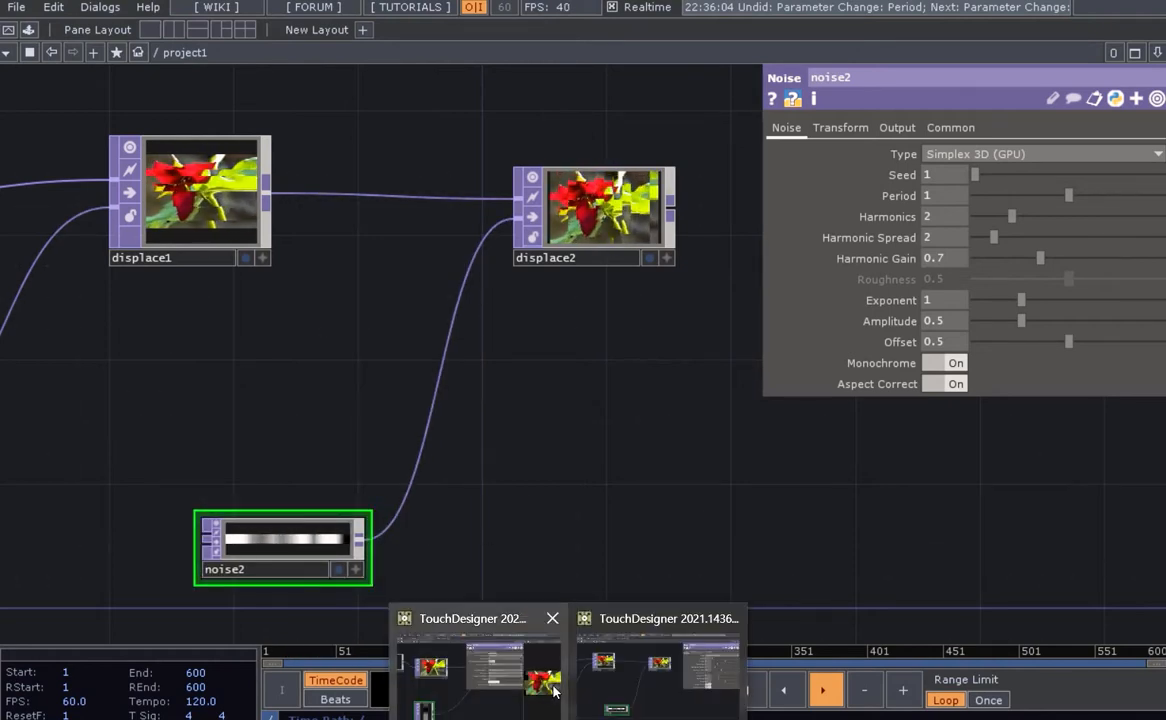
- Switch to the finished TouchDesigner project and copy its Audio File In node together with audiodevout1
{"action": "mouse_move", "coordinate": [655, 694]}
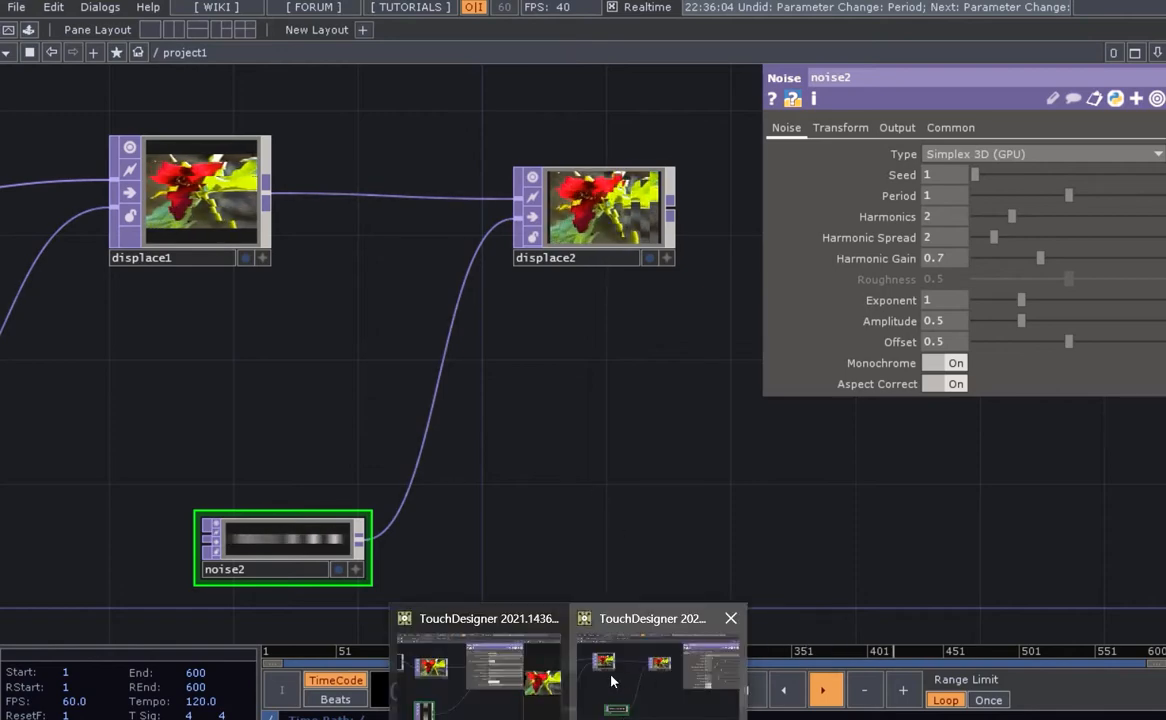
{"action": "left_click", "coordinate": [612, 681]}
{"action": "scroll", "coordinate": [535, 566], "scroll_direction": "down", "scroll_amount": 5}
{"action": "left_click_drag", "start_coordinate": [547, 559], "coordinate": [582, 475]}
{"action": "left_click_drag", "start_coordinate": [371, 504], "coordinate": [367, 395]}
{"action": "scroll", "coordinate": [325, 628], "scroll_direction": "up", "scroll_amount": 3}
{"action": "left_click", "coordinate": [262, 505]}
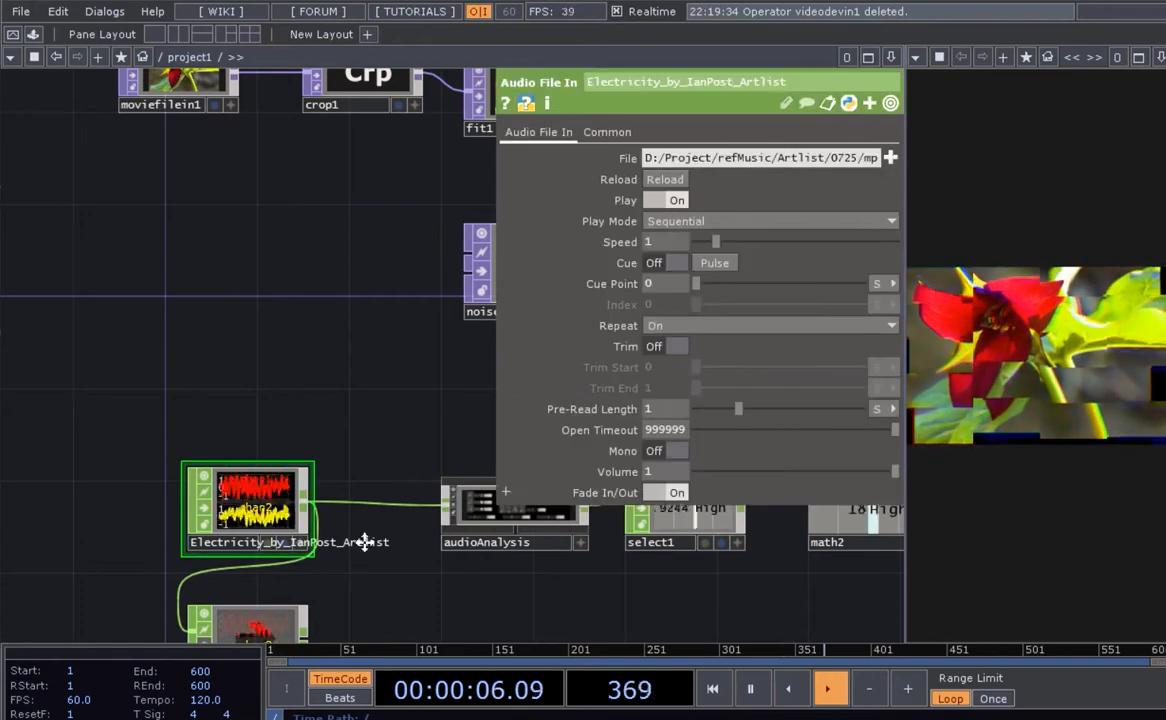
{"action": "left_click_drag", "start_coordinate": [364, 541], "coordinate": [368, 493]}
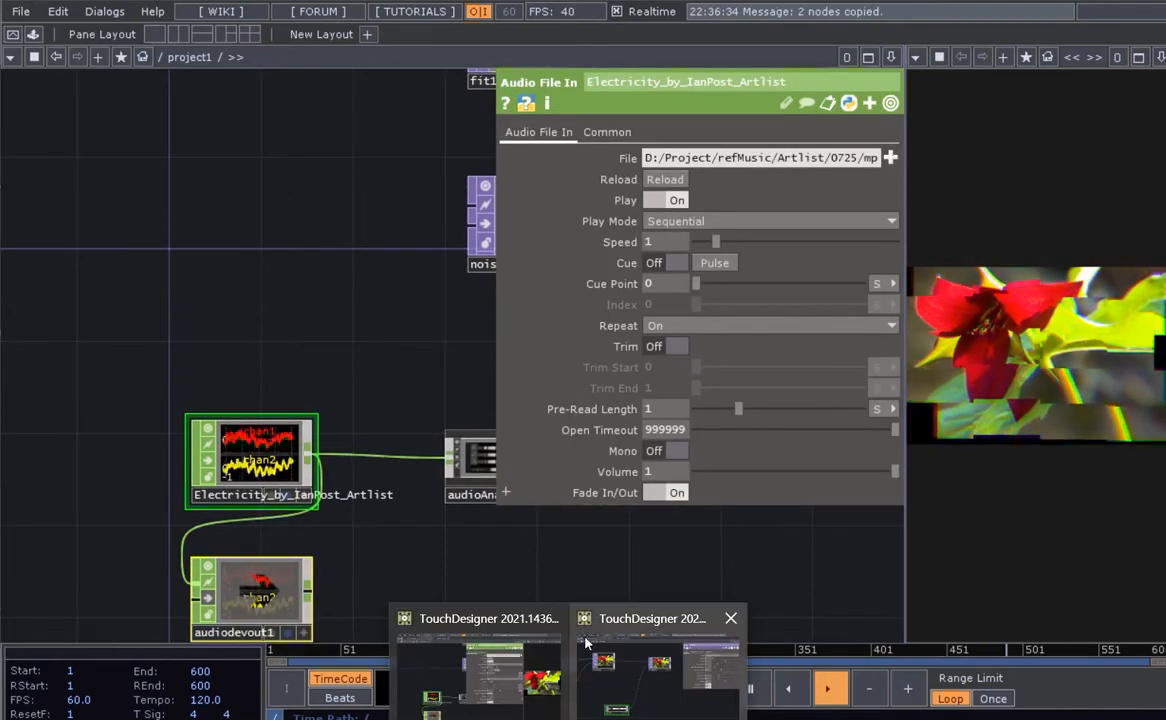
- Return to the rebuilt project, paste the two audio nodes below the displacement network, and start timeline playback
{"action": "left_click", "coordinate": [622, 643]}
{"action": "scroll", "coordinate": [555, 533], "scroll_direction": "down", "scroll_amount": 3}
{"action": "key", "text": "ctrl+v"}
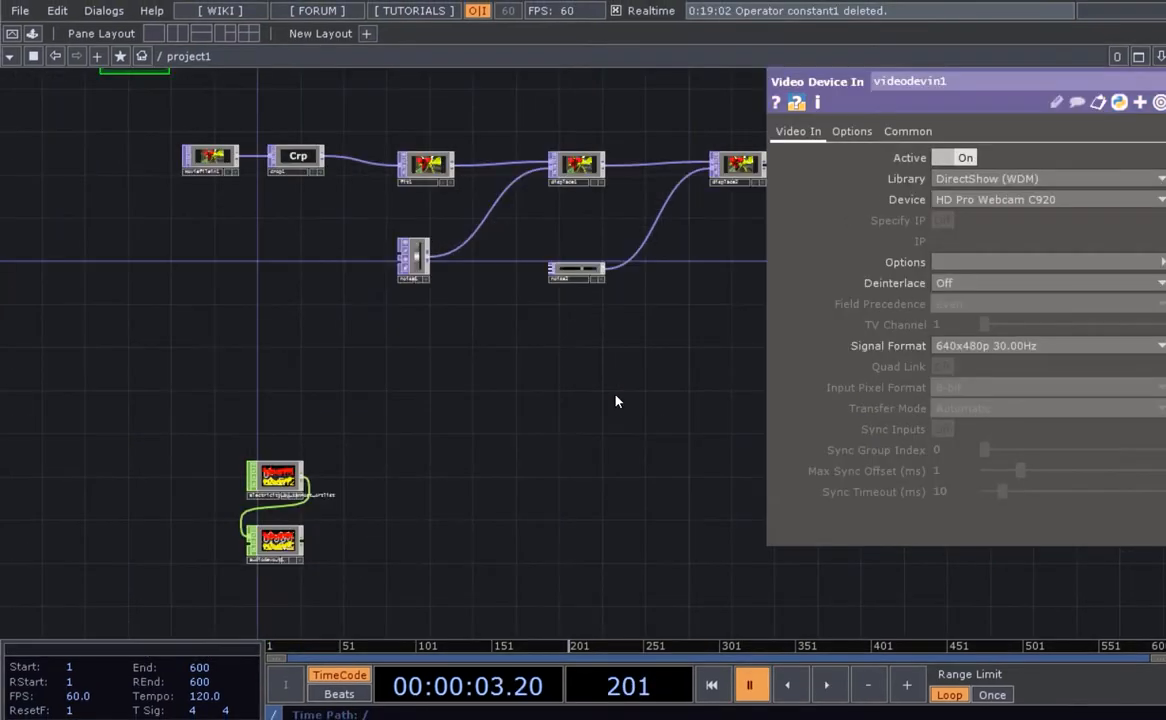
{"action": "key", "text": "space"}
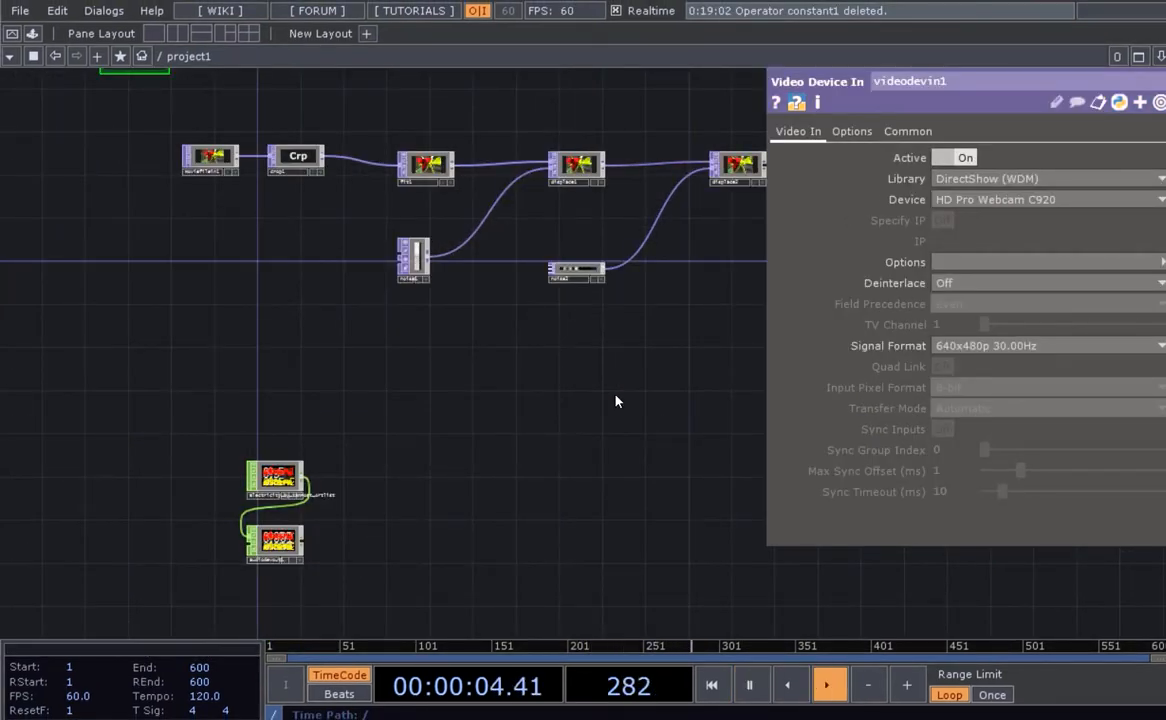
- Add the audioAnalysis component from the Palette tools and place it beside the Audio File In node
{"action": "scroll", "coordinate": [300, 514], "scroll_direction": "up", "scroll_amount": 5}
{"action": "scroll", "coordinate": [420, 453], "scroll_direction": "down", "scroll_amount": 8}
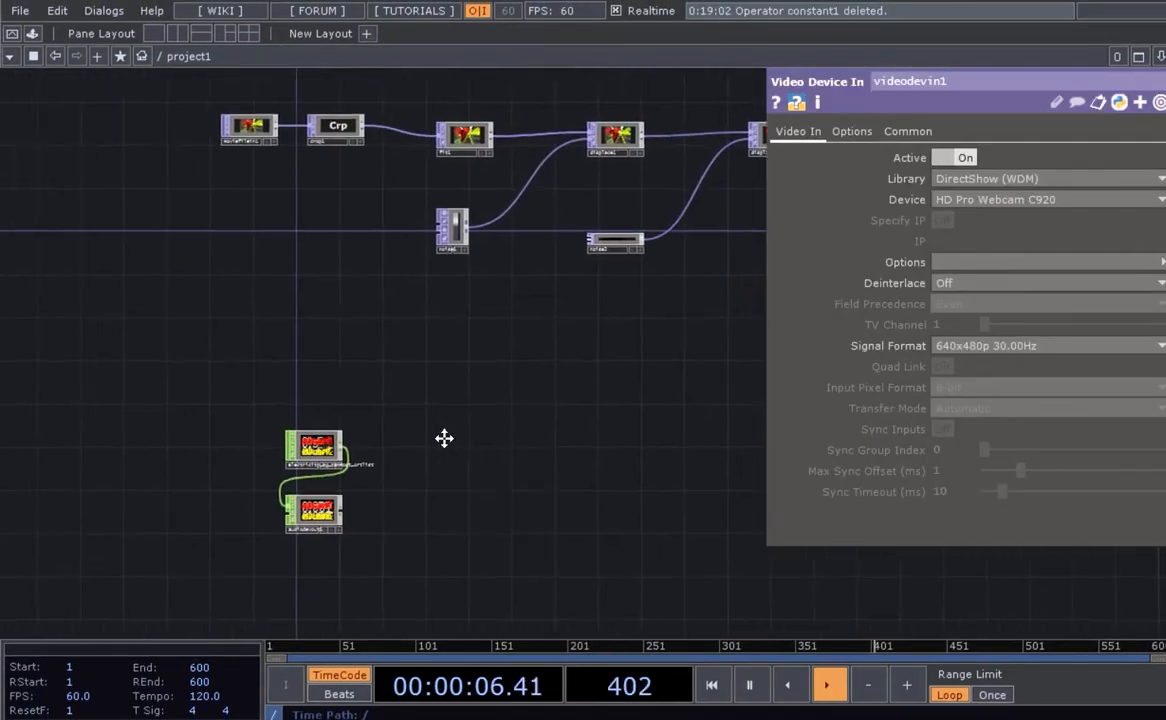
{"action": "scroll", "coordinate": [492, 483], "scroll_direction": "down", "scroll_amount": 3}
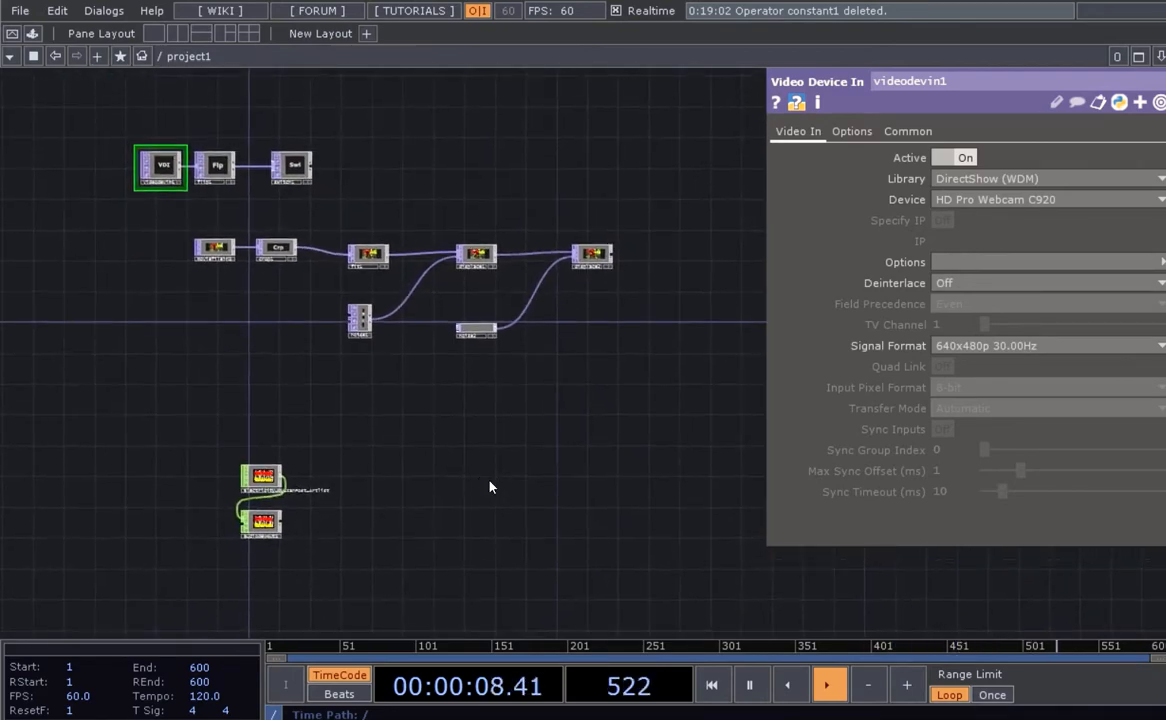
{"action": "left_click_drag", "start_coordinate": [442, 460], "coordinate": [474, 429]}
{"action": "scroll", "coordinate": [341, 488], "scroll_direction": "up", "scroll_amount": 3}
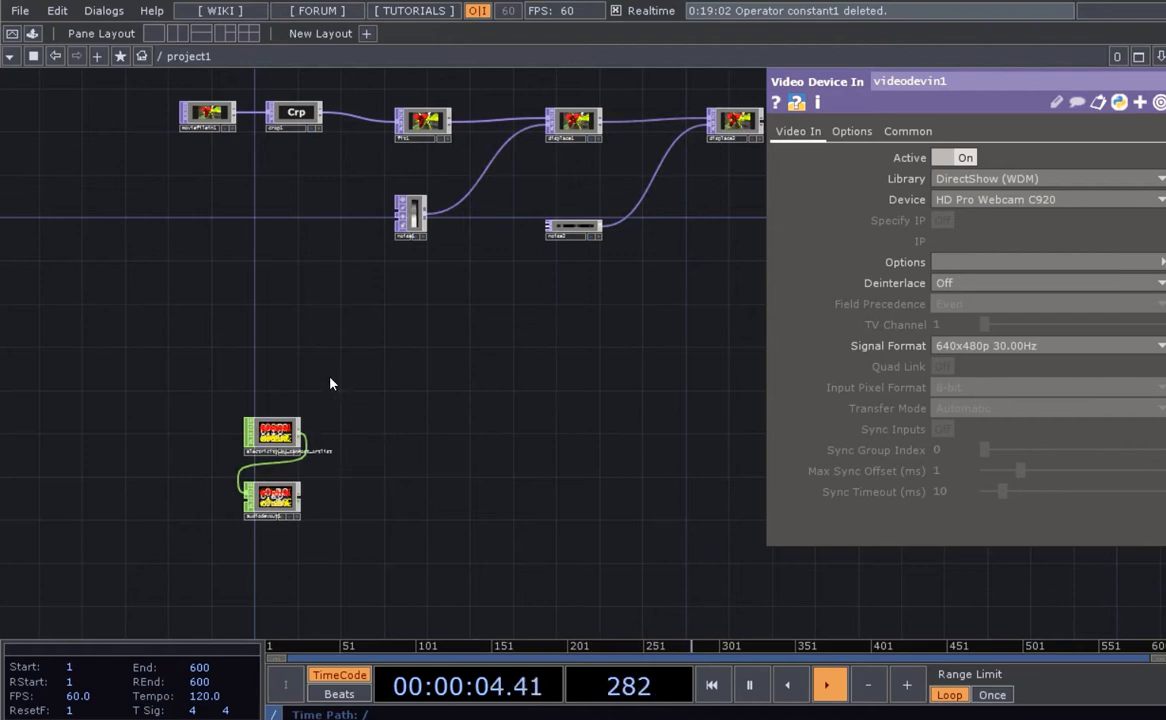
{"action": "left_click", "coordinate": [31, 34]}
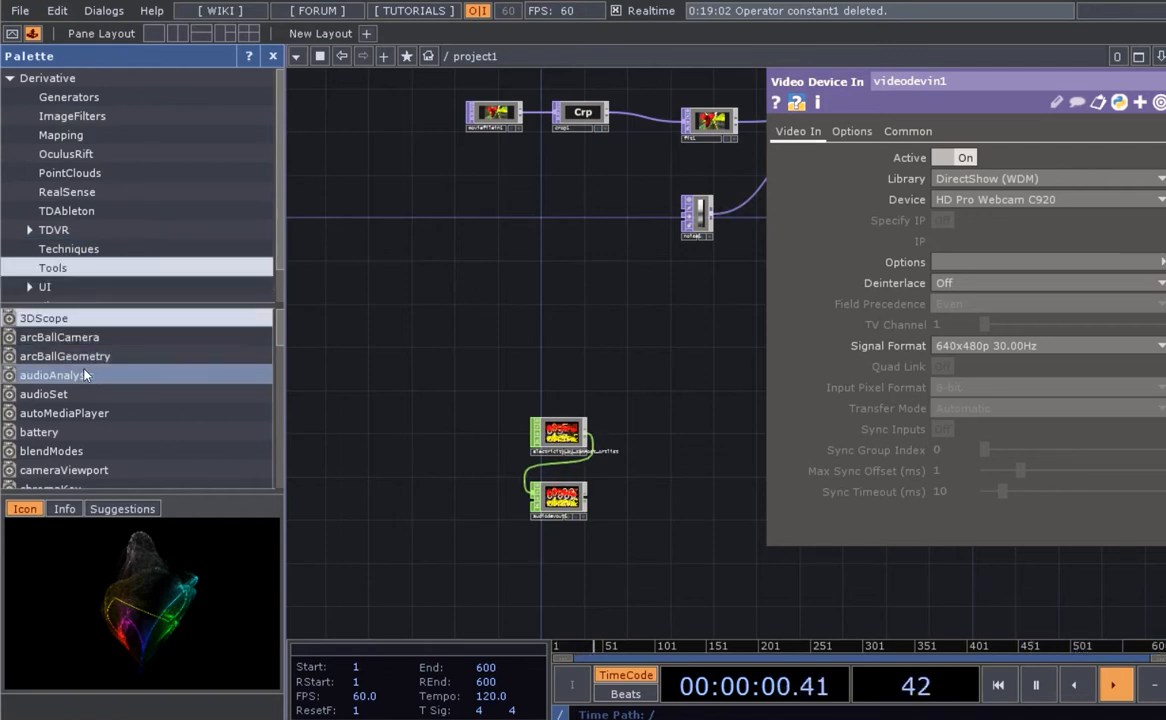
{"action": "left_click_drag", "start_coordinate": [82, 379], "coordinate": [479, 470]}
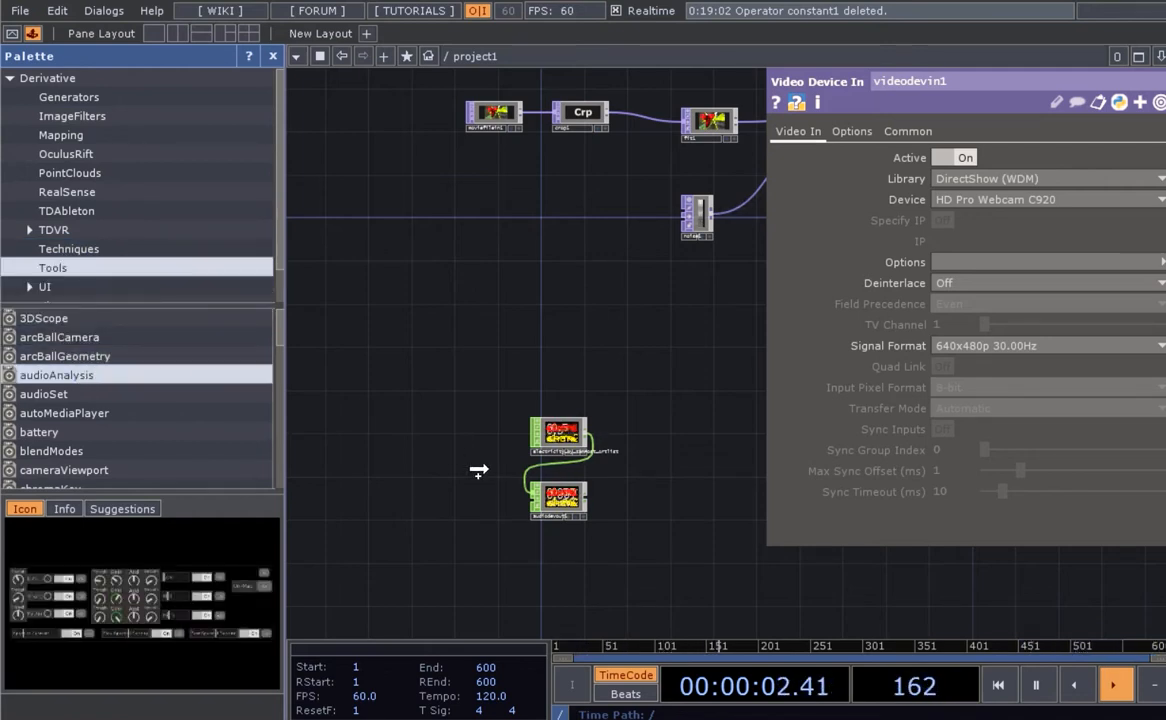
{"action": "left_click_drag", "start_coordinate": [652, 526], "coordinate": [669, 481]}
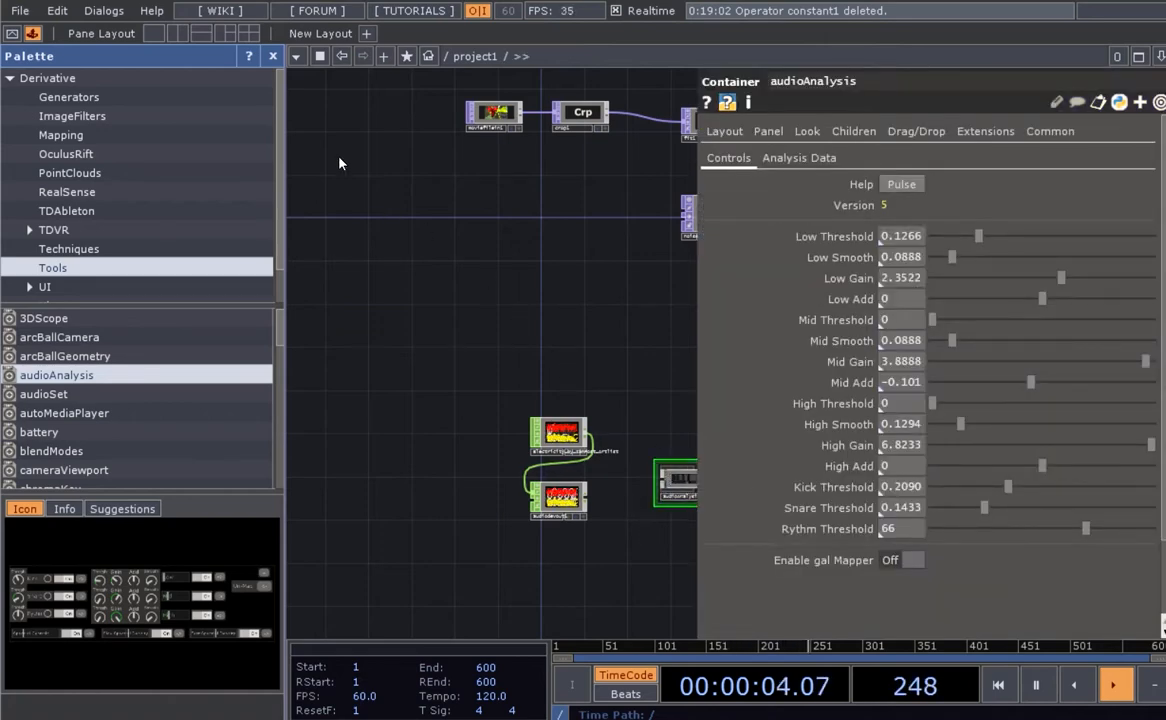
{"action": "left_click", "coordinate": [272, 56]}
- Connect the Audio File In node's output to audioAnalysis's input
{"action": "scroll", "coordinate": [354, 493], "scroll_direction": "up", "scroll_amount": 3}
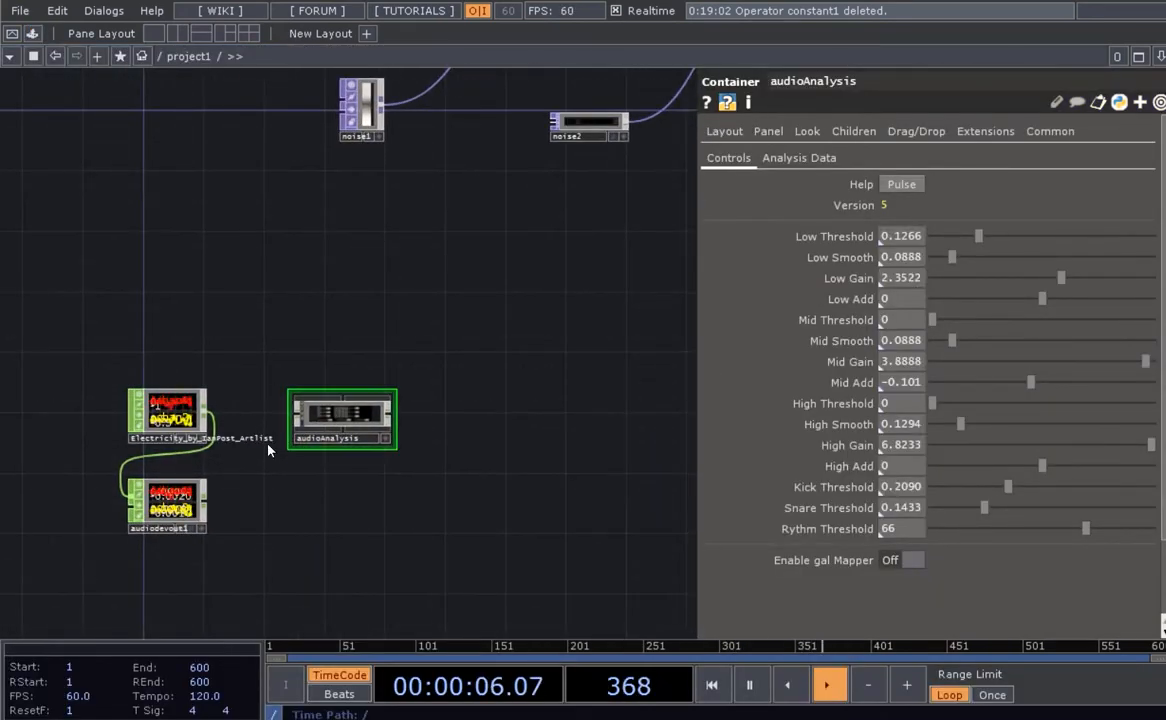
{"action": "scroll", "coordinate": [268, 451], "scroll_direction": "up", "scroll_amount": 3}
{"action": "scroll", "coordinate": [487, 500], "scroll_direction": "up", "scroll_amount": 4}
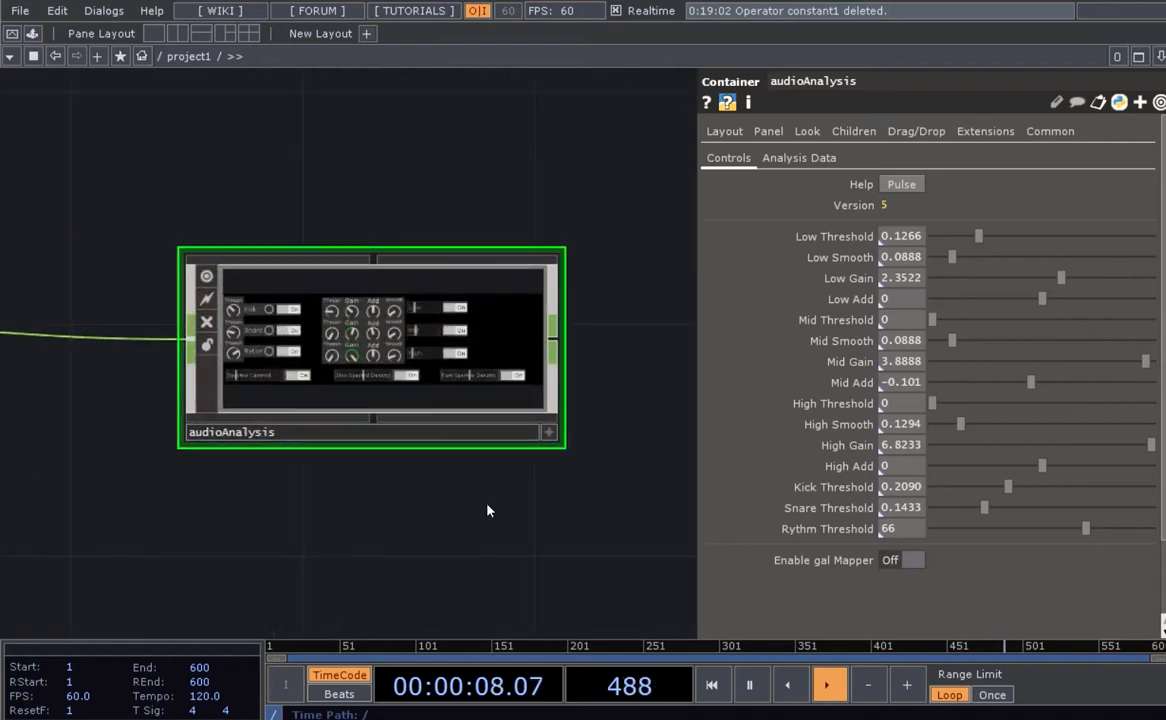
- Add a Select CHOP beside audioAnalysis and connect audioAnalysis's output to its input
{"action": "scroll", "coordinate": [458, 490], "scroll_direction": "down", "scroll_amount": 2}
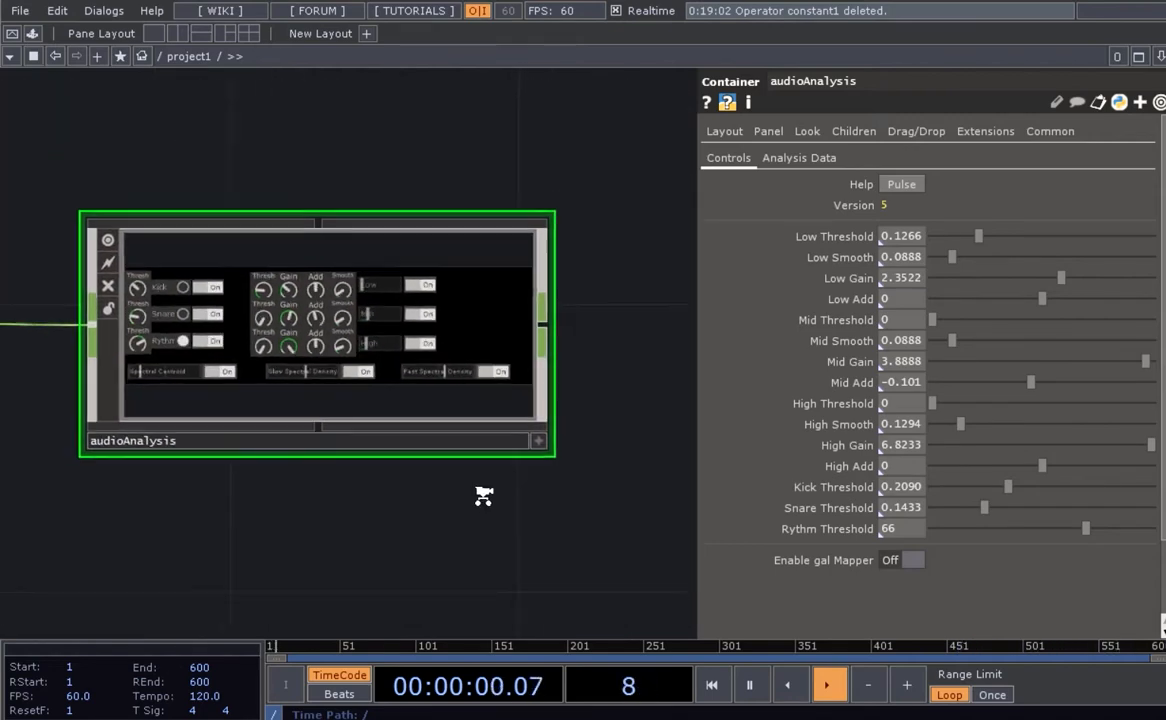
{"action": "left_click_drag", "start_coordinate": [484, 496], "coordinate": [311, 438]}
{"action": "key", "text": "Tab"}
{"action": "left_click", "coordinate": [314, 181]}
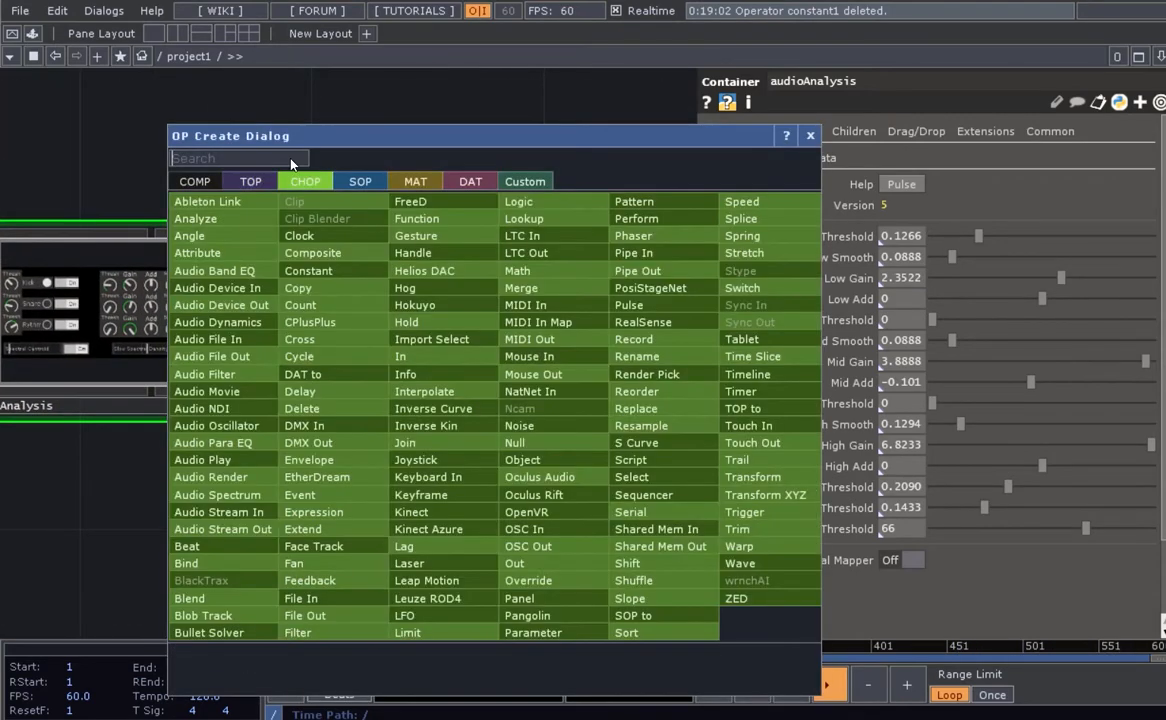
{"action": "type", "text": "select"}
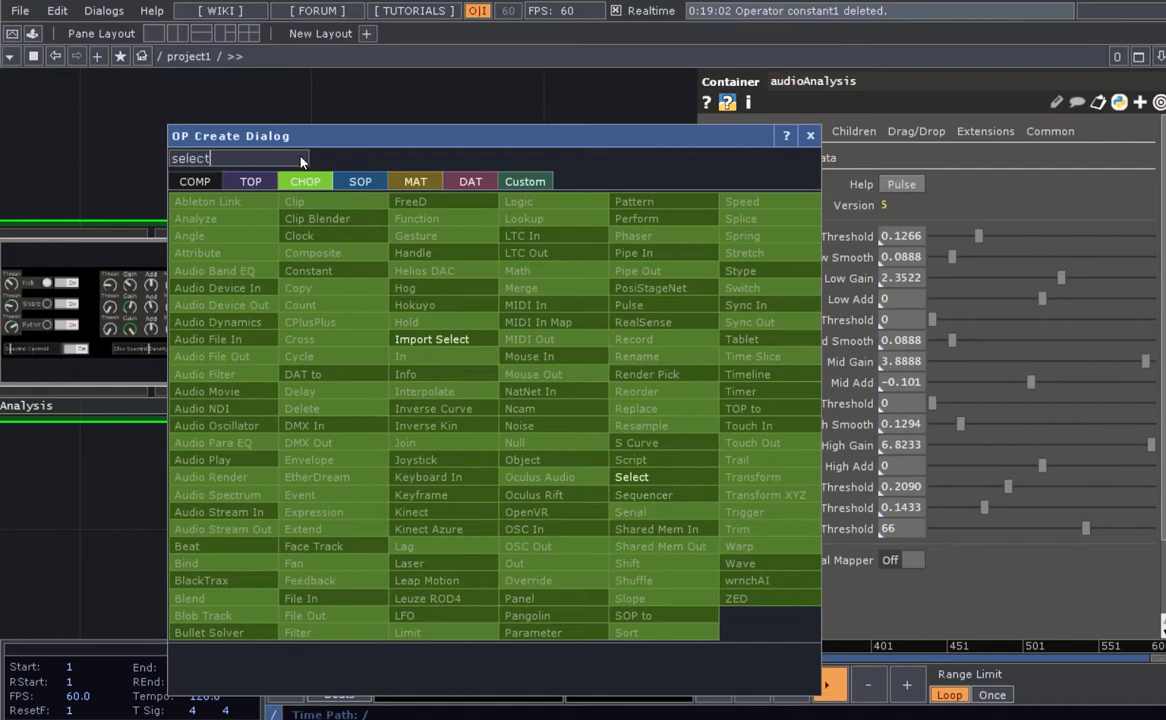
{"action": "left_click", "coordinate": [631, 477]}
{"action": "left_click", "coordinate": [496, 322]}
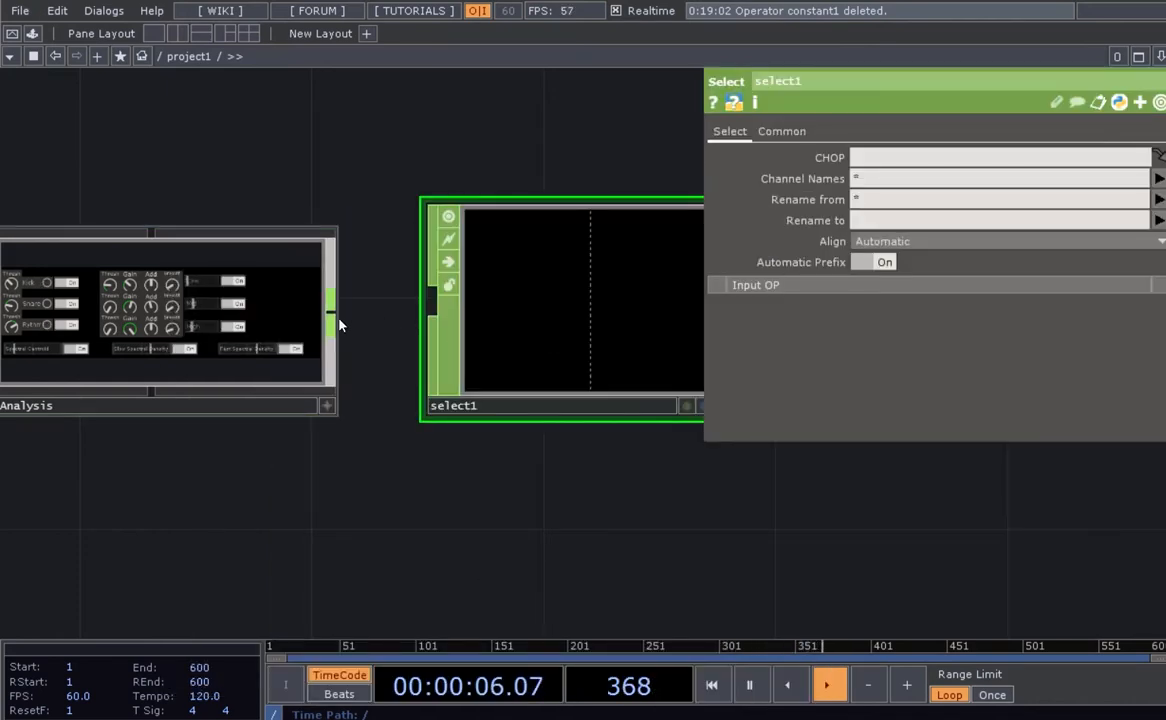
{"action": "scroll", "coordinate": [520, 360], "scroll_direction": "up", "scroll_amount": 2}
{"action": "left_click_drag", "start_coordinate": [580, 483], "coordinate": [611, 537]}
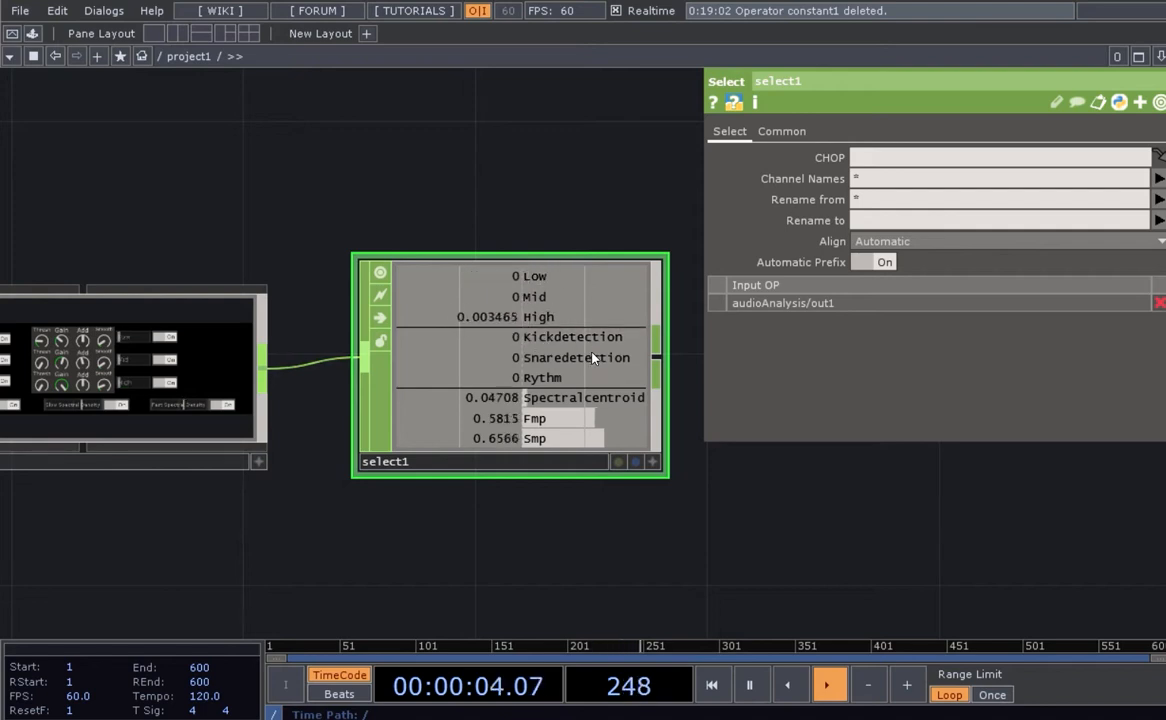
- Set select1's Channel Names to High
{"action": "left_click", "coordinate": [1159, 179]}
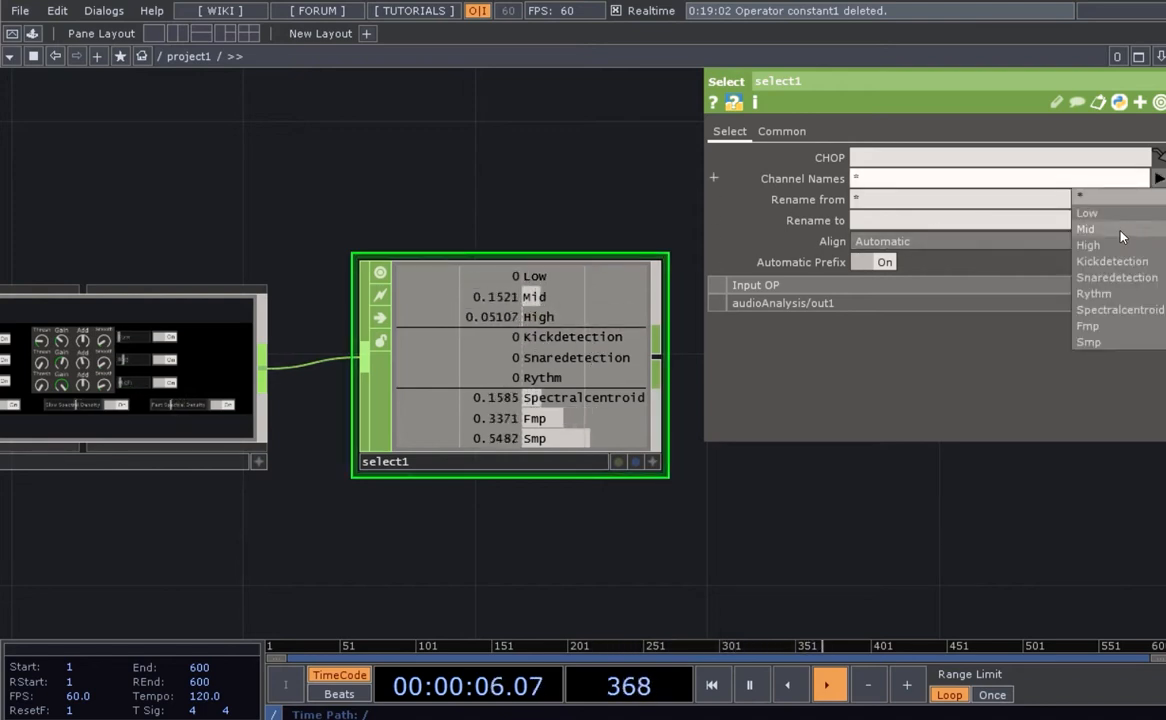
{"action": "scroll", "coordinate": [680, 488], "scroll_direction": "down", "scroll_amount": 2}
{"action": "left_click_drag", "start_coordinate": [690, 499], "coordinate": [526, 474]}
{"action": "scroll", "coordinate": [526, 474], "scroll_direction": "down", "scroll_amount": 2}
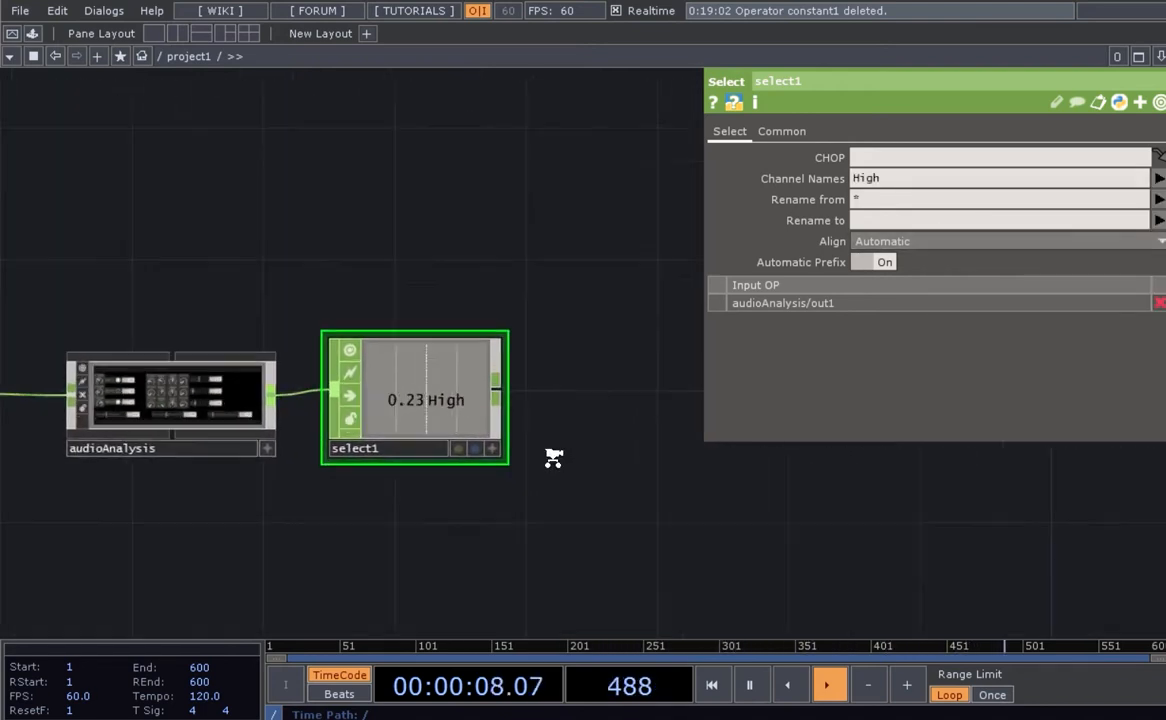
{"action": "scroll", "coordinate": [554, 455], "scroll_direction": "up", "scroll_amount": 2}
- Select the four audio nodes together and move the group closer to the displacement network
{"action": "scroll", "coordinate": [396, 390], "scroll_direction": "down", "scroll_amount": 5}
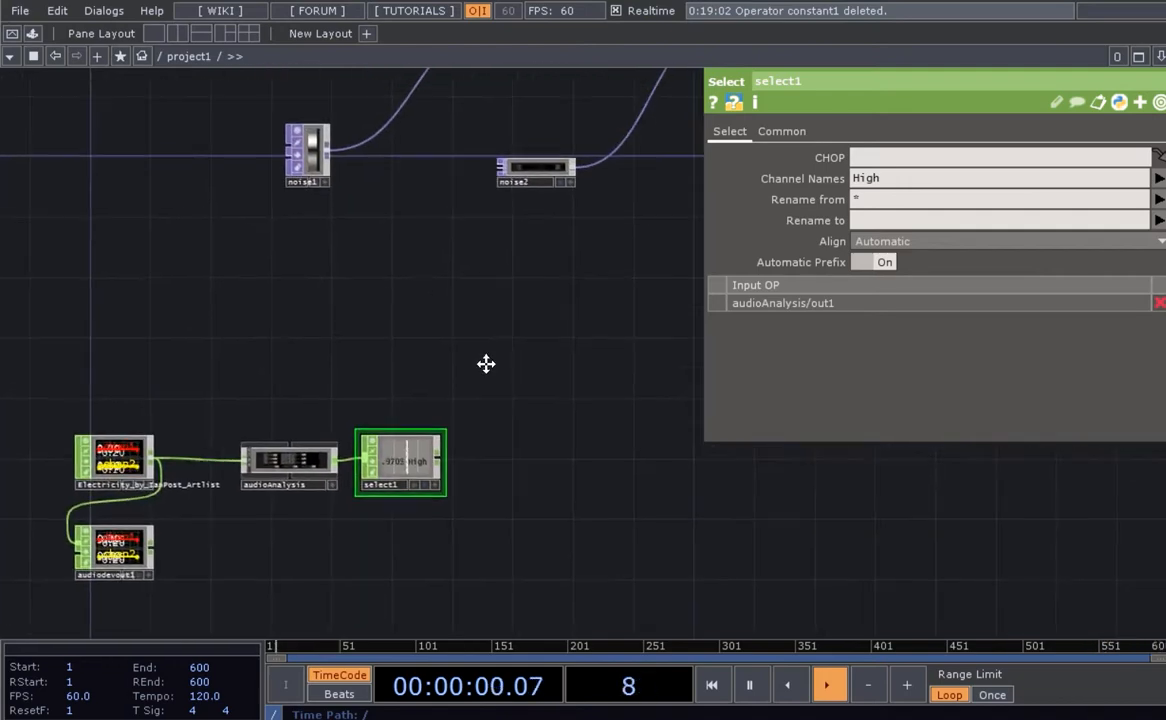
{"action": "left_click_drag", "start_coordinate": [503, 508], "coordinate": [556, 458]}
{"action": "right_click_drag", "start_coordinate": [477, 559], "coordinate": [222, 469]}
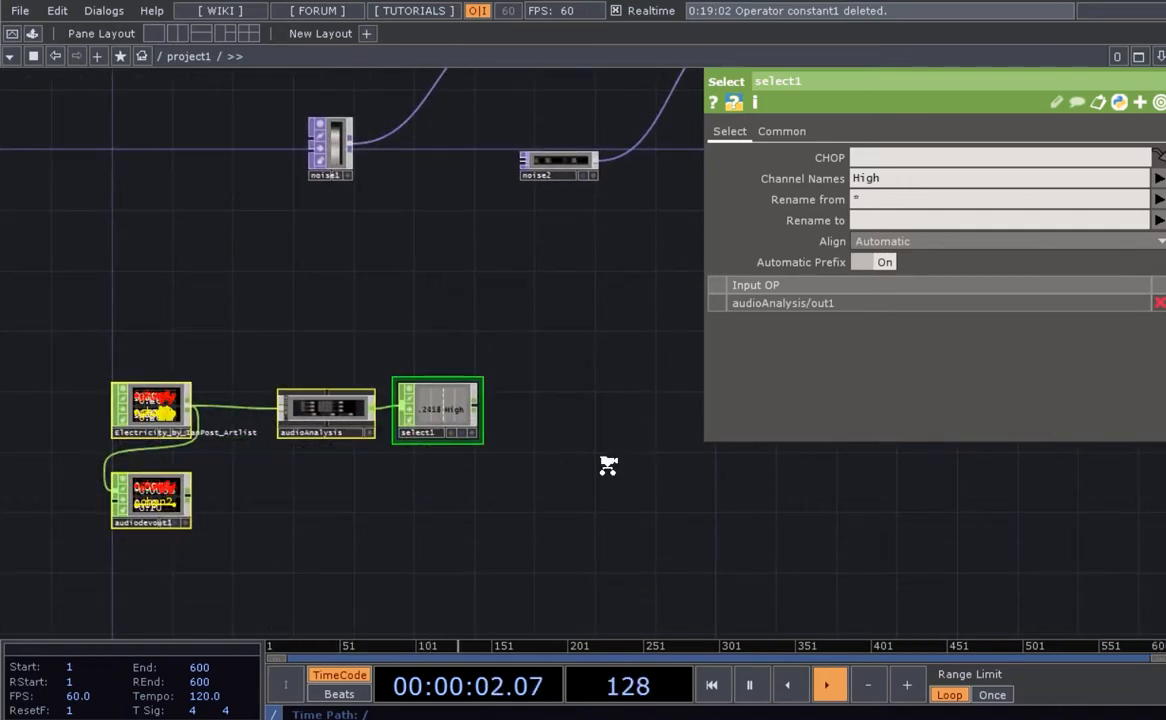
{"action": "scroll", "coordinate": [416, 510], "scroll_direction": "down", "scroll_amount": 3}
- Turn on displace2's display so its output serves as the network background
{"action": "scroll", "coordinate": [474, 307], "scroll_direction": "up", "scroll_amount": 6}
{"action": "scroll", "coordinate": [521, 340], "scroll_direction": "up", "scroll_amount": 1}
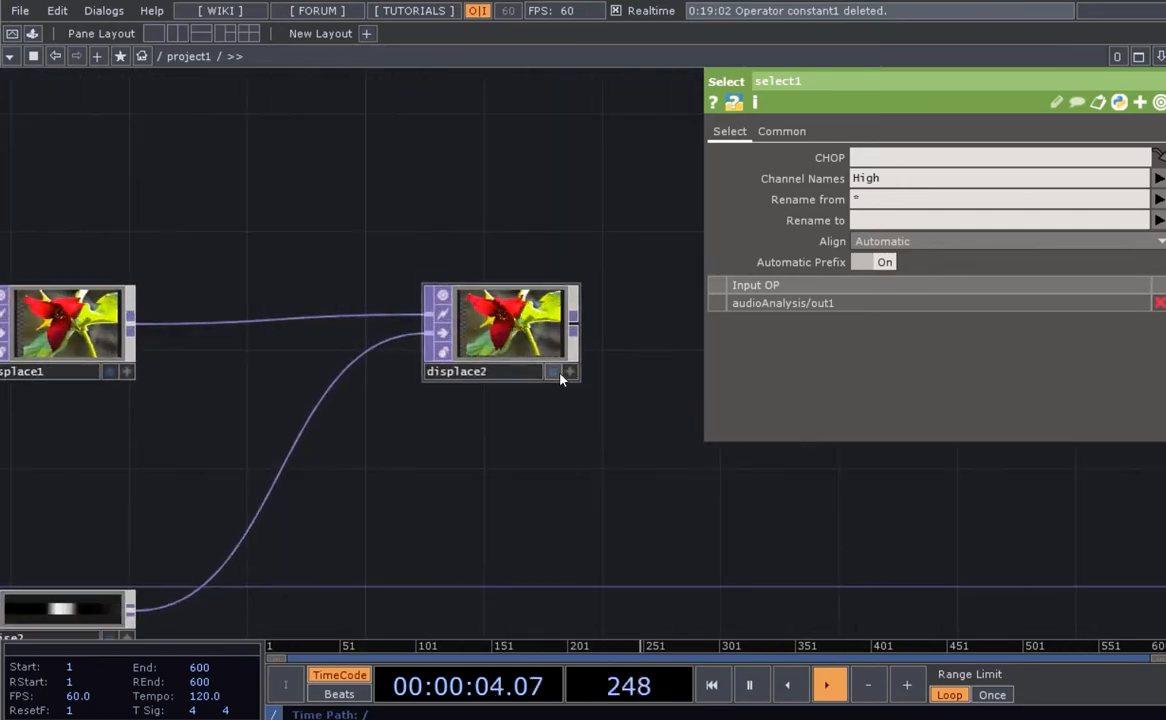
{"action": "right_click", "coordinate": [549, 264]}
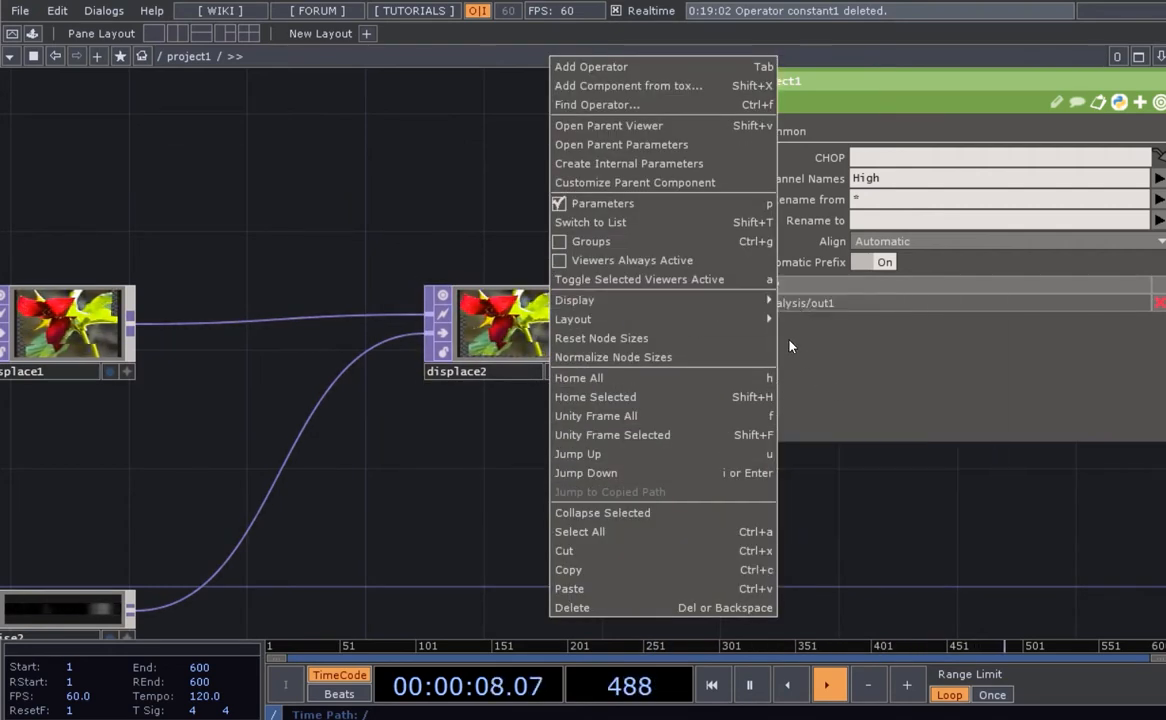
{"action": "mouse_move", "coordinate": [720, 300]}
{"action": "left_click", "coordinate": [790, 438]}
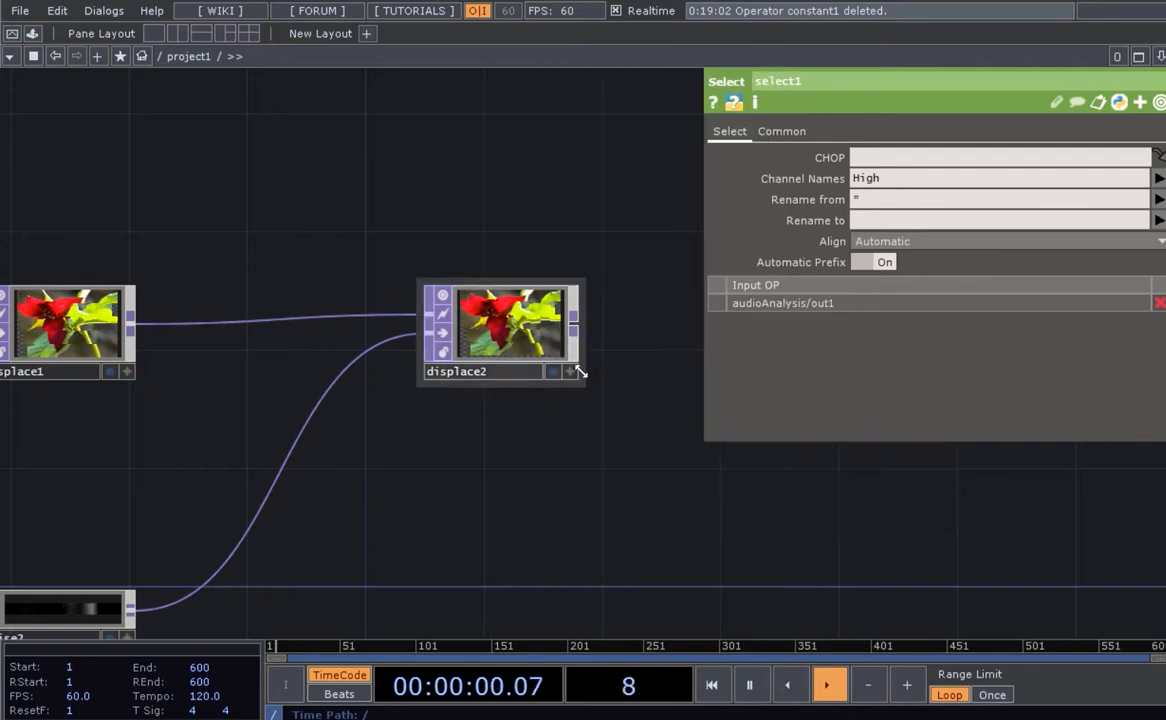
{"action": "scroll", "coordinate": [598, 499], "scroll_direction": "down", "scroll_amount": 2}
{"action": "left_click_drag", "start_coordinate": [572, 509], "coordinate": [645, 466]}
- Set the Extend mode of both displace1 and displace2 to Hold
{"action": "left_click", "coordinate": [372, 348]}
{"action": "left_click", "coordinate": [942, 304]}
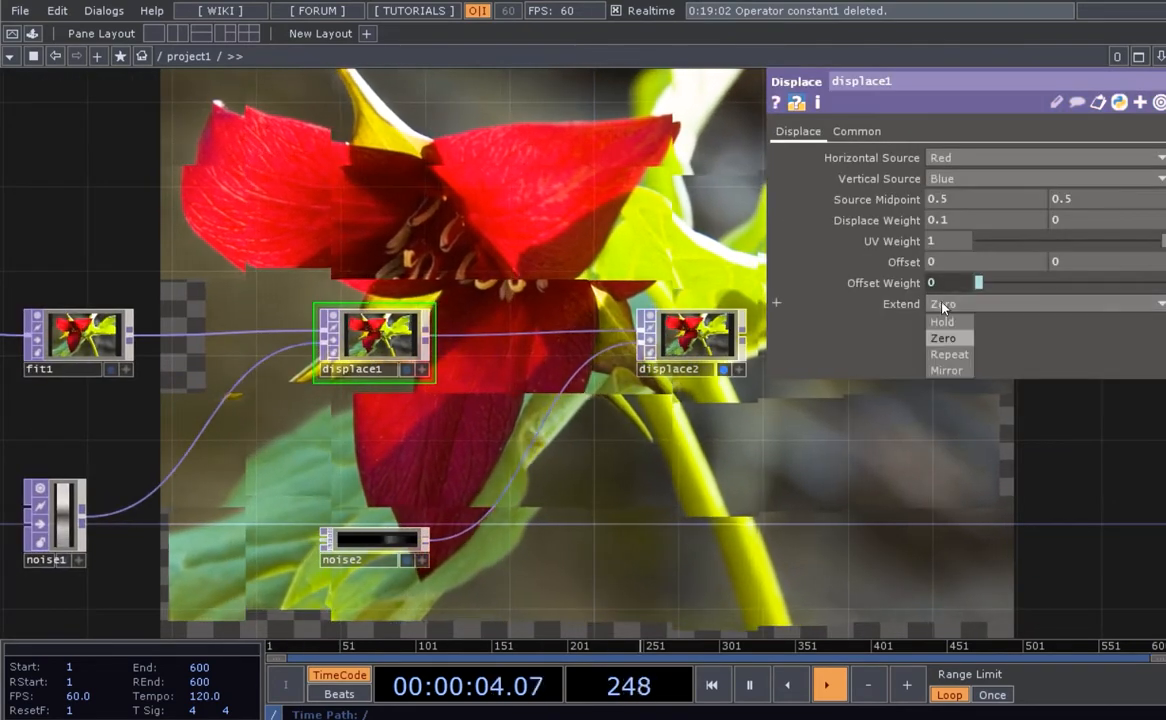
{"action": "left_click", "coordinate": [934, 323]}
{"action": "left_click", "coordinate": [85, 336]}
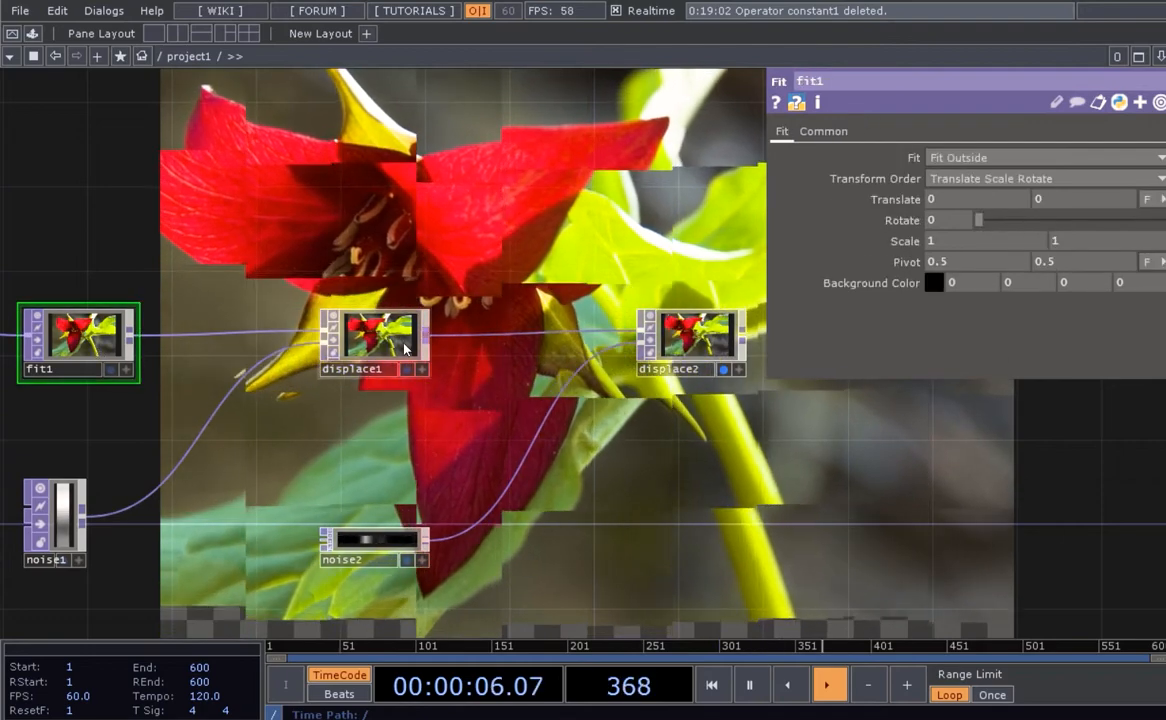
{"action": "left_click_drag", "start_coordinate": [245, 439], "coordinate": [520, 425]}
{"action": "middle_click_drag", "start_coordinate": [343, 410], "coordinate": [390, 448]}
{"action": "left_click_drag", "start_coordinate": [486, 456], "coordinate": [334, 441]}
{"action": "left_click", "coordinate": [633, 336]}
{"action": "left_click", "coordinate": [942, 305]}
{"action": "left_click", "coordinate": [942, 322]}
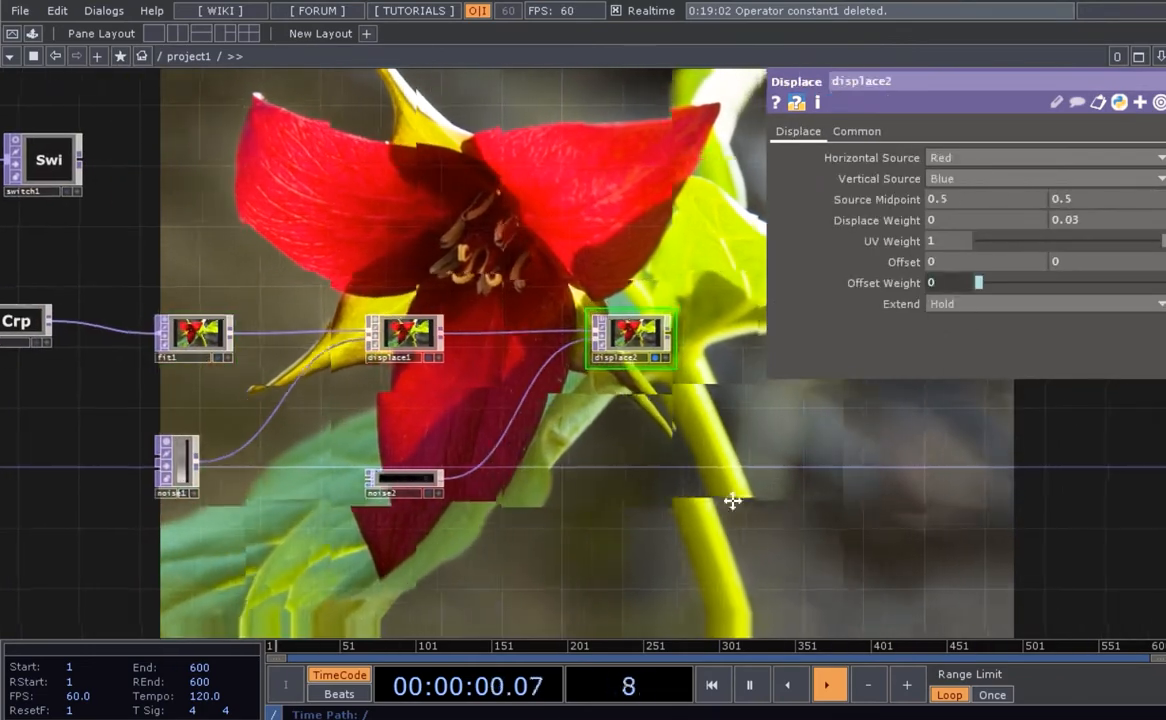
- Set the horizontal resolution of noise2 to 17
{"action": "left_click_drag", "start_coordinate": [734, 499], "coordinate": [652, 478]}
{"action": "scroll", "coordinate": [570, 448], "scroll_direction": "down", "scroll_amount": 3}
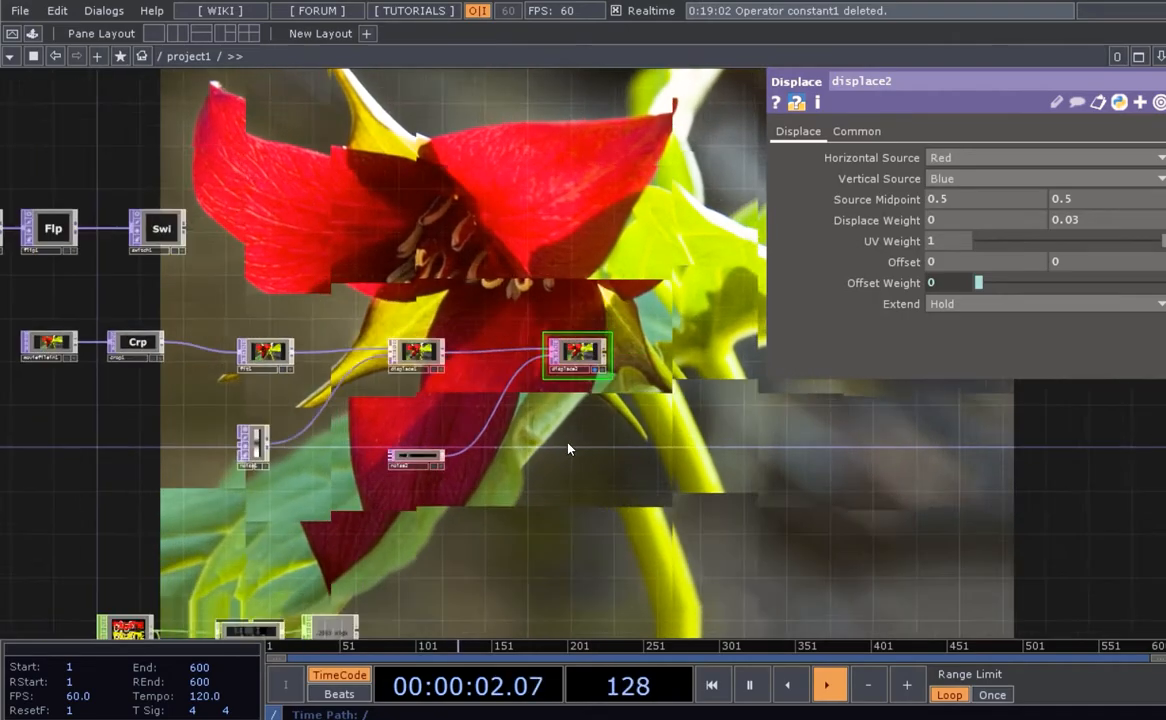
{"action": "scroll", "coordinate": [577, 403], "scroll_direction": "up", "scroll_amount": 2}
{"action": "scroll", "coordinate": [584, 440], "scroll_direction": "down", "scroll_amount": 2}
{"action": "scroll", "coordinate": [584, 440], "scroll_direction": "up", "scroll_amount": 5}
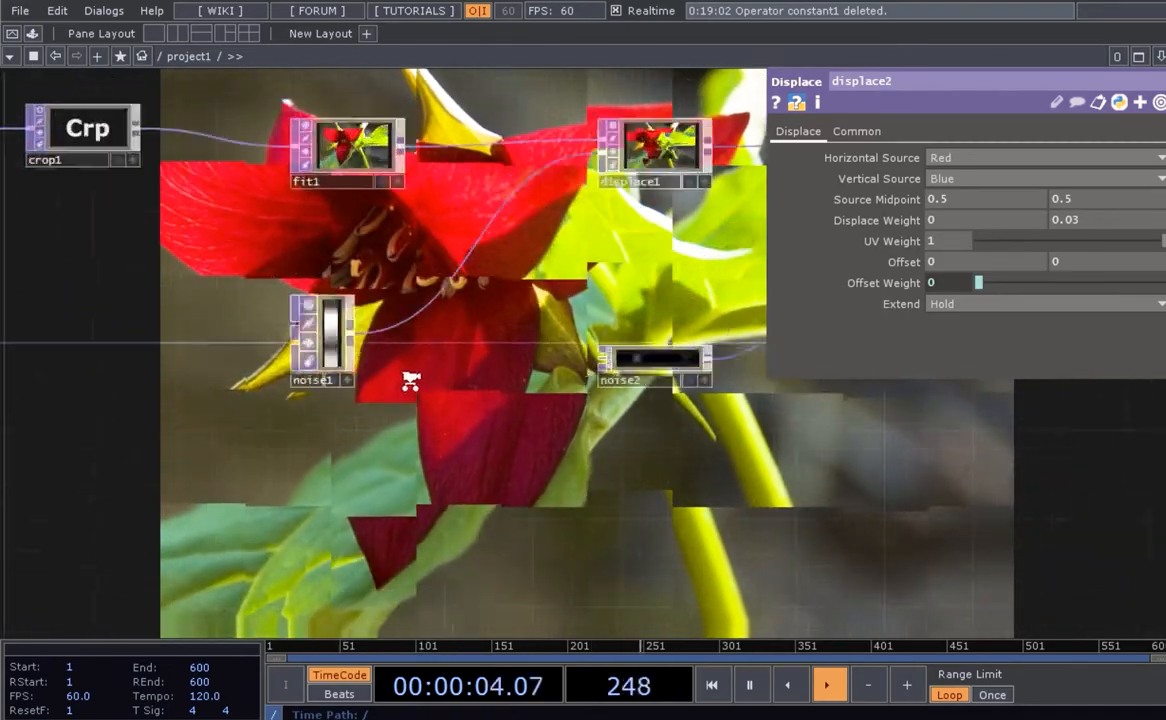
{"action": "left_click", "coordinate": [600, 385]}
{"action": "left_click_drag", "start_coordinate": [663, 463], "coordinate": [516, 497]}
{"action": "middle_click_drag", "start_coordinate": [935, 185], "coordinate": [943, 143]}
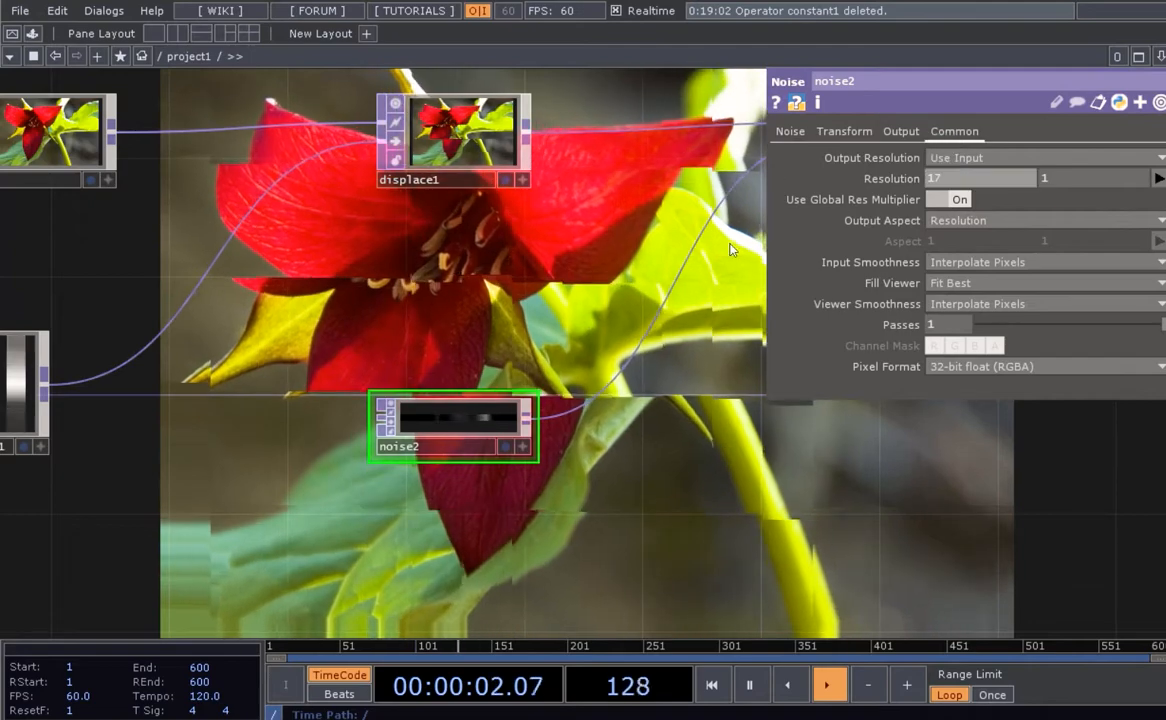
- Add a Math CHOP beside select1 and connect select1's output to its input
{"action": "scroll", "coordinate": [731, 250], "scroll_direction": "down", "scroll_amount": 3}
{"action": "left_click_drag", "start_coordinate": [559, 604], "coordinate": [623, 421]}
{"action": "scroll", "coordinate": [473, 436], "scroll_direction": "up", "scroll_amount": 3}
{"action": "scroll", "coordinate": [473, 436], "scroll_direction": "up", "scroll_amount": 5}
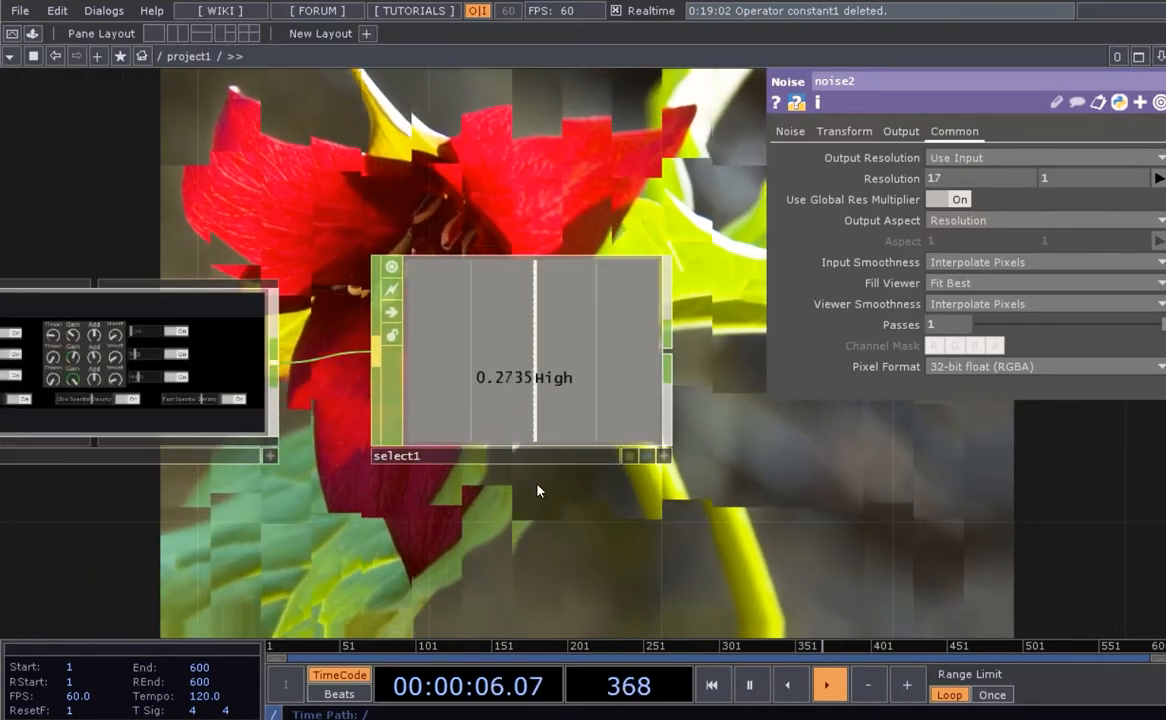
{"action": "scroll", "coordinate": [538, 490], "scroll_direction": "up", "scroll_amount": 3}
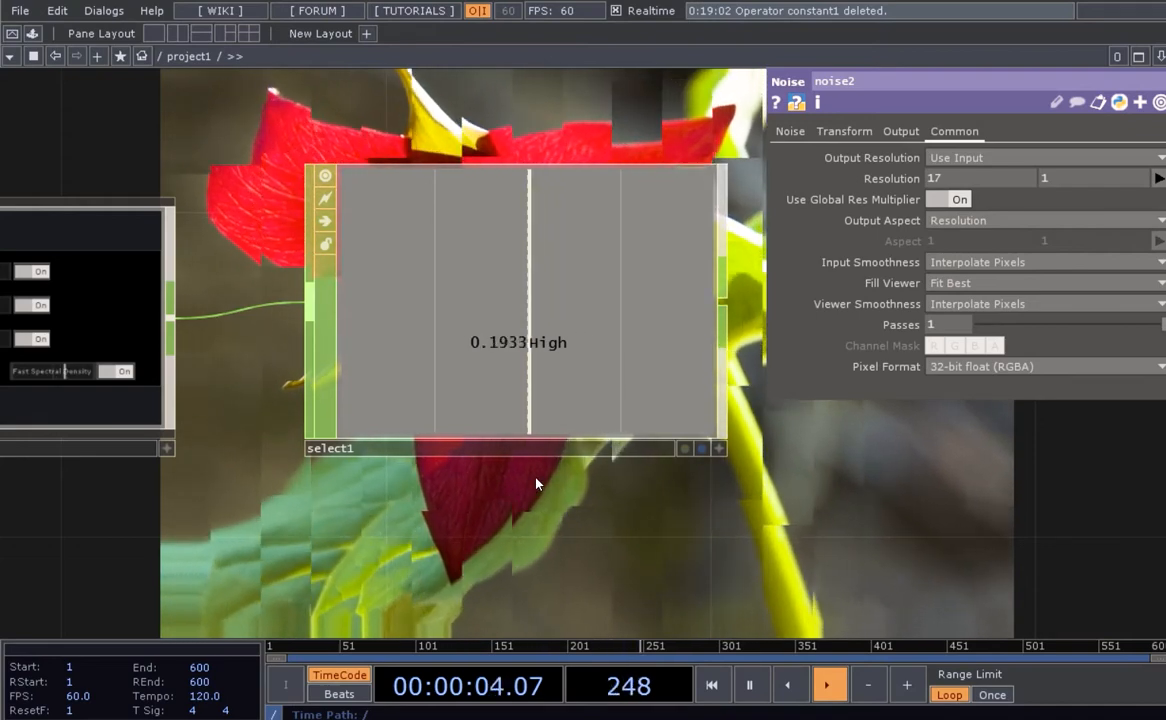
{"action": "scroll", "coordinate": [537, 490], "scroll_direction": "down", "scroll_amount": 5}
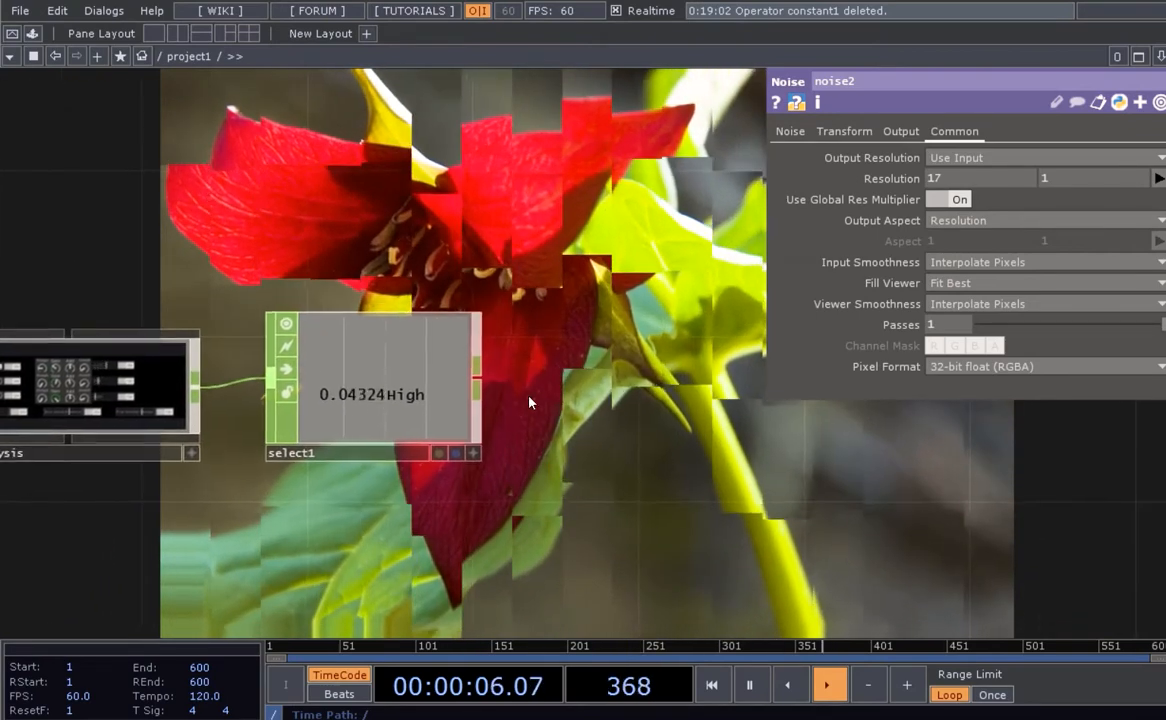
{"action": "key", "text": "Tab"}
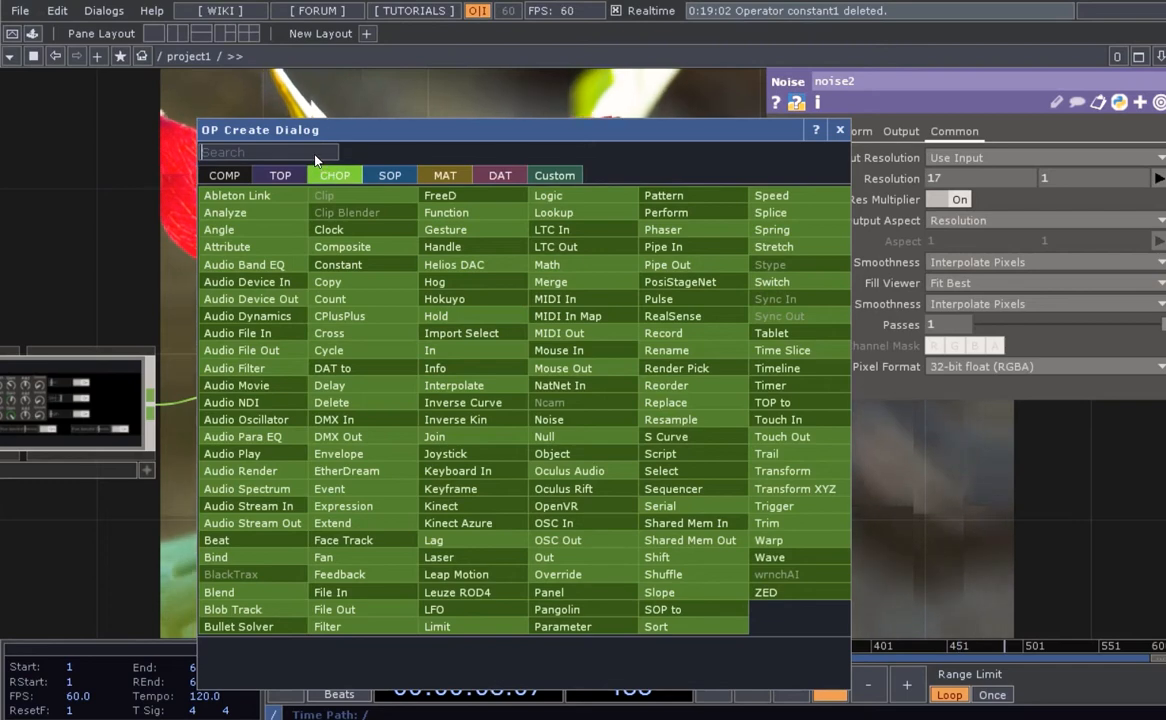
{"action": "type", "text": "math"}
{"action": "key", "text": "Return"}
{"action": "left_click", "coordinate": [617, 391]}
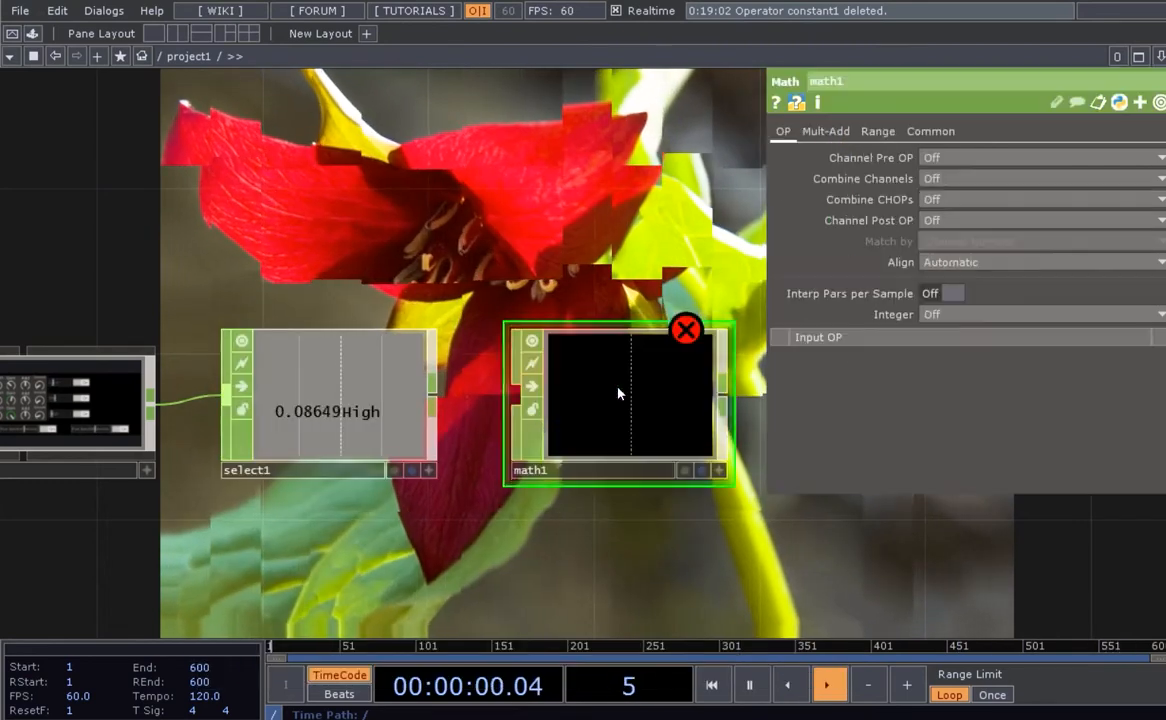
{"action": "left_click", "coordinate": [515, 398]}
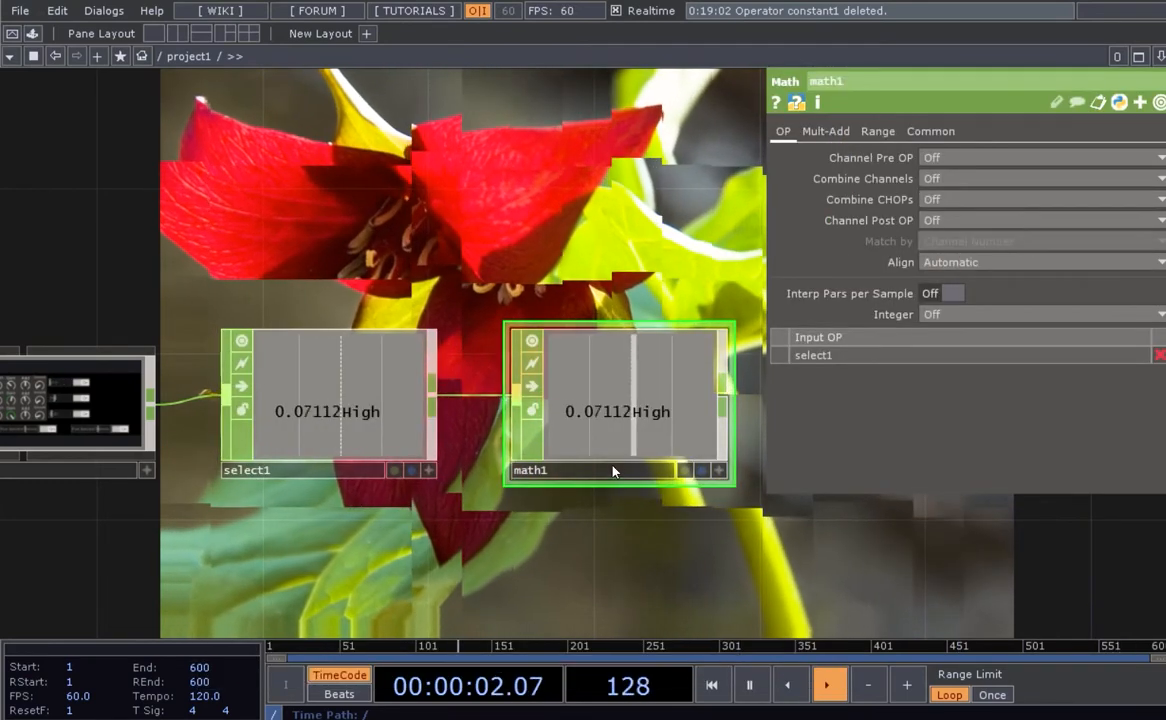
- Set math1's Multiply value to 10
{"action": "left_click", "coordinate": [826, 131]}
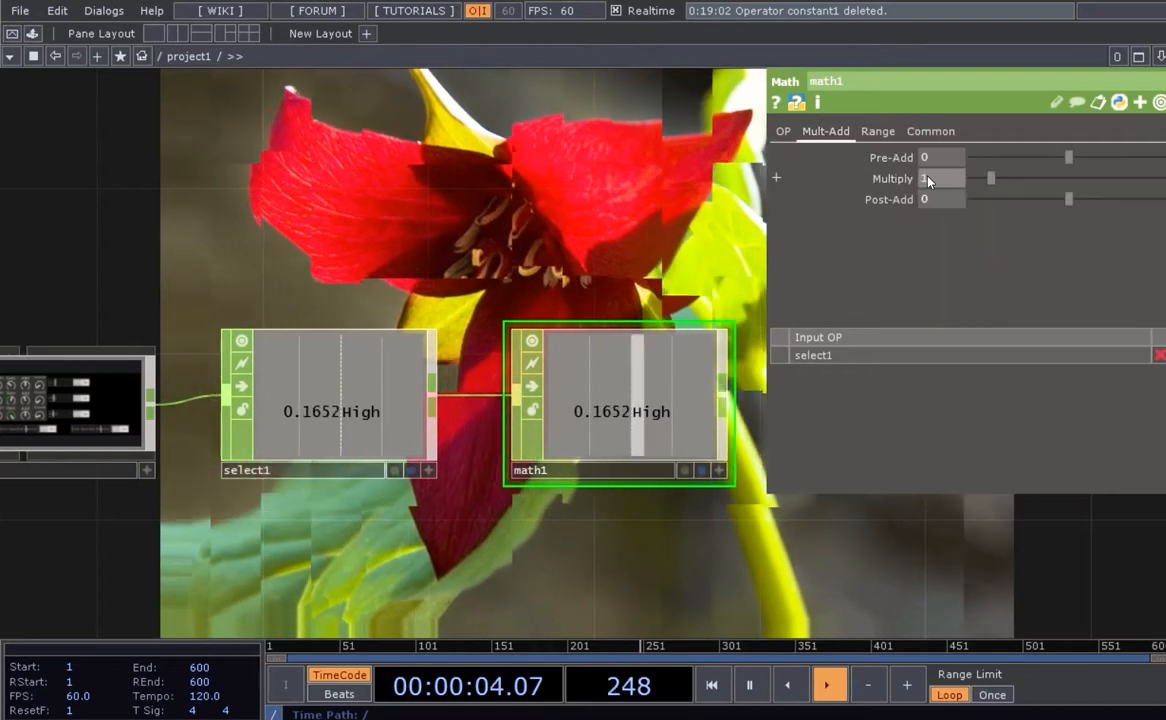
{"action": "left_click", "coordinate": [935, 179]}
{"action": "type", "text": "10"}
{"action": "key", "text": "Return"}
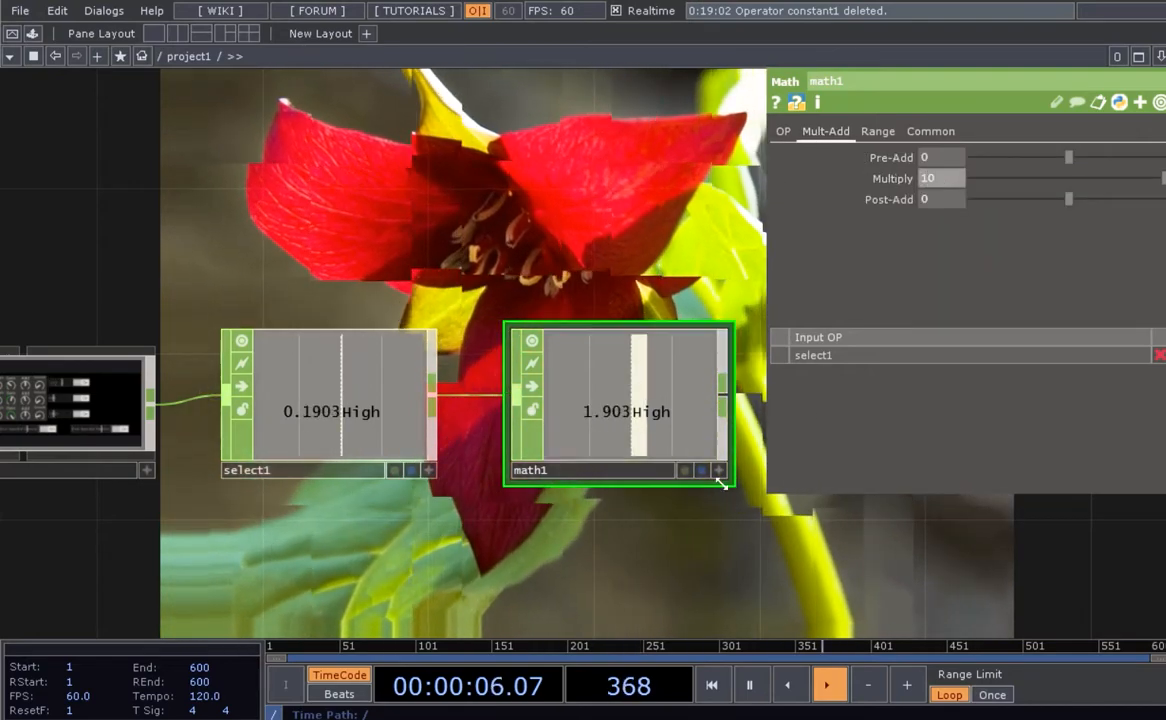
{"action": "scroll", "coordinate": [596, 367], "scroll_direction": "down", "scroll_amount": 3}
{"action": "scroll", "coordinate": [598, 369], "scroll_direction": "up", "scroll_amount": 3}
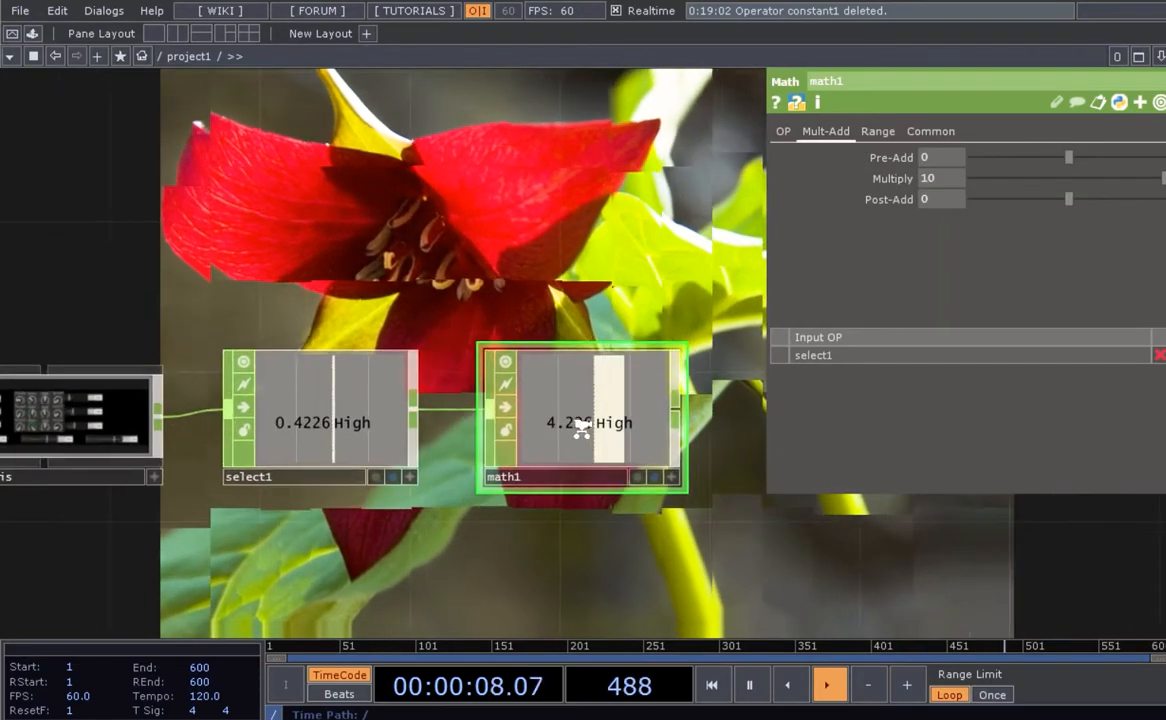
- Remap math1's values by setting From Range to 0–5 and To Range to 5–20
{"action": "left_click", "coordinate": [877, 131]}
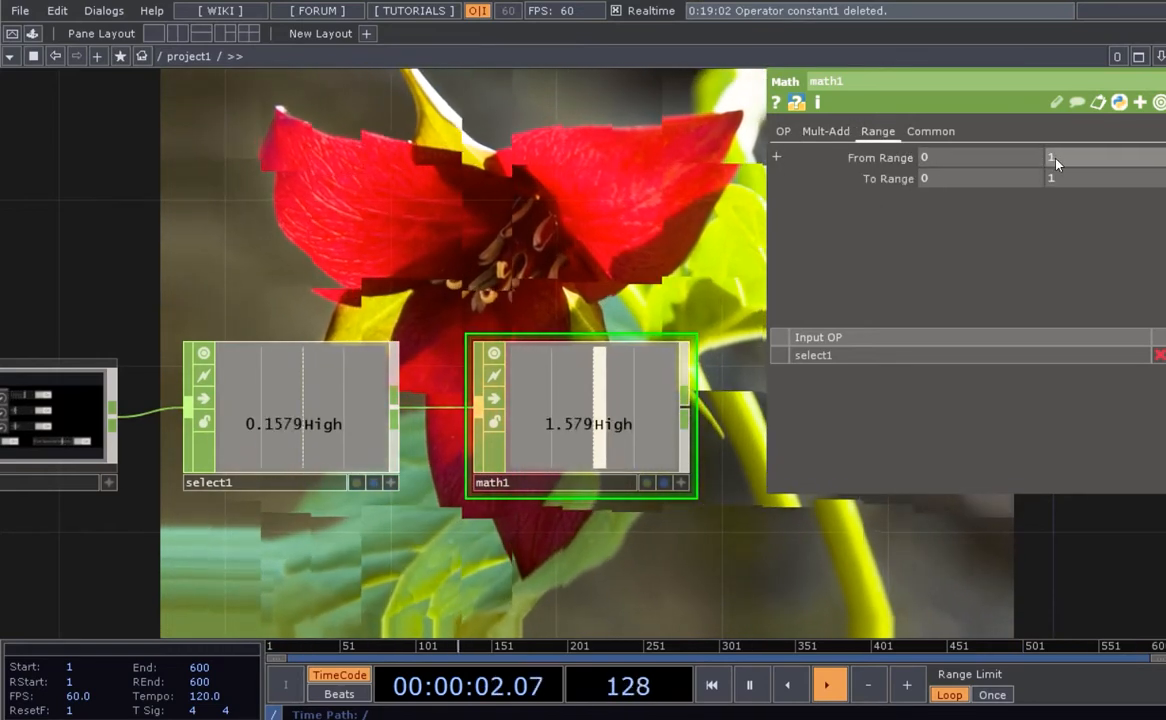
{"action": "left_click", "coordinate": [1056, 157]}
{"action": "type", "text": "5"}
{"action": "key", "text": "Return"}
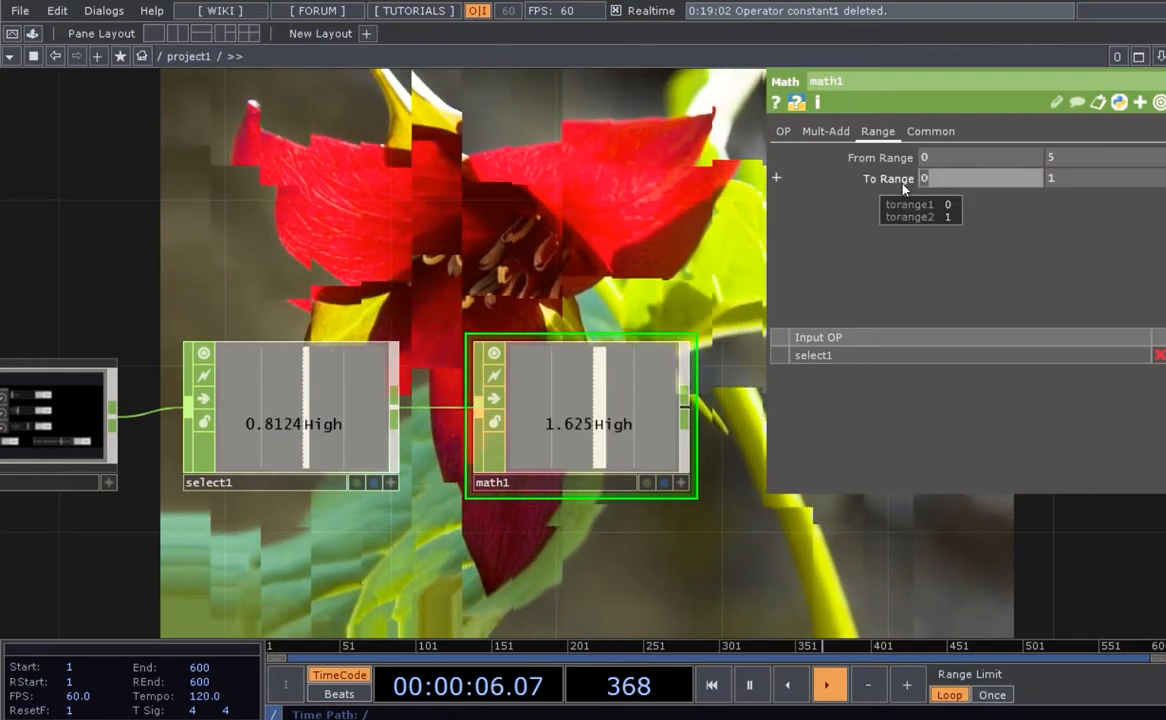
{"action": "type", "text": "5"}
{"action": "left_click", "coordinate": [1052, 178]}
{"action": "type", "text": "20"}
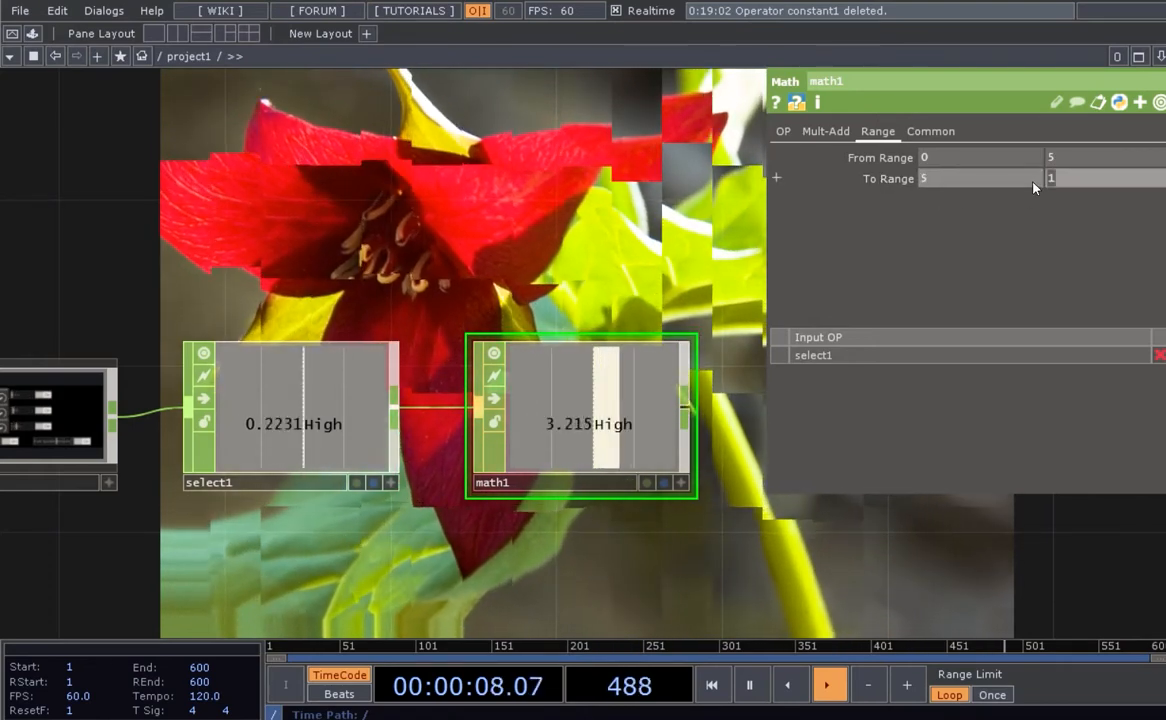
{"action": "key", "text": "Return"}
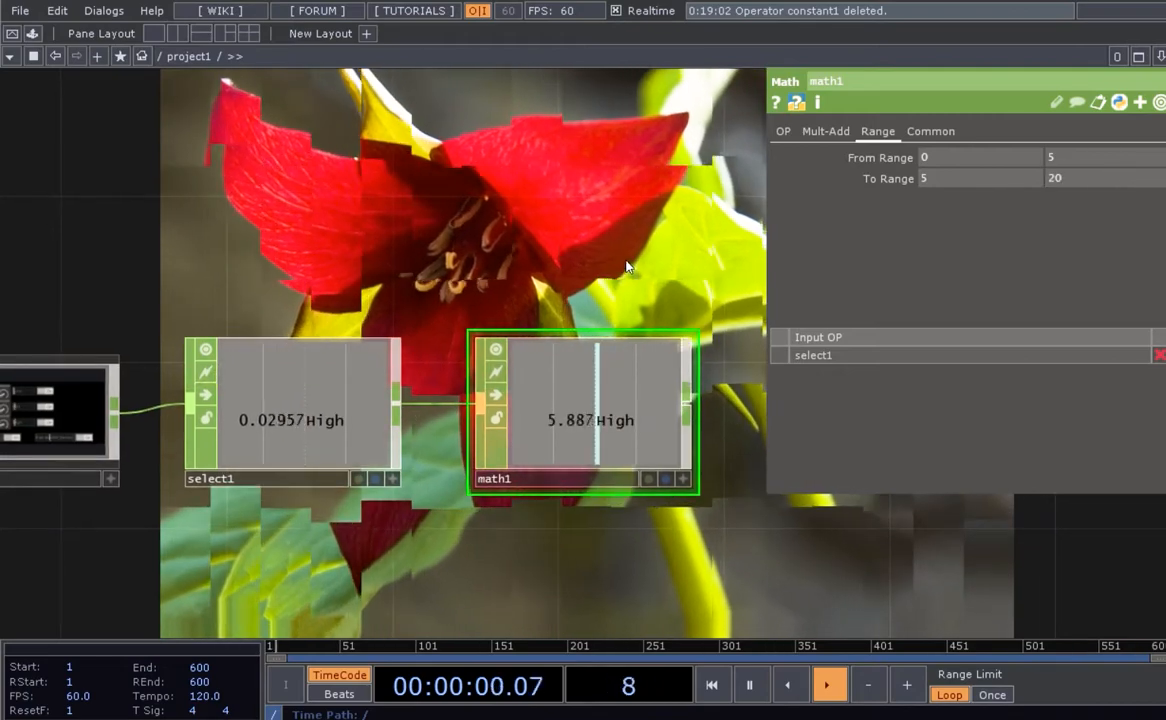
{"action": "left_click_drag", "start_coordinate": [627, 265], "coordinate": [590, 269]}
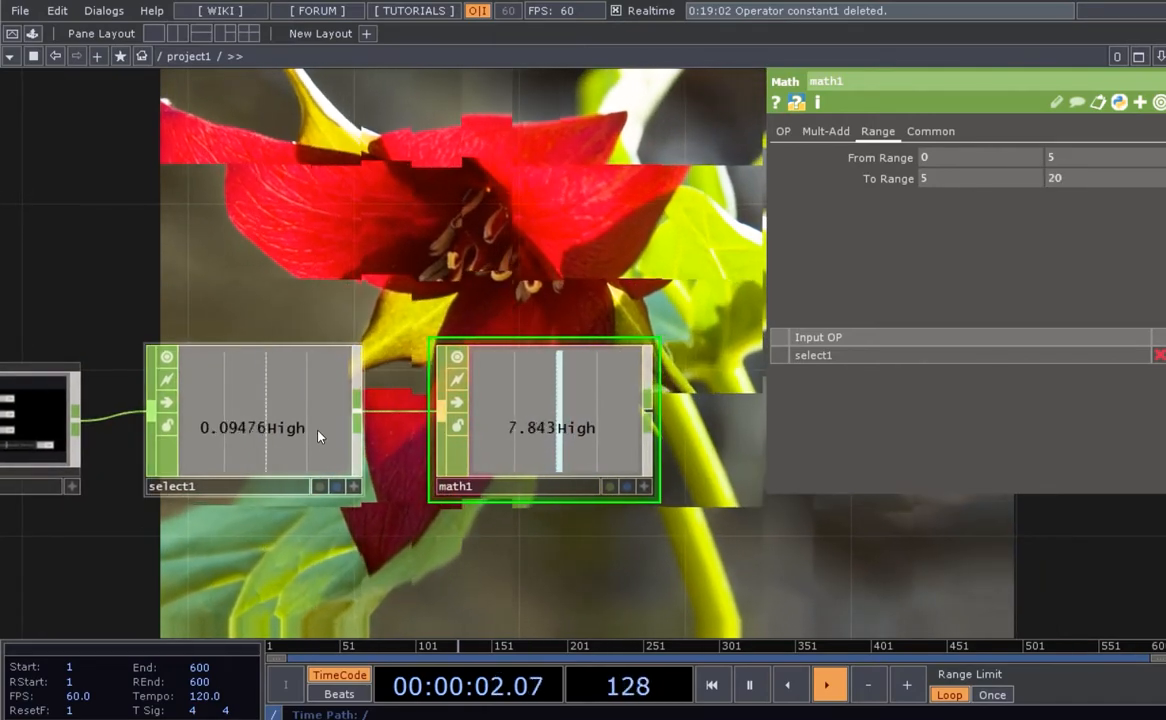
{"action": "left_click_drag", "start_coordinate": [508, 304], "coordinate": [552, 312]}
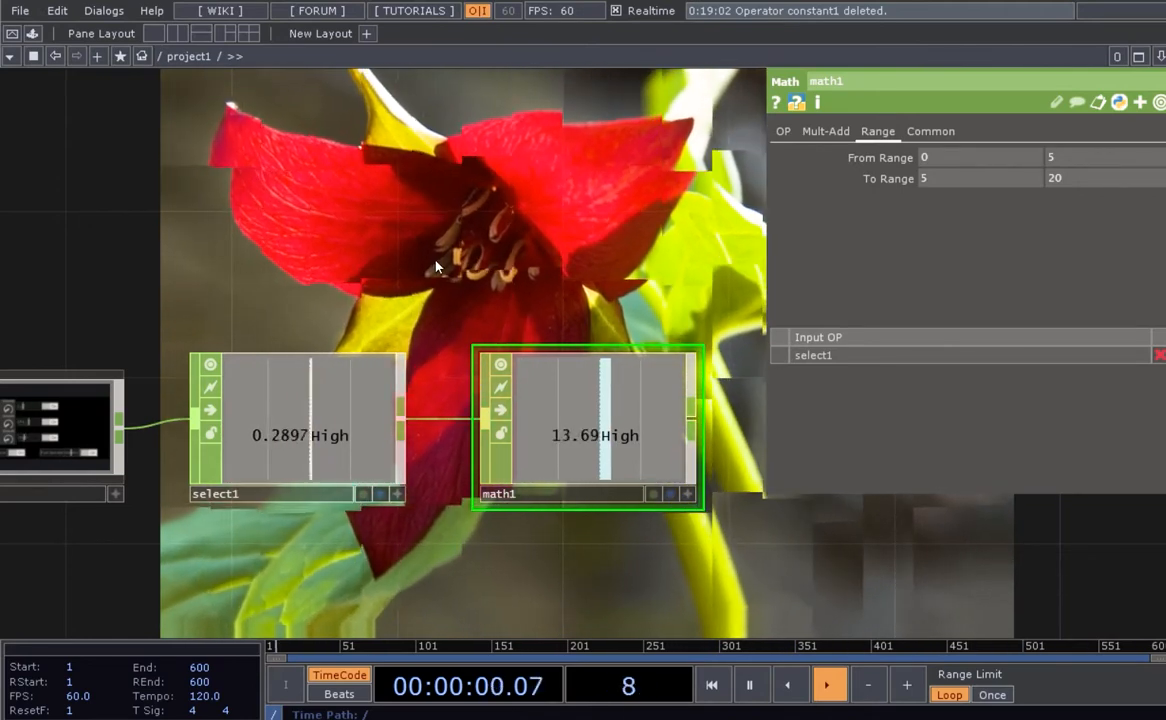
{"action": "middle_click_drag", "start_coordinate": [398, 260], "coordinate": [380, 210]}
{"action": "left_click_drag", "start_coordinate": [522, 252], "coordinate": [438, 270]}
{"action": "middle_click_drag", "start_coordinate": [438, 270], "coordinate": [500, 310]}
{"action": "left_click_drag", "start_coordinate": [500, 310], "coordinate": [520, 281]}
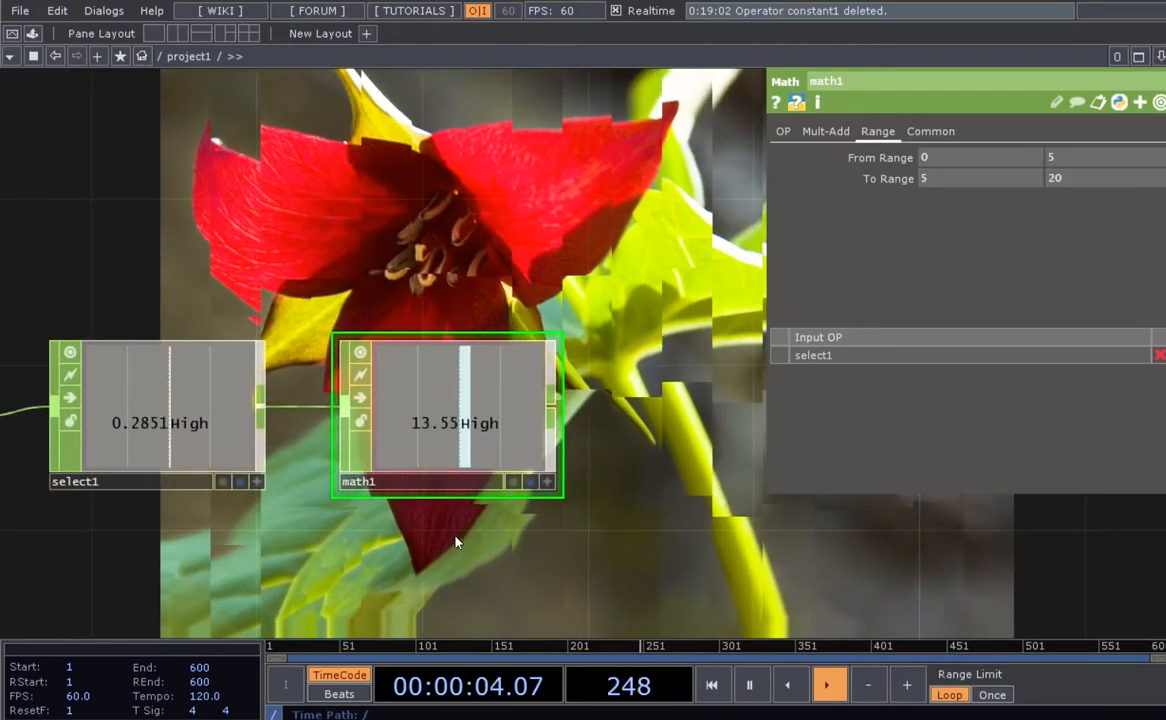
{"action": "scroll", "coordinate": [455, 541], "scroll_direction": "up", "scroll_amount": 3}
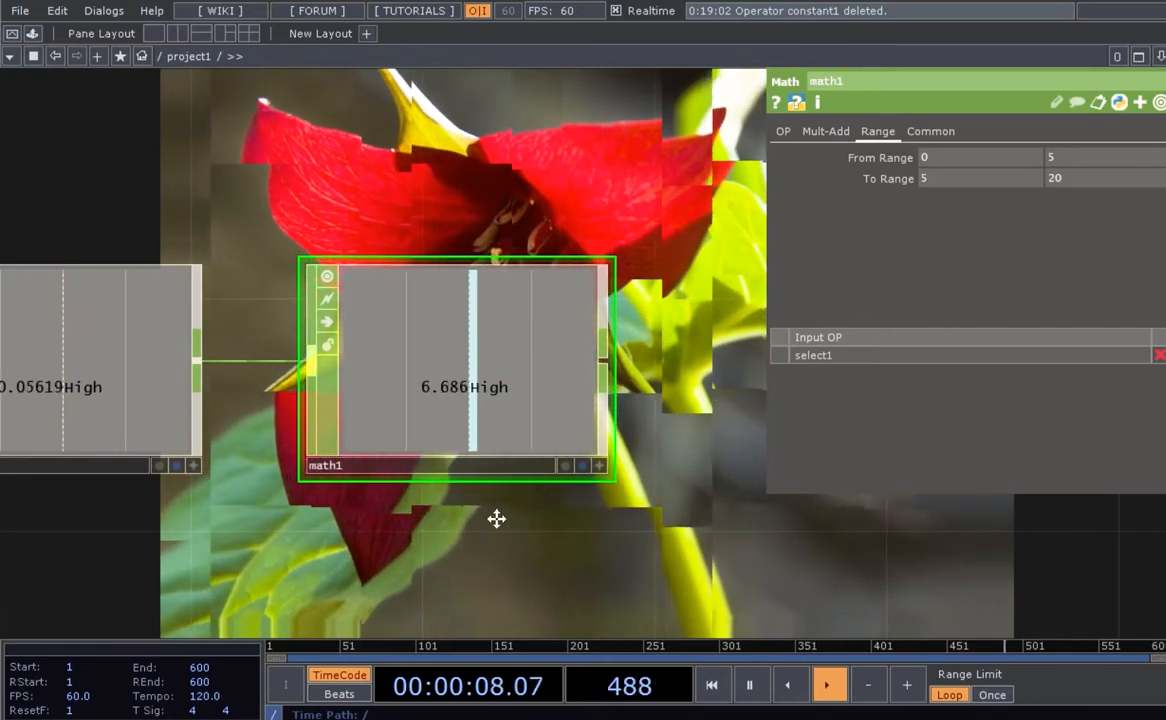
- Set math1's Integer option to Floor so that it outputs whole numbers
{"action": "left_click_drag", "start_coordinate": [497, 518], "coordinate": [523, 543]}
{"action": "left_click", "coordinate": [784, 132]}
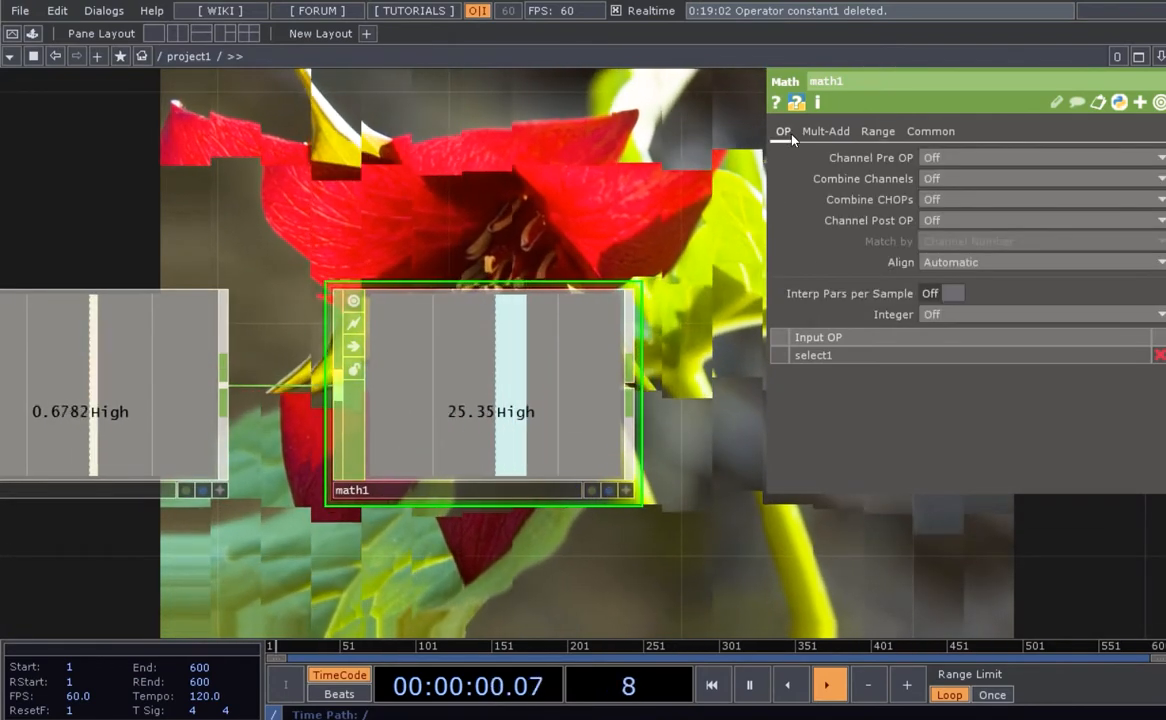
{"action": "left_click", "coordinate": [950, 314]}
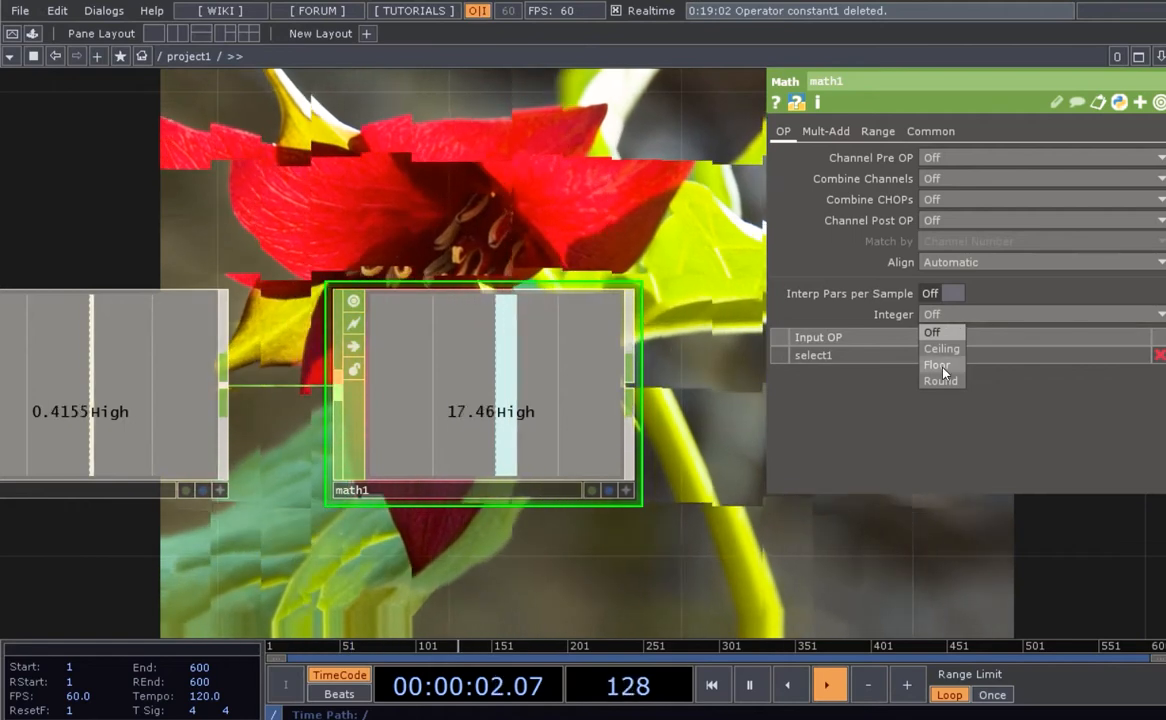
{"action": "left_click", "coordinate": [942, 366]}
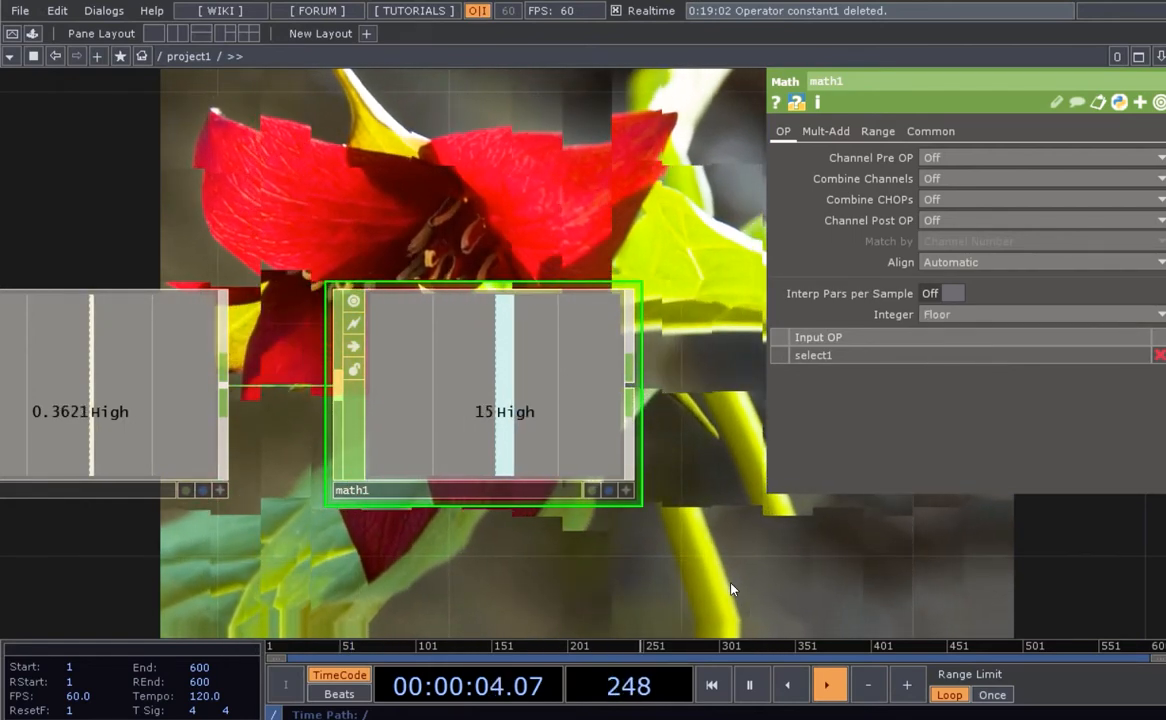
- Make math1's viewer active and export its High channel to noise2's horizontal resolution
{"action": "scroll", "coordinate": [605, 538], "scroll_direction": "down", "scroll_amount": 5}
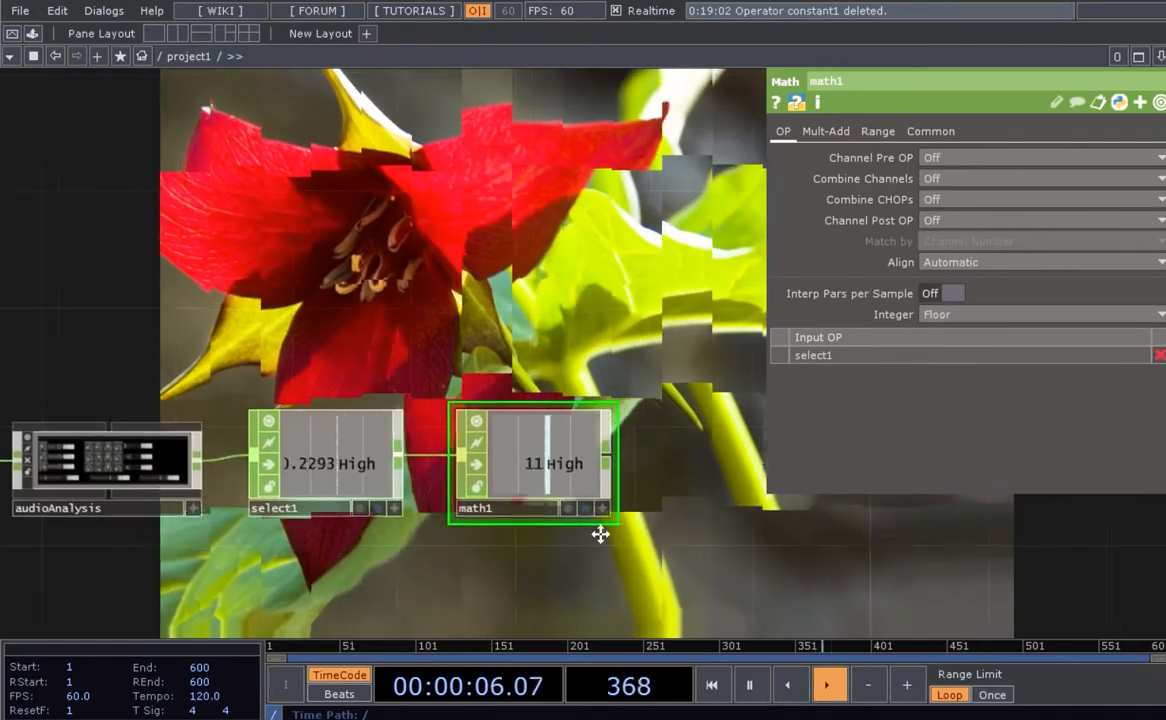
{"action": "left_click_drag", "start_coordinate": [600, 534], "coordinate": [520, 522]}
{"action": "scroll", "coordinate": [520, 522], "scroll_direction": "down", "scroll_amount": 3}
{"action": "scroll", "coordinate": [565, 502], "scroll_direction": "up", "scroll_amount": 3}
{"action": "left_click", "coordinate": [504, 505]}
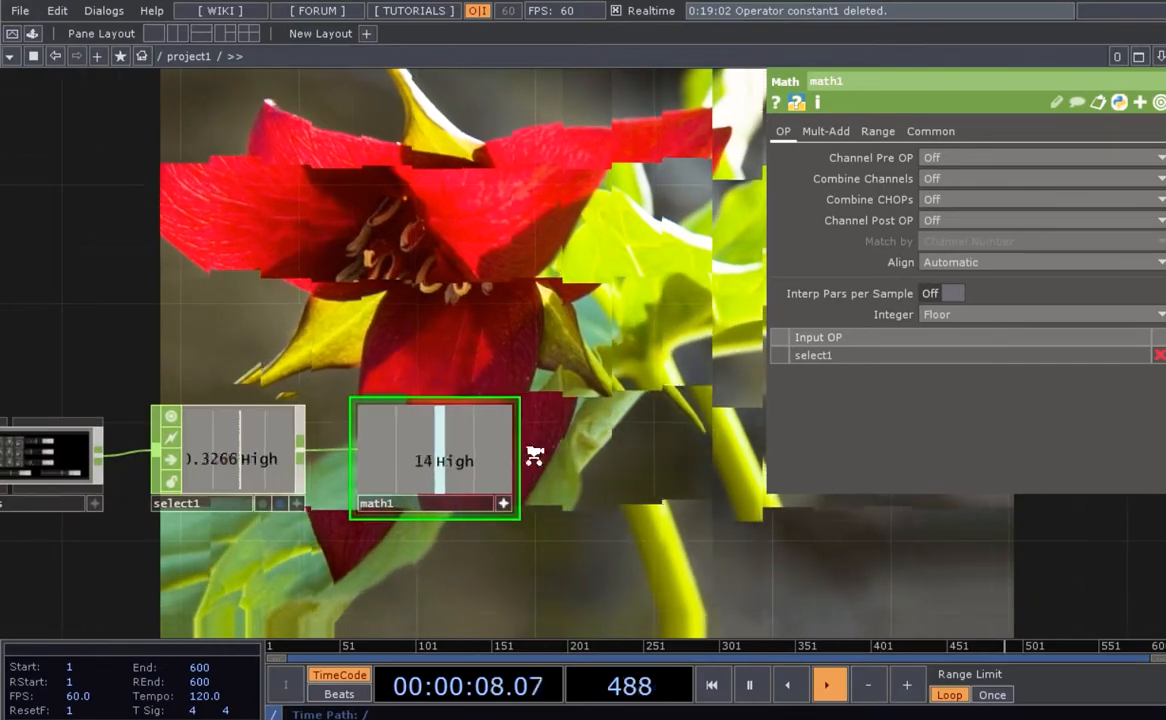
{"action": "middle_click_drag", "start_coordinate": [535, 456], "coordinate": [555, 330]}
{"action": "left_click_drag", "start_coordinate": [579, 383], "coordinate": [559, 470]}
{"action": "middle_click_drag", "start_coordinate": [425, 222], "coordinate": [385, 345]}
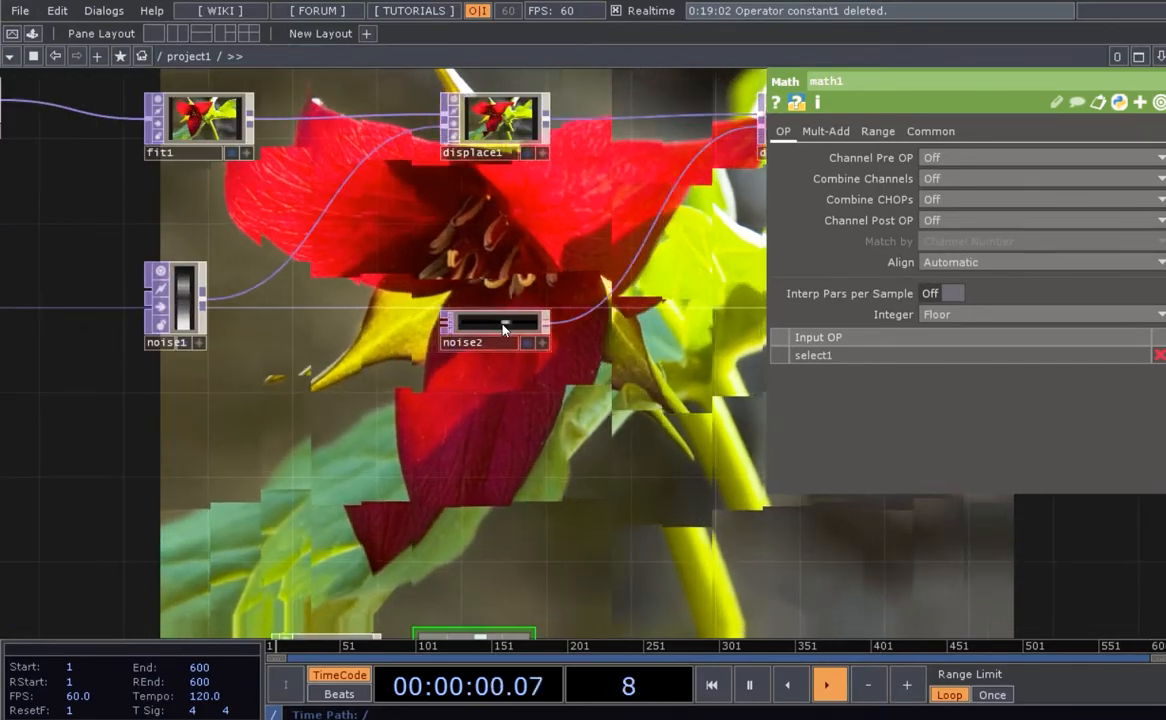
{"action": "left_click", "coordinate": [503, 329]}
{"action": "left_click_drag", "start_coordinate": [518, 405], "coordinate": [528, 209]}
{"action": "left_click_drag", "start_coordinate": [565, 310], "coordinate": [587, 357]}
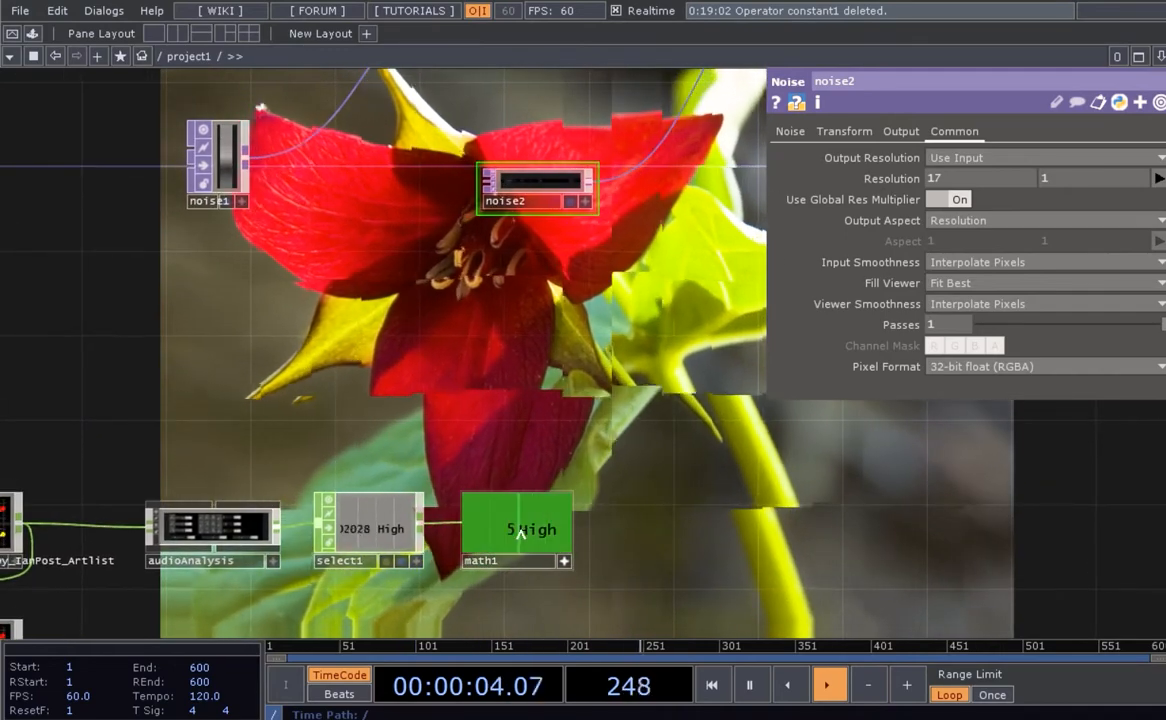
{"action": "left_click_drag", "start_coordinate": [520, 533], "coordinate": [946, 178]}
{"action": "left_click", "coordinate": [960, 173]}
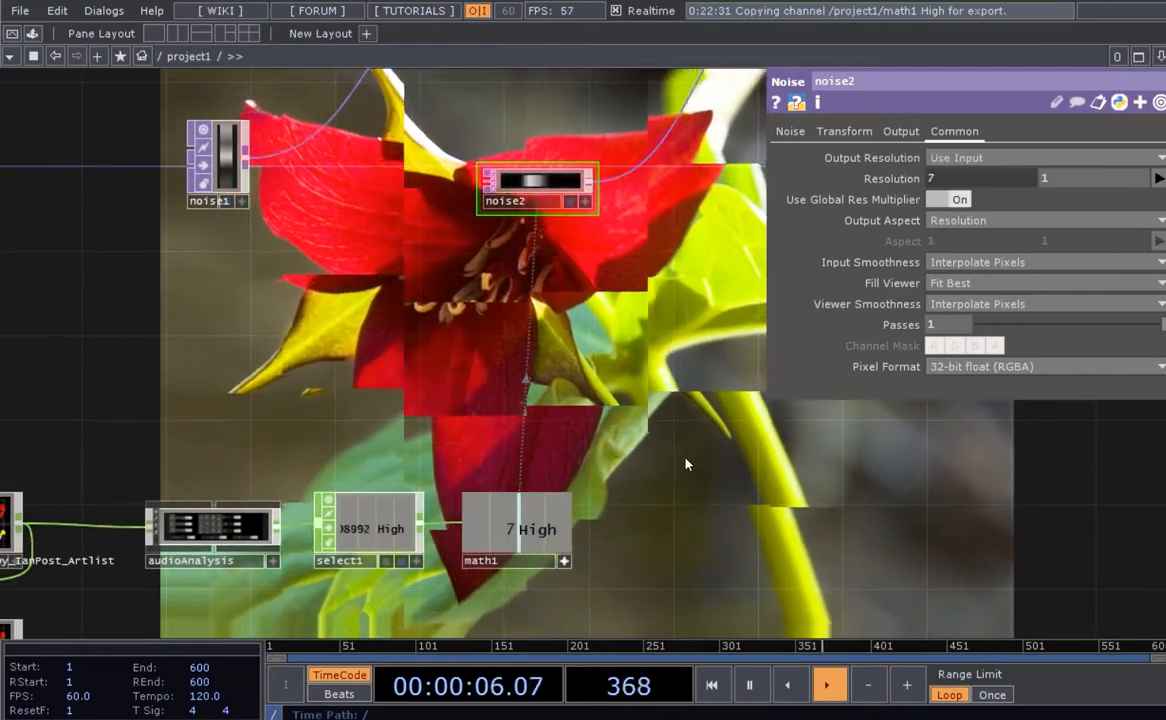
- Examine the audio-driven glitch output and the displacement parameters of displace1 and displace2
{"action": "scroll", "coordinate": [686, 464], "scroll_direction": "down", "scroll_amount": 5}
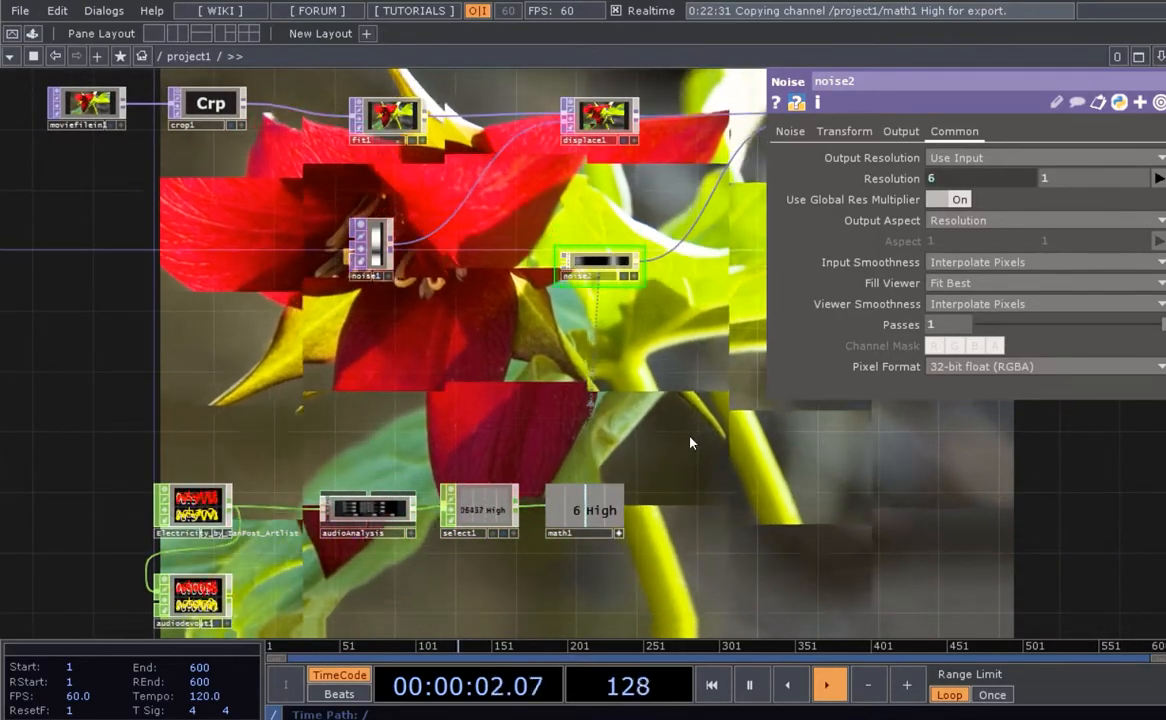
{"action": "left_click_drag", "start_coordinate": [740, 384], "coordinate": [658, 441]}
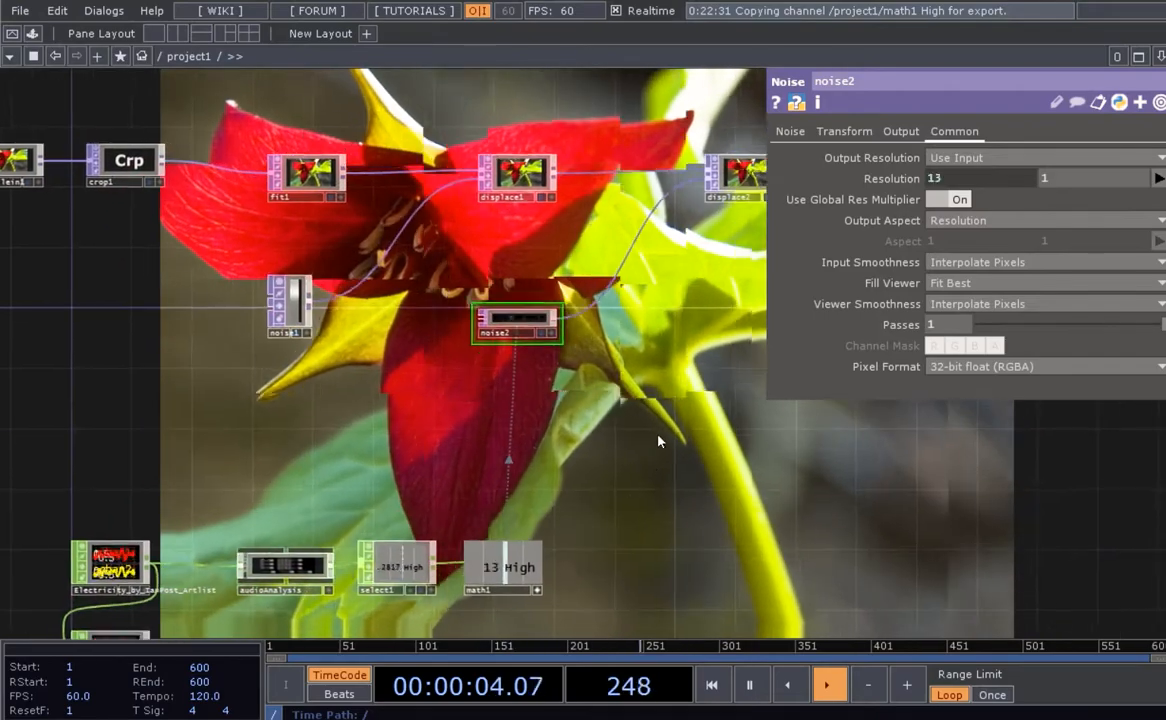
{"action": "left_click_drag", "start_coordinate": [607, 271], "coordinate": [390, 370]}
{"action": "scroll", "coordinate": [540, 322], "scroll_direction": "up", "scroll_amount": 2}
{"action": "scroll", "coordinate": [644, 375], "scroll_direction": "down", "scroll_amount": 2}
{"action": "left_click_drag", "start_coordinate": [644, 375], "coordinate": [562, 431]}
{"action": "scroll", "coordinate": [562, 431], "scroll_direction": "up", "scroll_amount": 2}
{"action": "left_click_drag", "start_coordinate": [567, 294], "coordinate": [525, 294]}
{"action": "left_click_drag", "start_coordinate": [391, 409], "coordinate": [549, 408]}
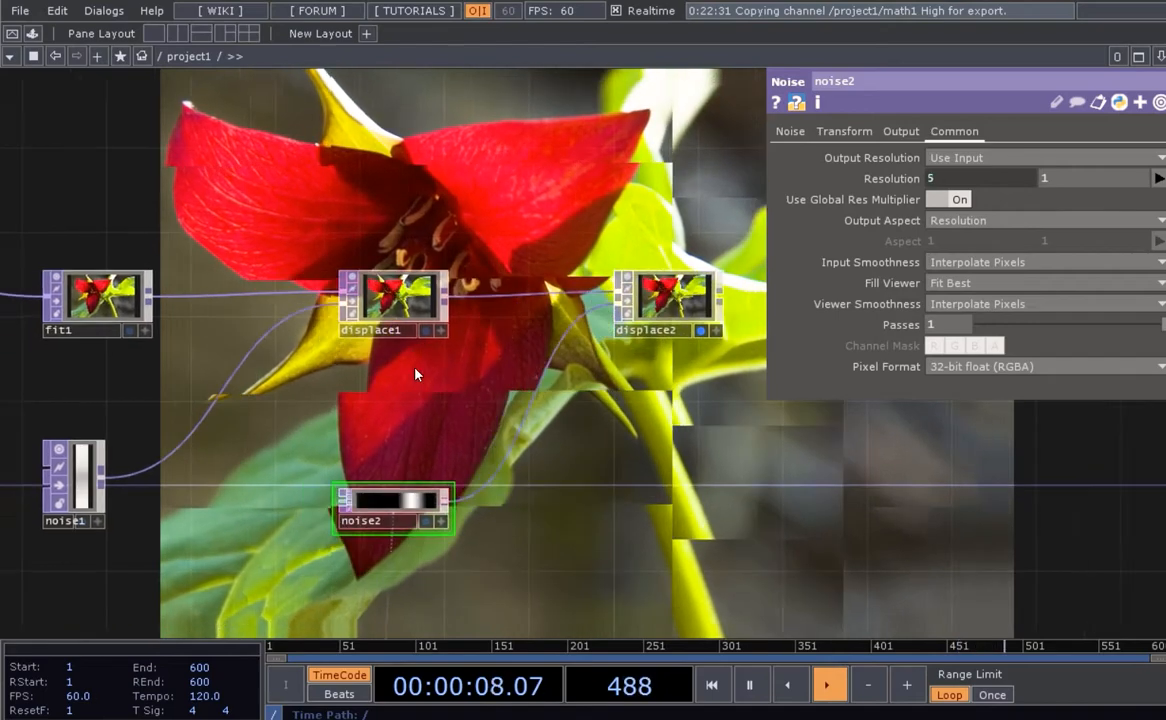
{"action": "scroll", "coordinate": [415, 368], "scroll_direction": "up", "scroll_amount": 2}
{"action": "left_click", "coordinate": [433, 288]}
{"action": "left_click_drag", "start_coordinate": [513, 350], "coordinate": [430, 353]}
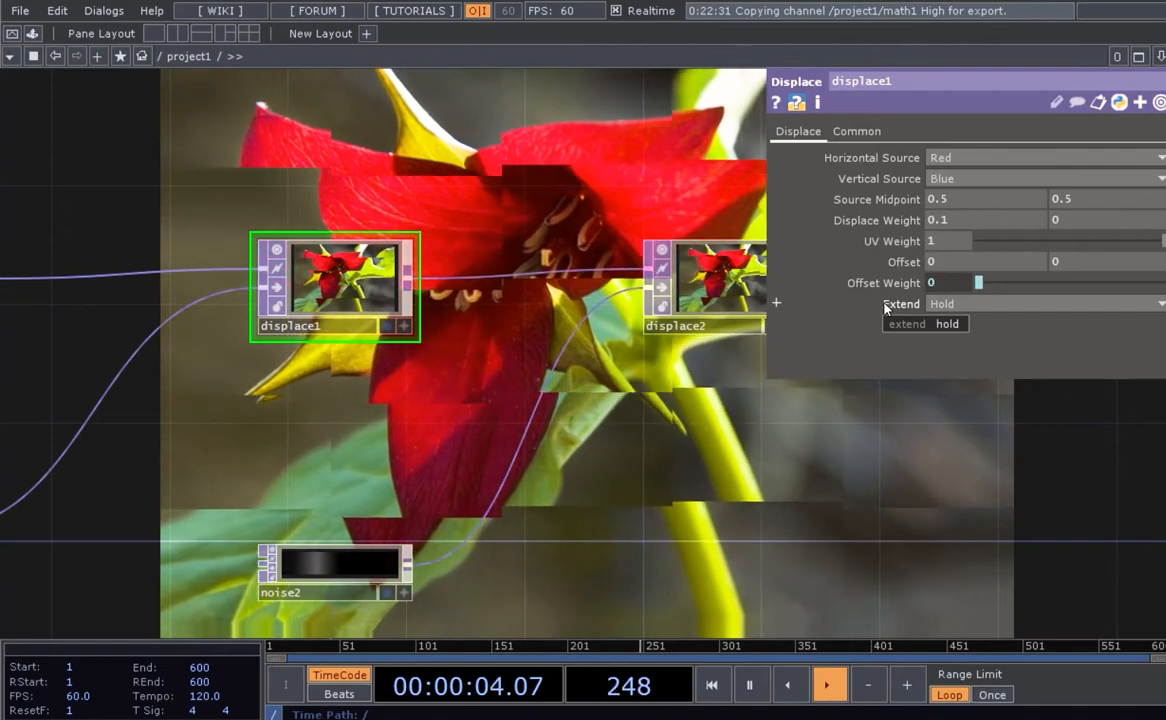
{"action": "left_click_drag", "start_coordinate": [657, 369], "coordinate": [591, 364]}
{"action": "left_click", "coordinate": [666, 294]}
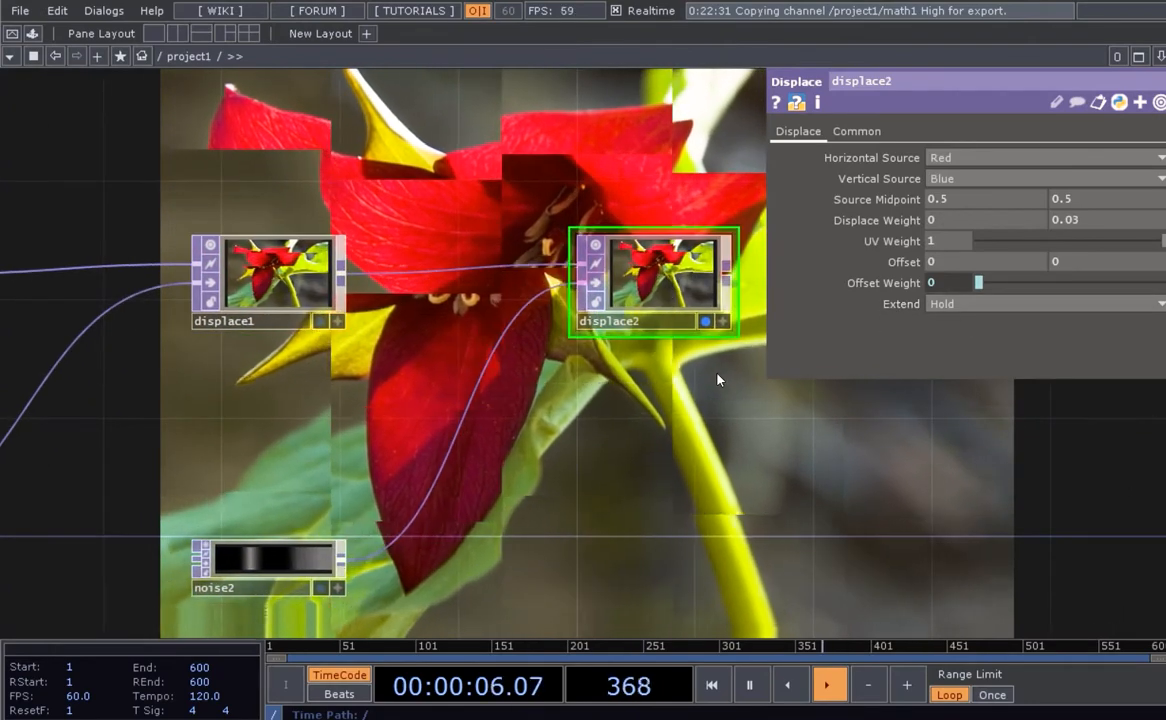
- Move displace1 closer to displace2 and set Extend to Zero on both Displace operators
{"action": "left_click_drag", "start_coordinate": [290, 290], "coordinate": [350, 290]}
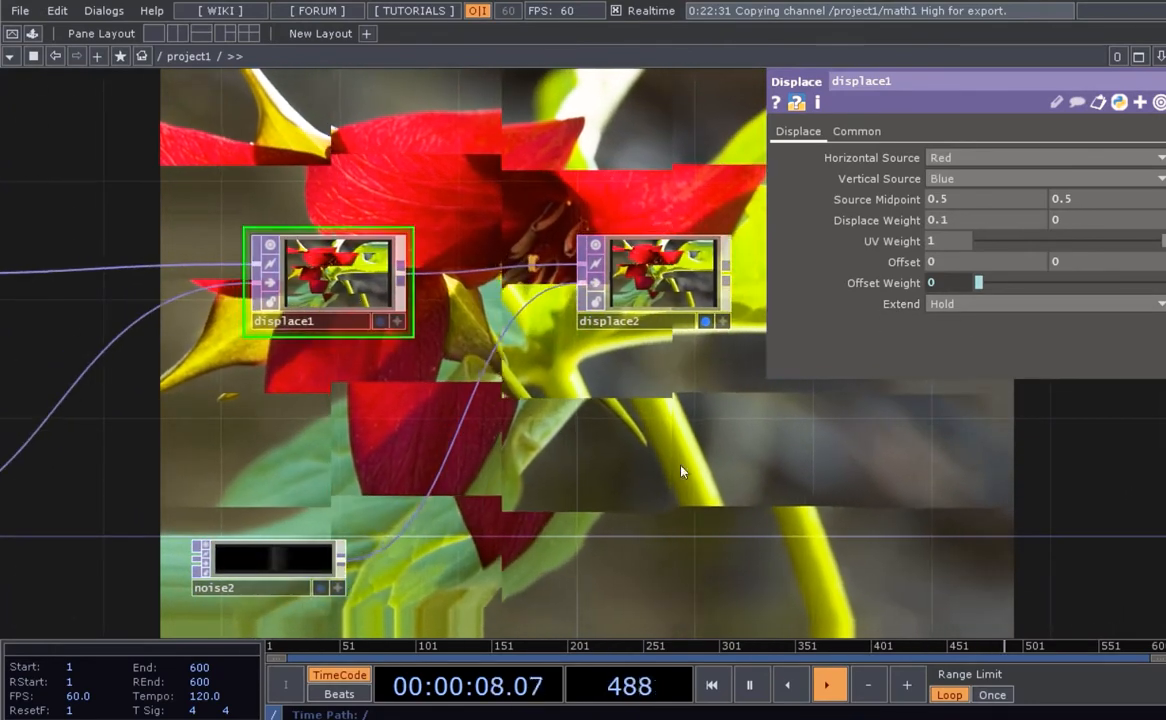
{"action": "left_click_drag", "start_coordinate": [682, 469], "coordinate": [632, 460]}
{"action": "left_click_drag", "start_coordinate": [607, 323], "coordinate": [574, 321]}
{"action": "left_click_drag", "start_coordinate": [312, 330], "coordinate": [373, 318]}
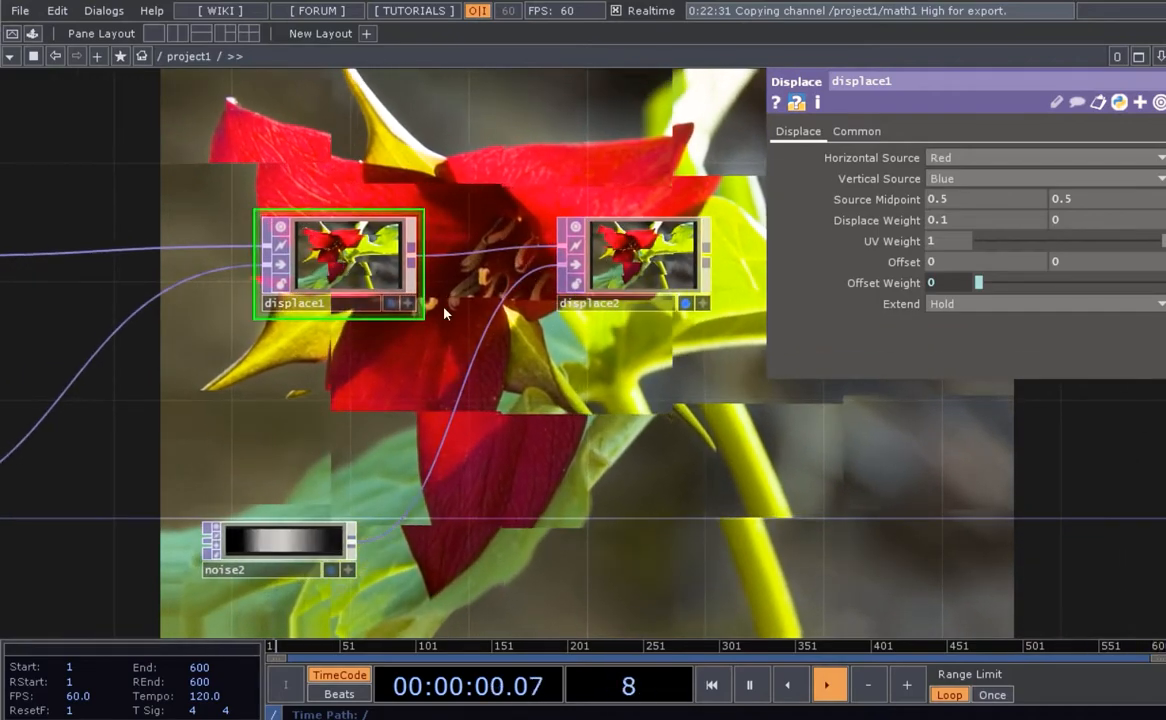
{"action": "left_click", "coordinate": [975, 304]}
{"action": "left_click", "coordinate": [958, 339]}
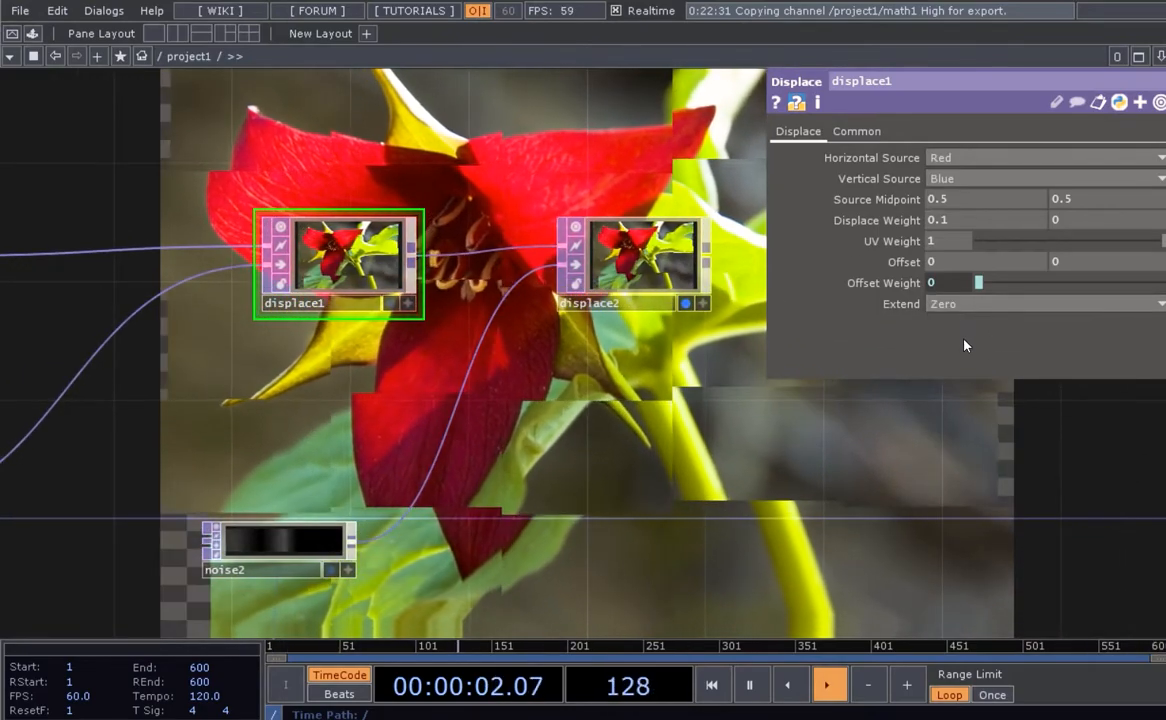
{"action": "left_click", "coordinate": [663, 283]}
{"action": "left_click", "coordinate": [985, 307]}
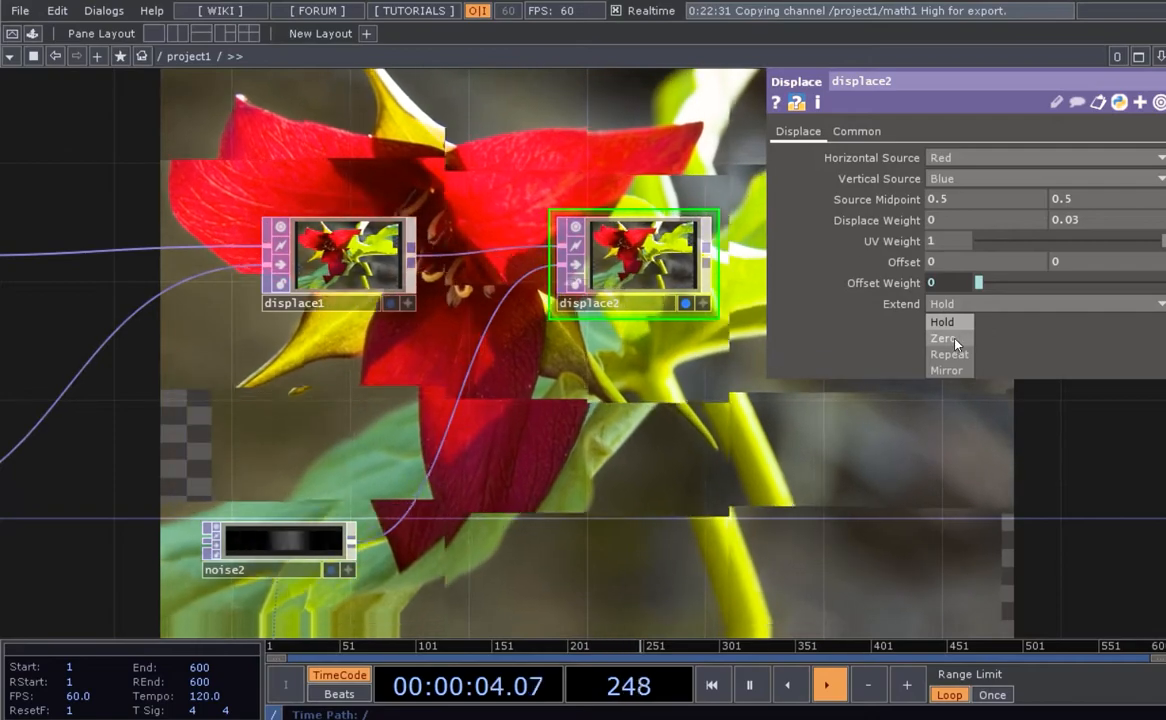
{"action": "left_click", "coordinate": [955, 339]}
- Add a Composite TOP beside displace2
{"action": "left_click_drag", "start_coordinate": [809, 483], "coordinate": [758, 494]}
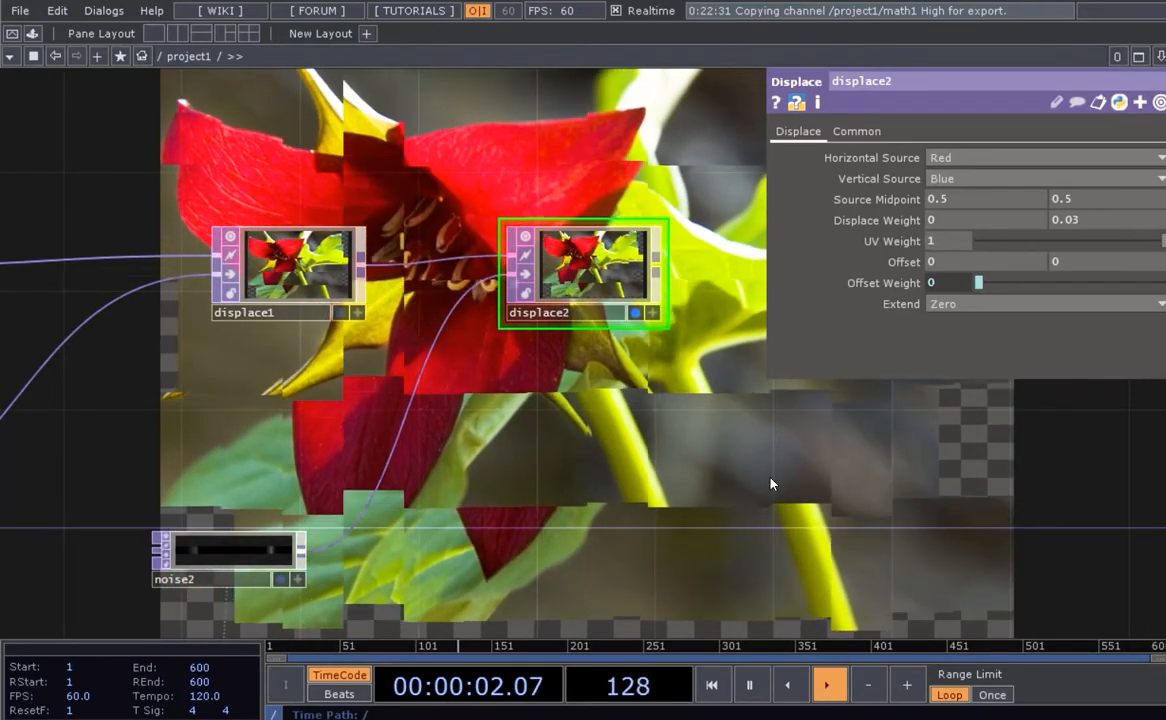
{"action": "left_click_drag", "start_coordinate": [684, 427], "coordinate": [649, 466]}
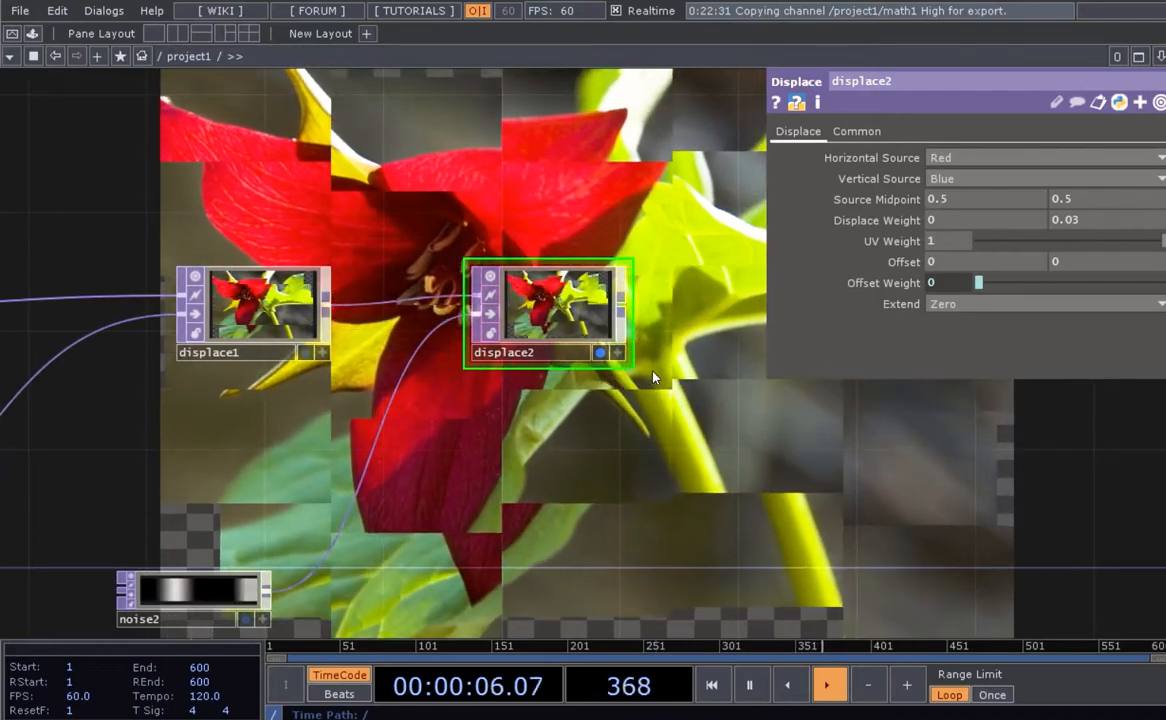
{"action": "left_click_drag", "start_coordinate": [652, 377], "coordinate": [618, 391]}
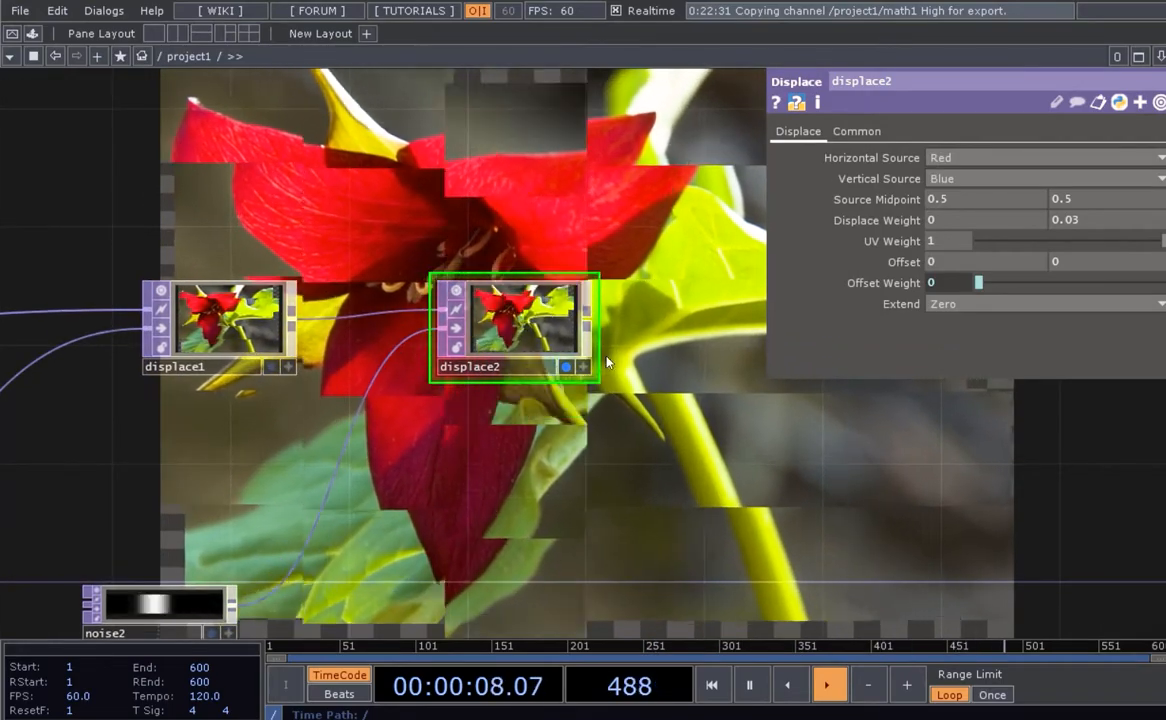
{"action": "scroll", "coordinate": [676, 390], "scroll_direction": "down", "scroll_amount": 3}
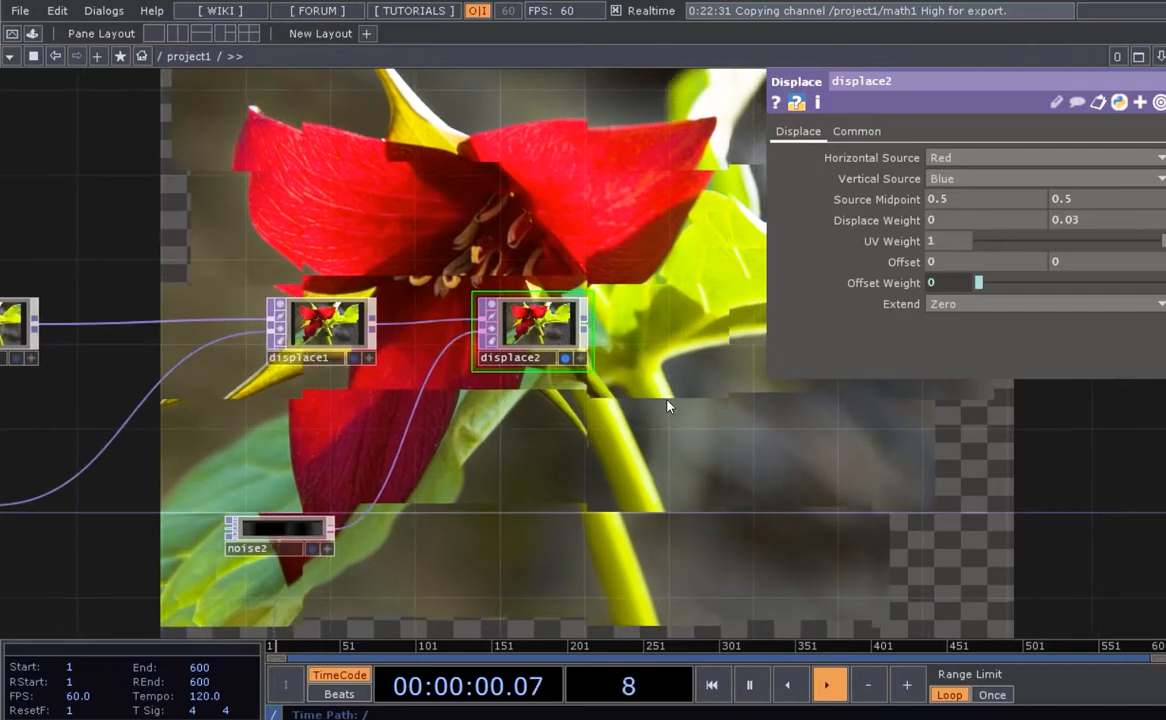
{"action": "key", "text": "Tab"}
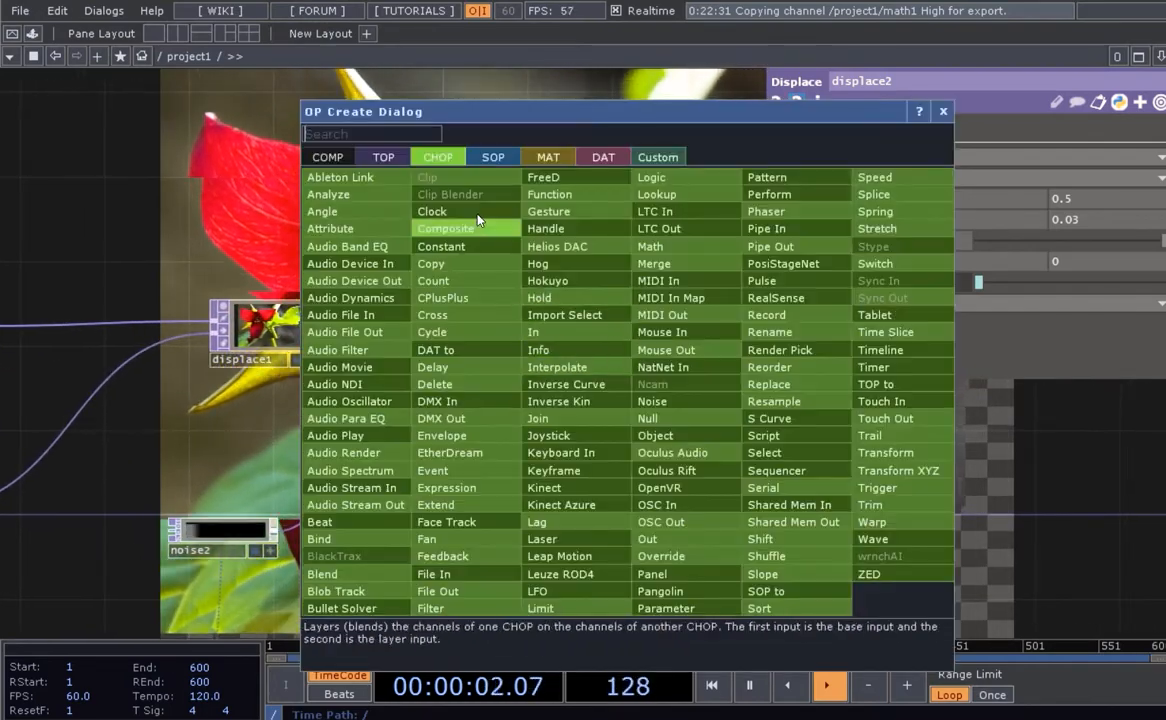
{"action": "left_click", "coordinate": [386, 157]}
{"action": "type", "text": "com"}
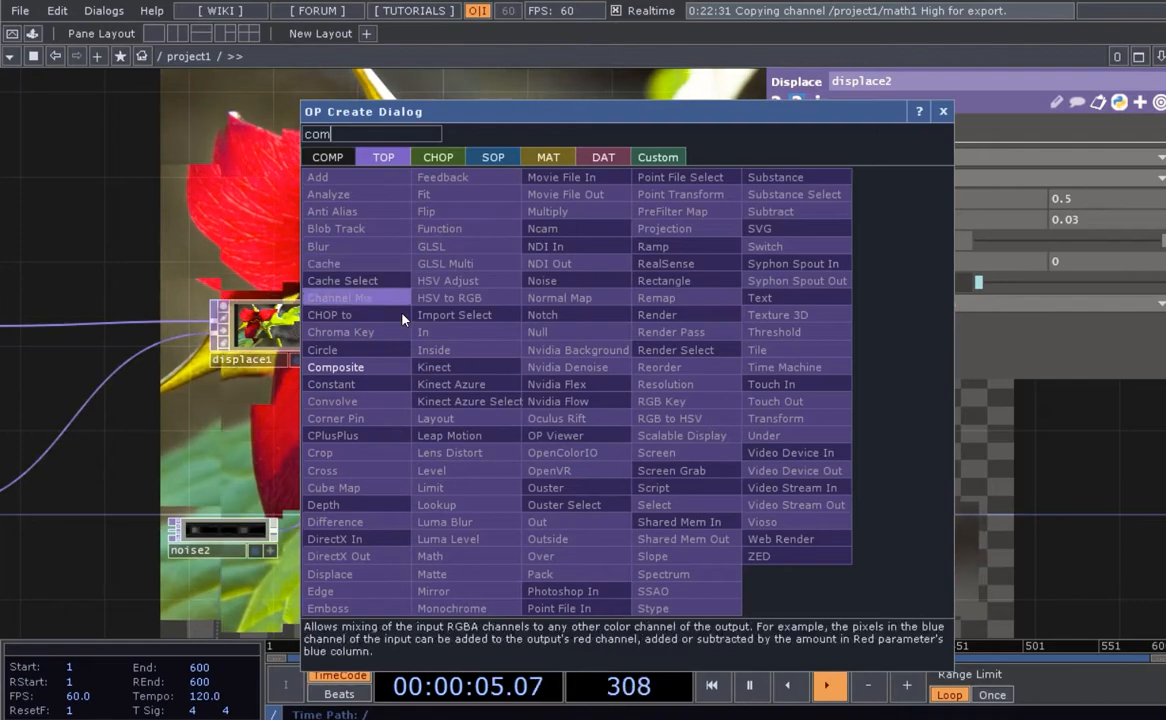
{"action": "key", "text": "Return"}
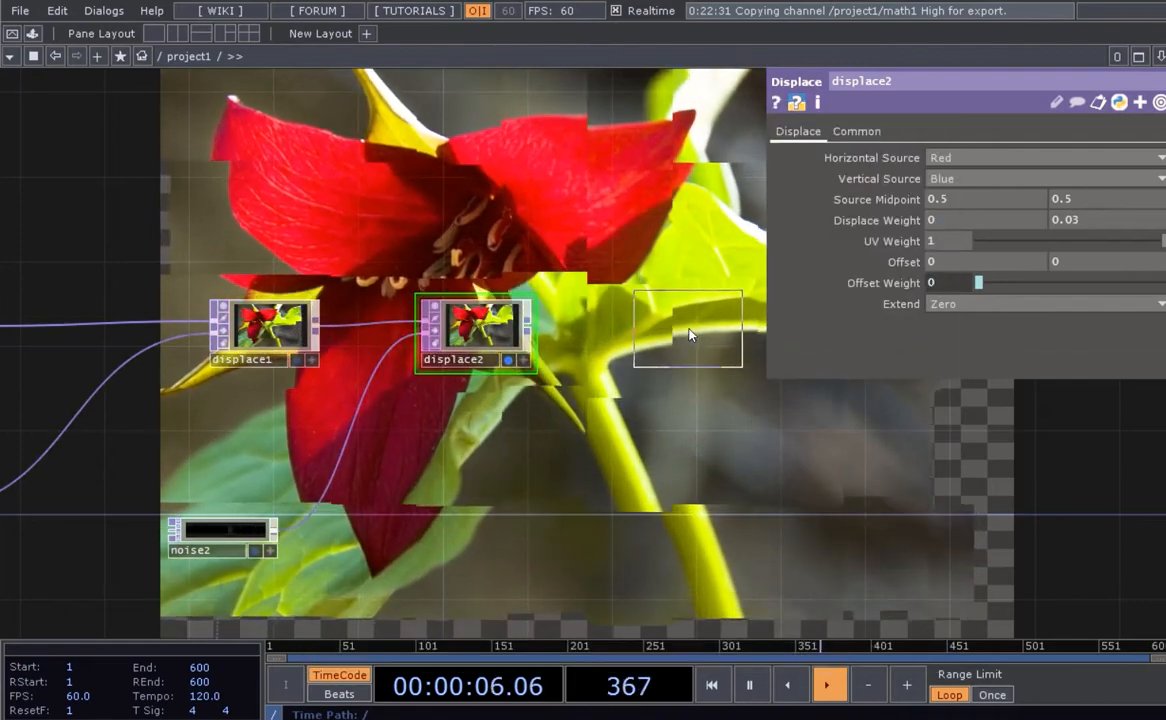
{"action": "left_click", "coordinate": [612, 265]}
- Add a Constant TOP below displace2 and set its color to black
{"action": "key", "text": "Tab"}
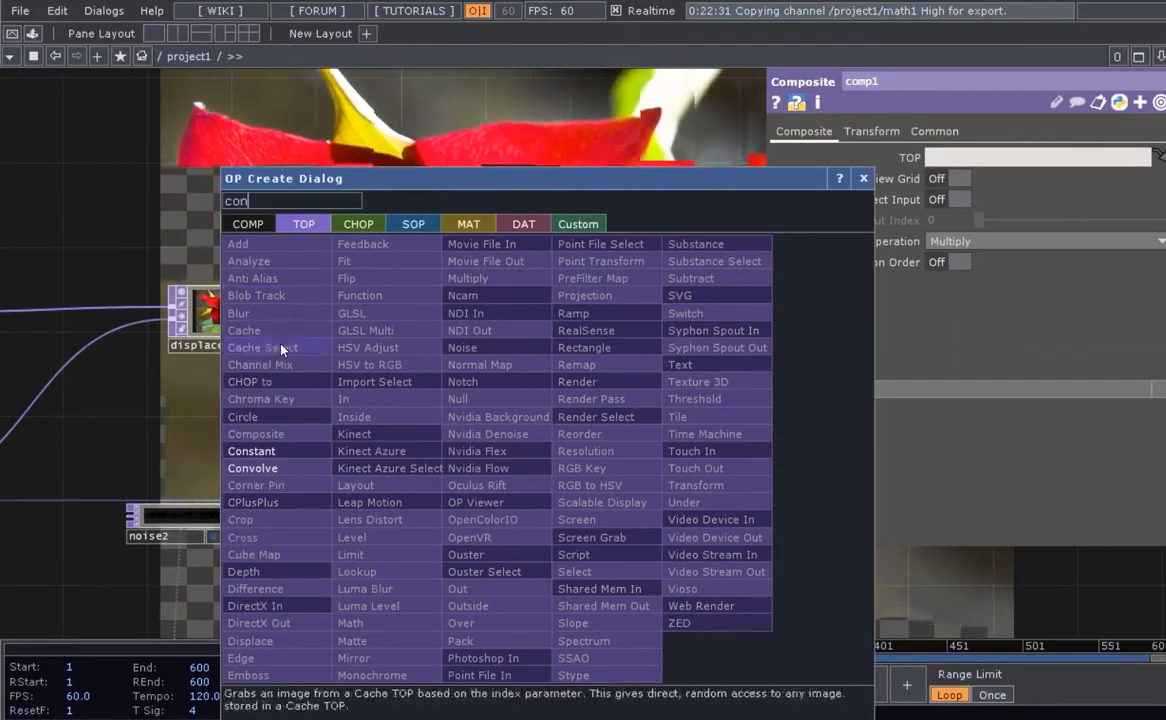
{"action": "type", "text": "con"}
{"action": "left_click", "coordinate": [266, 452]}
{"action": "left_click", "coordinate": [450, 447]}
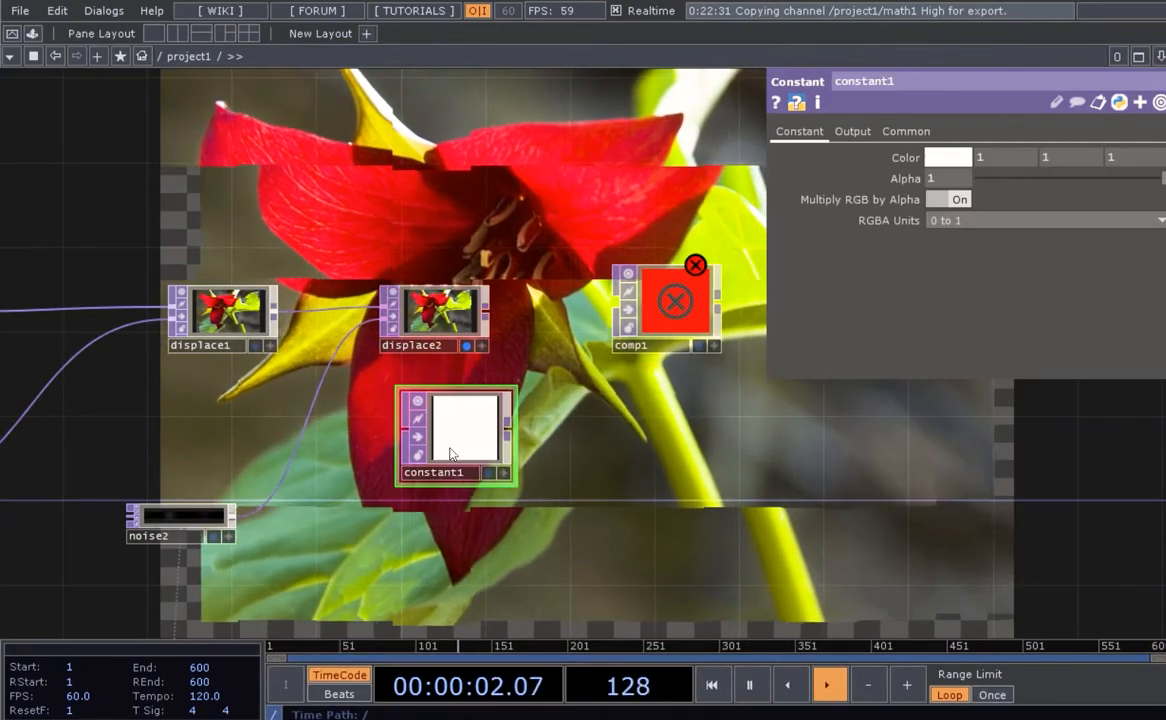
{"action": "left_click_drag", "start_coordinate": [448, 452], "coordinate": [427, 472]}
{"action": "left_click", "coordinate": [948, 157]}
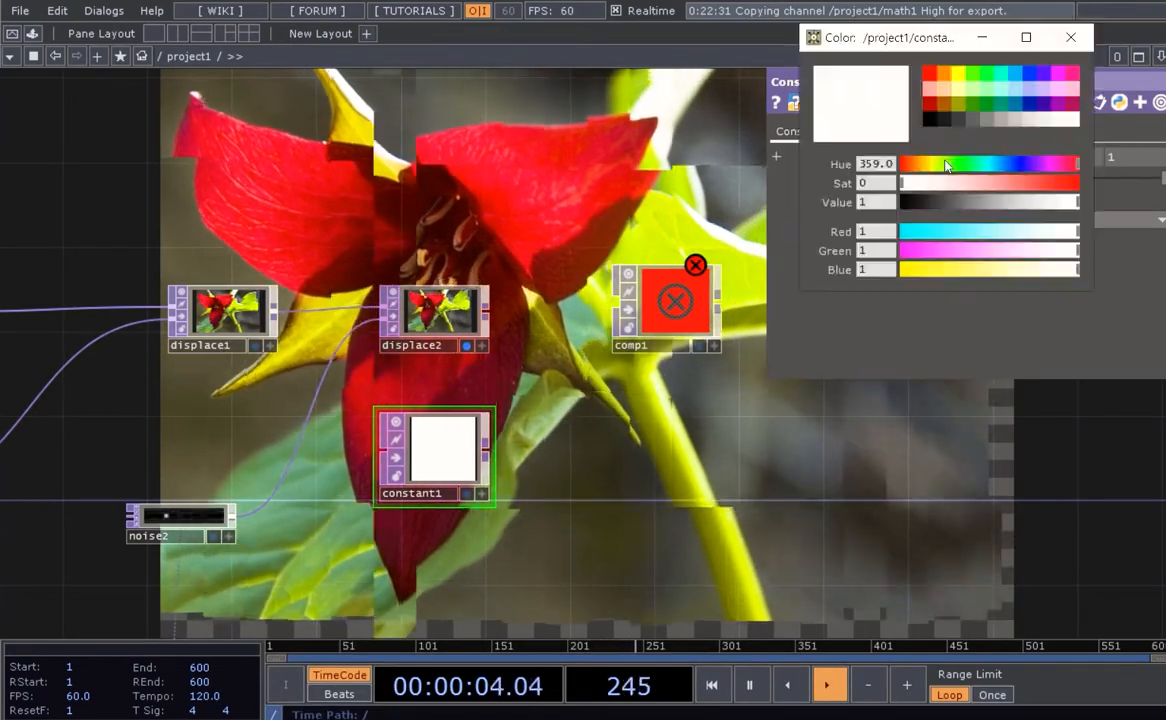
{"action": "left_click", "coordinate": [930, 118]}
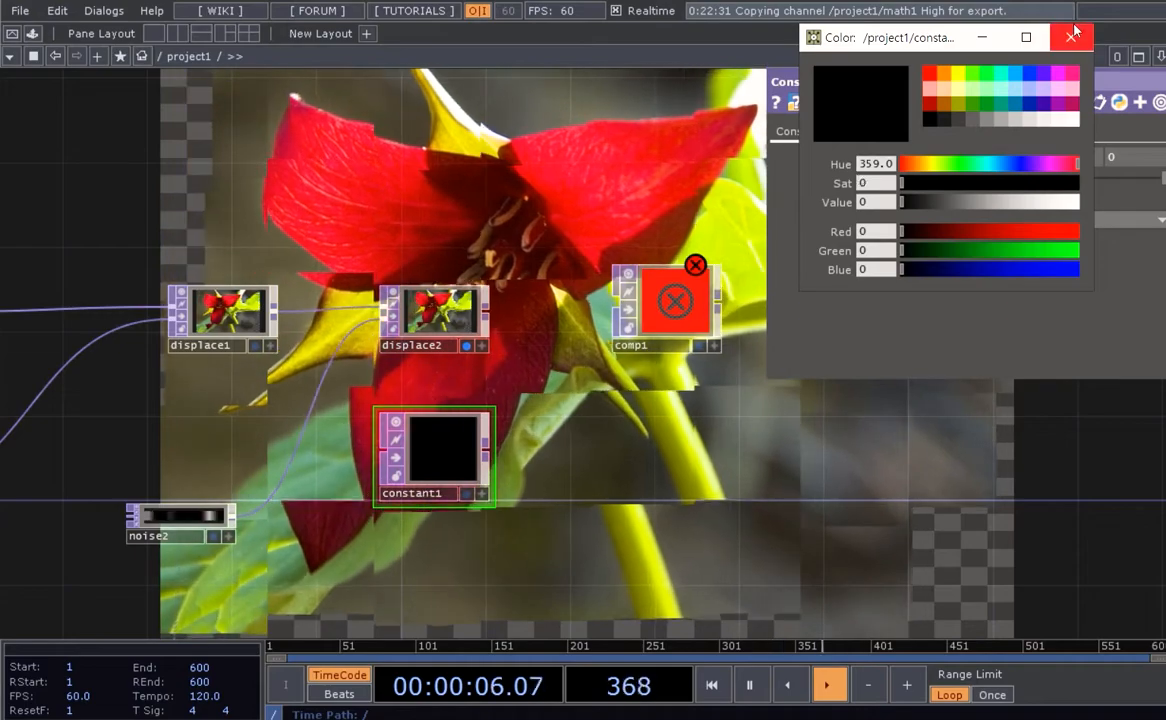
{"action": "left_click", "coordinate": [1071, 37]}
- Connect displace2 and constant1 to comp1 and show comp1 in the network background instead of displace2
{"action": "left_click_drag", "start_coordinate": [653, 425], "coordinate": [649, 435]}
{"action": "left_click_drag", "start_coordinate": [482, 321], "coordinate": [610, 313]}
{"action": "left_click_drag", "start_coordinate": [482, 461], "coordinate": [612, 326]}
{"action": "left_click_drag", "start_coordinate": [650, 338], "coordinate": [650, 401]}
{"action": "scroll", "coordinate": [546, 393], "scroll_direction": "up", "scroll_amount": 3}
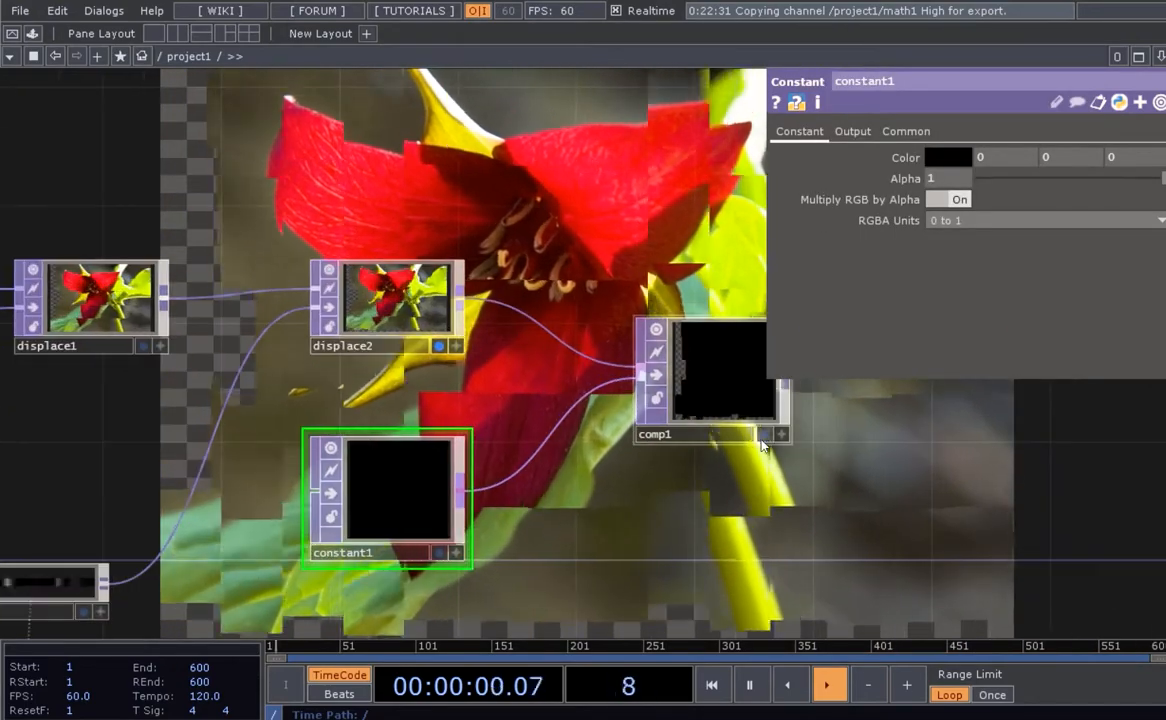
{"action": "left_click", "coordinate": [764, 435]}
{"action": "left_click", "coordinate": [439, 346]}
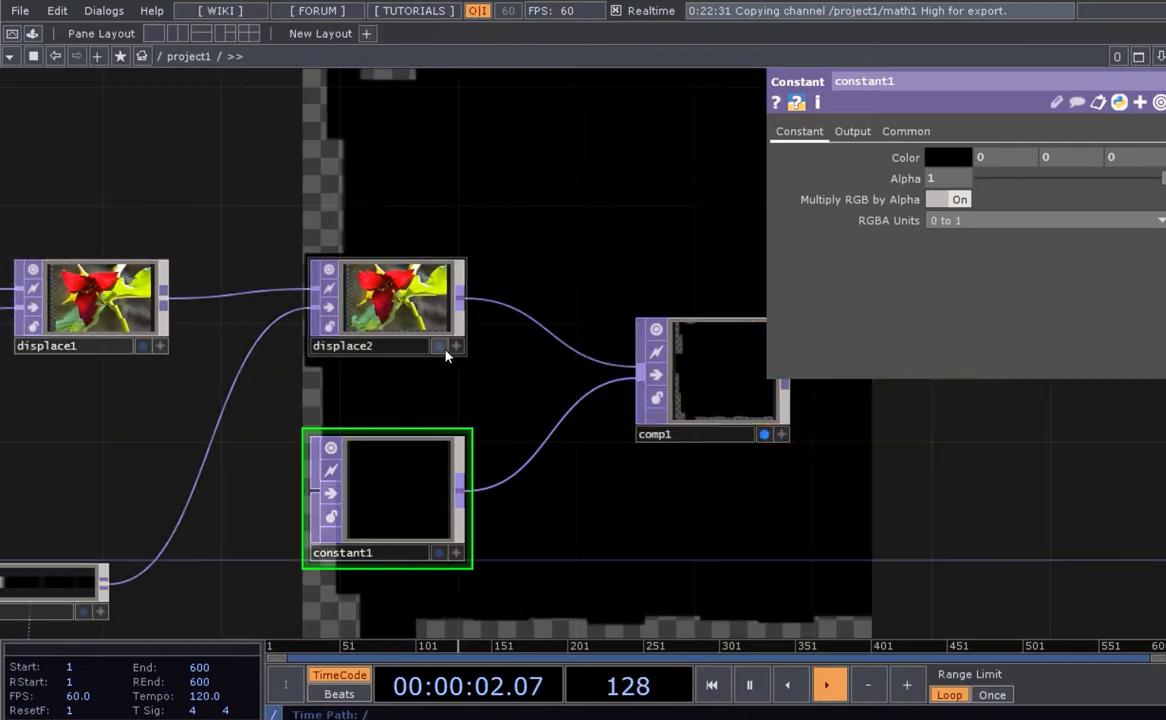
- Set comp1's Operation to Over so that the glitched image sits on the black constant
{"action": "left_click", "coordinate": [709, 399]}
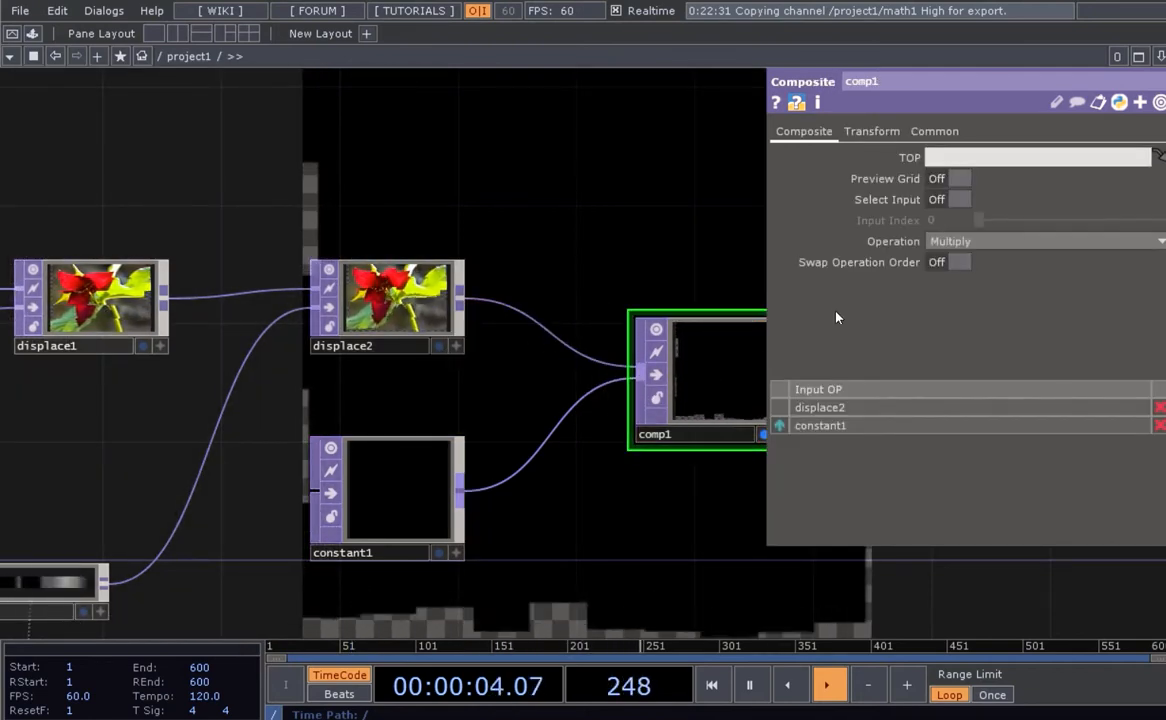
{"action": "left_click", "coordinate": [971, 240]}
{"action": "left_click", "coordinate": [1057, 388]}
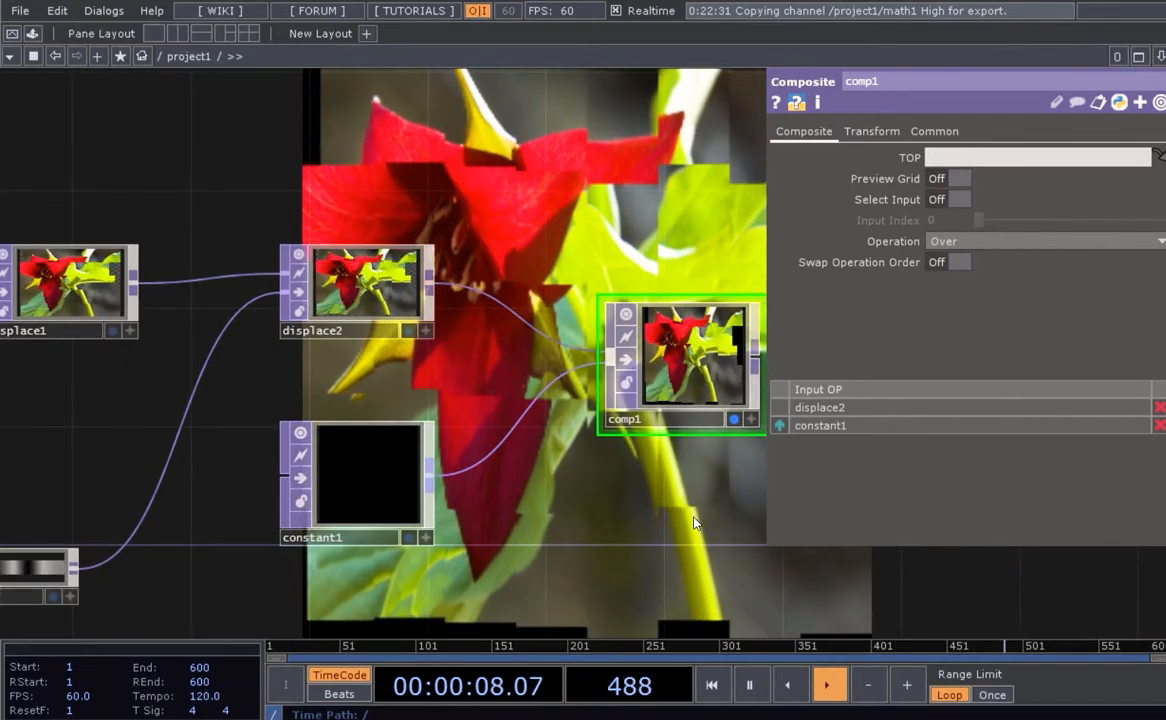
{"action": "left_click_drag", "start_coordinate": [652, 515], "coordinate": [632, 471]}
{"action": "scroll", "coordinate": [687, 409], "scroll_direction": "up", "scroll_amount": 3}
{"action": "scroll", "coordinate": [589, 396], "scroll_direction": "down", "scroll_amount": 3}
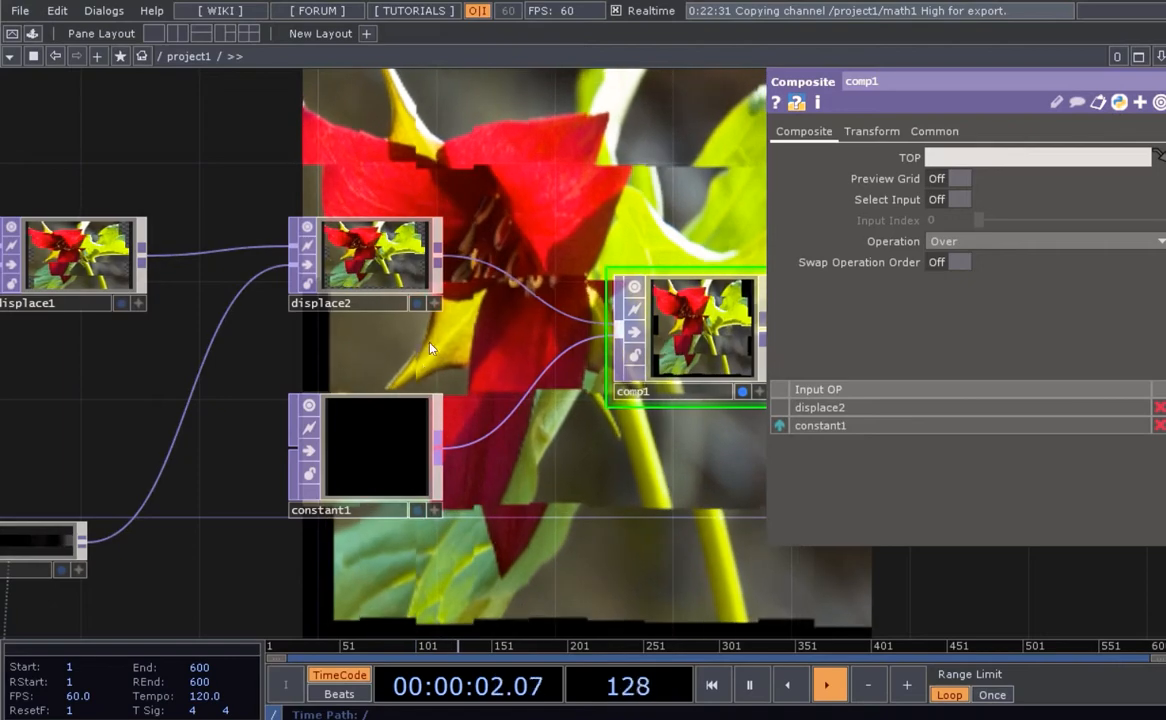
- Select displace2 and check its image size in the operator info
{"action": "left_click_drag", "start_coordinate": [380, 314], "coordinate": [400, 296]}
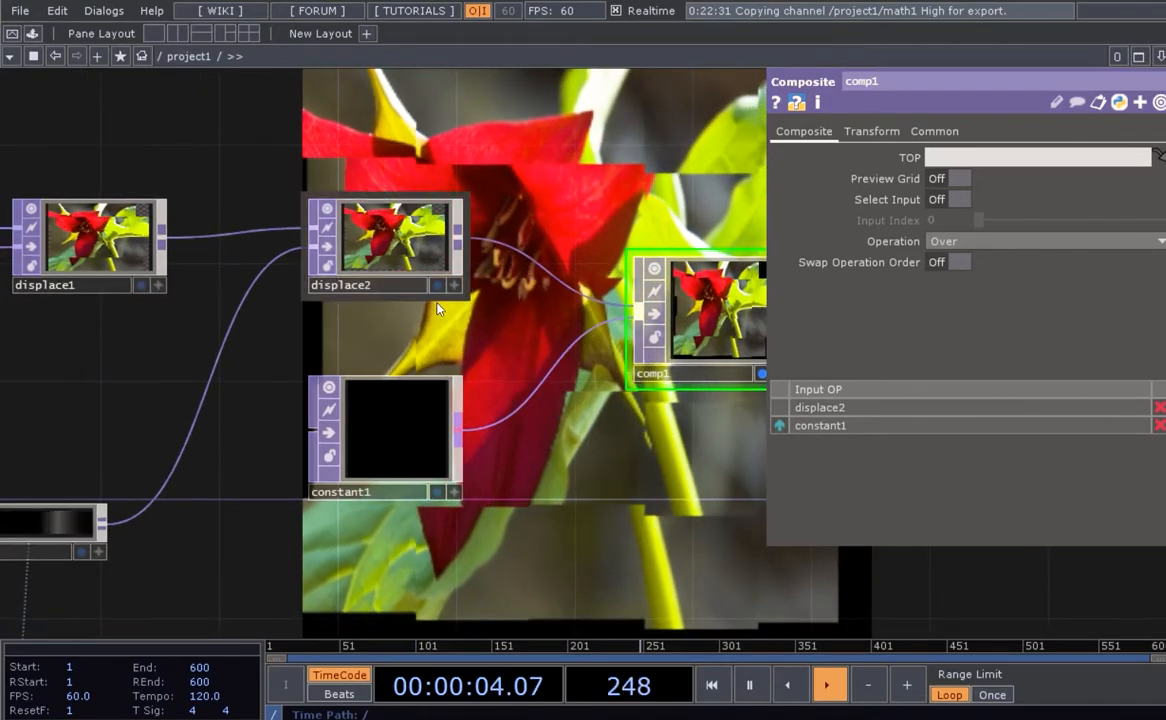
{"action": "left_click", "coordinate": [400, 250]}
{"action": "middle_click", "coordinate": [400, 248]}
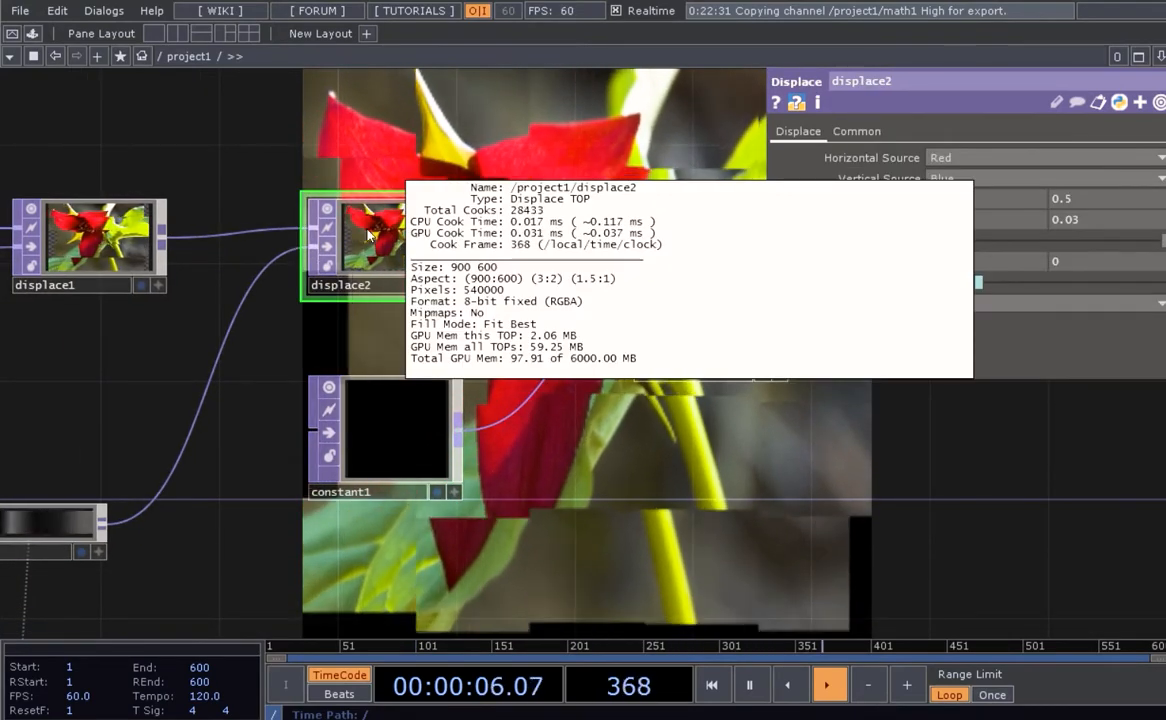
- Set constant1's resolution to 900 x 600 to match the displaced image
{"action": "scroll", "coordinate": [420, 330], "scroll_direction": "down", "scroll_amount": 2}
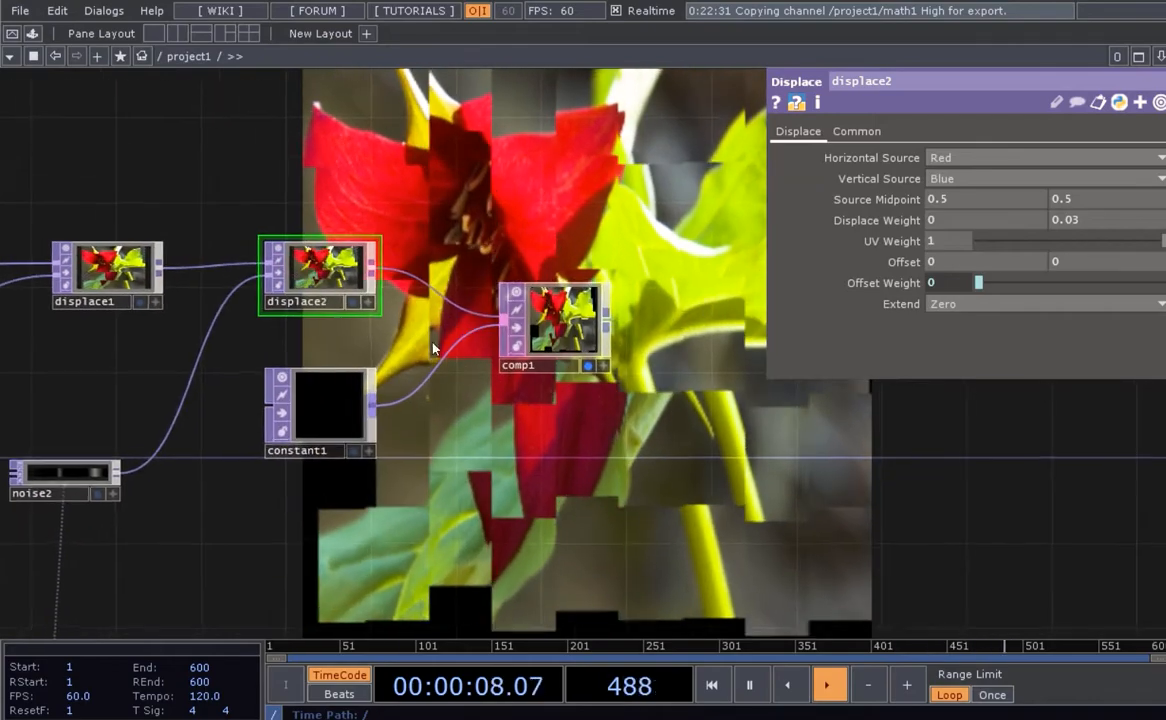
{"action": "scroll", "coordinate": [356, 354], "scroll_direction": "up", "scroll_amount": 2}
{"action": "left_click_drag", "start_coordinate": [342, 352], "coordinate": [430, 348]}
{"action": "left_click", "coordinate": [405, 398]}
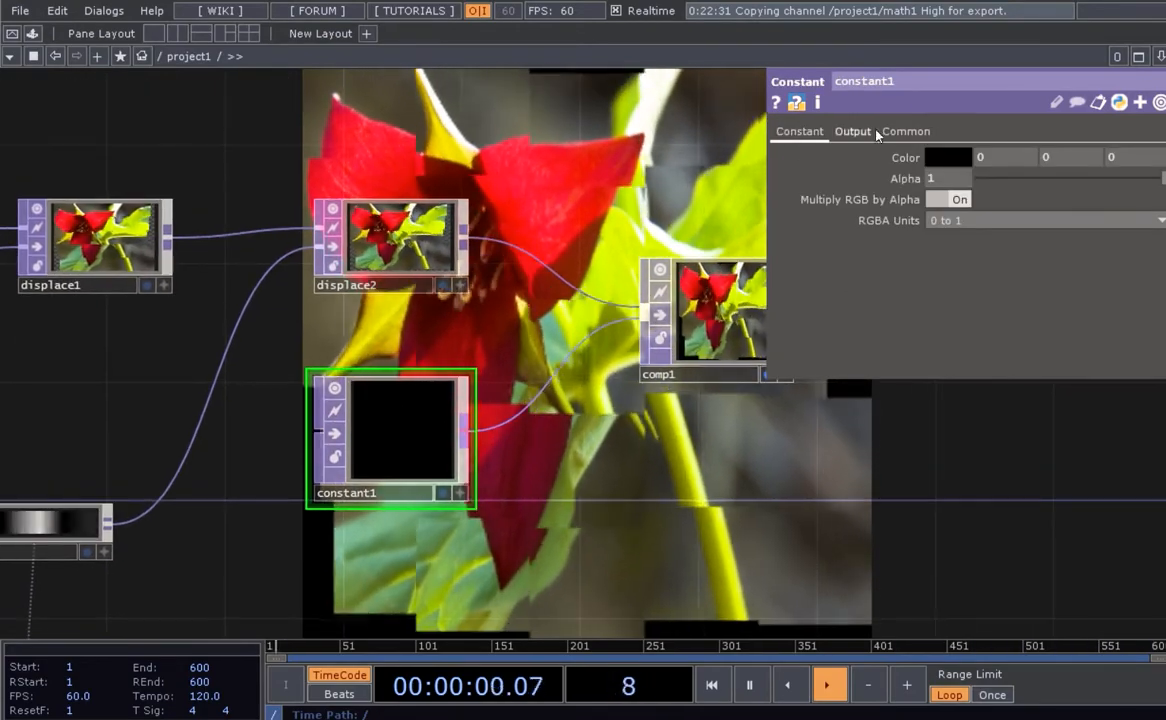
{"action": "left_click", "coordinate": [896, 133]}
{"action": "left_click", "coordinate": [932, 178]}
{"action": "type", "text": "90"}
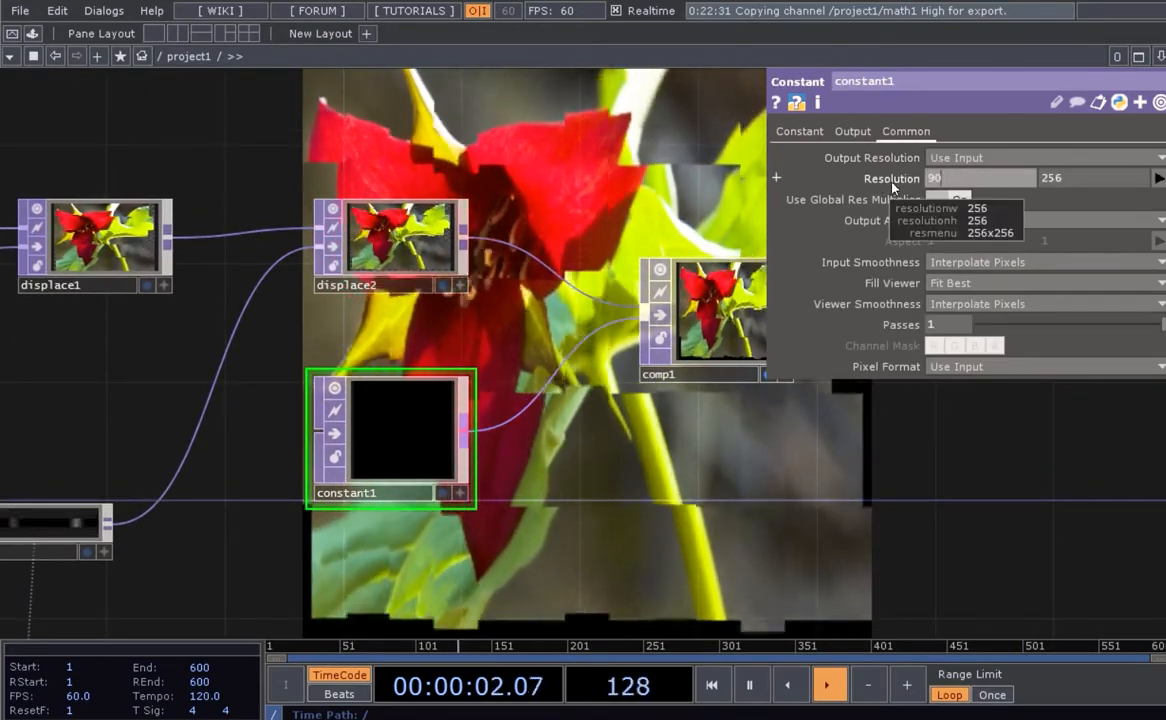
{"action": "type", "text": "0"}
{"action": "key", "text": "Tab"}
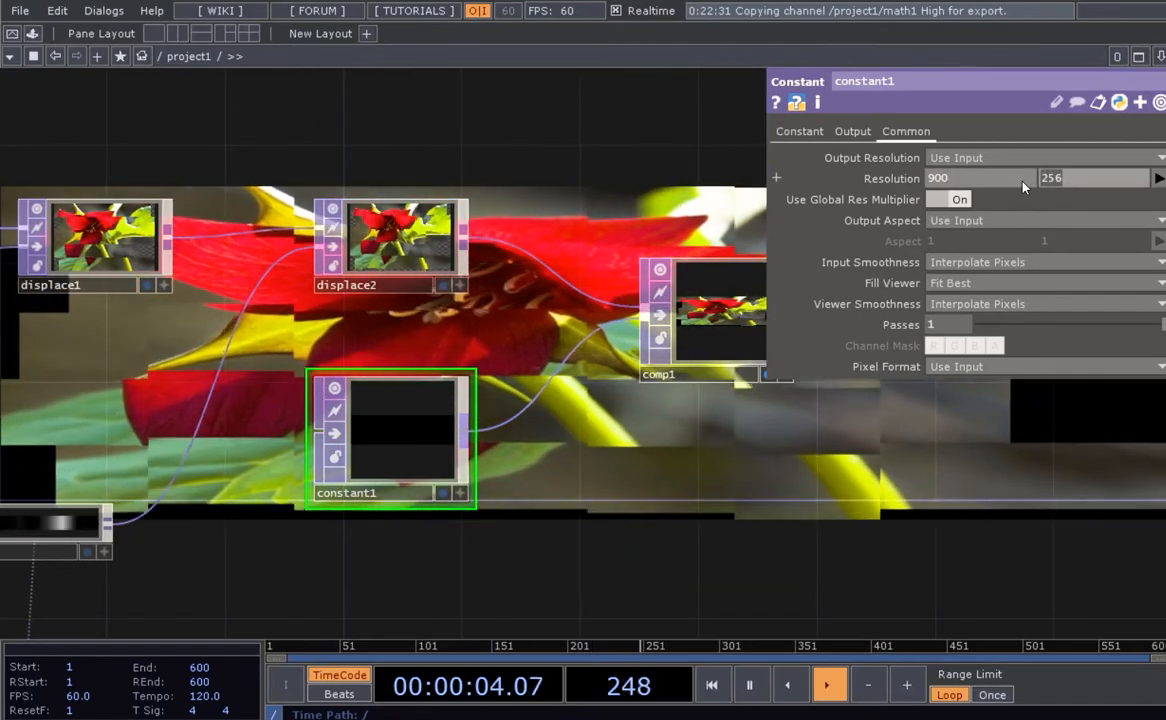
{"action": "type", "text": "600"}
{"action": "key", "text": "Return"}
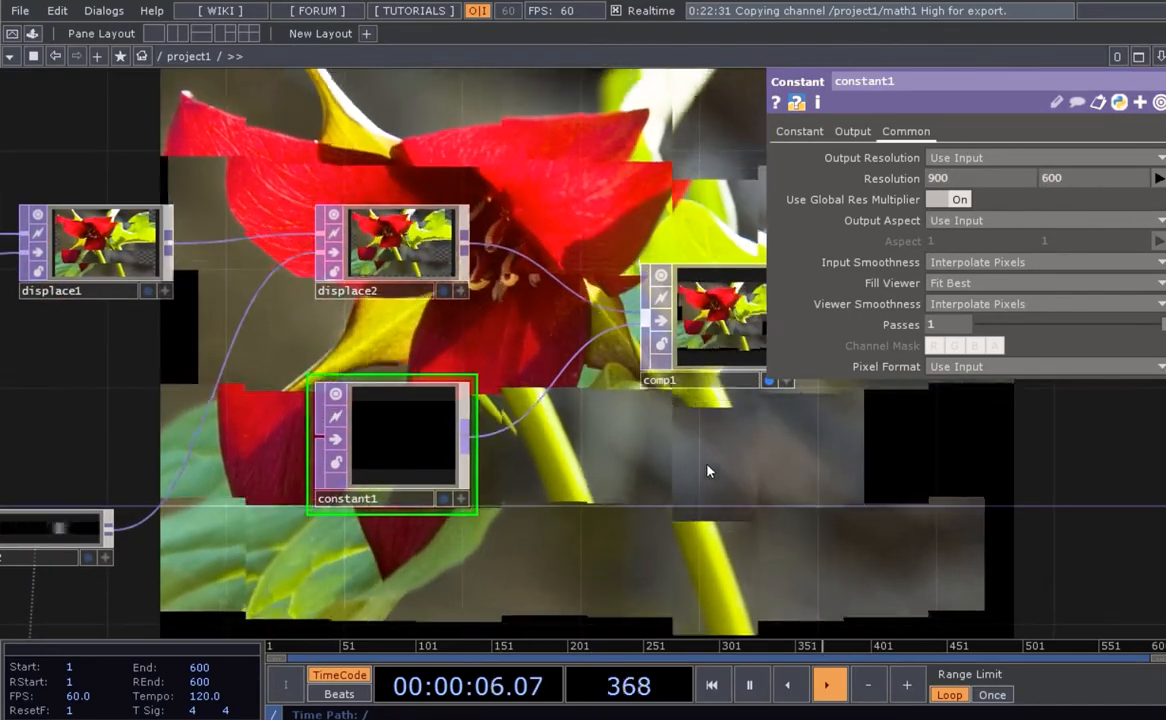
{"action": "left_click_drag", "start_coordinate": [707, 471], "coordinate": [684, 486]}
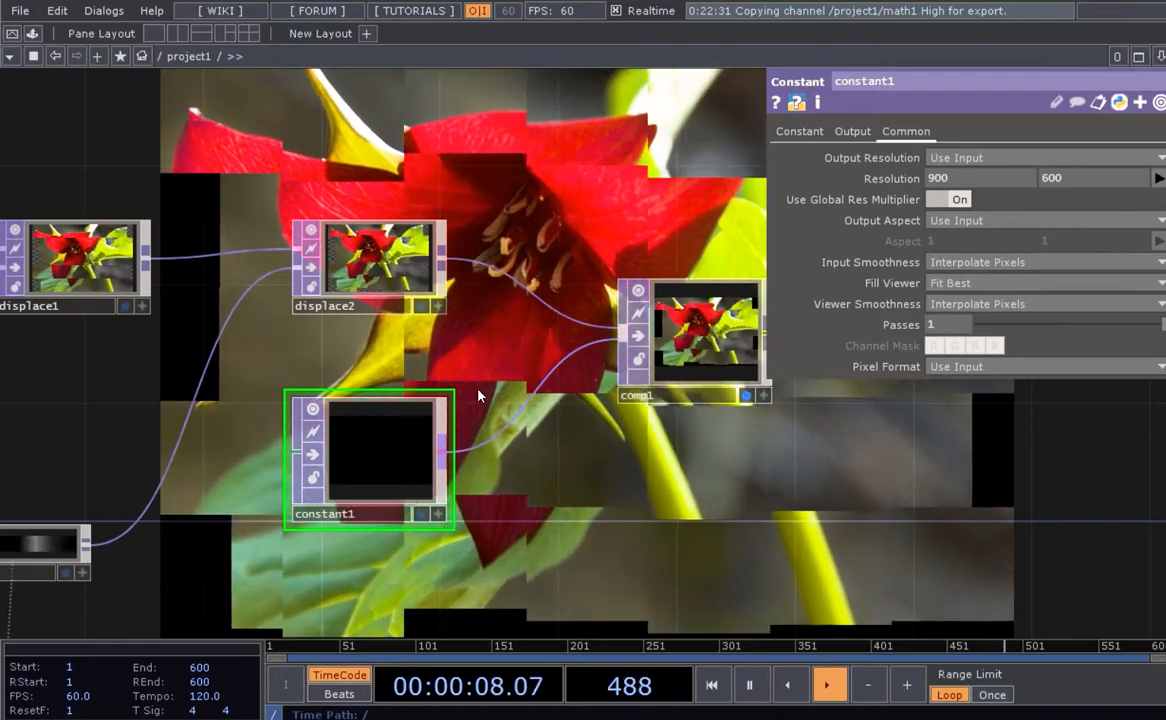
- Try the Average, Brightest, Burn Linear, Difference and Lighter Color operations on comp1, and return it to Over
{"action": "left_click_drag", "start_coordinate": [478, 389], "coordinate": [445, 396]}
{"action": "left_click", "coordinate": [665, 350]}
{"action": "left_click_drag", "start_coordinate": [661, 464], "coordinate": [634, 450]}
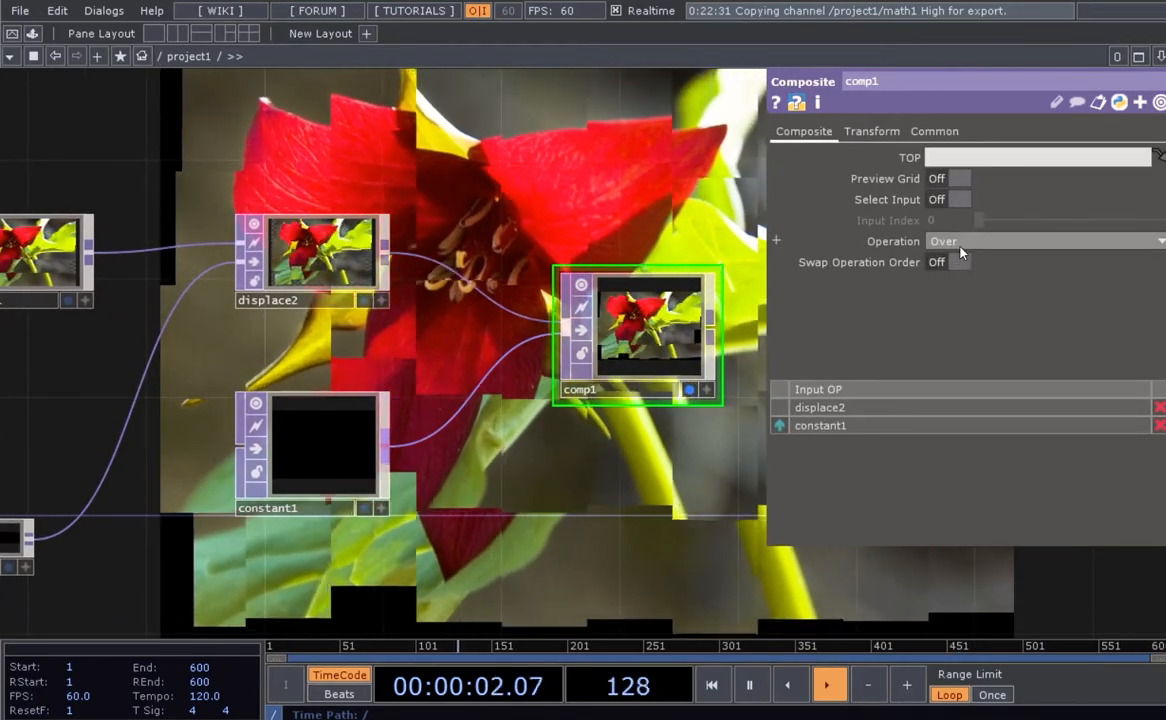
{"action": "left_click", "coordinate": [960, 252]}
{"action": "left_click", "coordinate": [872, 273]}
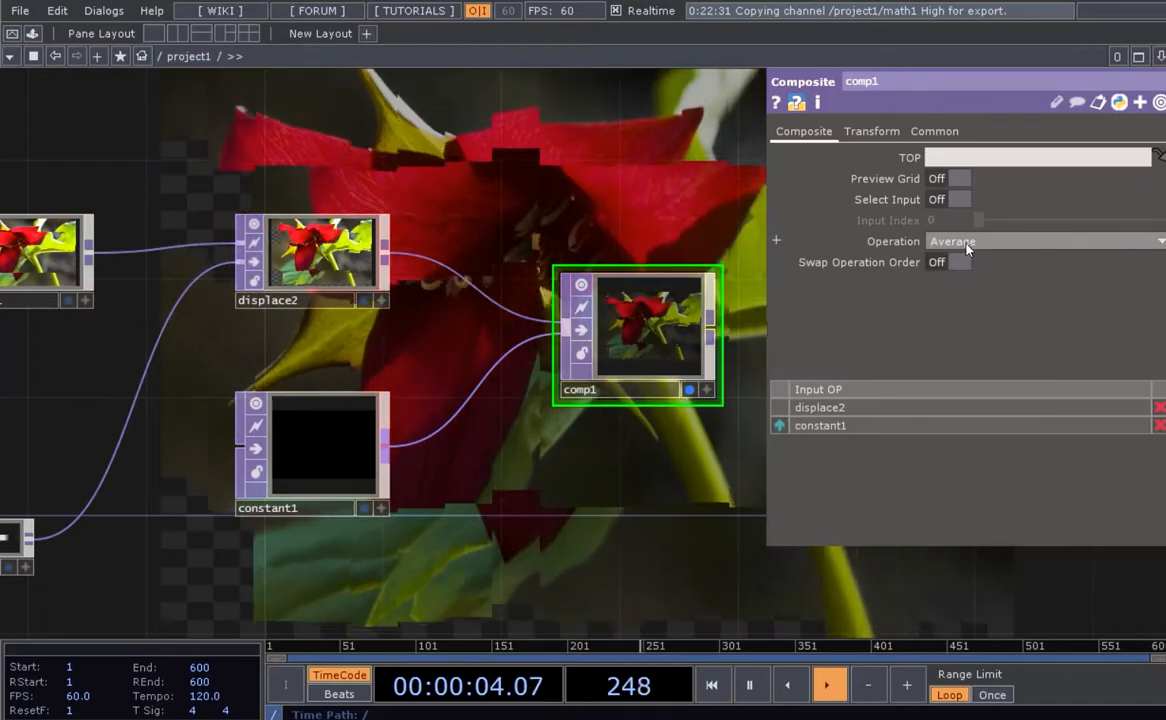
{"action": "left_click", "coordinate": [966, 245]}
{"action": "left_click", "coordinate": [955, 308]}
{"action": "left_click", "coordinate": [966, 242]}
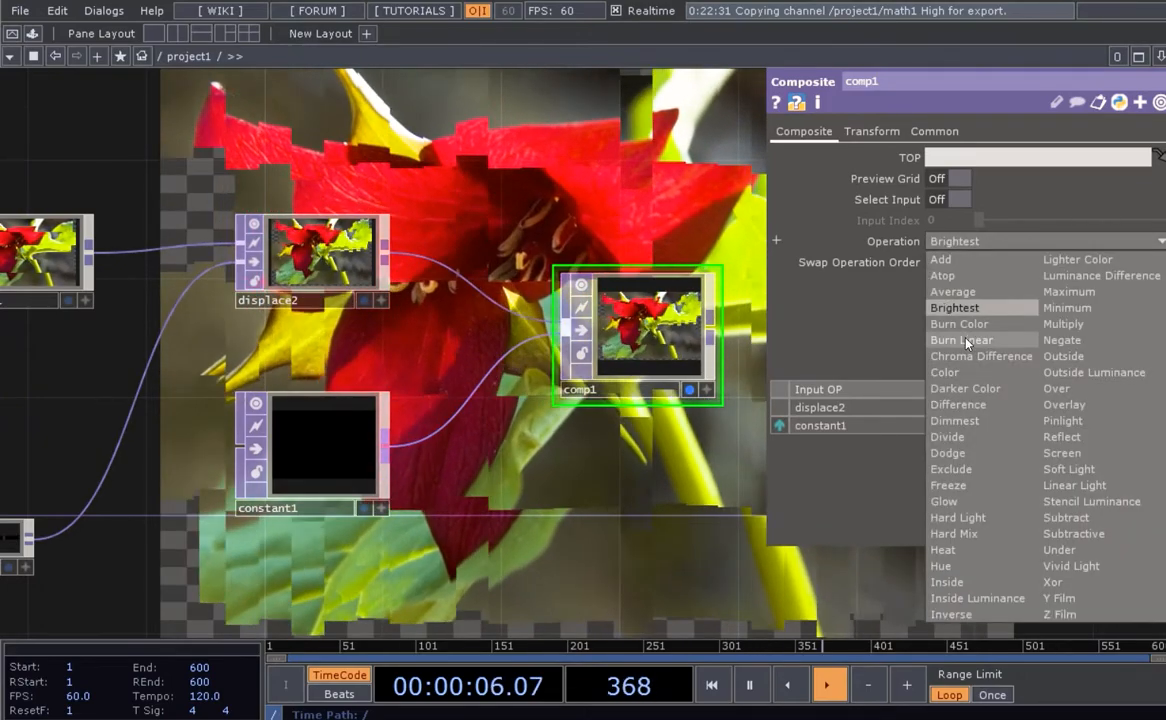
{"action": "left_click", "coordinate": [966, 340]}
{"action": "left_click", "coordinate": [960, 241]}
{"action": "left_click", "coordinate": [958, 404]}
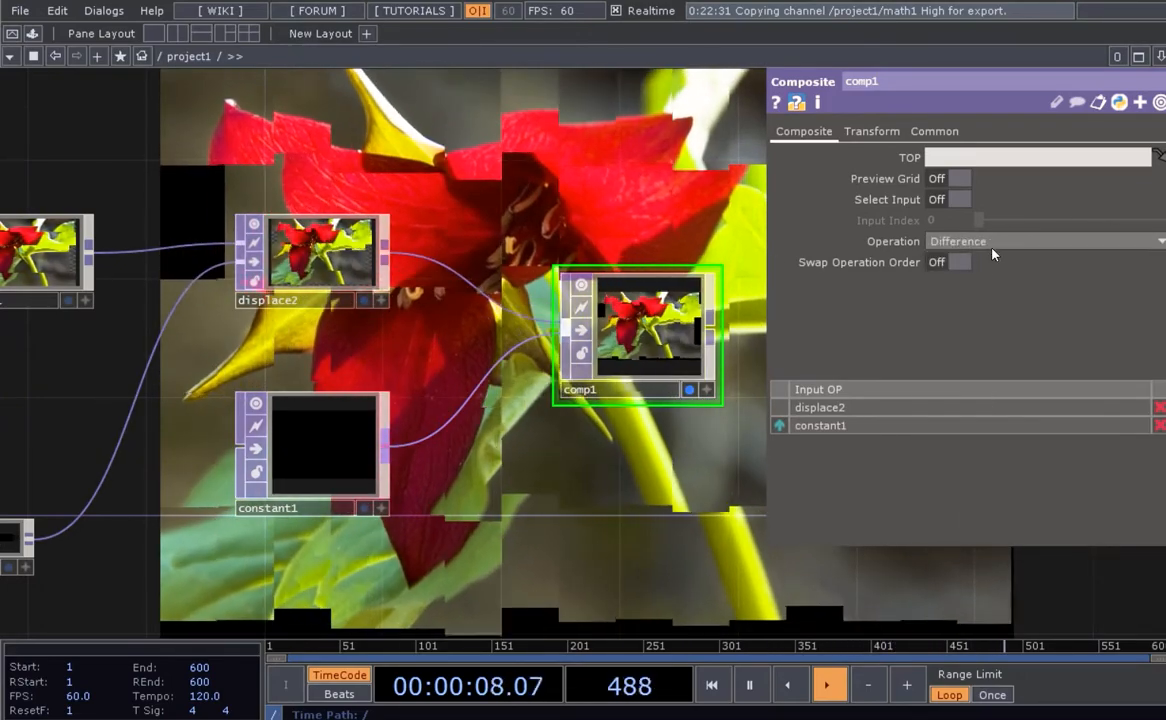
{"action": "left_click", "coordinate": [993, 245]}
{"action": "left_click", "coordinate": [1077, 259]}
{"action": "left_click", "coordinate": [996, 243]}
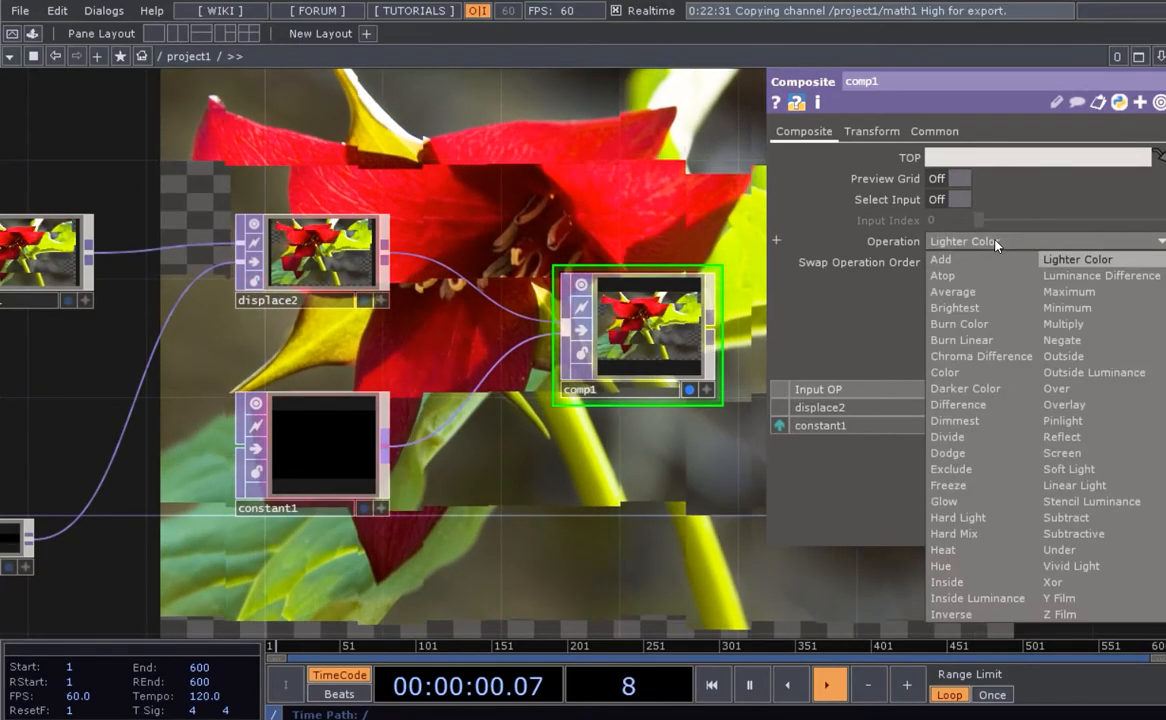
{"action": "left_click", "coordinate": [1060, 388]}
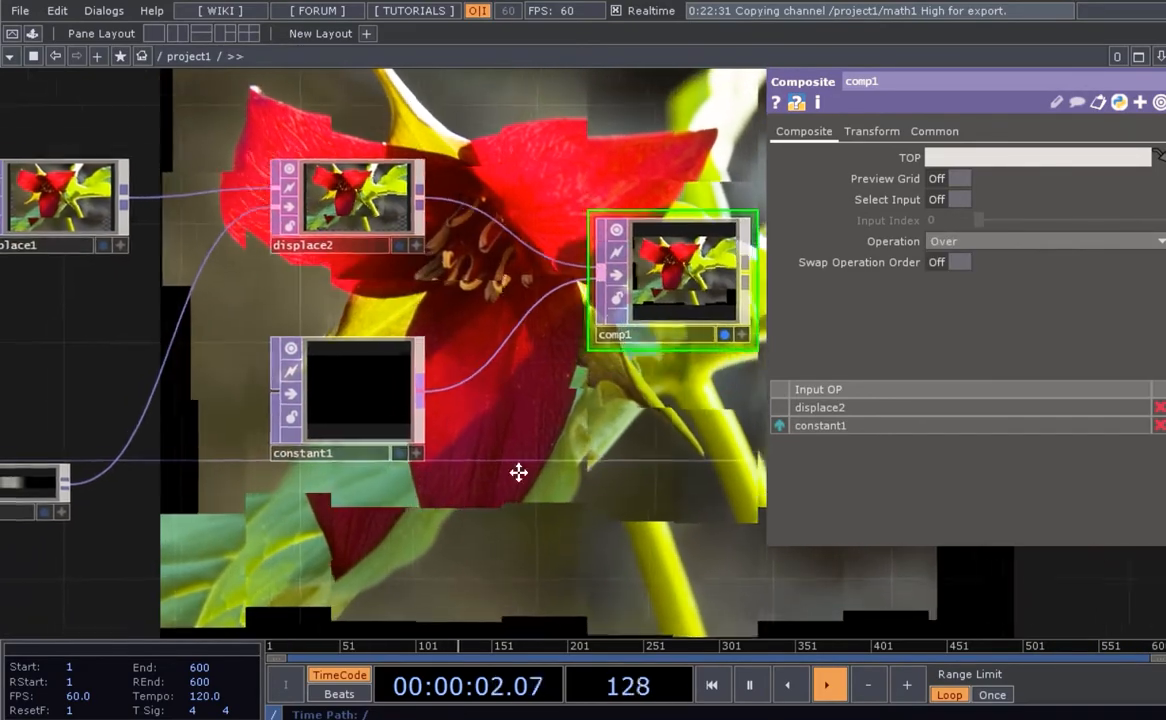
- Add a Ramp TOP below constant1 and set its Type to Vertical
{"action": "key", "text": "Tab"}
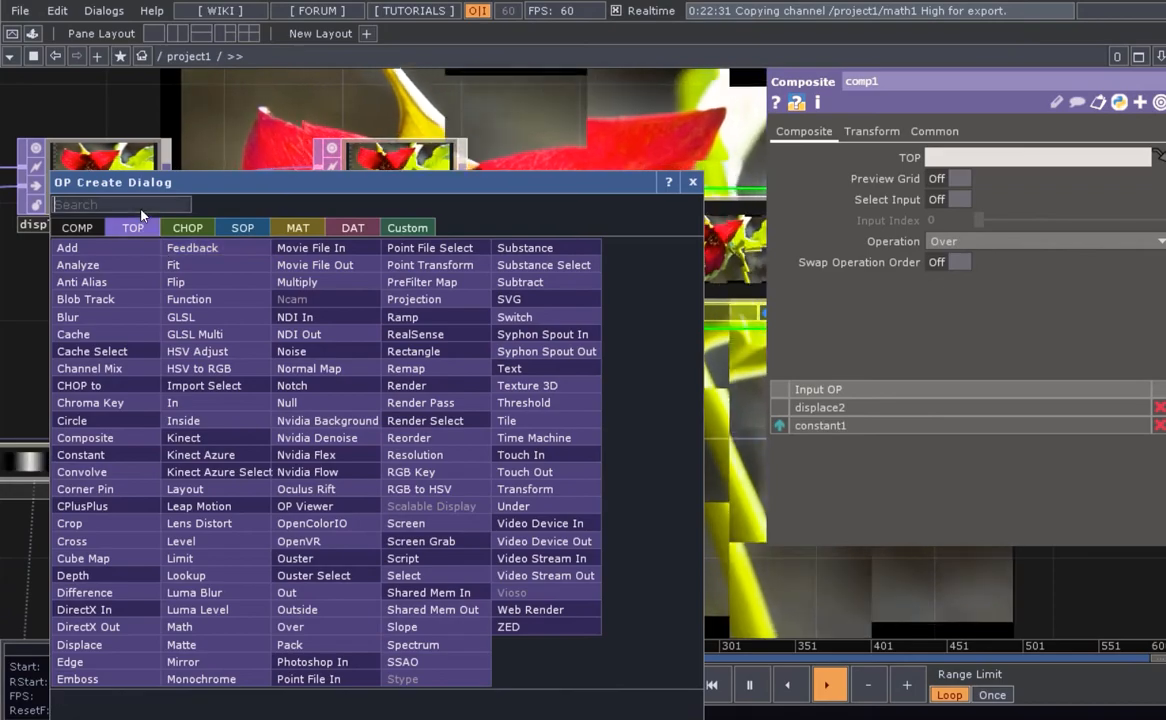
{"action": "left_click", "coordinate": [421, 327]}
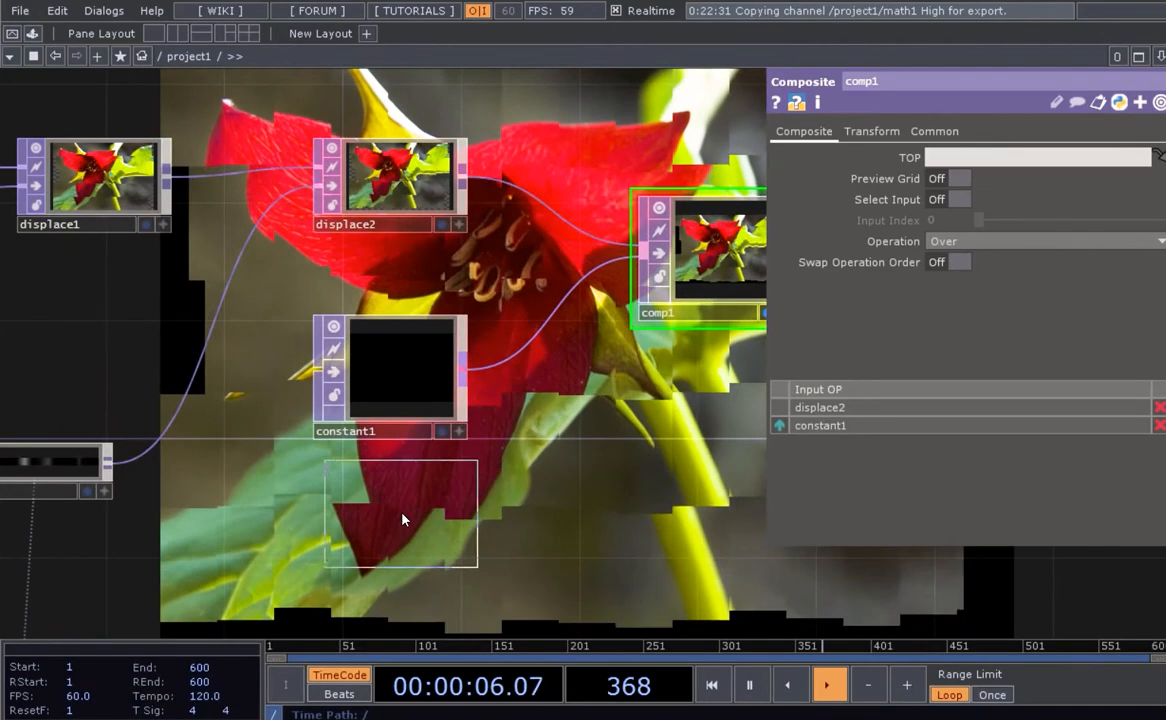
{"action": "left_click", "coordinate": [403, 520]}
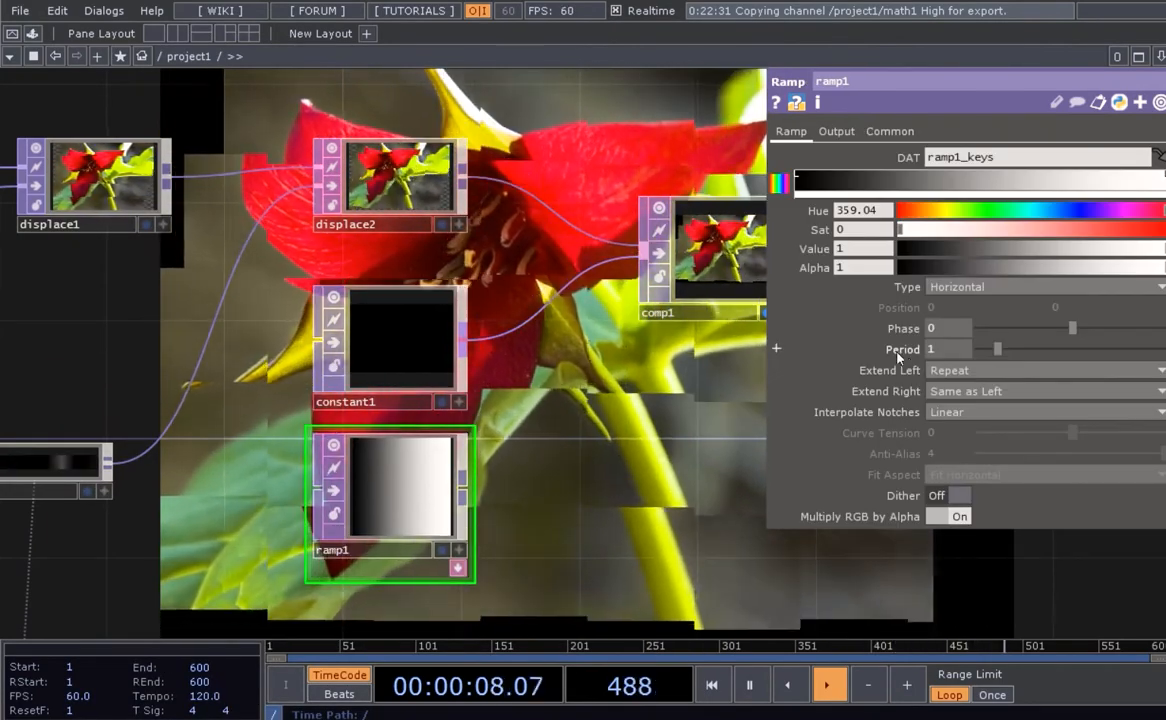
{"action": "left_click", "coordinate": [965, 288]}
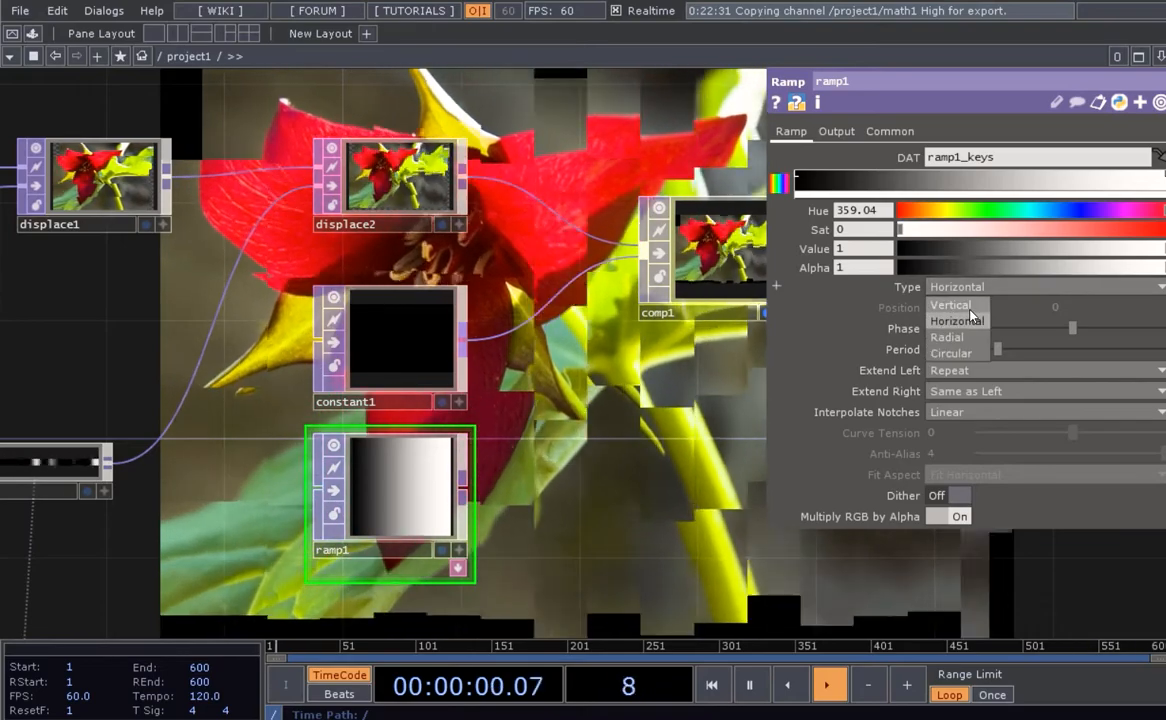
{"action": "left_click", "coordinate": [966, 322]}
{"action": "left_click", "coordinate": [964, 288]}
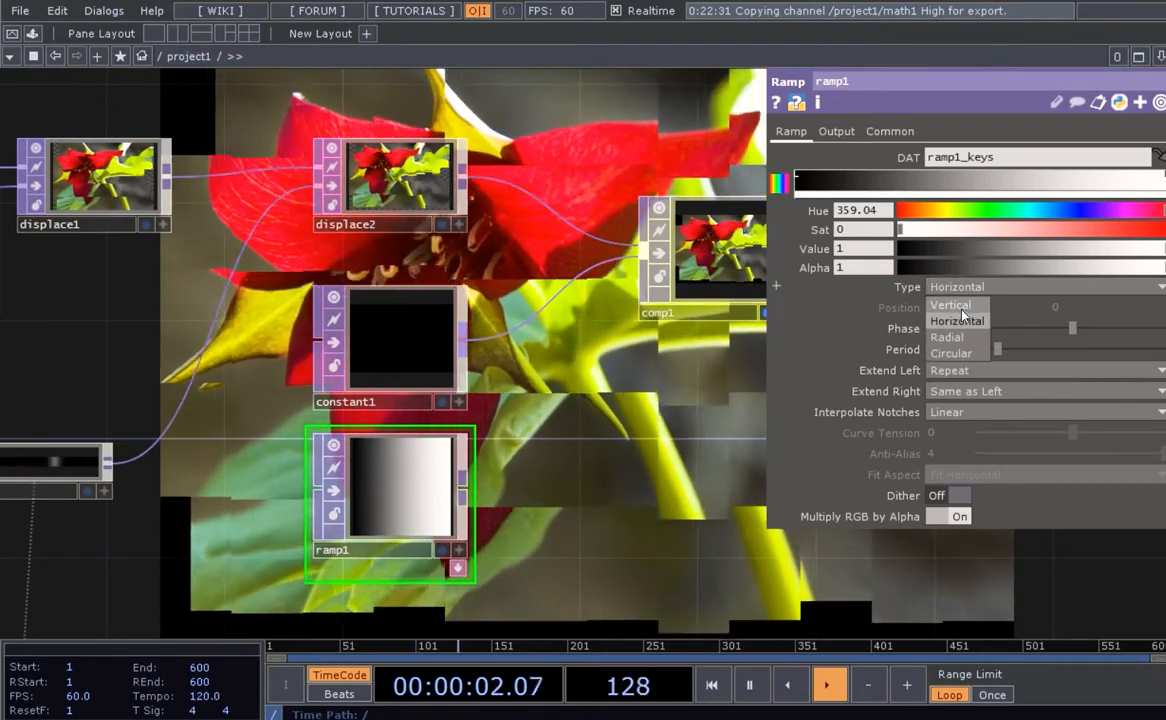
{"action": "left_click", "coordinate": [958, 306]}
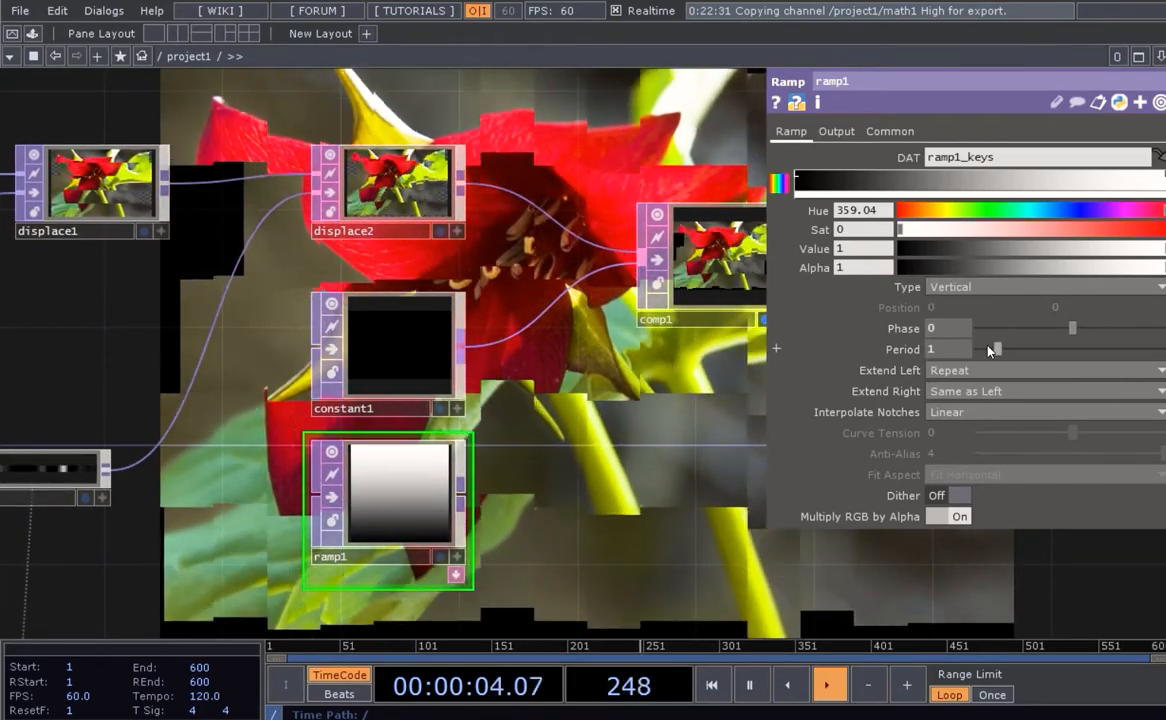
- Animate ramp1 by entering absTime.seconds * 0.2 as its Phase expression, and set its Period to 0.64
{"action": "left_click_drag", "start_coordinate": [1117, 330], "coordinate": [1080, 329]}
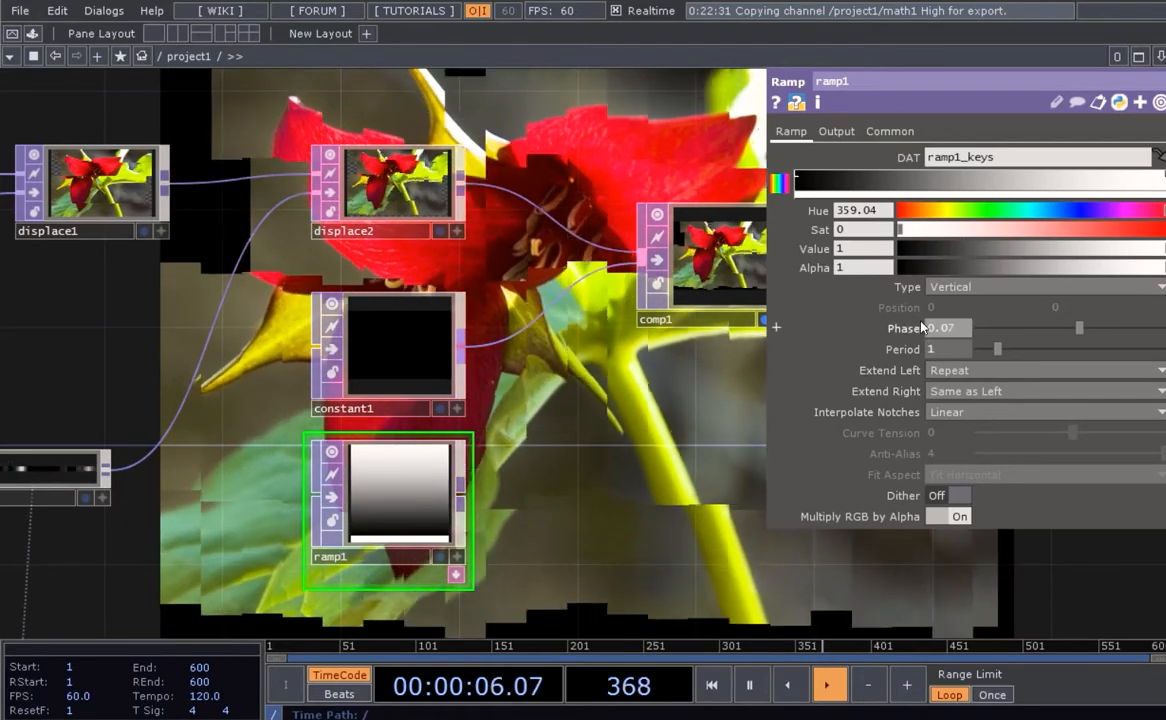
{"action": "left_click", "coordinate": [904, 331]}
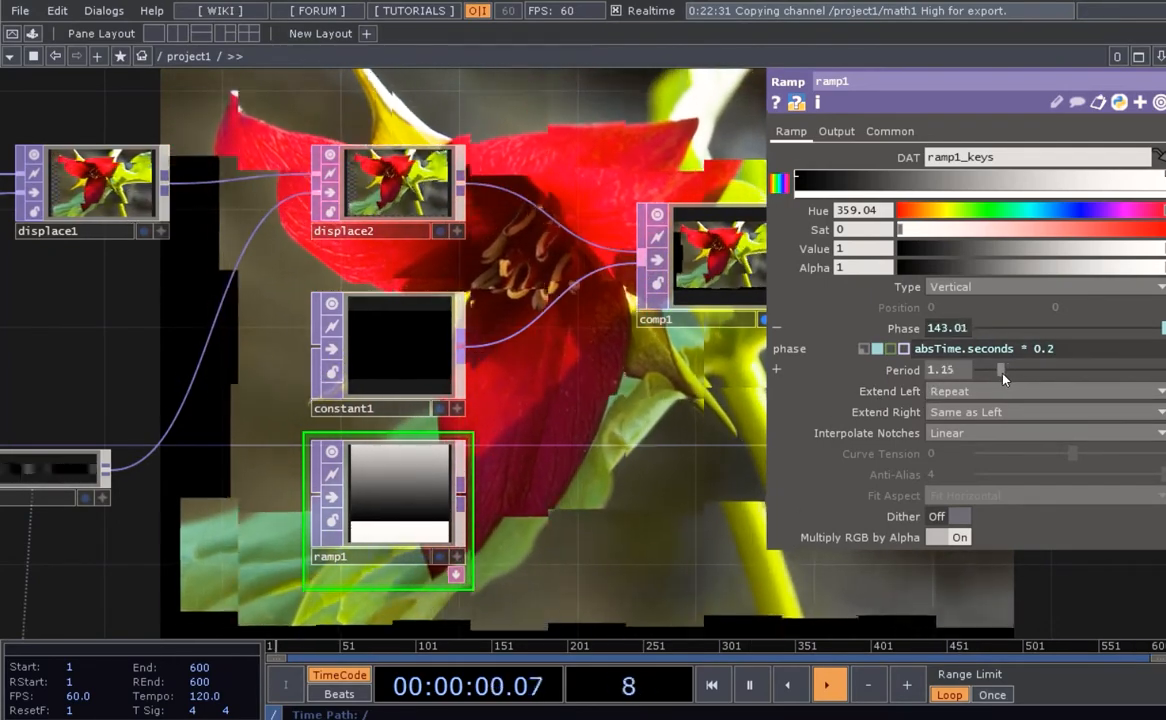
{"action": "left_click_drag", "start_coordinate": [1004, 378], "coordinate": [990, 380]}
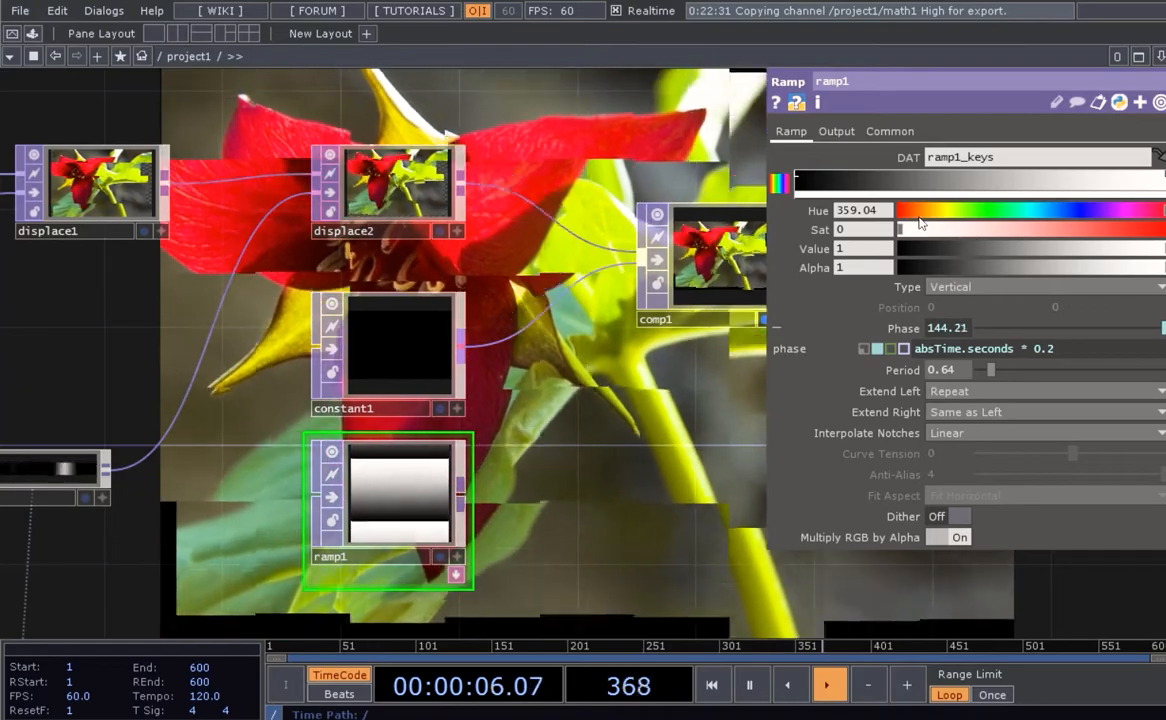
- Color ramp1's gradient teal green at the start, blue with hue 237 near the middle and pink with hue 324 at the end
{"action": "left_click", "coordinate": [798, 184]}
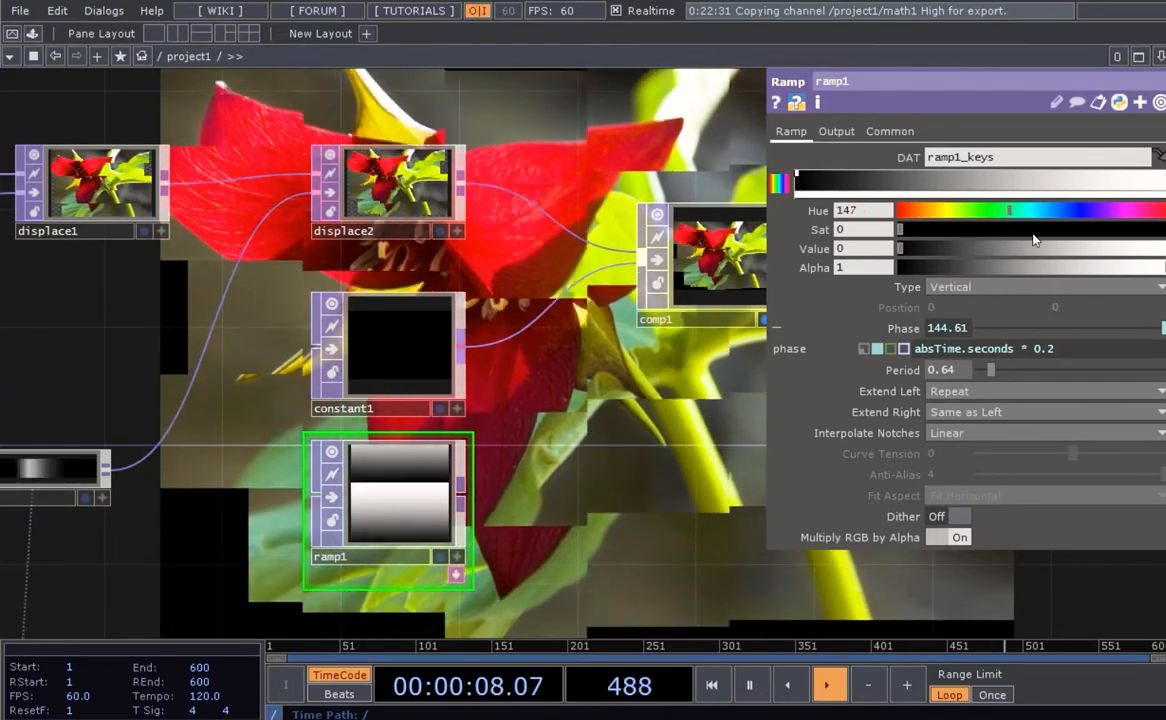
{"action": "left_click_drag", "start_coordinate": [1033, 232], "coordinate": [1107, 250]}
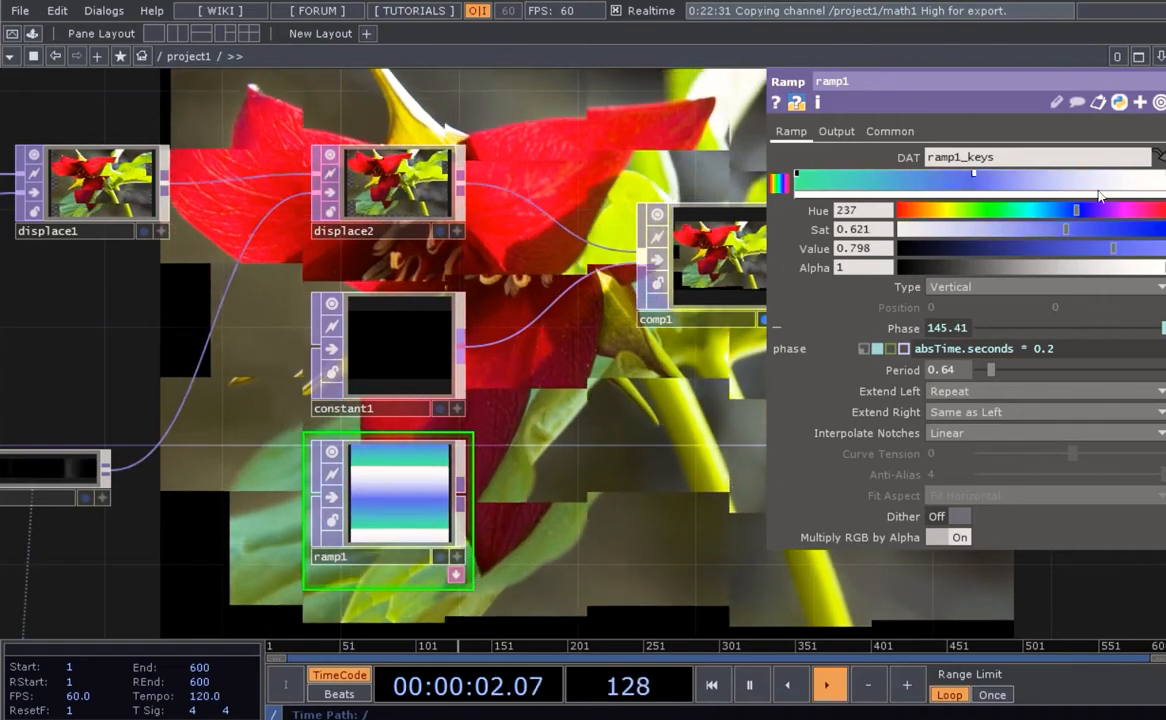
{"action": "left_click", "coordinate": [1137, 181]}
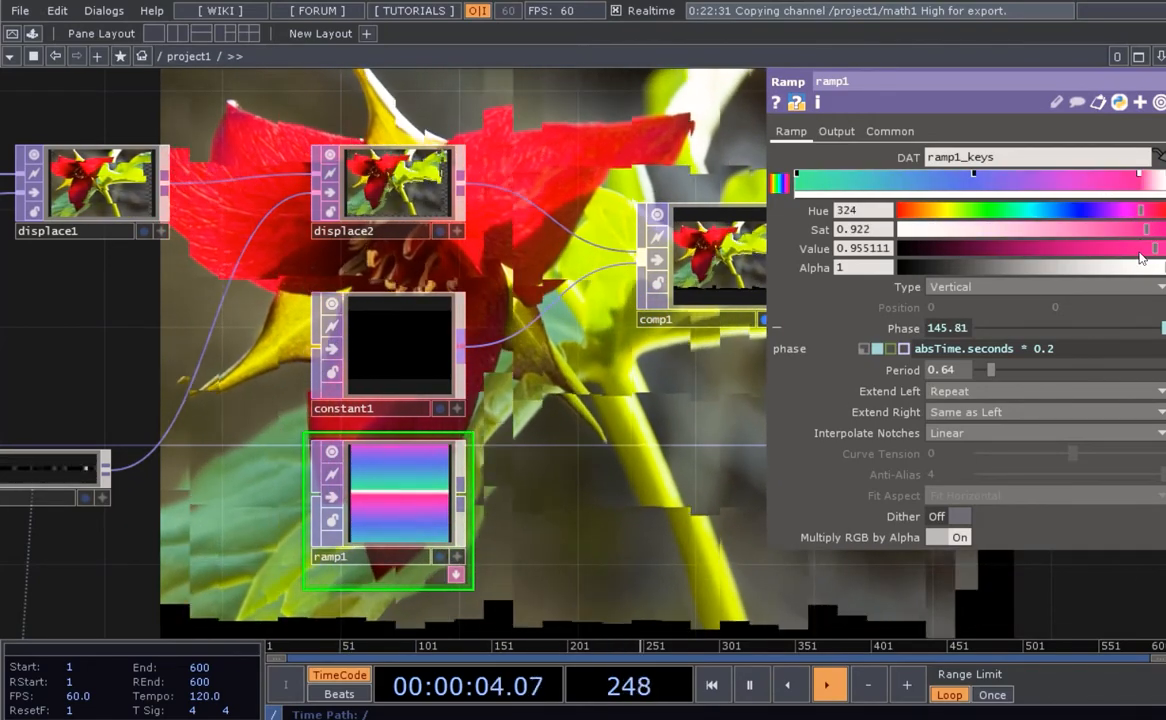
{"action": "left_click_drag", "start_coordinate": [538, 548], "coordinate": [518, 552]}
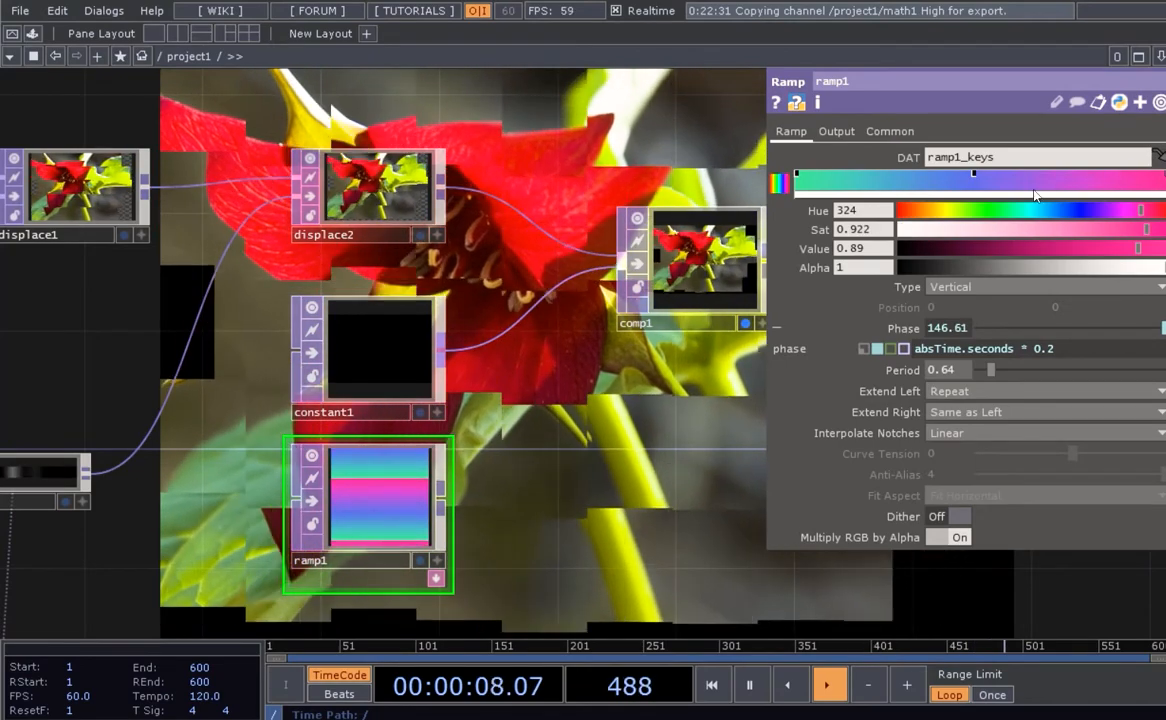
- Connect ramp1 to comp1 as the background input and disconnect constant1 from it
{"action": "left_click_drag", "start_coordinate": [527, 460], "coordinate": [526, 470]}
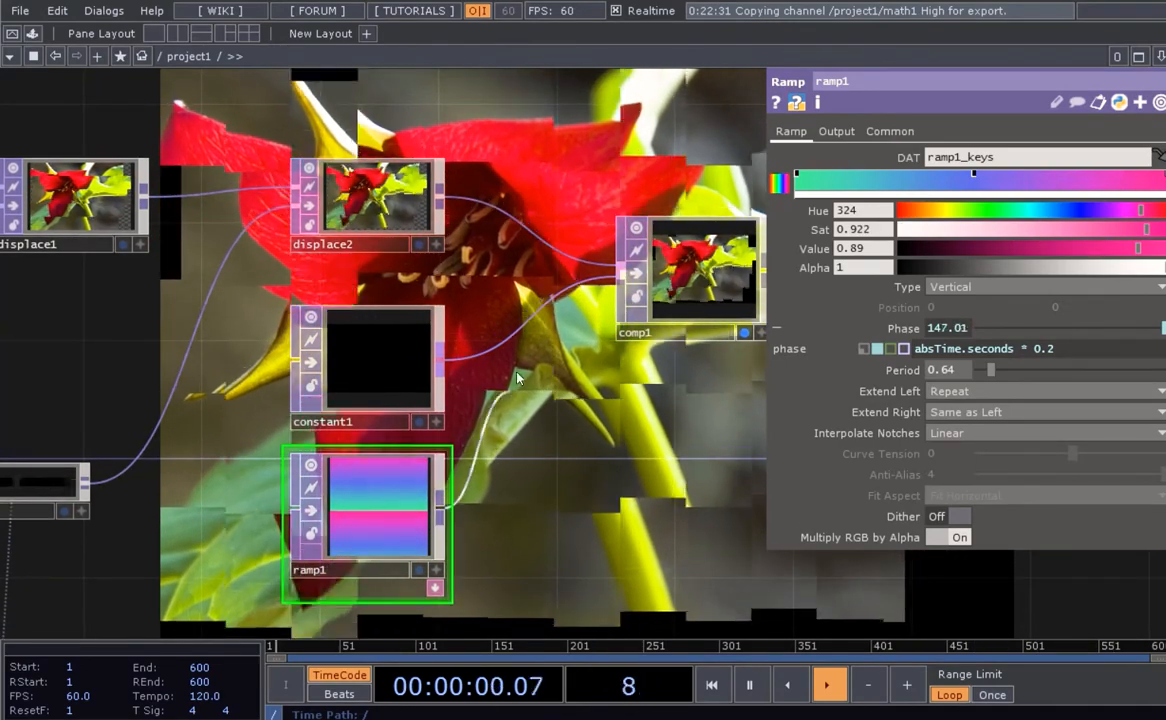
{"action": "left_click", "coordinate": [404, 385]}
{"action": "right_click", "coordinate": [515, 300]}
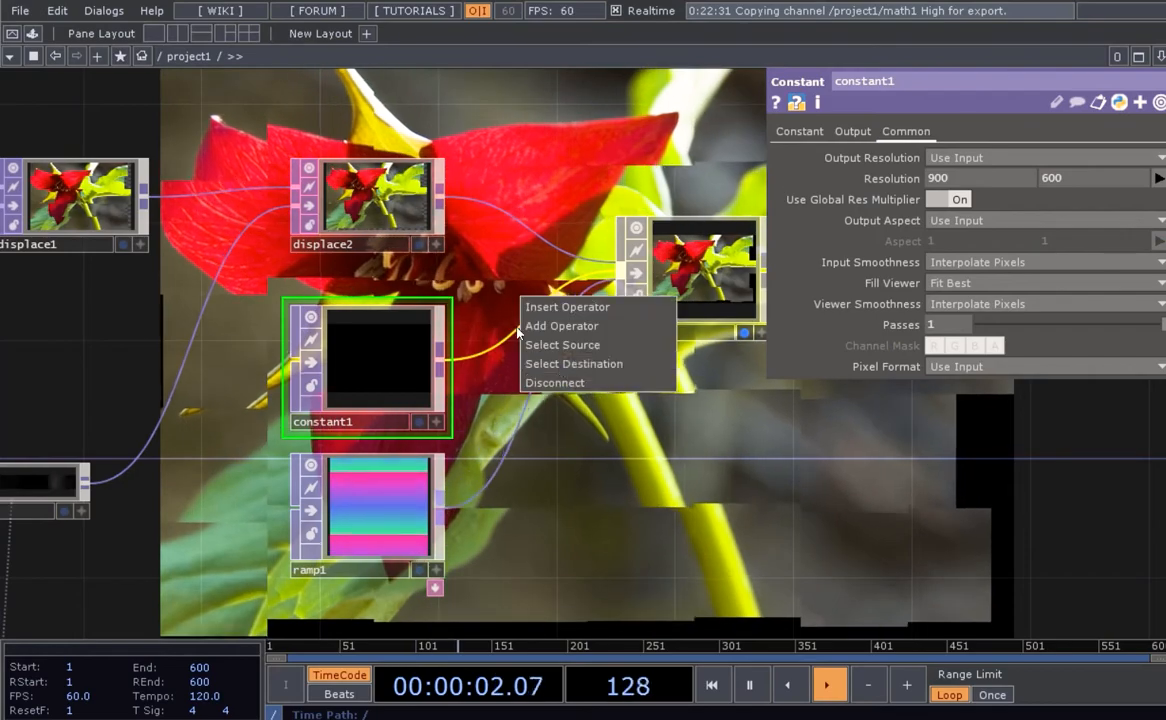
{"action": "left_click_drag", "start_coordinate": [590, 433], "coordinate": [548, 459]}
- Try the Multiply, Add, Atop, Average, Burn Color and Burn Linear operations on comp1 with the ramp as background
{"action": "left_click", "coordinate": [668, 300]}
{"action": "left_click", "coordinate": [991, 241]}
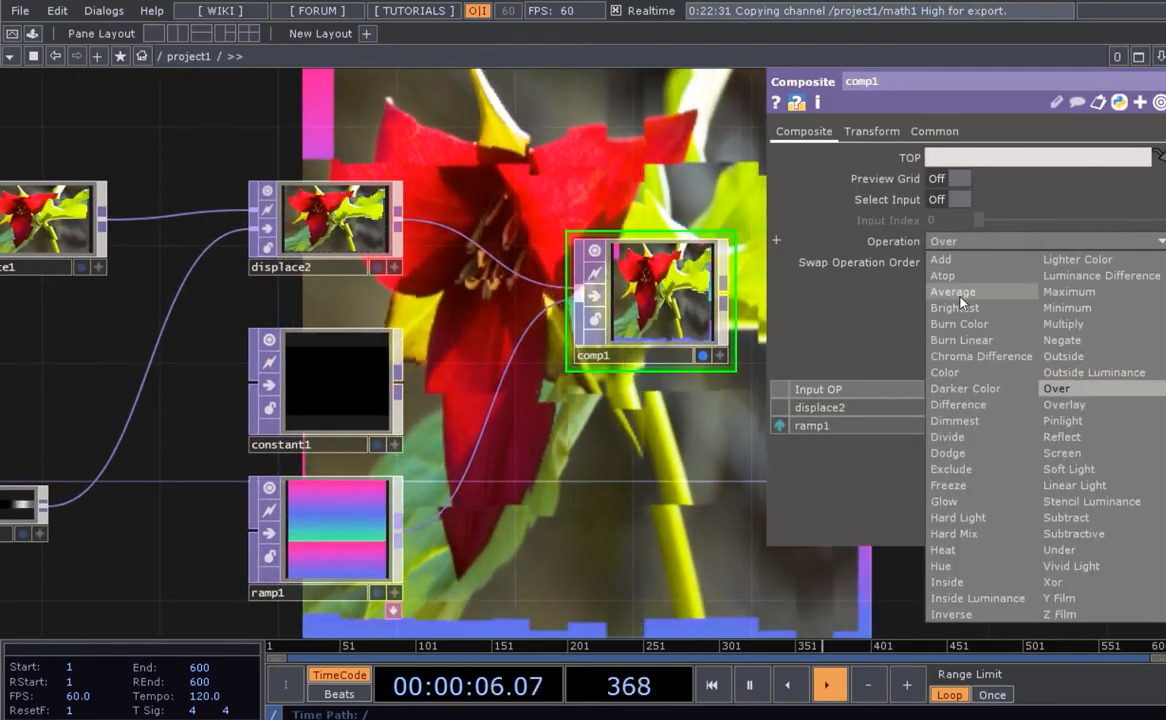
{"action": "left_click", "coordinate": [1080, 322]}
{"action": "left_click", "coordinate": [955, 241]}
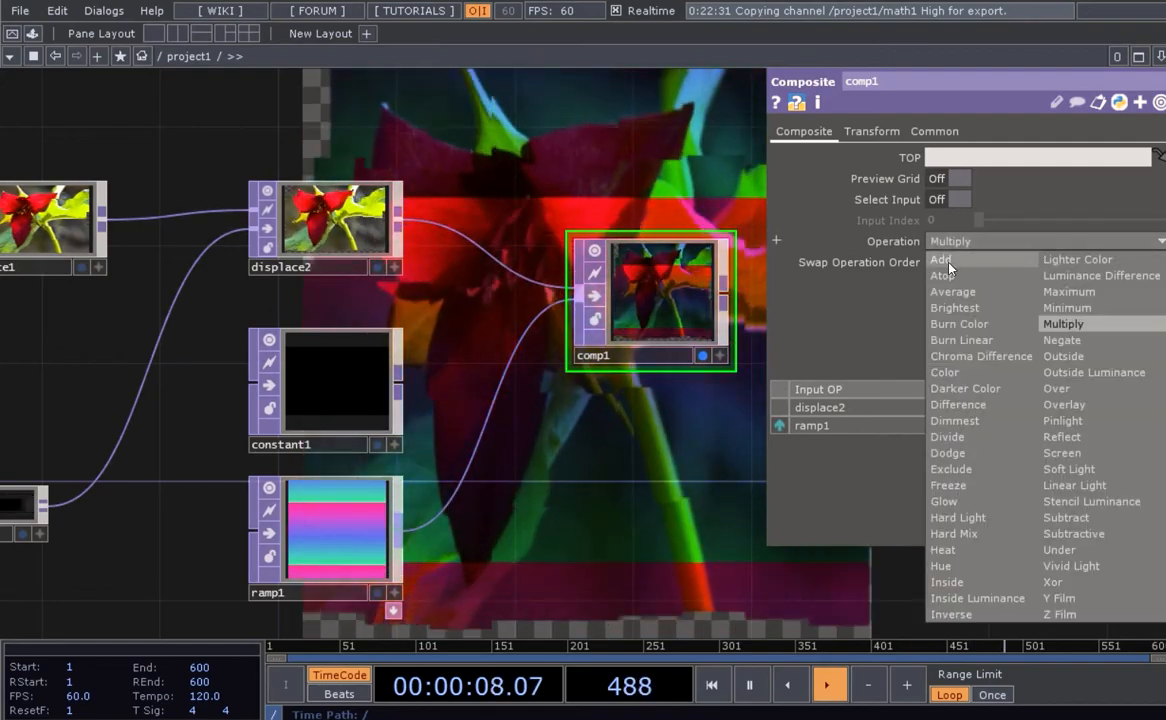
{"action": "left_click", "coordinate": [945, 259]}
{"action": "left_click", "coordinate": [972, 244]}
{"action": "left_click", "coordinate": [967, 281]}
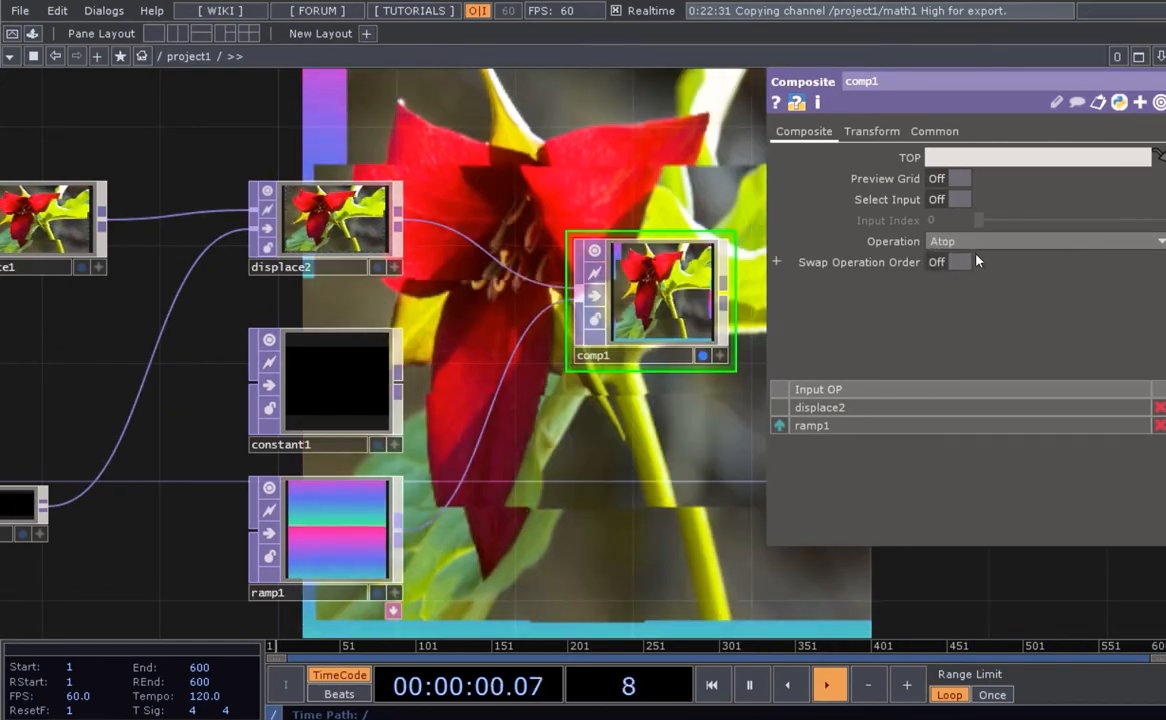
{"action": "left_click", "coordinate": [968, 241]}
{"action": "left_click", "coordinate": [969, 290]}
{"action": "left_click", "coordinate": [965, 241]}
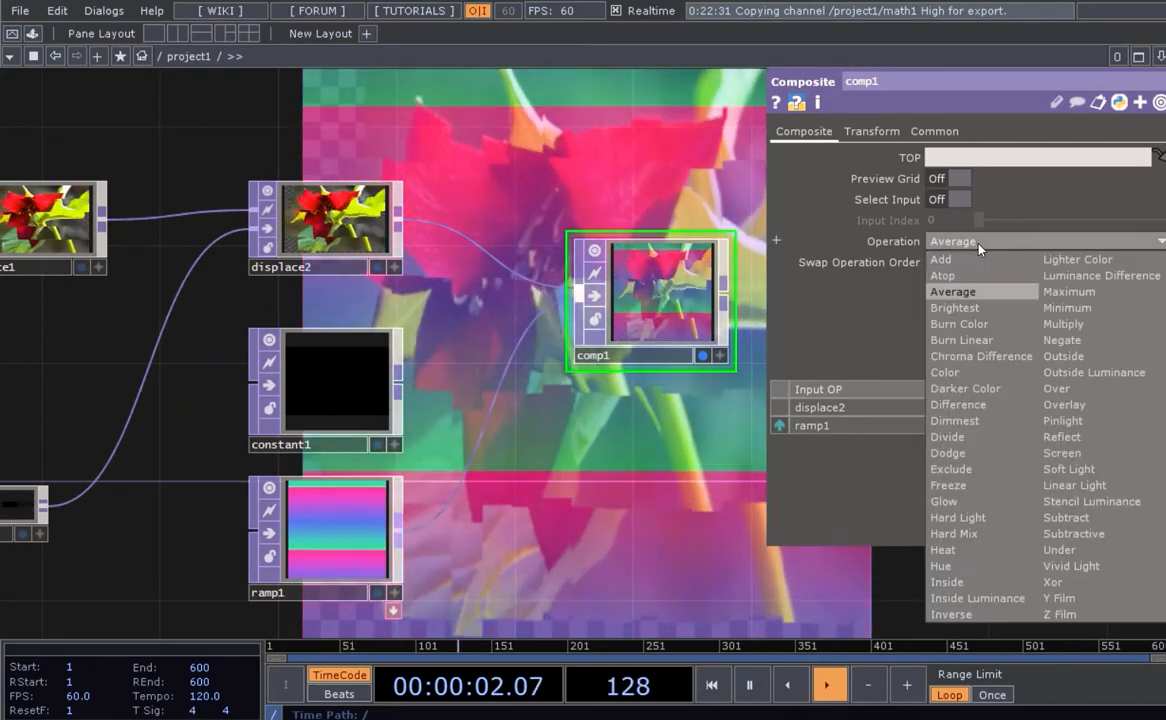
{"action": "left_click", "coordinate": [880, 307]}
{"action": "left_click", "coordinate": [1000, 241]}
{"action": "left_click", "coordinate": [985, 324]}
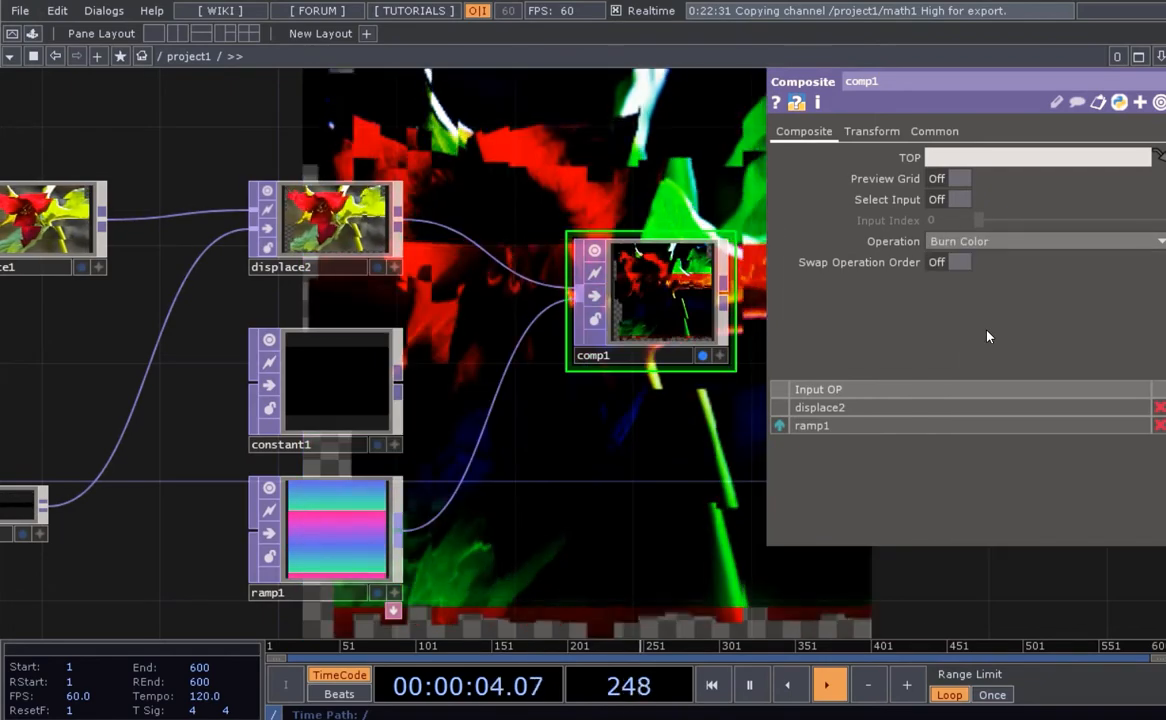
{"action": "left_click", "coordinate": [983, 241]}
{"action": "left_click", "coordinate": [987, 340]}
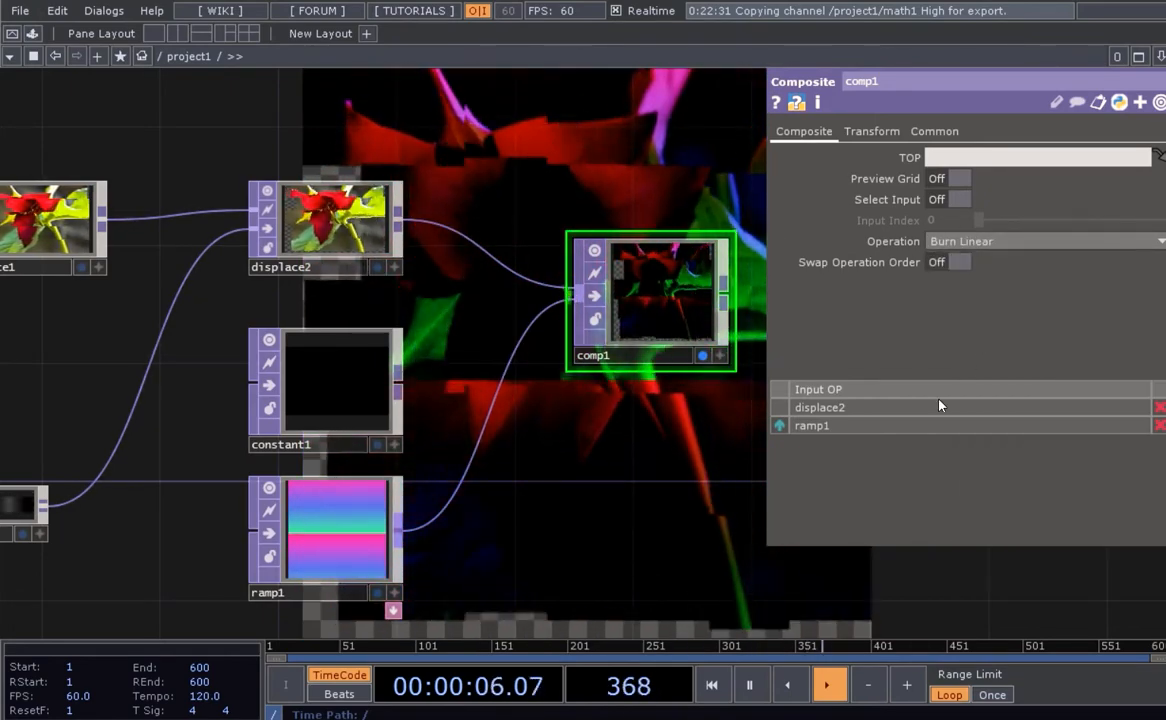
- Set comp1's Operation to Add
{"action": "left_click", "coordinate": [986, 243]}
{"action": "left_click", "coordinate": [985, 258]}
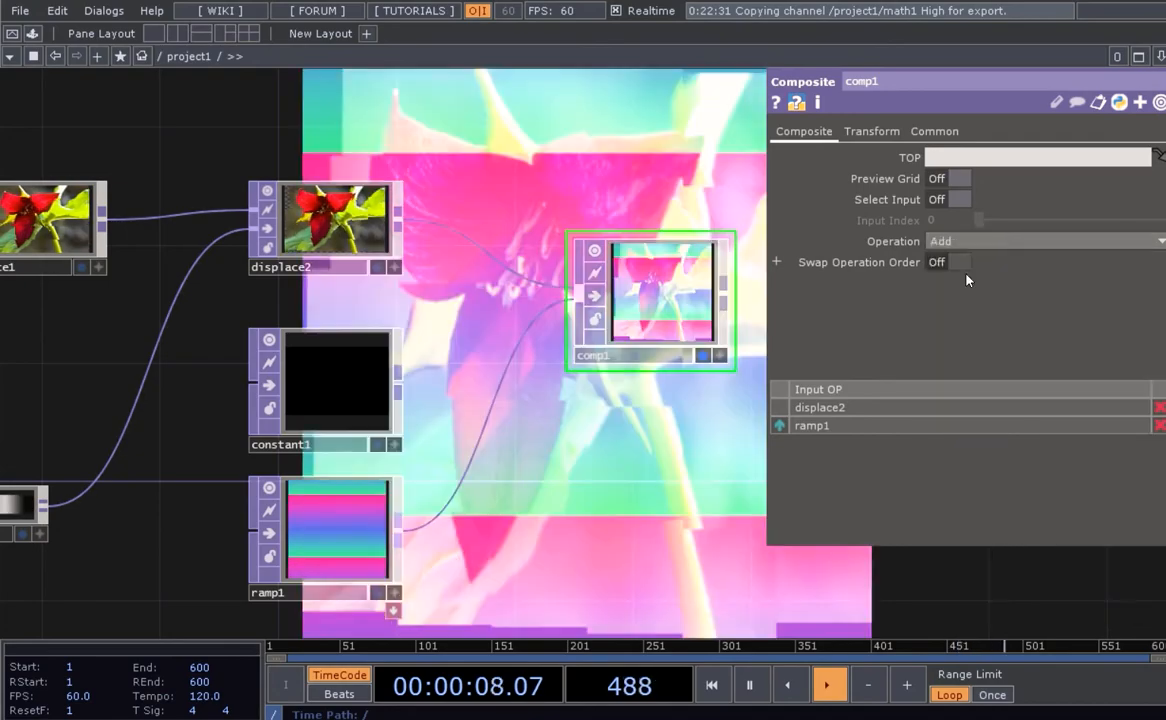
{"action": "scroll", "coordinate": [616, 510], "scroll_direction": "down", "scroll_amount": 3}
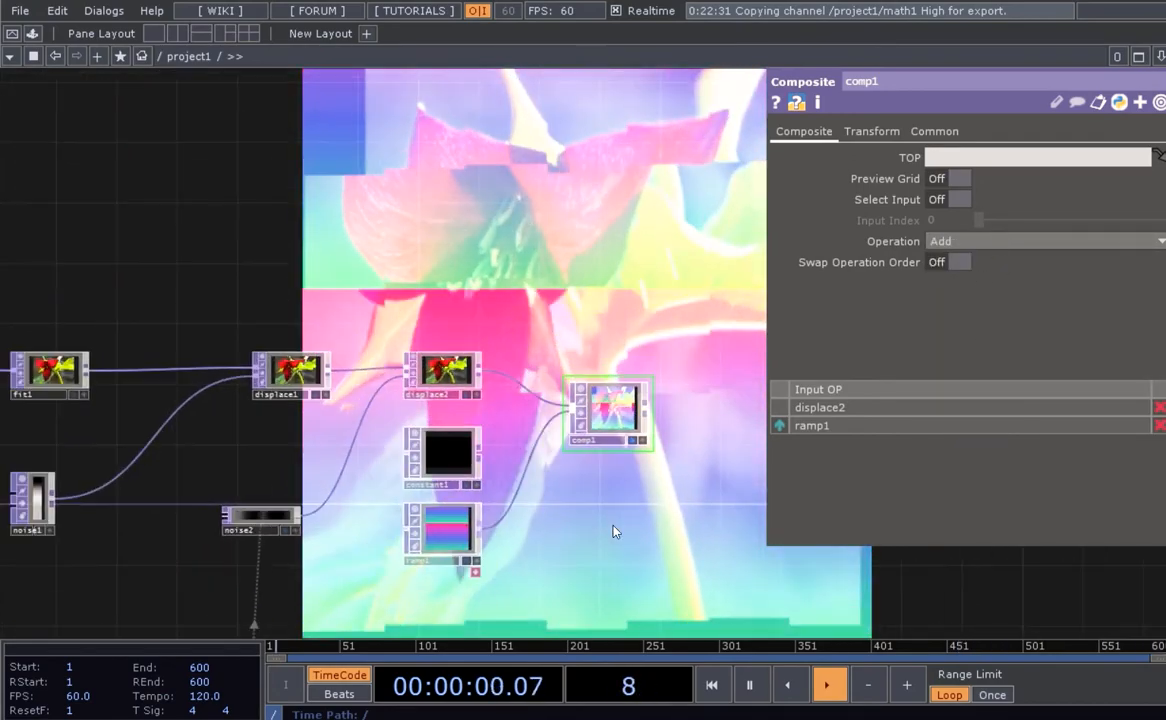
- Reconnect constant1 to comp1 as the second input in place of ramp1
{"action": "scroll", "coordinate": [480, 440], "scroll_direction": "up", "scroll_amount": 4}
{"action": "left_click_drag", "start_coordinate": [472, 432], "coordinate": [582, 449]}
{"action": "scroll", "coordinate": [611, 470], "scroll_direction": "down", "scroll_amount": 4}
{"action": "scroll", "coordinate": [686, 532], "scroll_direction": "down", "scroll_amount": 3}
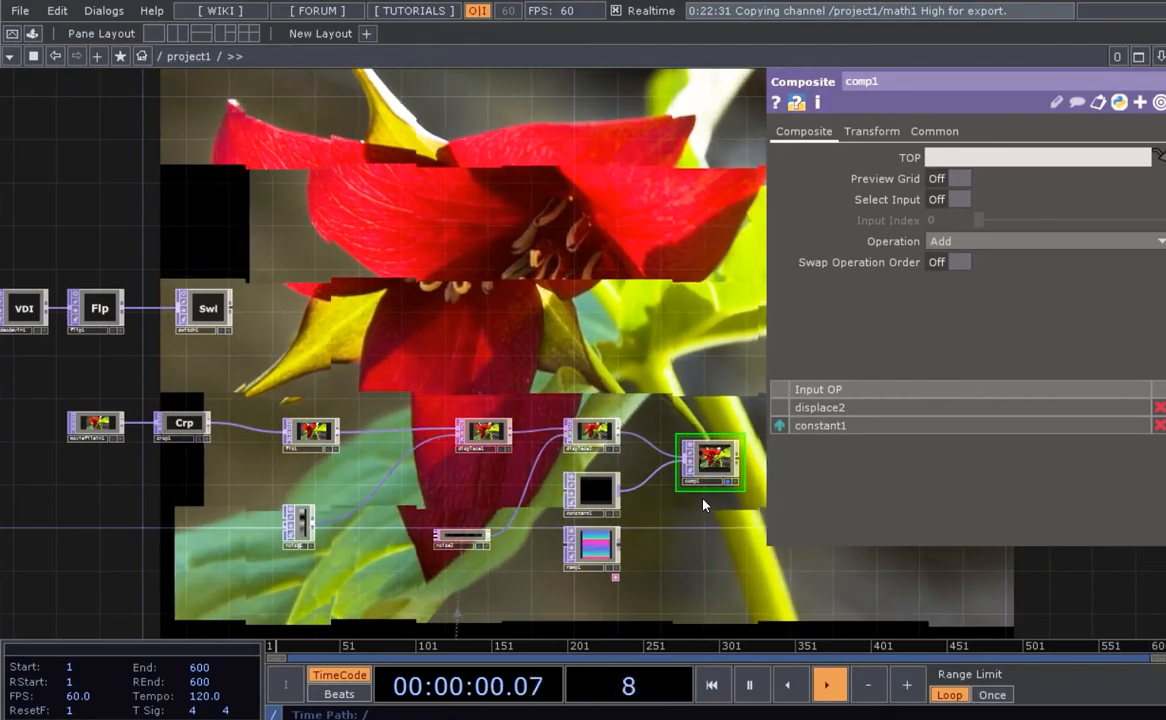
{"action": "scroll", "coordinate": [577, 327], "scroll_direction": "down", "scroll_amount": 2}
{"action": "left_click_drag", "start_coordinate": [577, 327], "coordinate": [597, 342]}
{"action": "mouse_move", "coordinate": [515, 324]}
{"action": "left_mouse_down"}
{"action": "mouse_move", "coordinate": [538, 343]}
{"action": "mouse_move", "coordinate": [513, 334]}
{"action": "mouse_move", "coordinate": [513, 294]}
{"action": "mouse_move", "coordinate": [521, 307]}
{"action": "mouse_move", "coordinate": [510, 317]}
{"action": "left_mouse_up"}
{"action": "scroll", "coordinate": [566, 362], "scroll_direction": "up", "scroll_amount": 2}
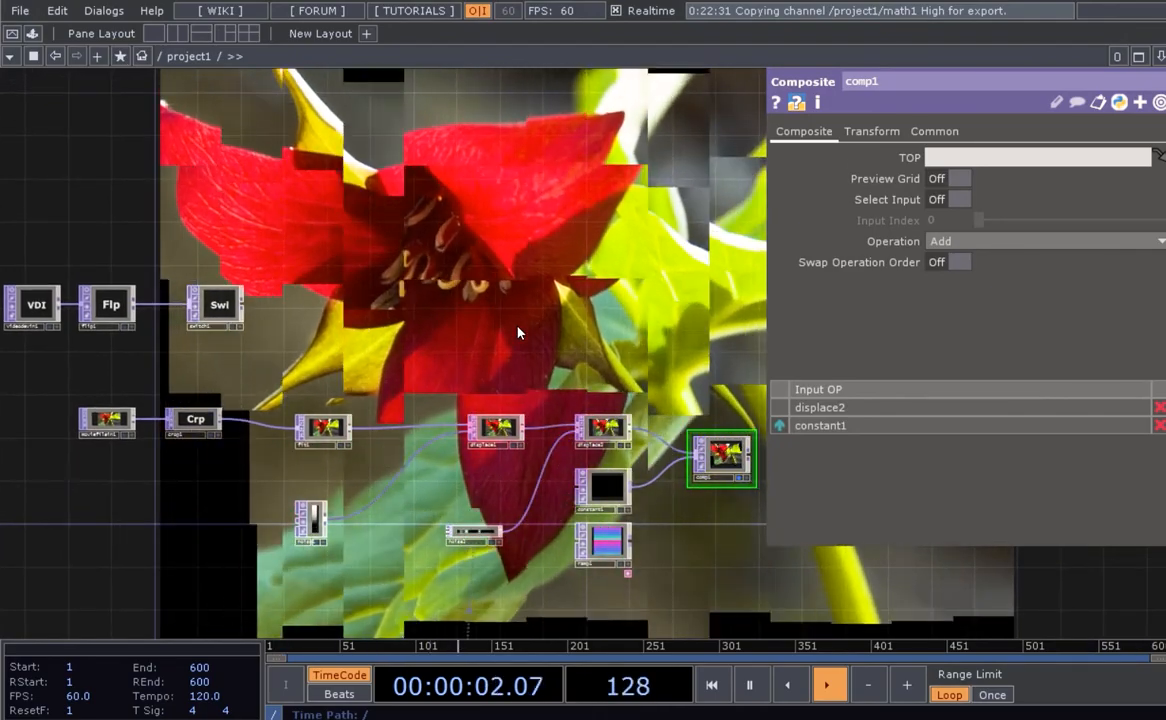
{"action": "scroll", "coordinate": [518, 330], "scroll_direction": "up", "scroll_amount": 1}
{"action": "middle_click_drag", "start_coordinate": [519, 326], "coordinate": [546, 332]}
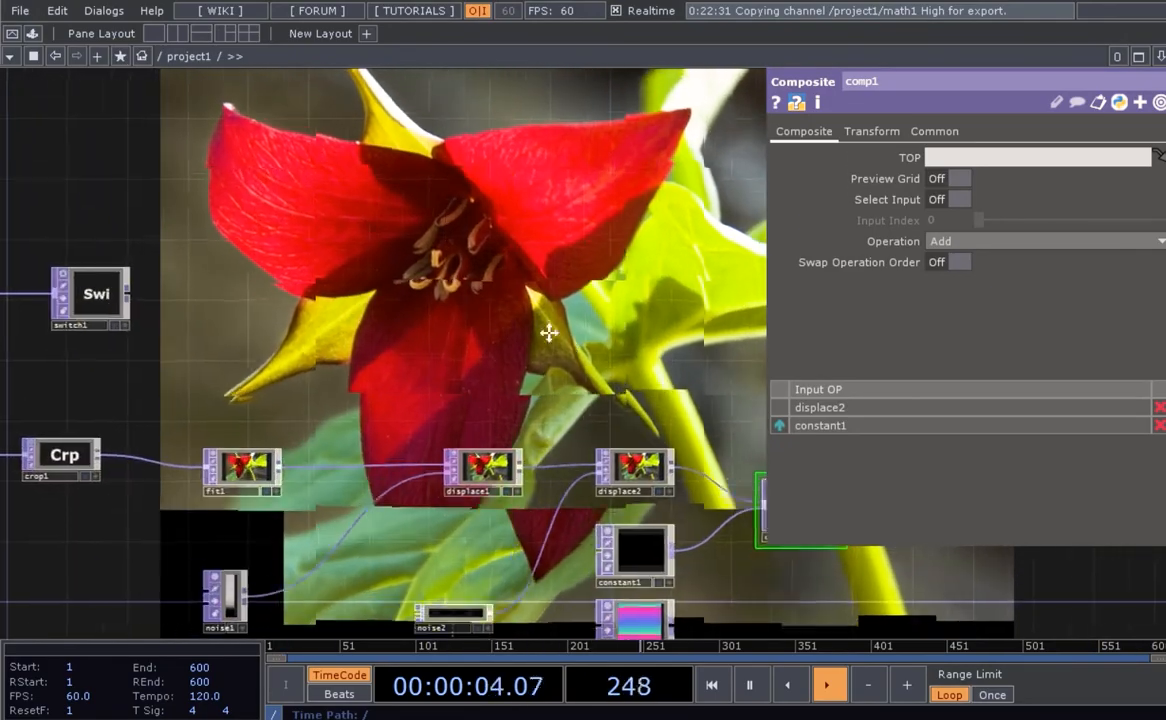
{"action": "left_click_drag", "start_coordinate": [549, 333], "coordinate": [483, 276]}
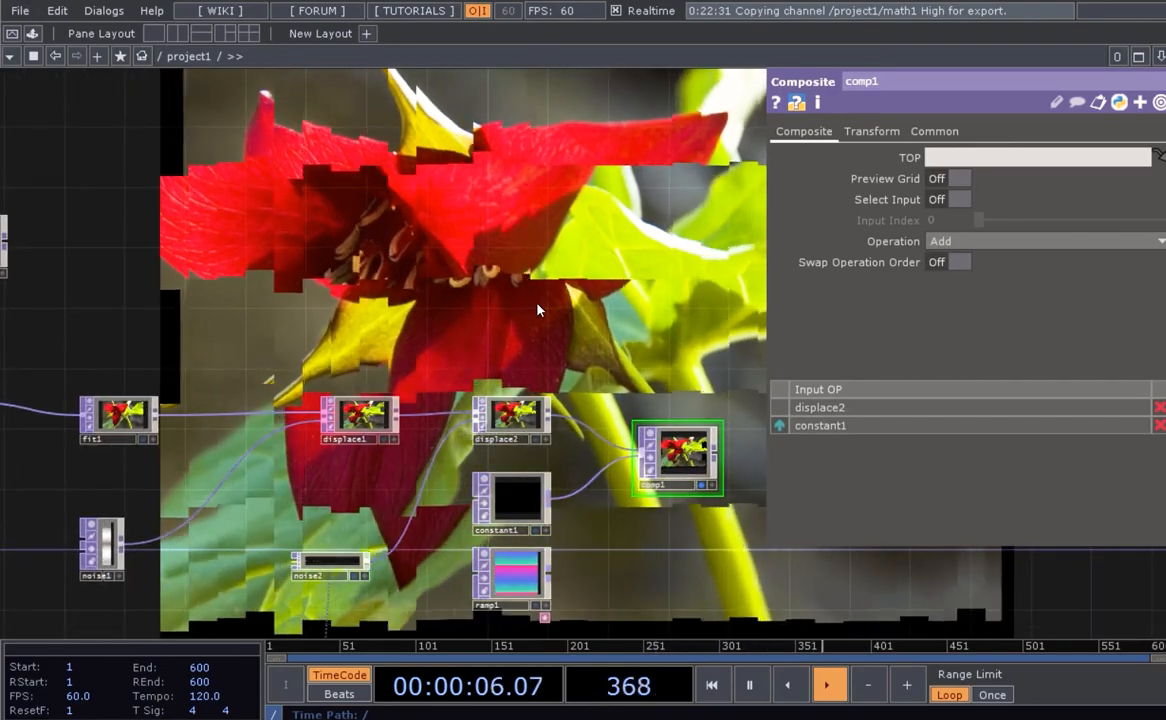